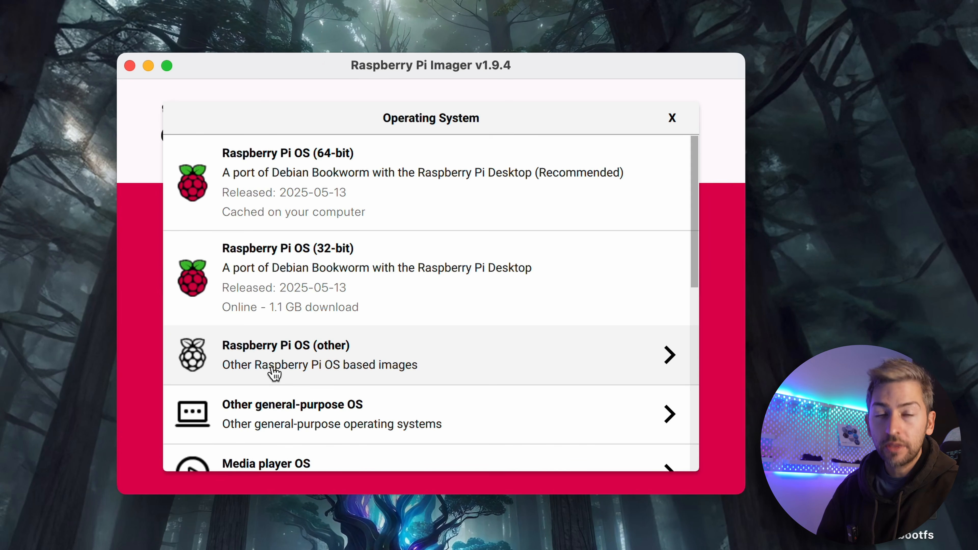
# Browse the specific-purpose operating systems down to the Home Assistant OS images for home automation
pyautogui.scroll(-5, 320, 370)
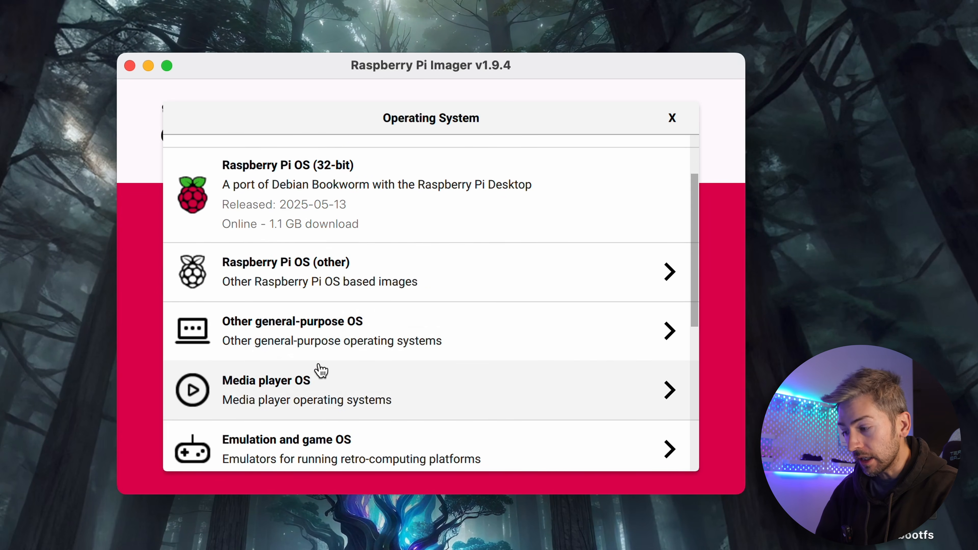
pyautogui.scroll(-6, 262, 290)
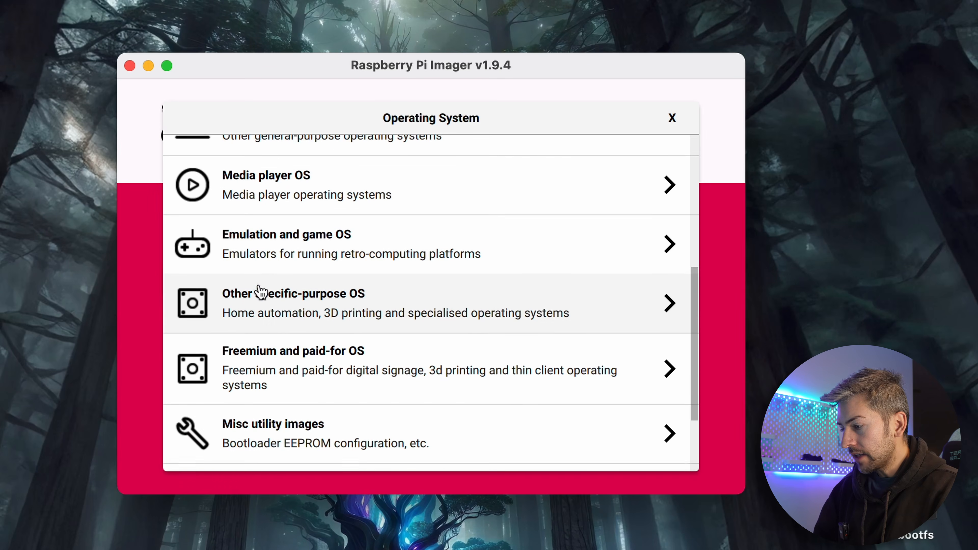
pyautogui.click(315, 301)
pyautogui.scroll(-3, 312, 301)
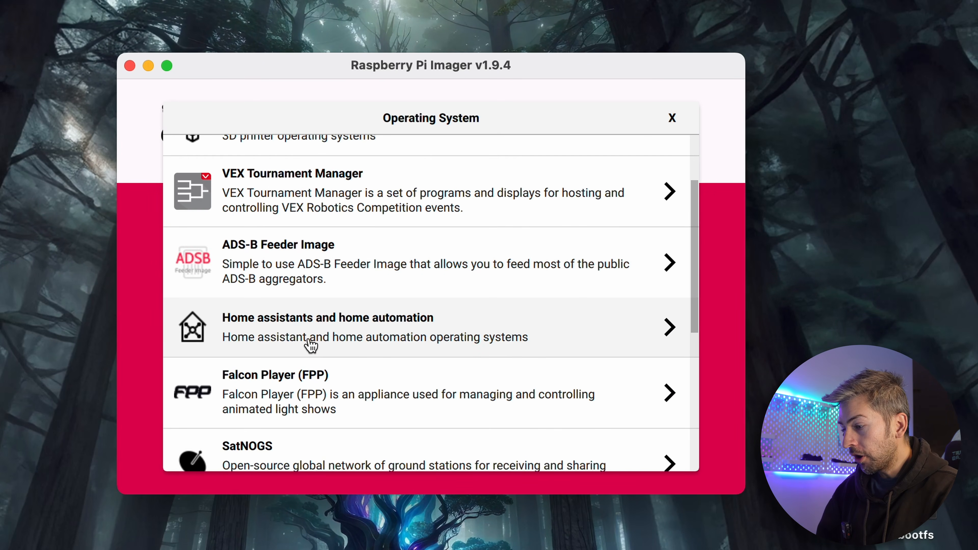
pyautogui.click(311, 344)
pyautogui.click(301, 344)
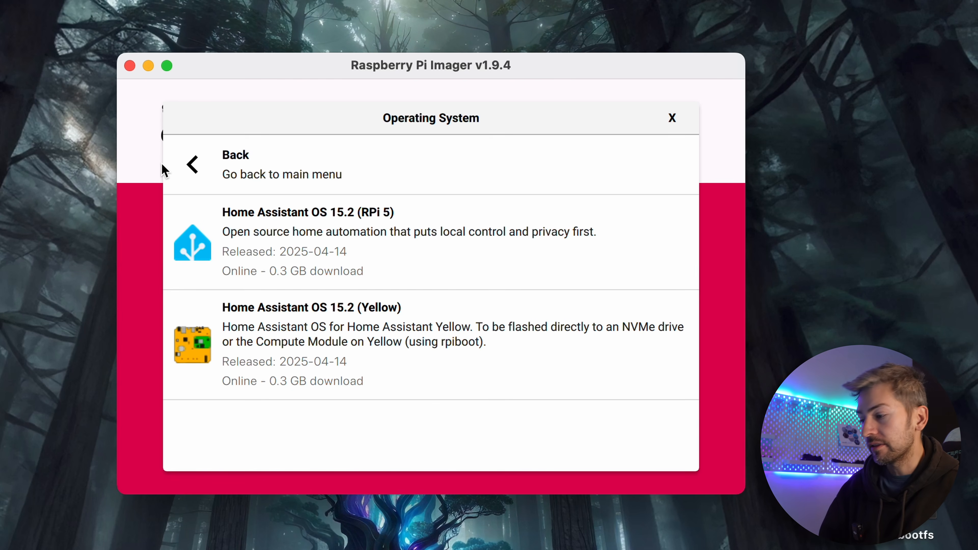
# Choose Raspberry Pi OS (64-bit) as the operating system and the Apple SDXC Reader Media as storage
pyautogui.click(172, 145)
pyautogui.scroll(5, 249, 252)
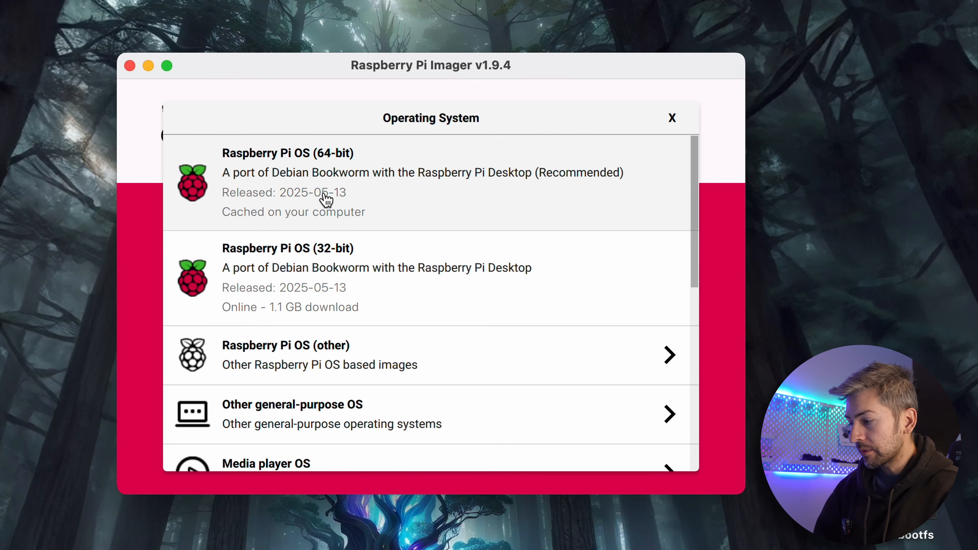
pyautogui.click(338, 189)
pyautogui.click(585, 278)
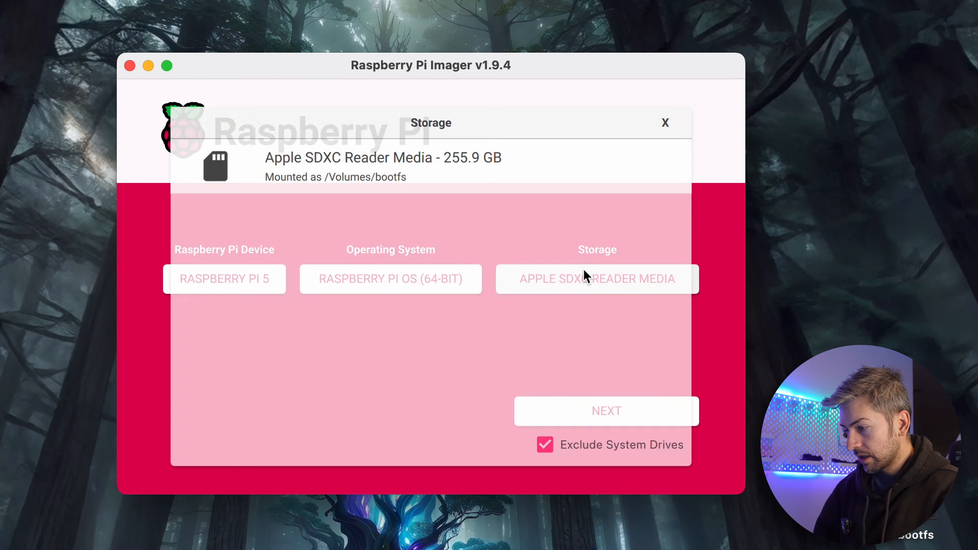
pyautogui.click(301, 176)
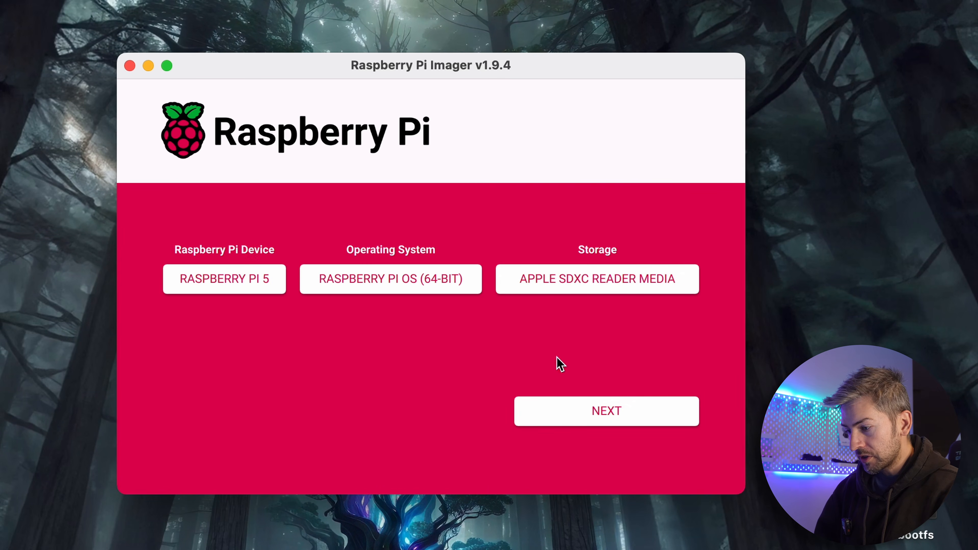
# Continue to the OS customisation, review its general and SSH service settings, and save them
pyautogui.click(612, 425)
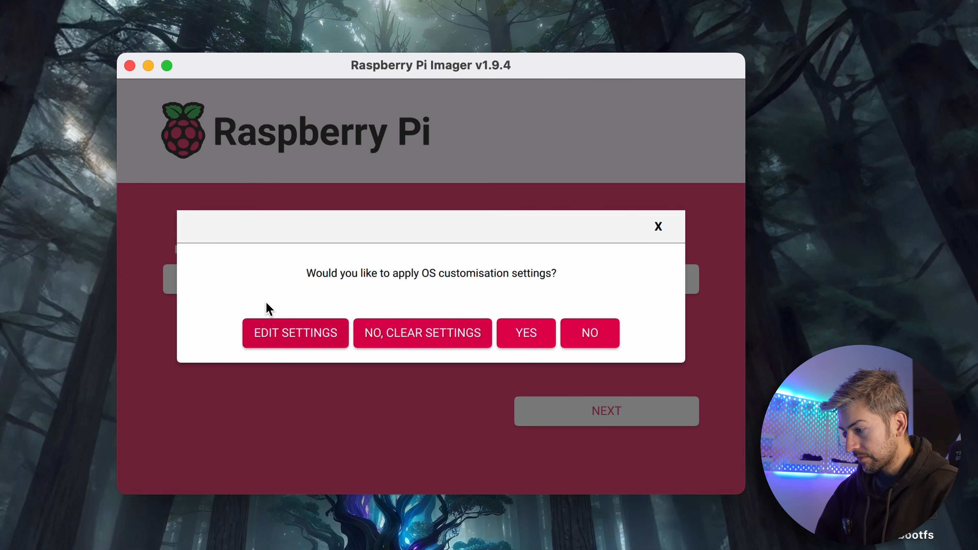
pyautogui.click(295, 333)
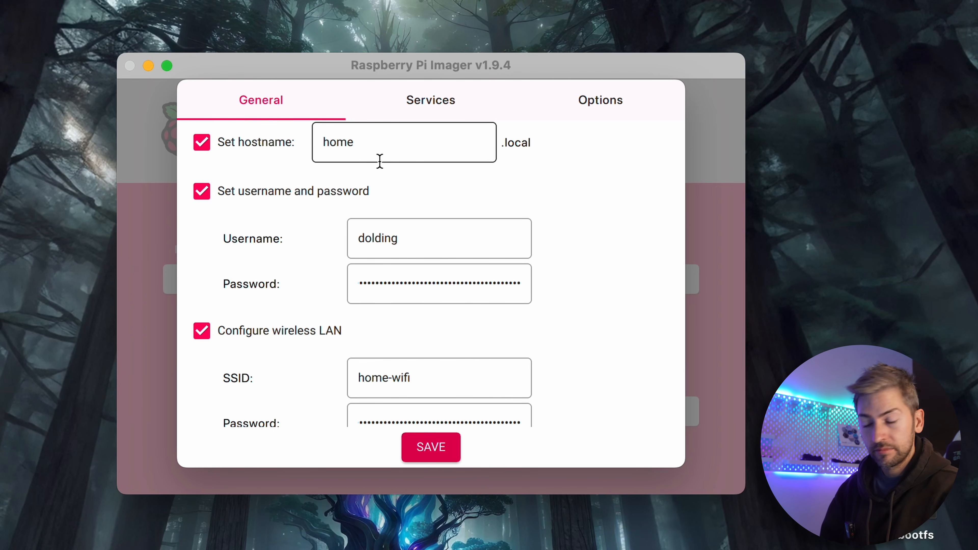
pyautogui.click(406, 103)
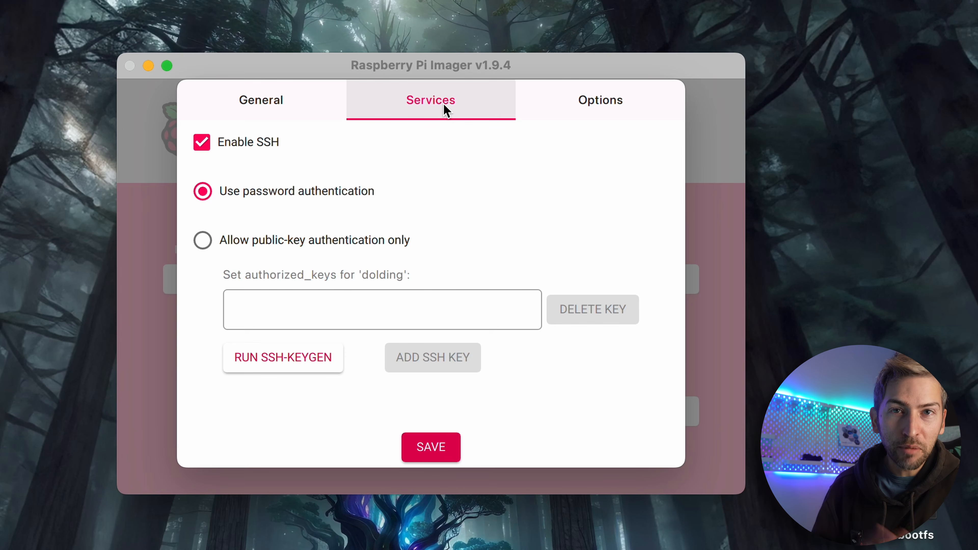
pyautogui.click(431, 451)
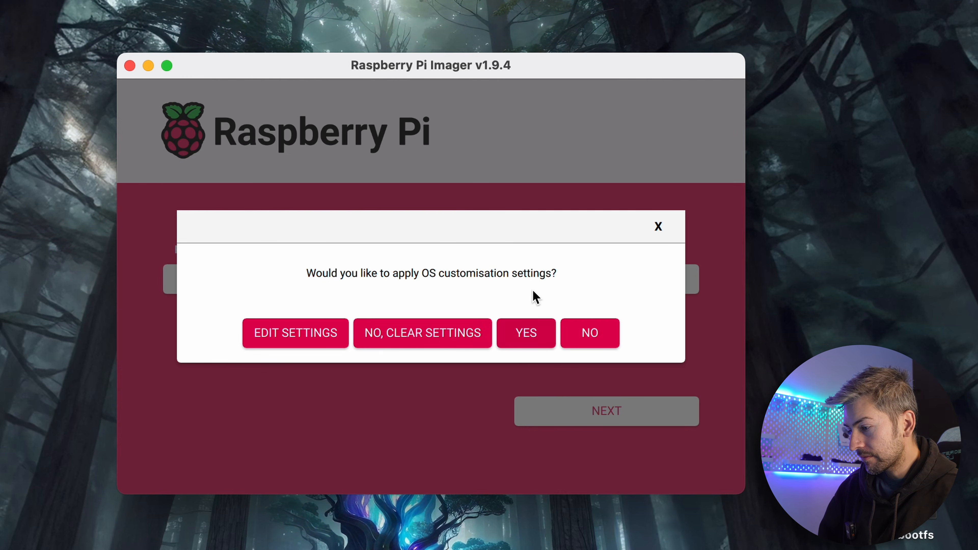
# Apply the customisation settings and write the image to the SD card, closing the imager when finished
pyautogui.click(528, 326)
pyautogui.click(478, 344)
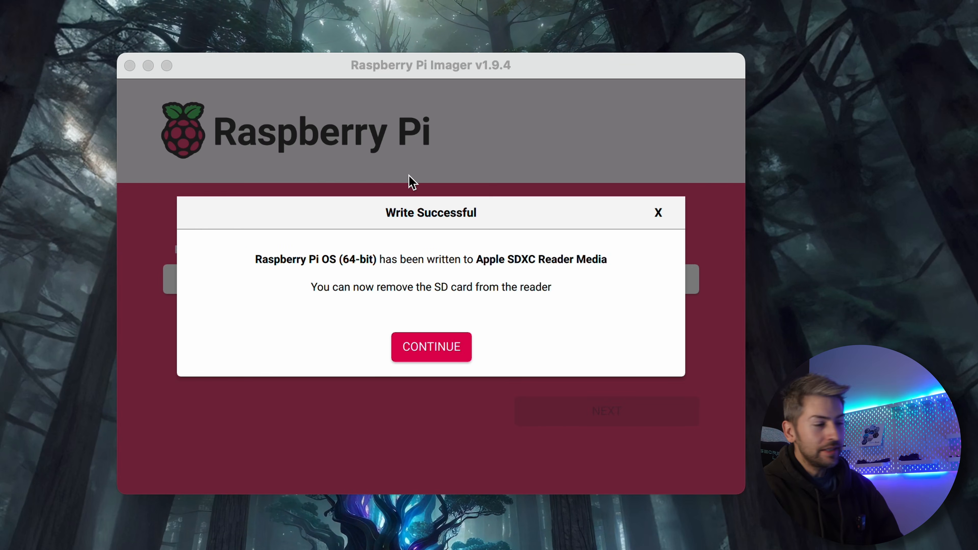
pyautogui.click(431, 351)
pyautogui.click(128, 67)
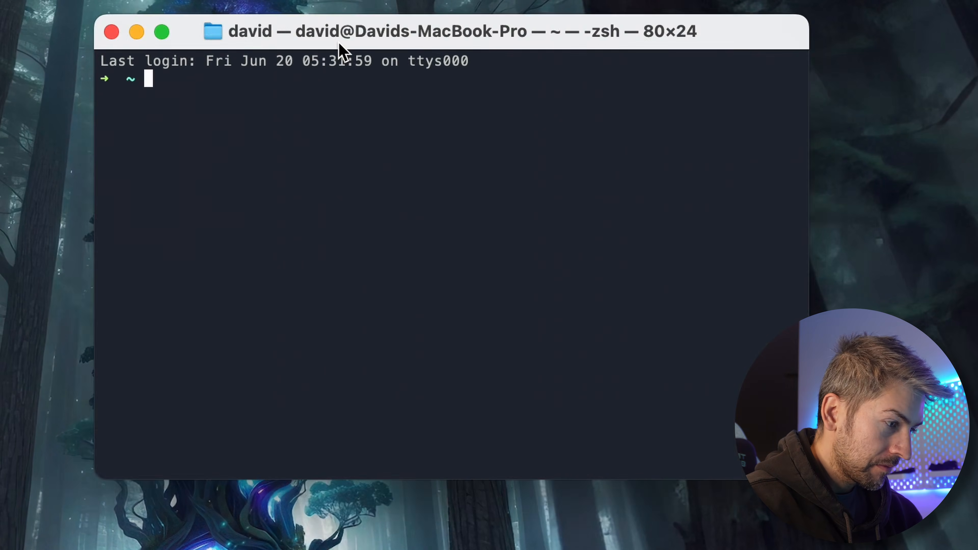
# In the terminal, connect over SSH to the Pi account at home.local, accepting the host key and entering the account password
pyautogui.write('ssh')
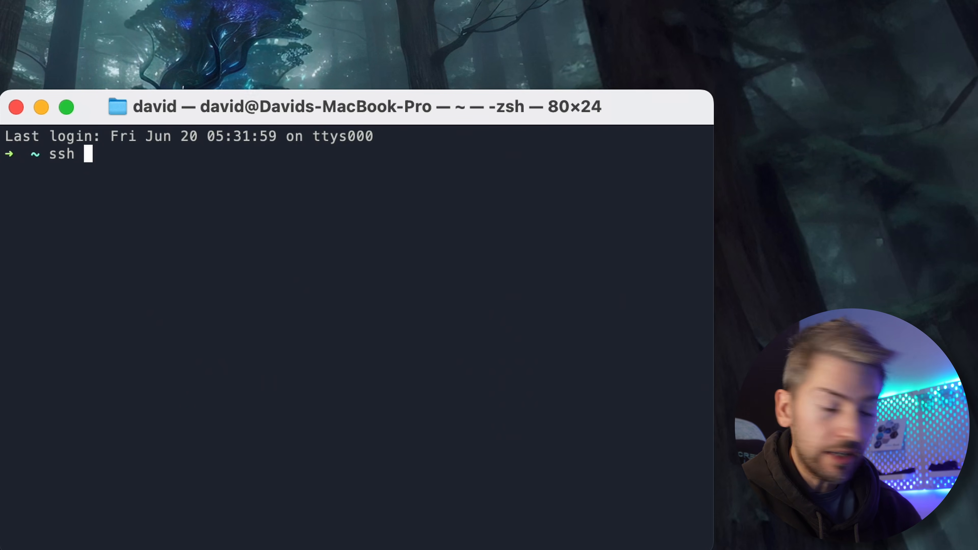
pyautogui.write(' dolding')
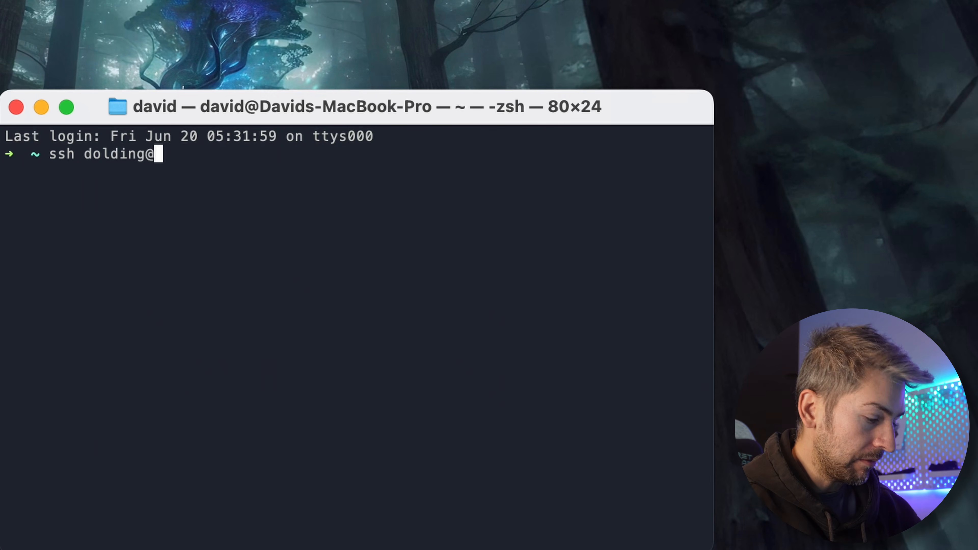
pyautogui.write('@home.local')
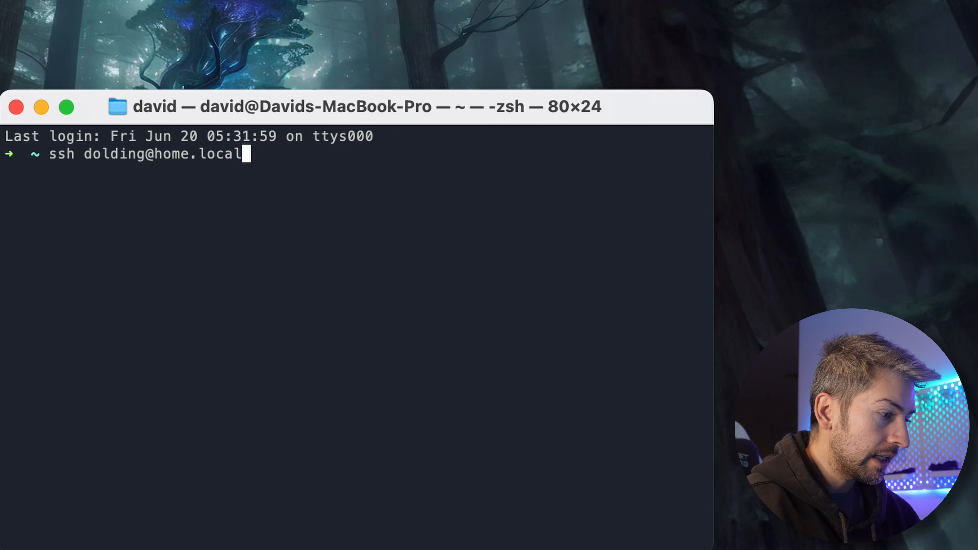
pyautogui.press('Return')
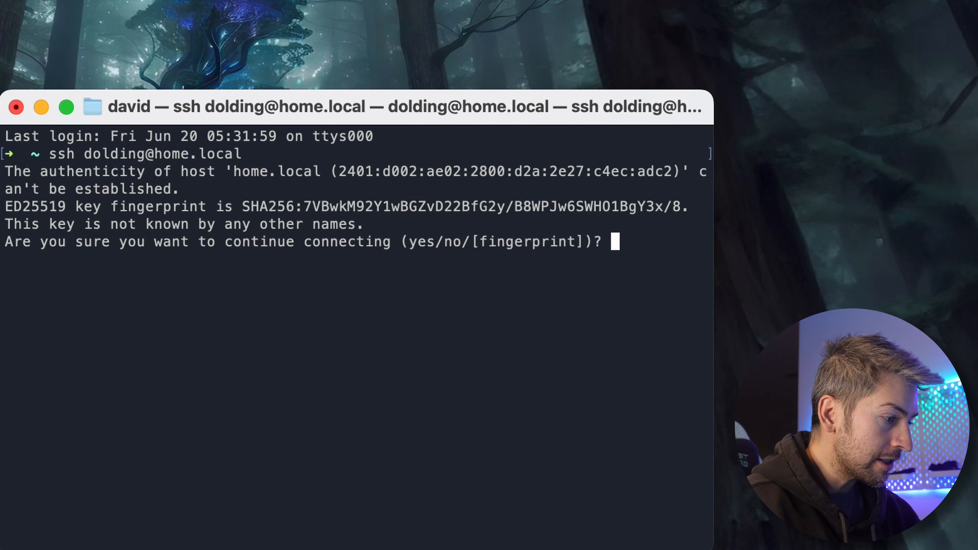
pyautogui.write('yes')
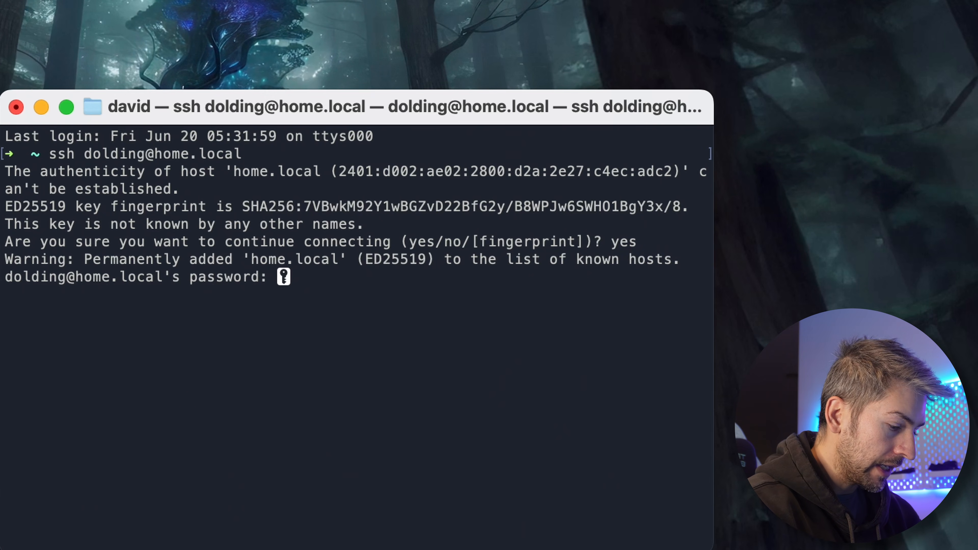
pyautogui.press('Return')
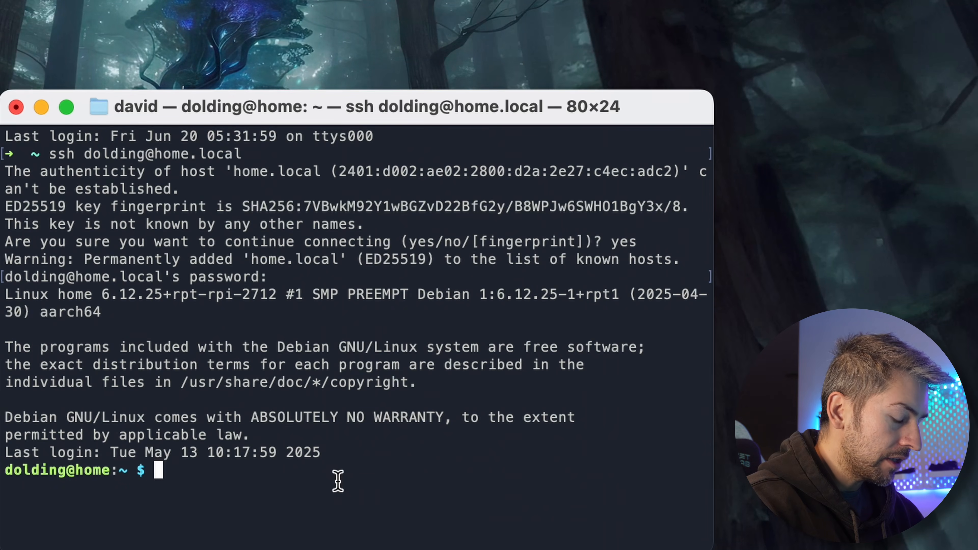
# Launch the Raspberry Pi configuration tool on the Pi with sudo raspi-config
pyautogui.write('sudo ra')
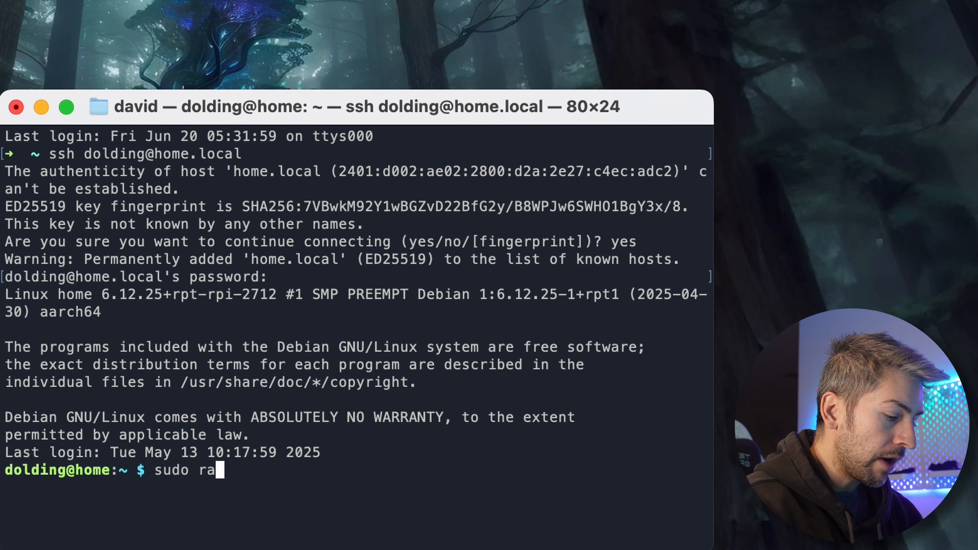
pyautogui.write('spi-config')
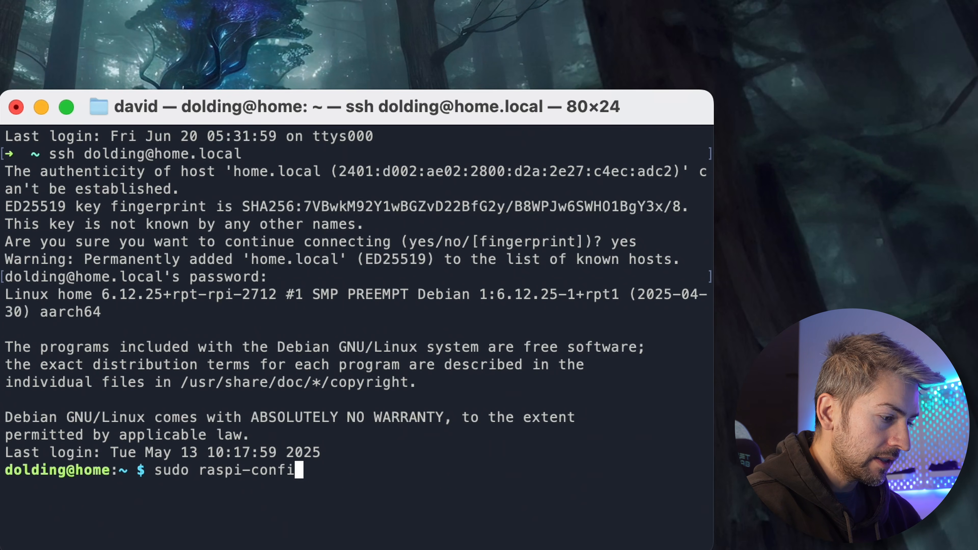
pyautogui.press('Return')
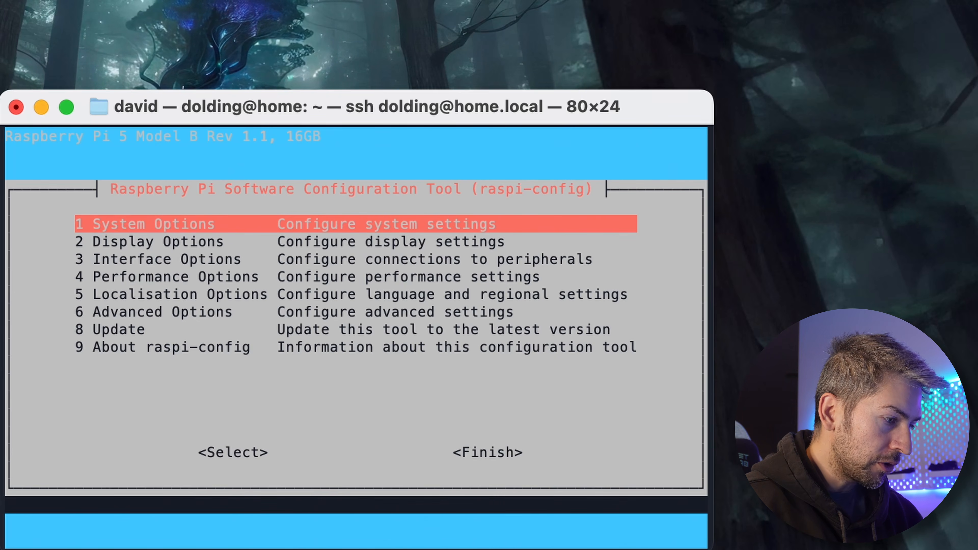
# Enable the VNC server in the interface options for graphical remote desktop access
pyautogui.press('Down')
pyautogui.press('Down')
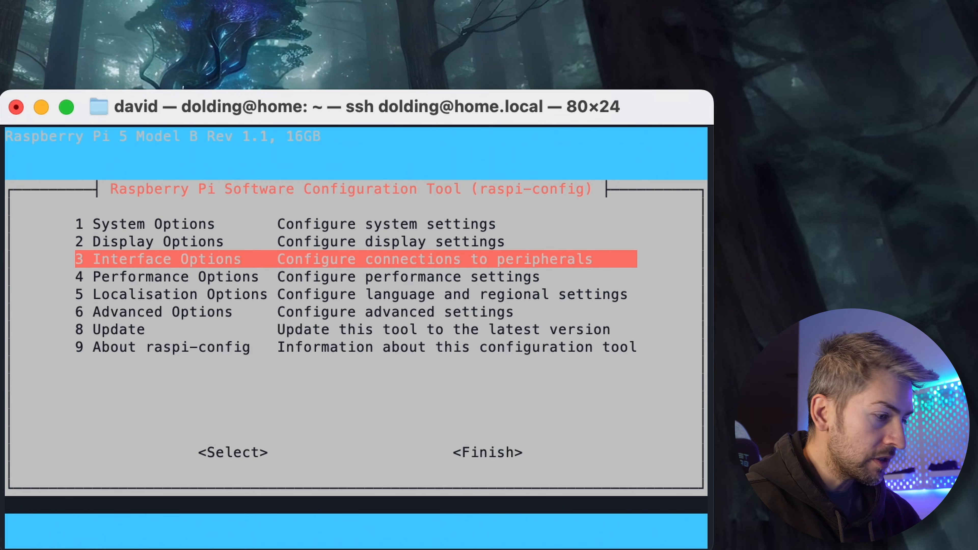
pyautogui.press('Return')
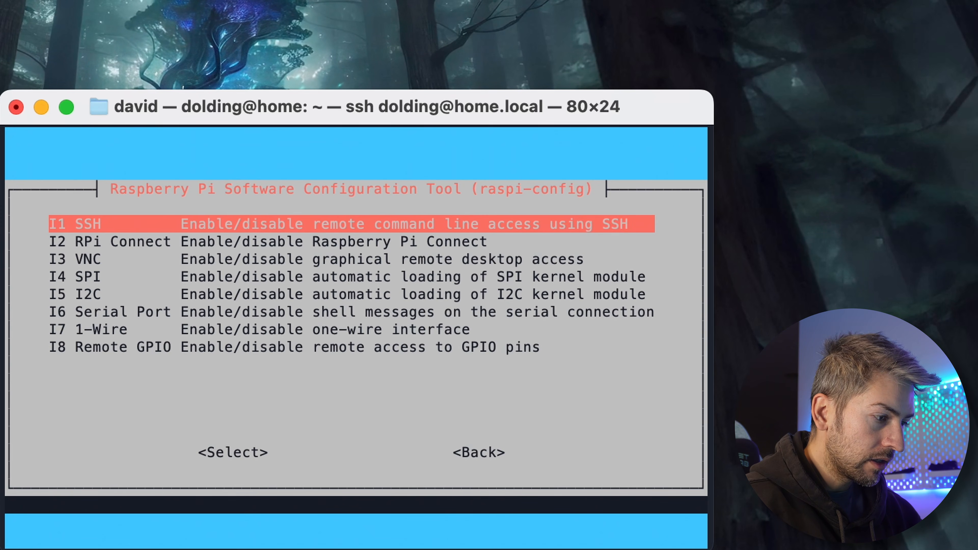
pyautogui.press('Down')
pyautogui.press('Down')
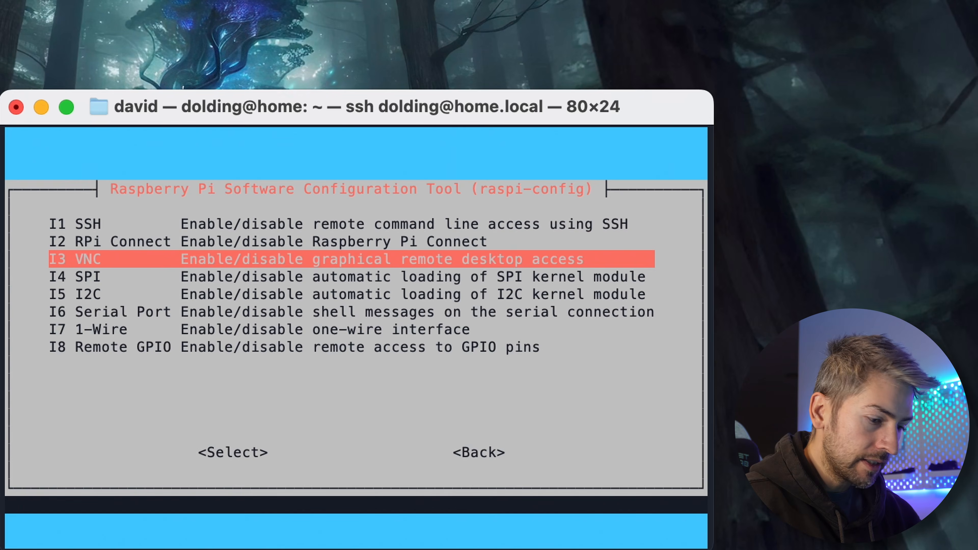
pyautogui.press('Return')
pyautogui.press('Left')
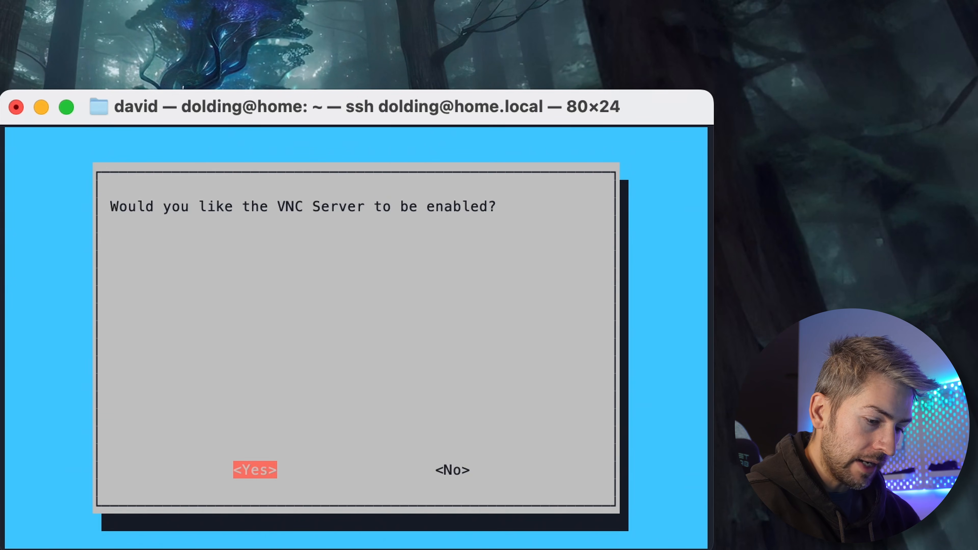
pyautogui.press('Return')
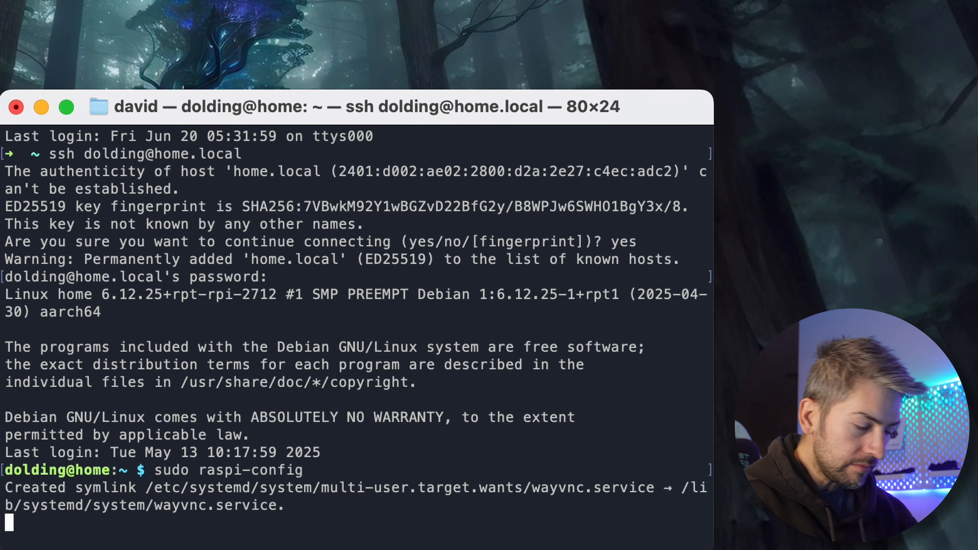
pyautogui.press('Return')
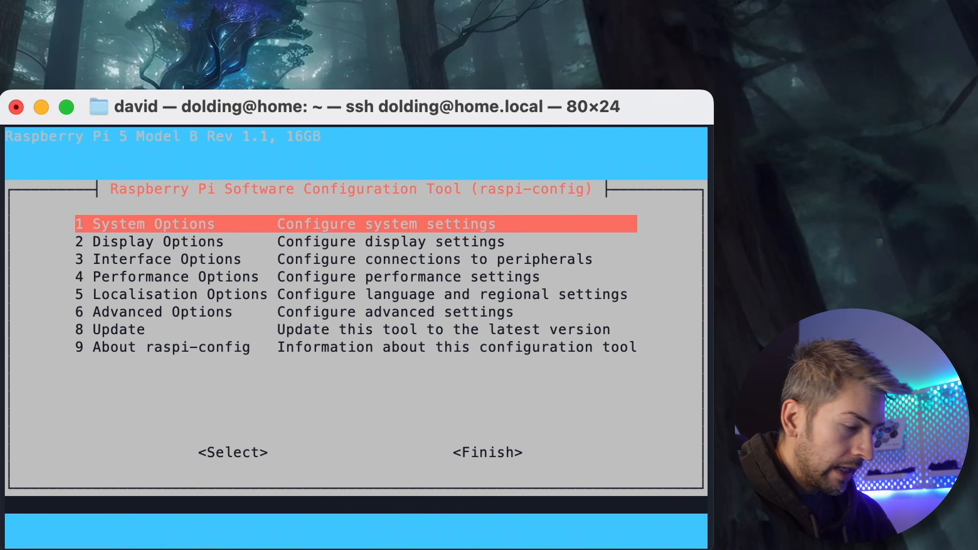
# Leave the configuration tool and end the SSH session with the exit command
pyautogui.press('Escape')
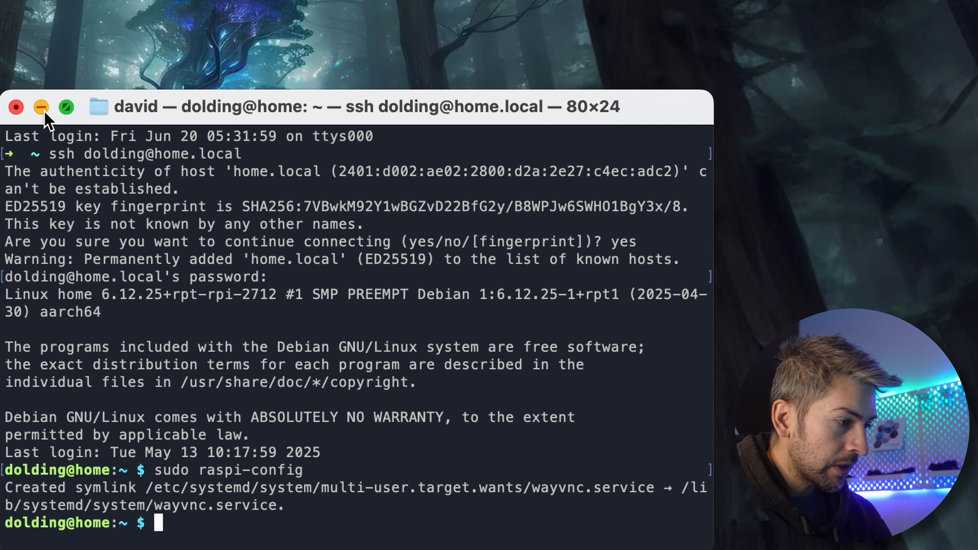
pyautogui.write('exit')
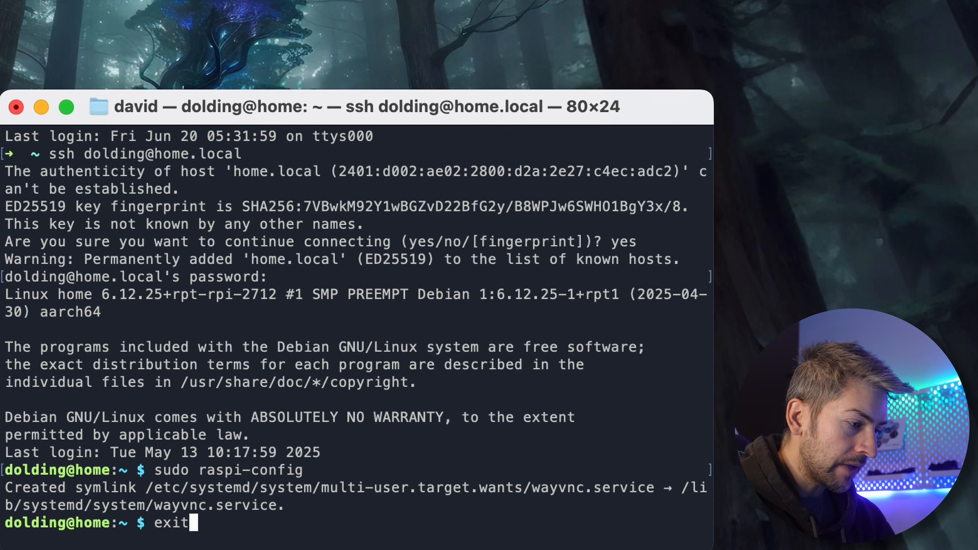
pyautogui.press('Return')
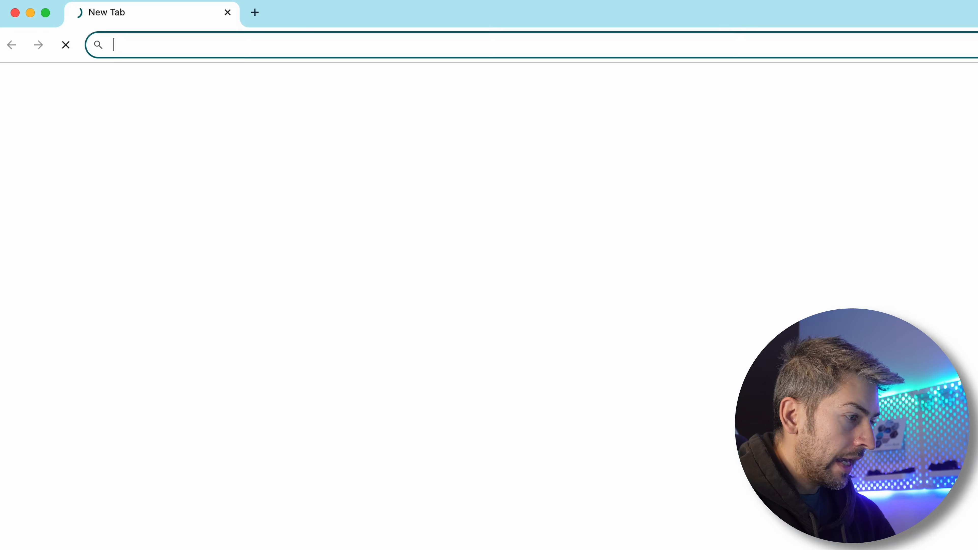
# Switch to the web browser and search Google for "tiger vnc"
pyautogui.write('tiger bvnc')
pyautogui.press('BackSpace')
pyautogui.press('BackSpace')
pyautogui.press('BackSpace')
pyautogui.press('BackSpace')
pyautogui.write('vnc')
pyautogui.press('Return')
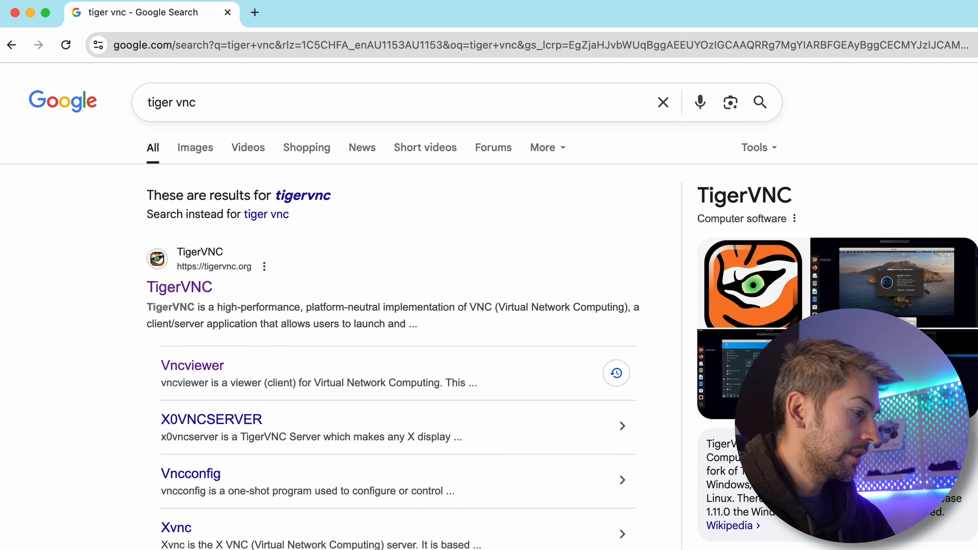
# Open the TigerVNC website and follow its 1.15.0 release to the download files on SourceForge
pyautogui.click(198, 290)
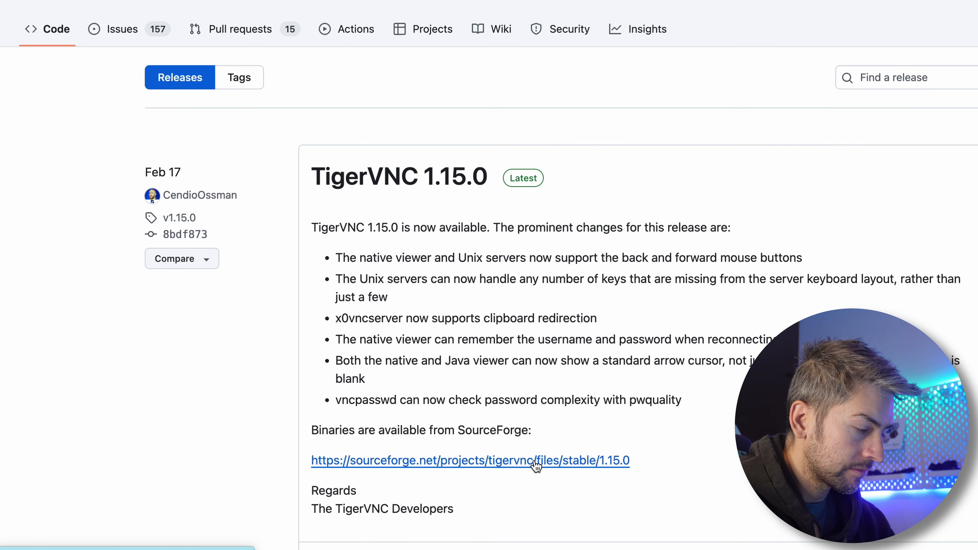
pyautogui.click(536, 462)
pyautogui.scroll(-2, 535, 465)
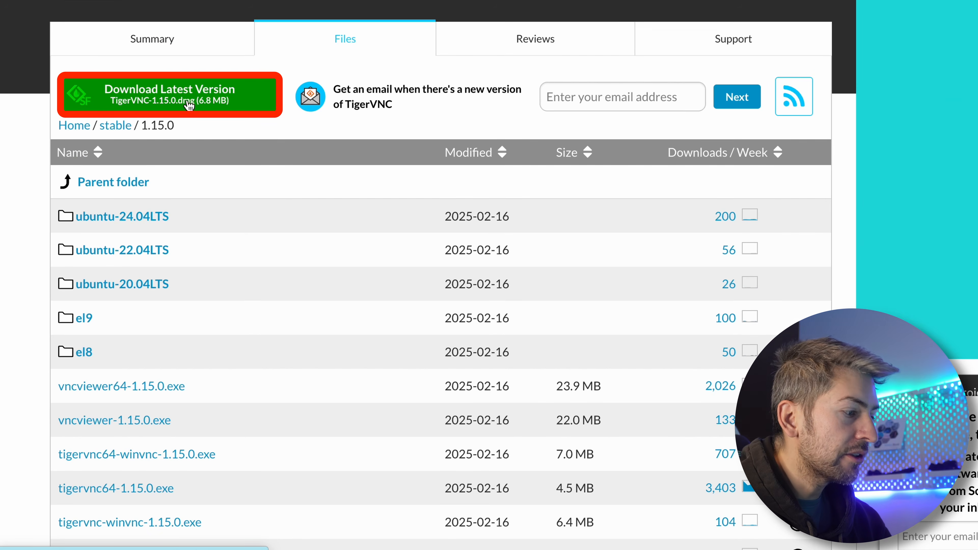
pyautogui.scroll(-5, 212, 462)
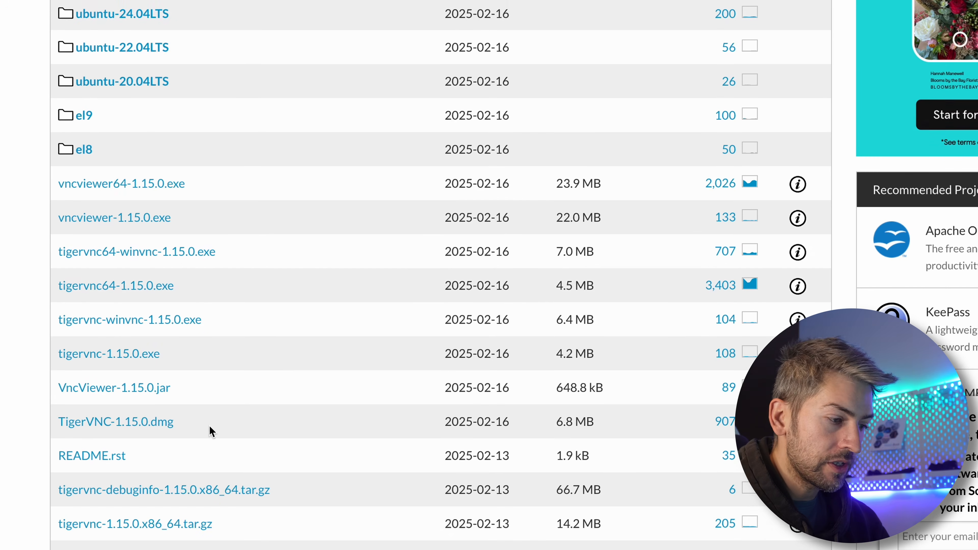
# Switch to the TigerVNC viewer, connect to home.local, accept the certificate exception, and log in with the account username and password
pyautogui.scroll(-1, 209, 426)
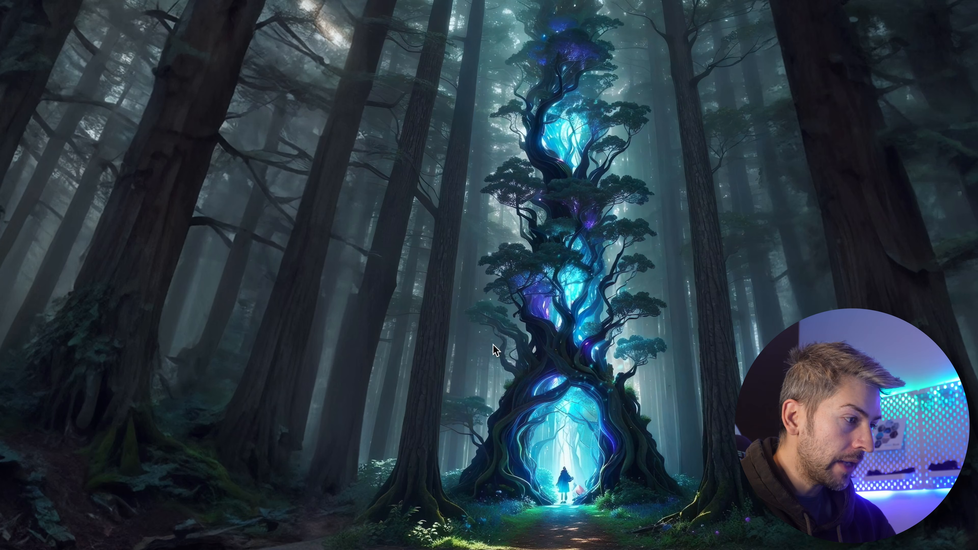
pyautogui.moveTo(583, 10); pyautogui.dragTo(536, 68)
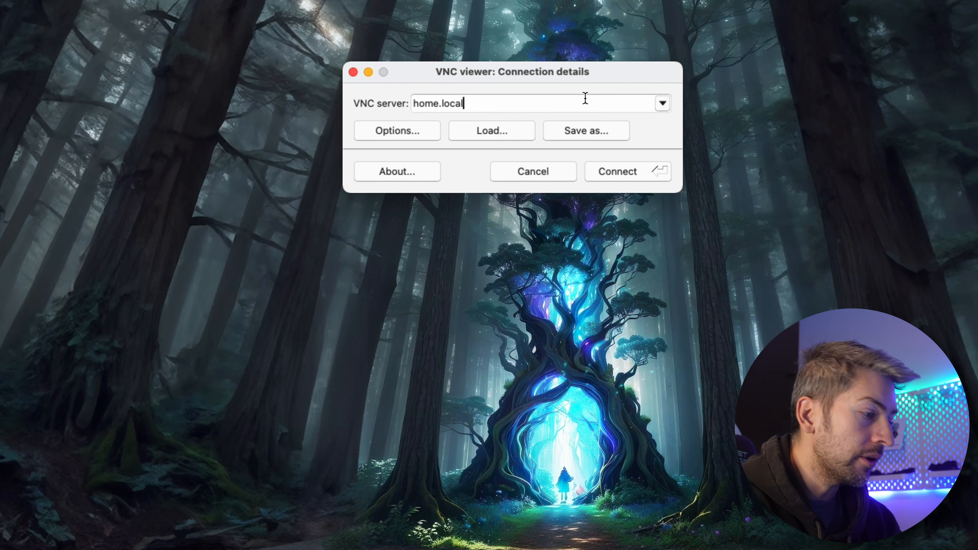
pyautogui.click(616, 172)
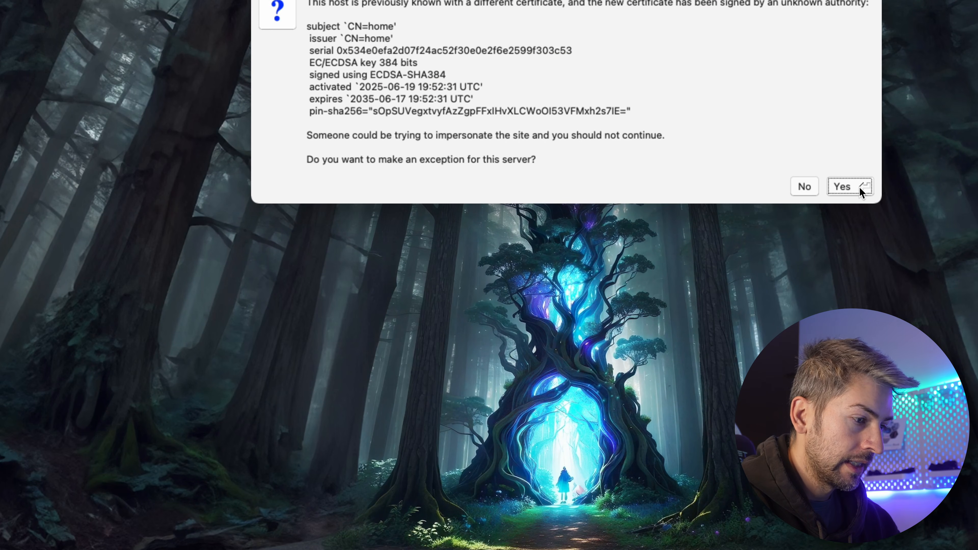
pyautogui.click(860, 188)
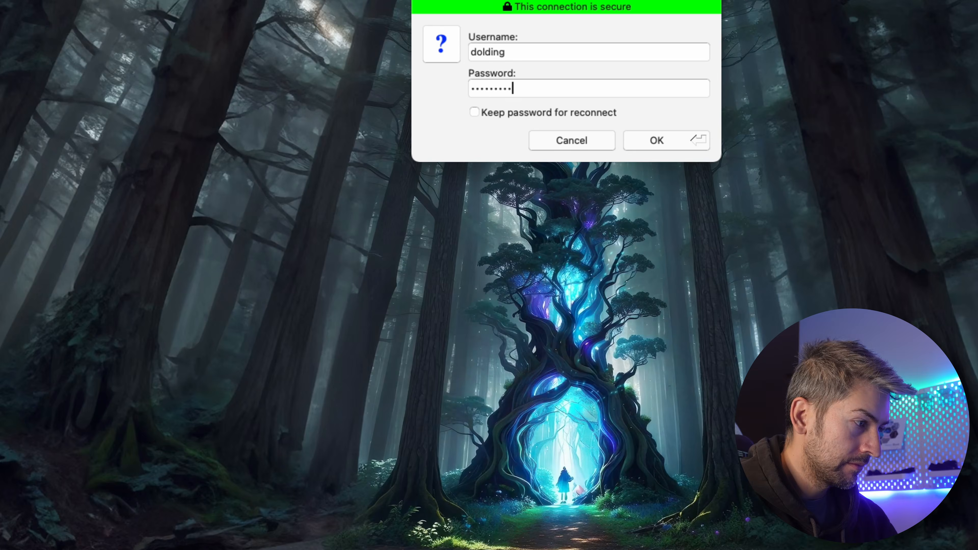
pyautogui.press('Return')
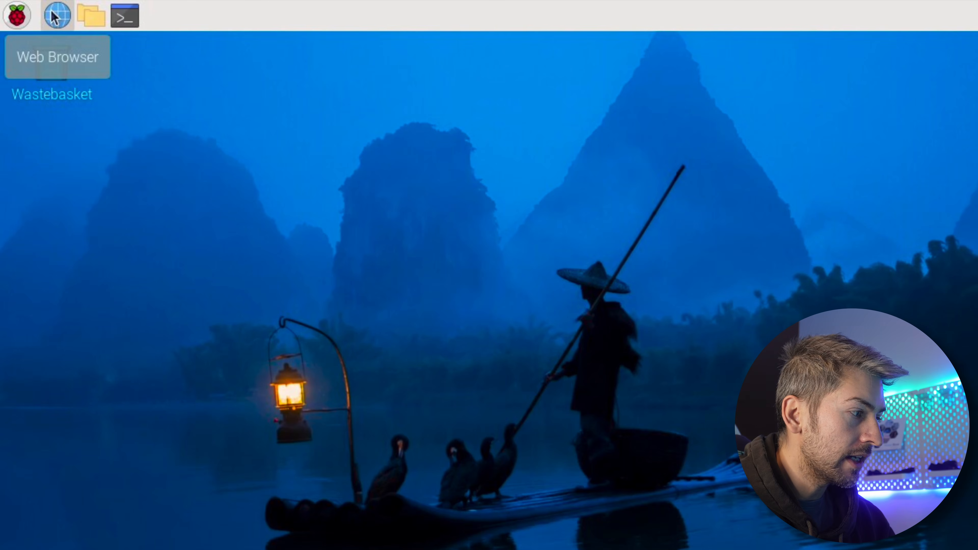
# Open the web browser on the Raspberry Pi desktop and search for "docker install raspberry pi"
pyautogui.click(55, 16)
pyautogui.click(229, 59)
pyautogui.write('docker install')
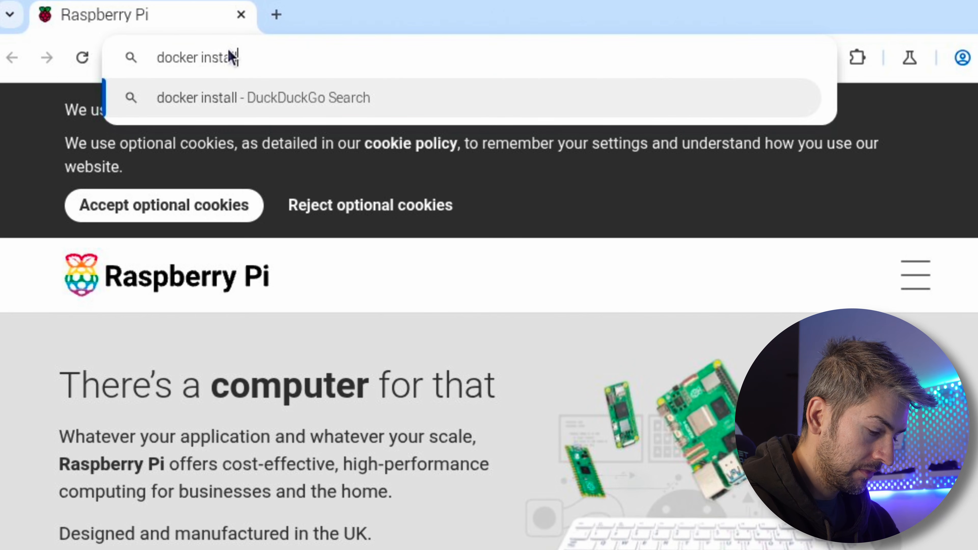
pyautogui.write(' raspberry pi')
pyautogui.press('Return')
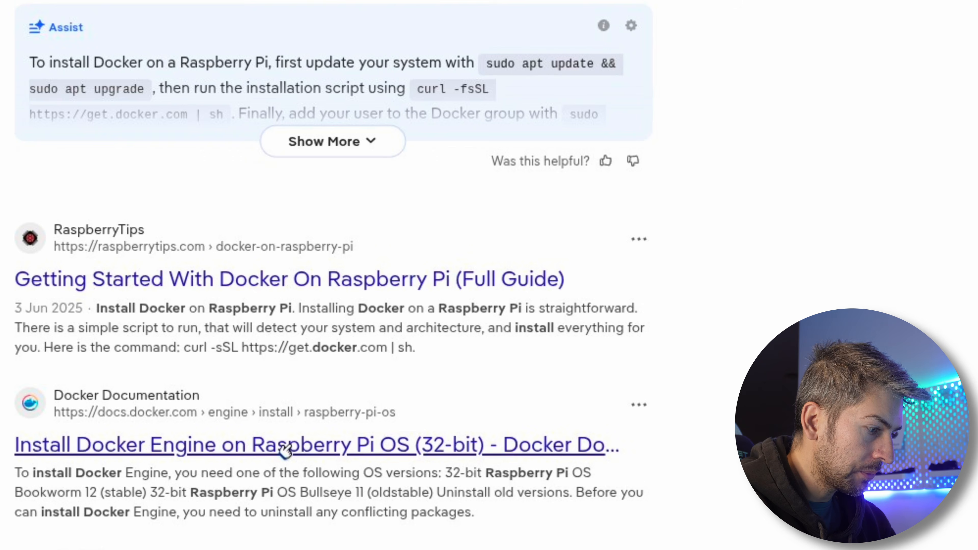
# Open Docker's Raspberry Pi OS (32-bit) install page from the results and follow its link to the 64-bit Debian instructions
pyautogui.click(293, 447)
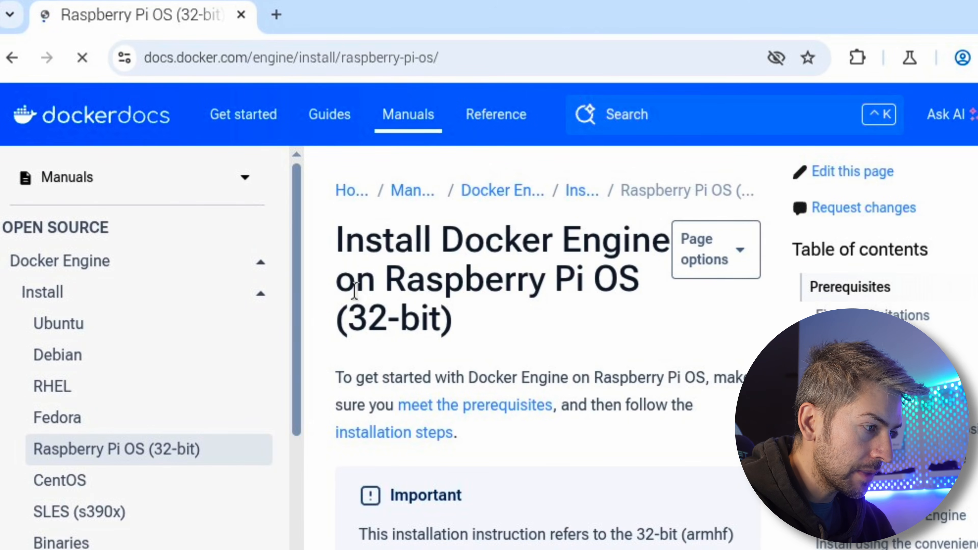
pyautogui.scroll(-4, 683, 383)
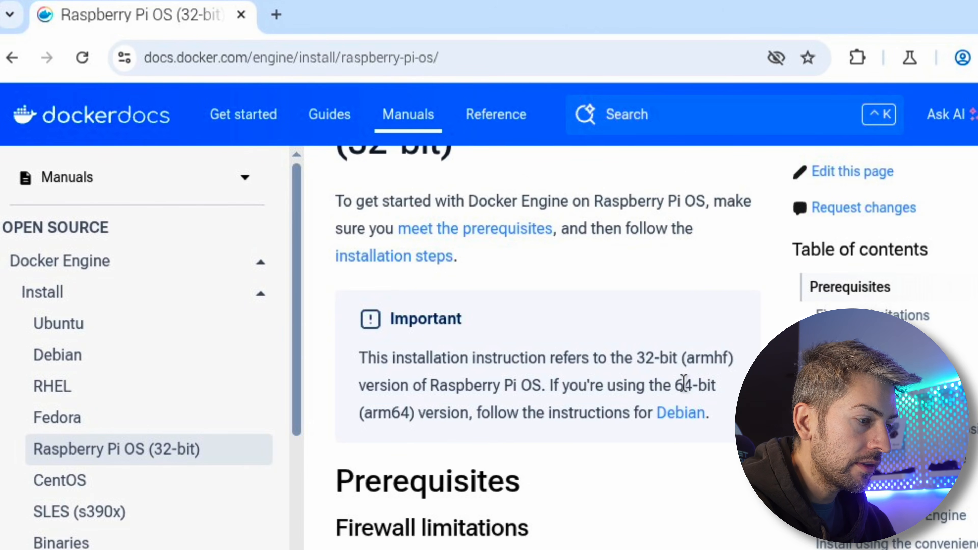
pyautogui.click(665, 422)
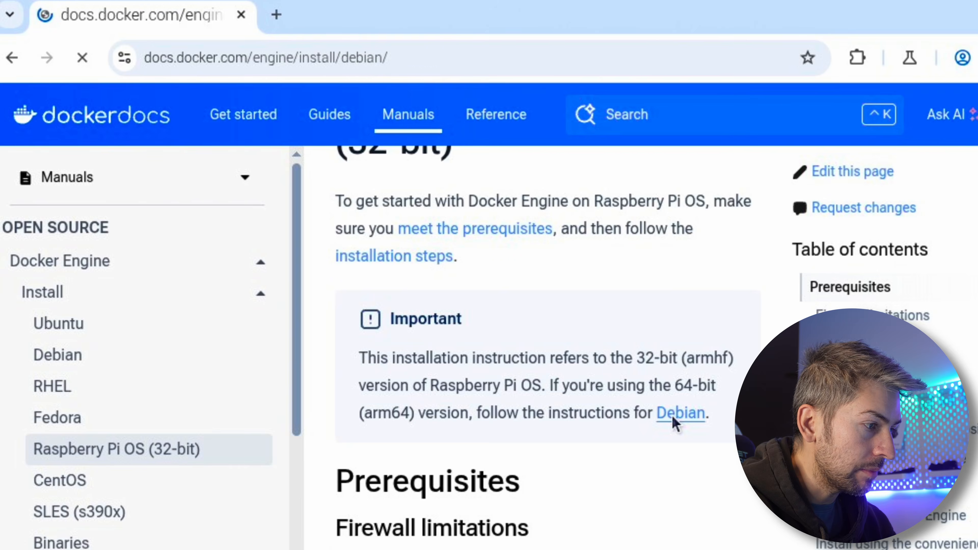
pyautogui.click(419, 51)
pyautogui.click(419, 51)
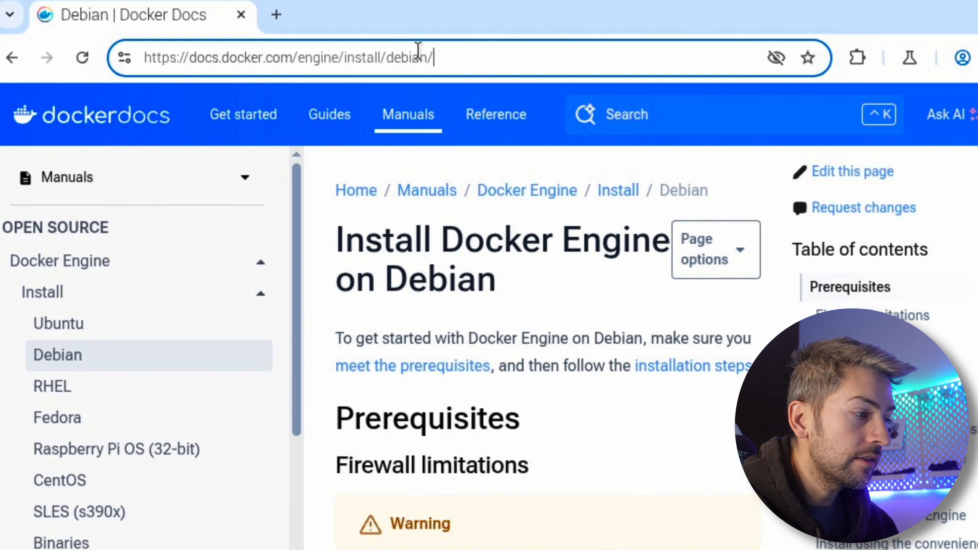
pyautogui.moveTo(478, 58); pyautogui.dragTo(188, 58)
pyautogui.click(565, 325)
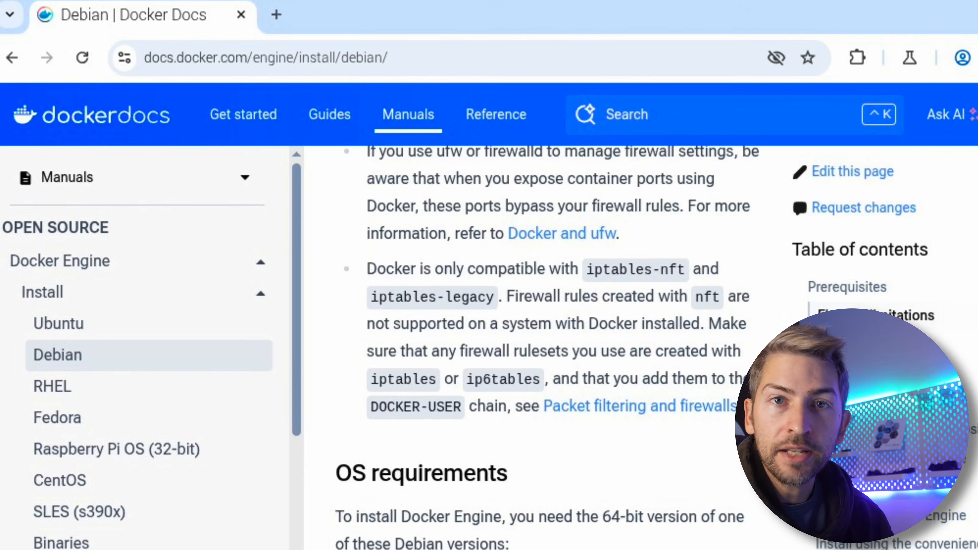
# Run the documentation's commands for setting up Docker's apt repository in a new terminal, accepting the ca-certificates upgrade with y
pyautogui.scroll(-20, 547, 347)
pyautogui.scroll(8, 814, 186)
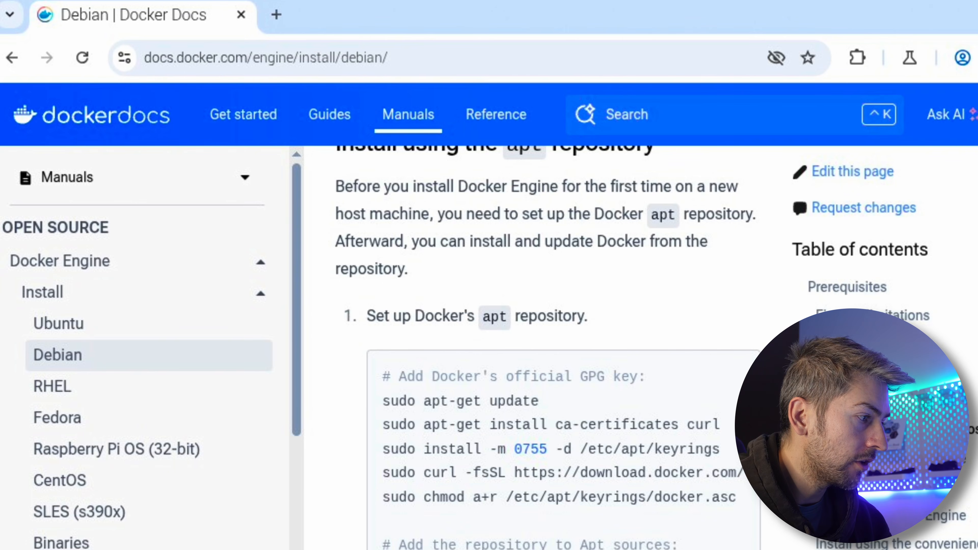
pyautogui.hotkey('ctrl', 'alt', 't')
pyautogui.rightClick(381, 278)
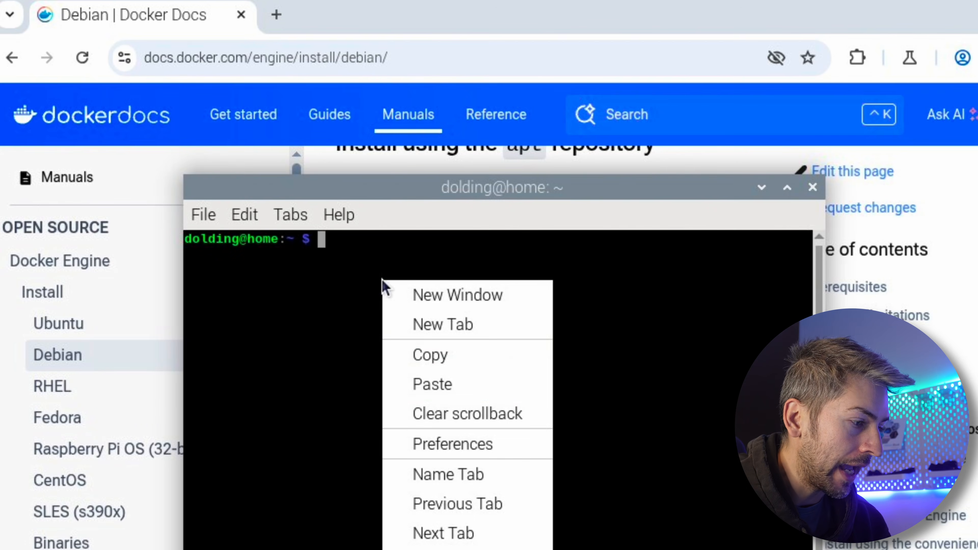
pyautogui.click(426, 384)
pyautogui.press('Return')
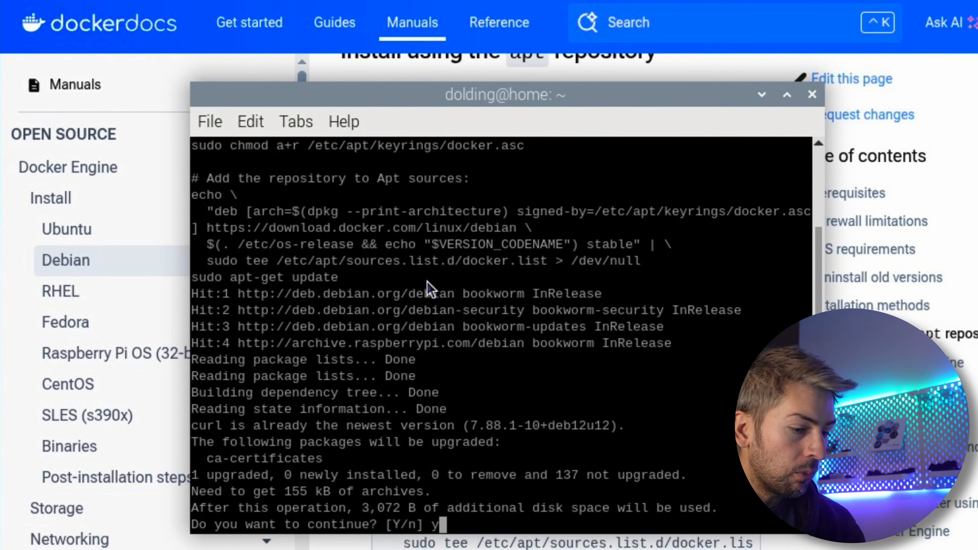
pyautogui.write('y')
pyautogui.press('Return')
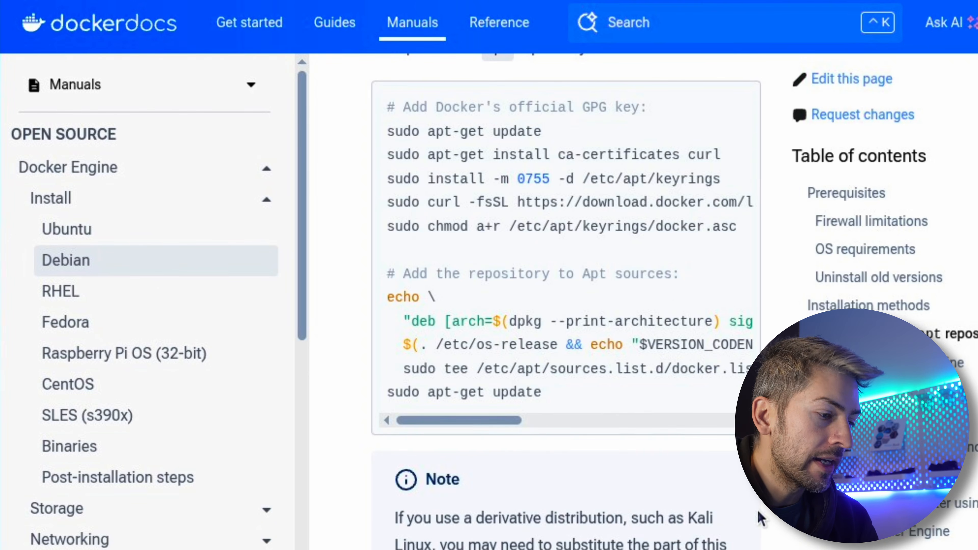
# Find the "Install the Docker packages" section of the Debian instructions and copy the latest-version apt-get install command
pyautogui.scroll(-10, 760, 517)
pyautogui.scroll(-10, 760, 517)
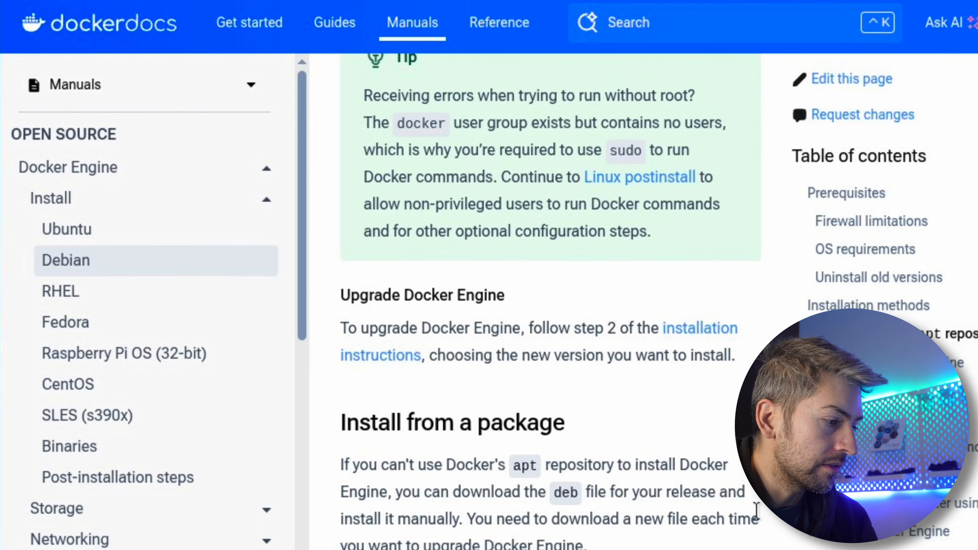
pyautogui.tripleClick(466, 312)
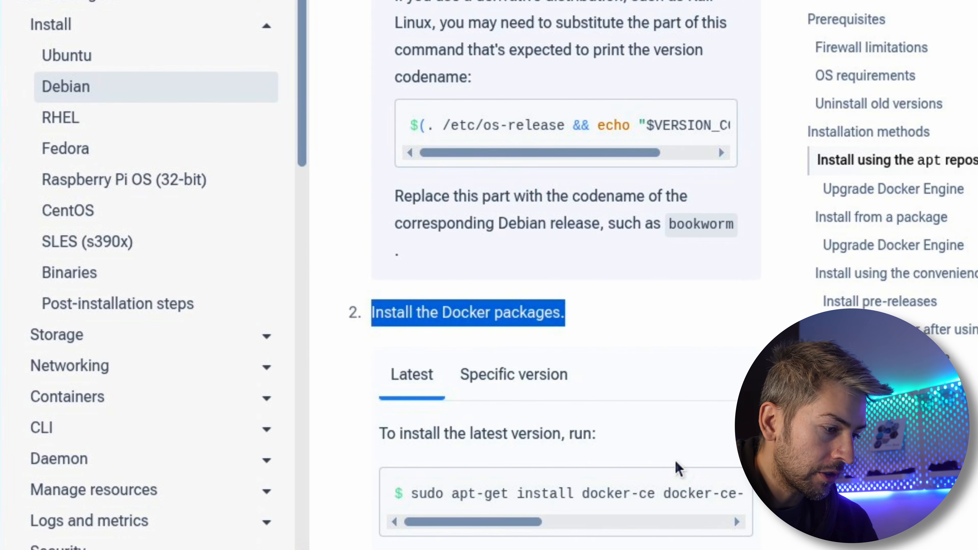
pyautogui.click(726, 493)
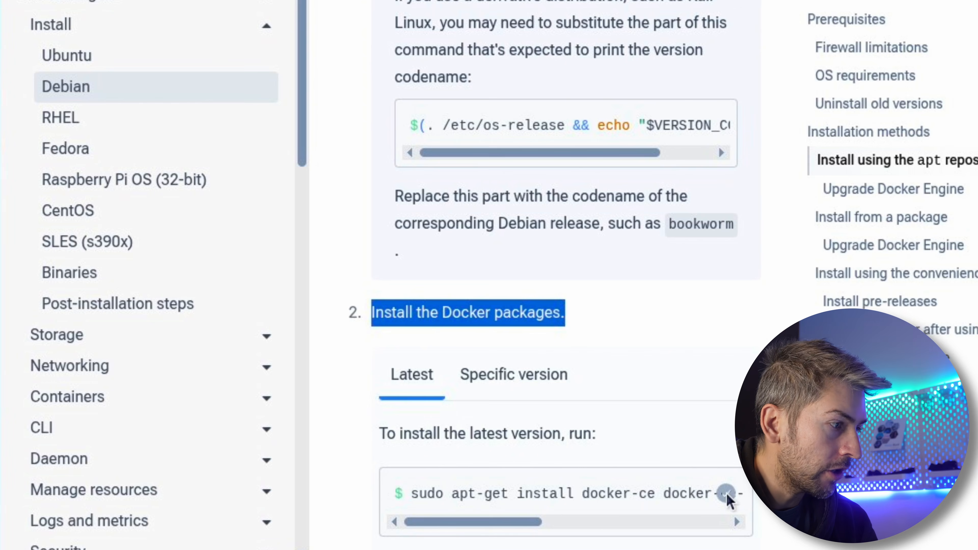
# Run the copied Docker package install command in the terminal, accept it with y, and test Docker with sudo docker help
pyautogui.hotkey('alt', 'Tab')
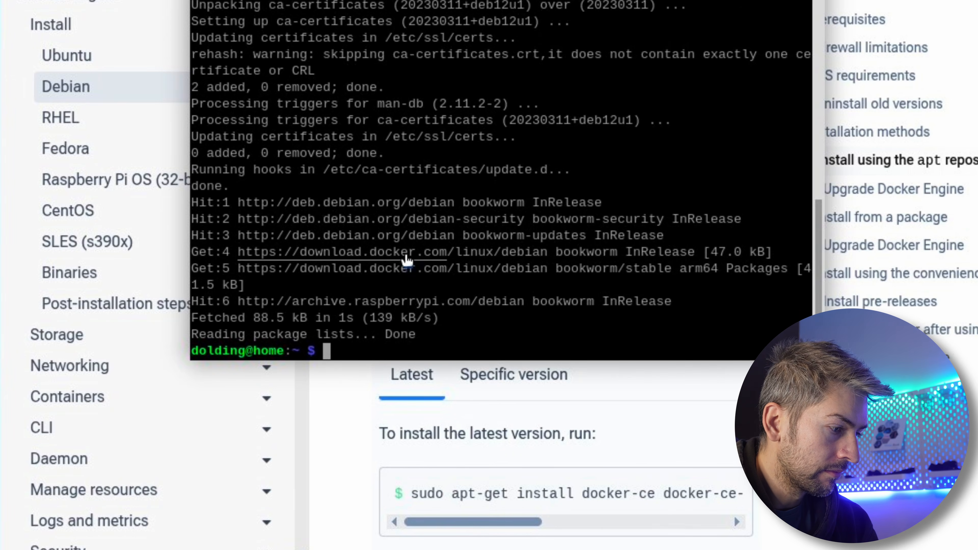
pyautogui.rightClick(405, 343)
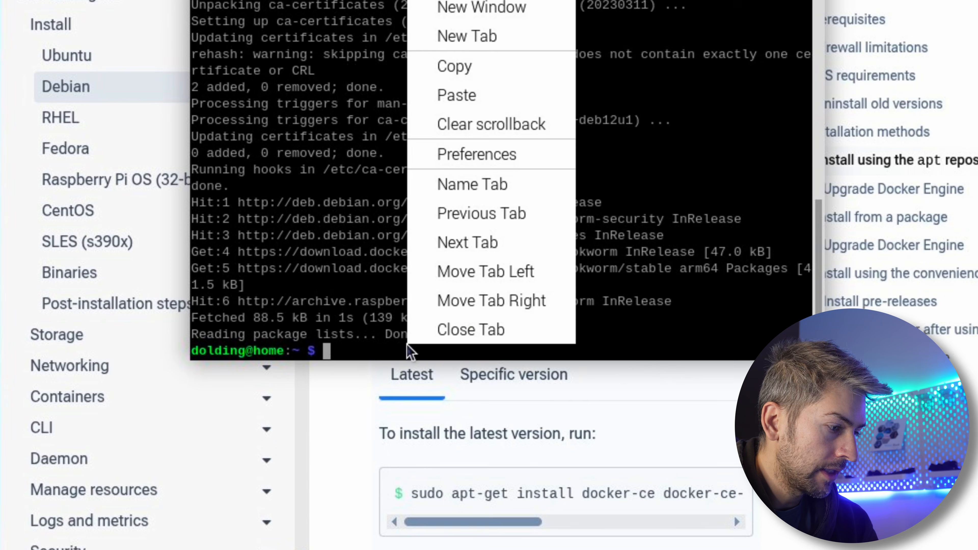
pyautogui.click(476, 97)
pyautogui.press('Return')
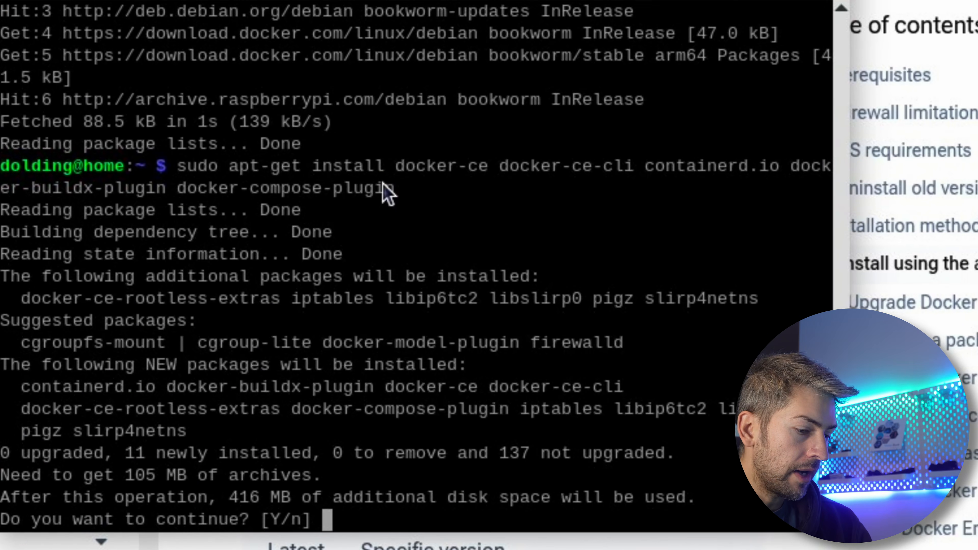
pyautogui.write('y')
pyautogui.press('Return')
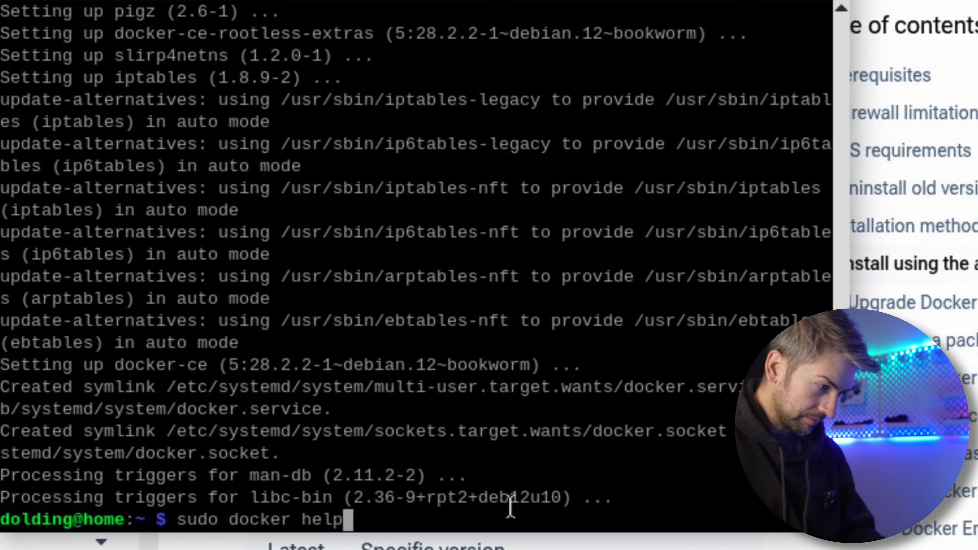
pyautogui.press('Return')
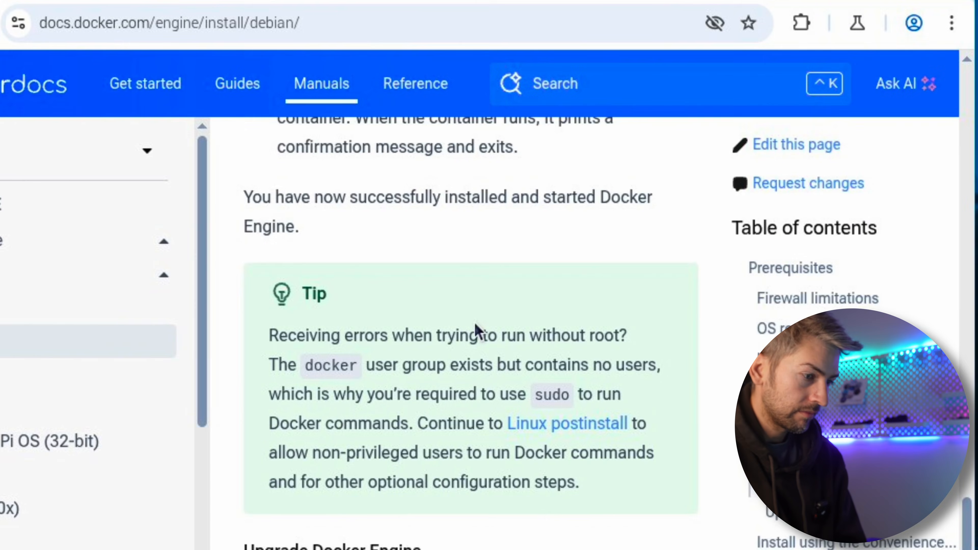
# Open the Linux postinstall page from the Docker documentation's tip and go to the instructions for creating the docker group
pyautogui.rightClick(478, 332)
pyautogui.click(432, 382)
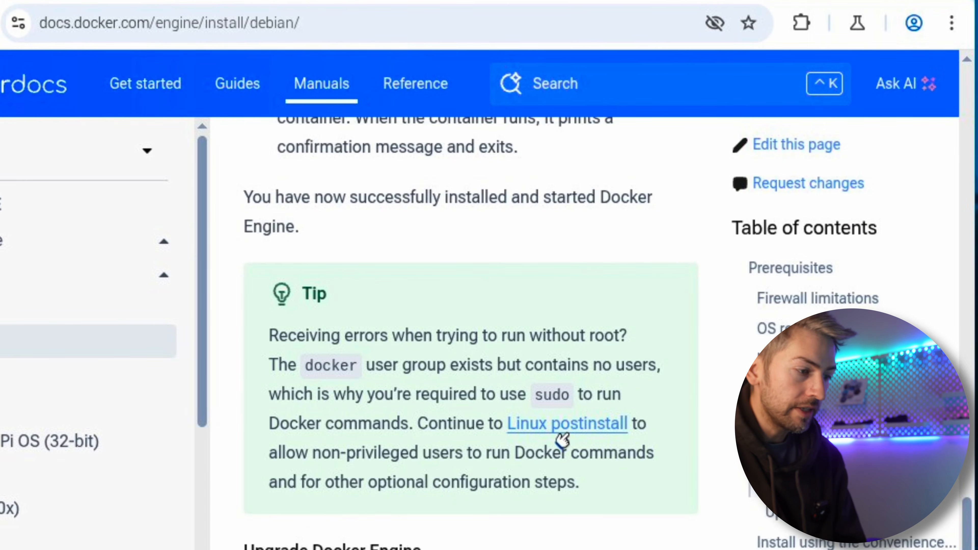
pyautogui.click(585, 428)
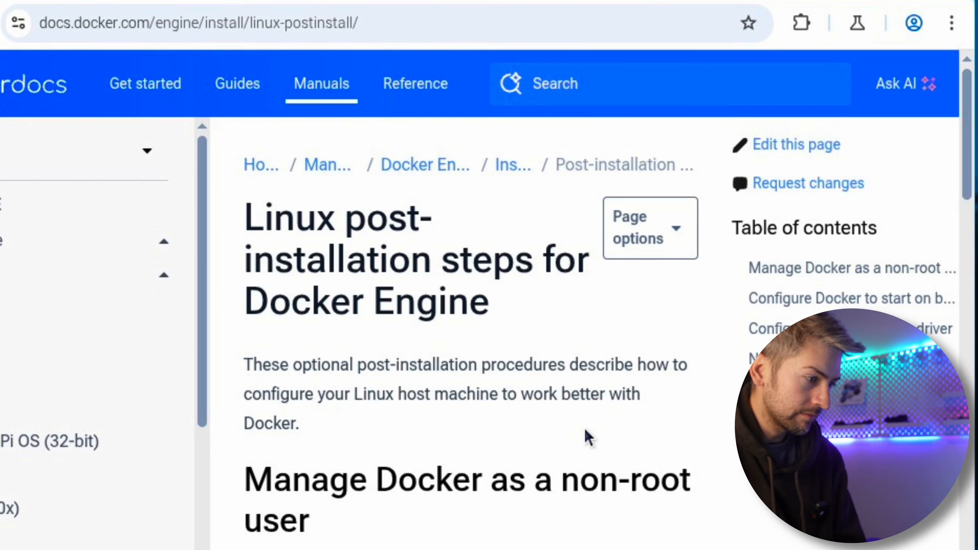
pyautogui.scroll(-1, 971, 168)
pyautogui.moveTo(972, 167); pyautogui.dragTo(973, 195)
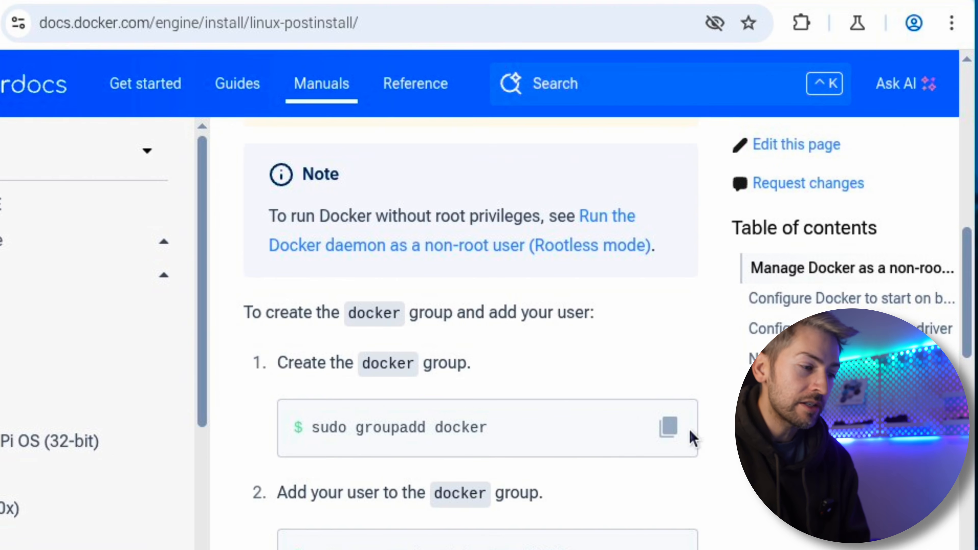
# Copy the command sudo groupadd docker from the documentation and run it in the cleared terminal
pyautogui.click(666, 428)
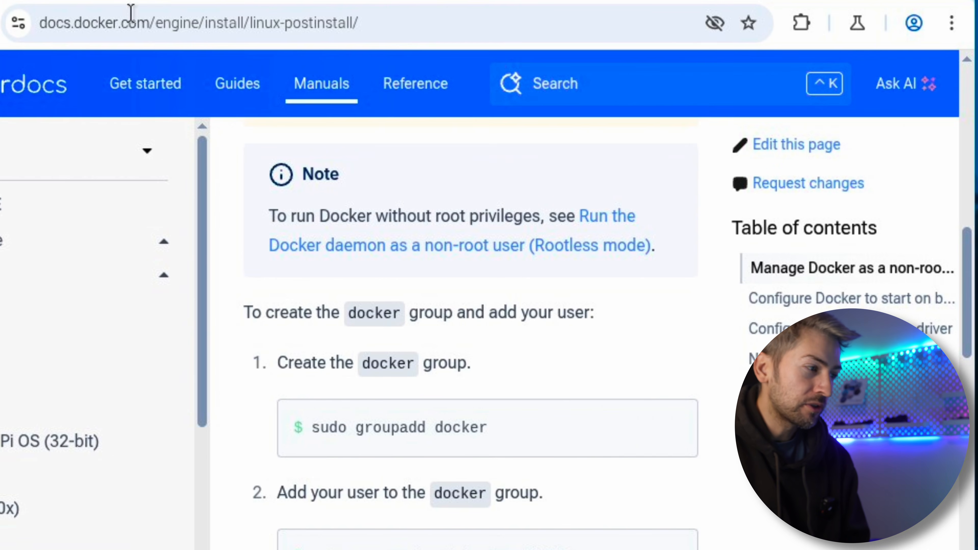
pyautogui.click(304, 1)
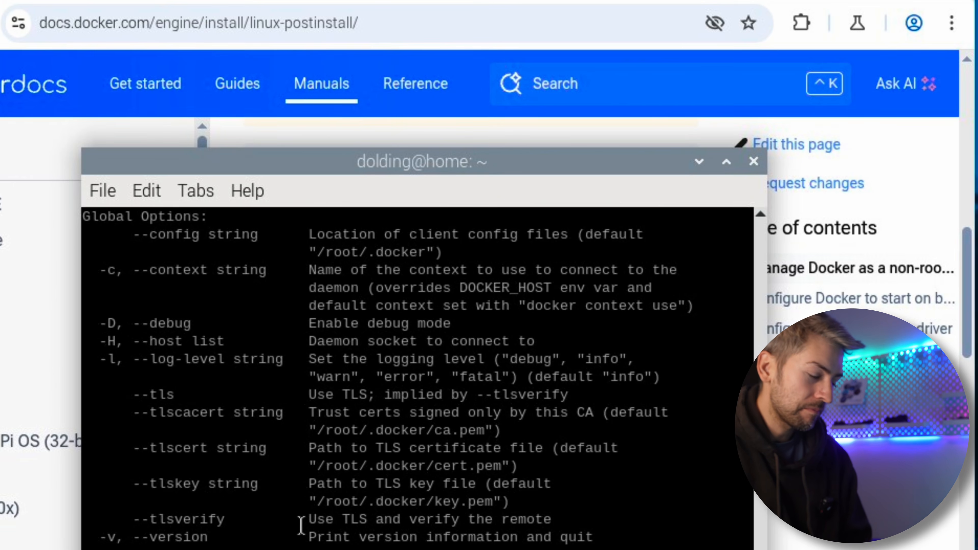
pyautogui.hotkey('ctrl', 'l')
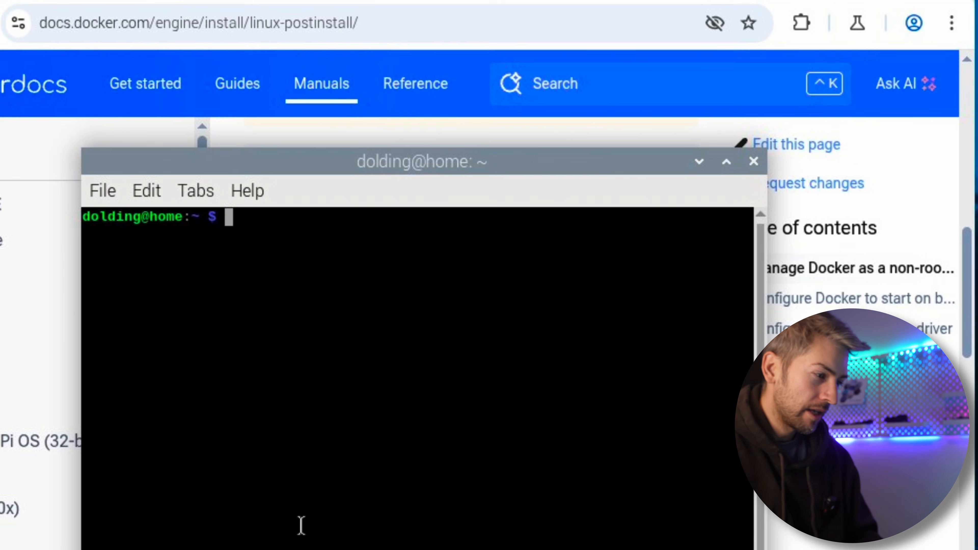
pyautogui.rightClick(314, 265)
pyautogui.click(364, 376)
pyautogui.press('Return')
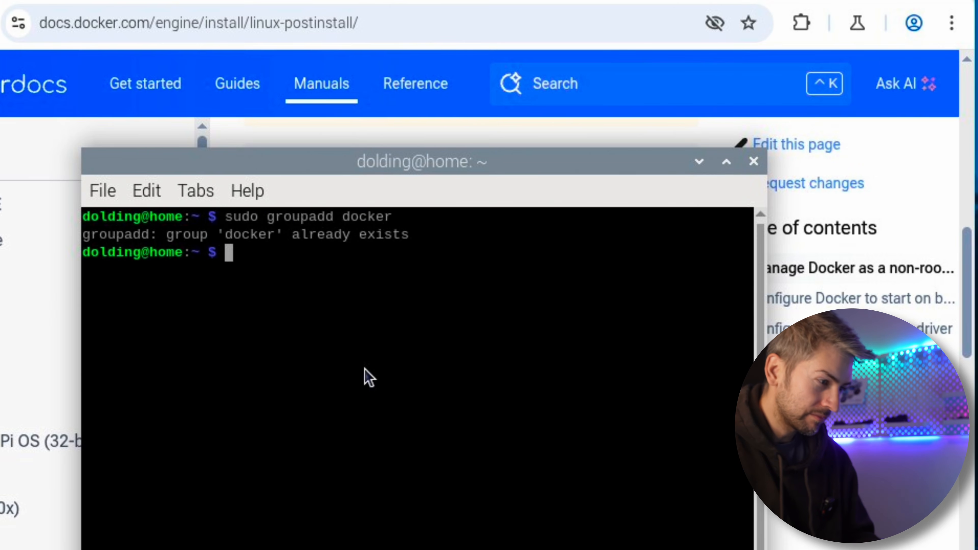
# Add the current user to the docker group by copying and running sudo usermod -aG docker $USER
pyautogui.click(446, 549)
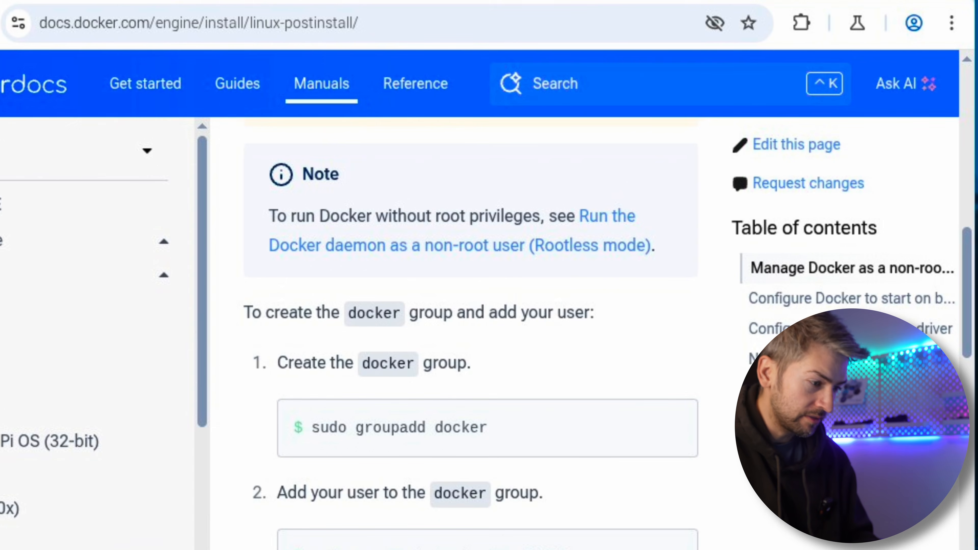
pyautogui.moveTo(445, 541)
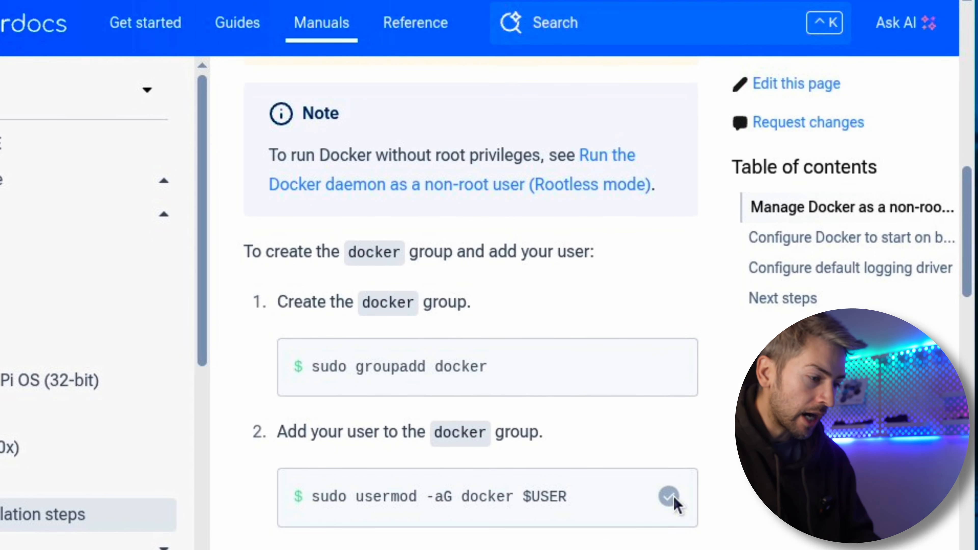
pyautogui.click(370, 1)
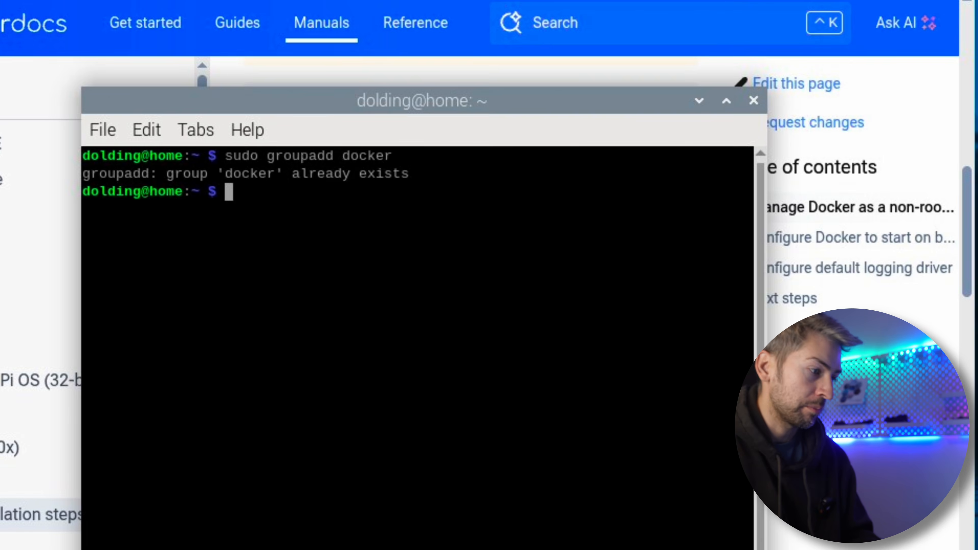
pyautogui.rightClick(263, 193)
pyautogui.click(350, 319)
pyautogui.press('Return')
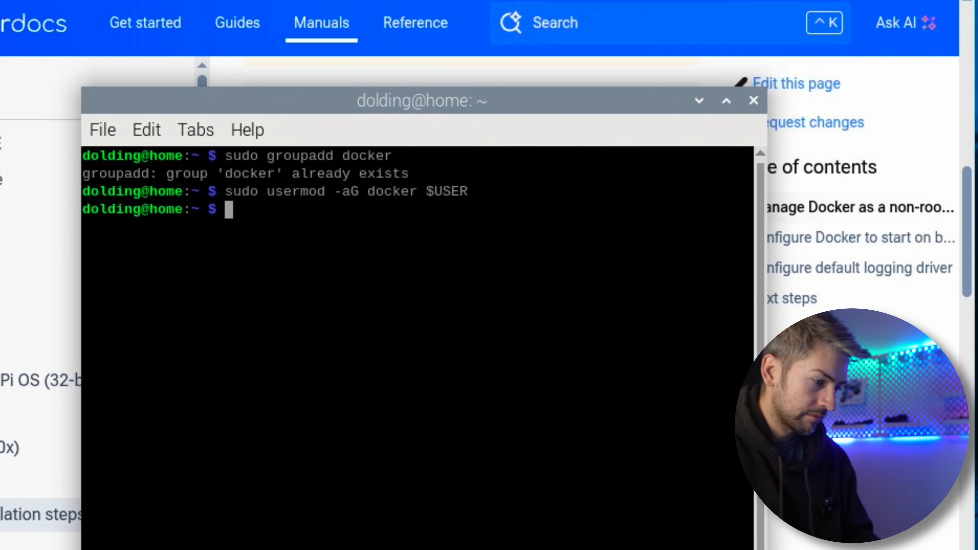
# Test Docker access without root by running docker ps, and close the terminal
pyautogui.write('docker ps')
pyautogui.press('Return')
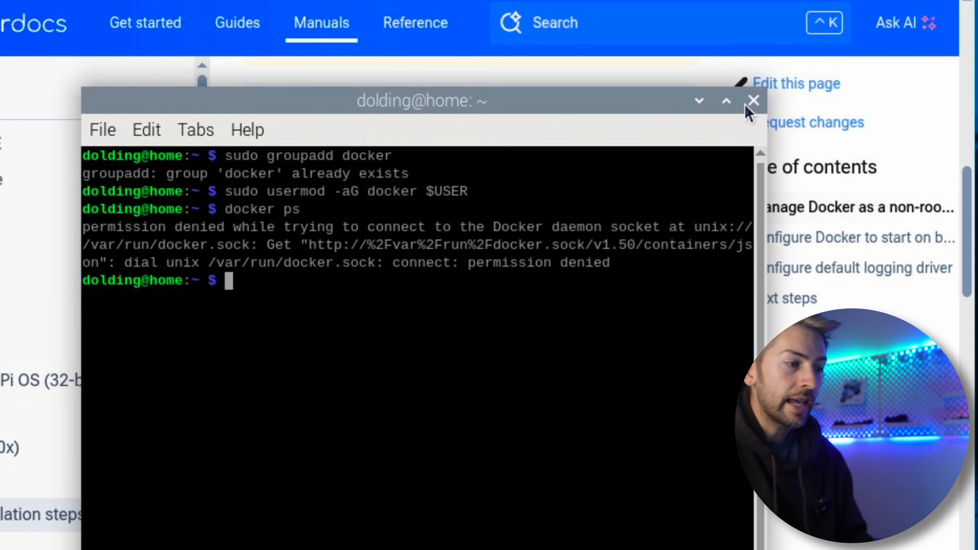
pyautogui.click(753, 101)
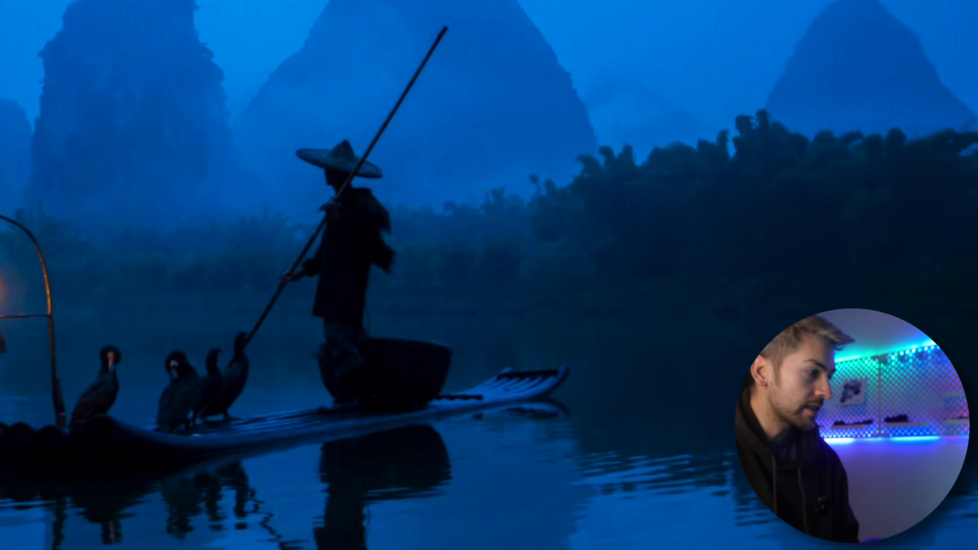
# Log out of the Raspberry Pi desktop session and log back in with the account password
pyautogui.click(17, 39)
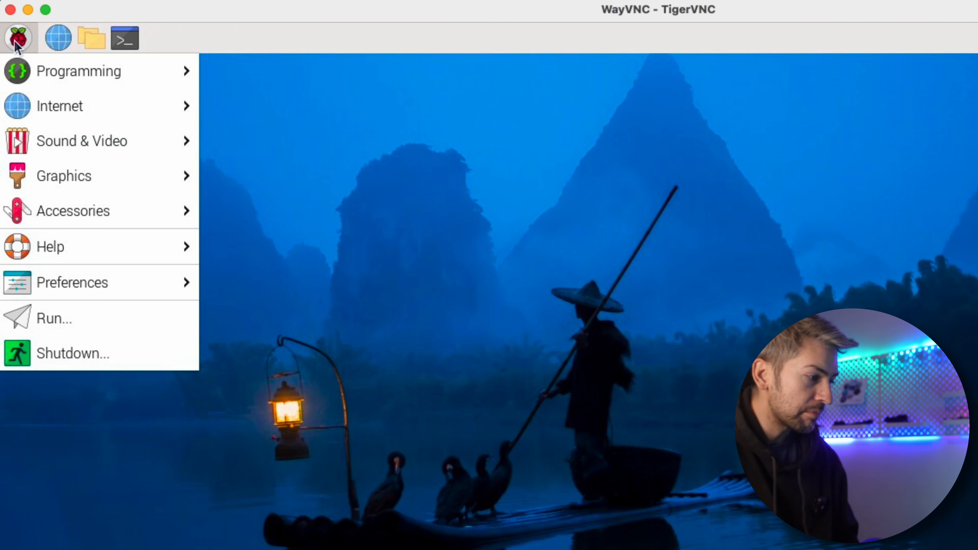
pyautogui.click(66, 354)
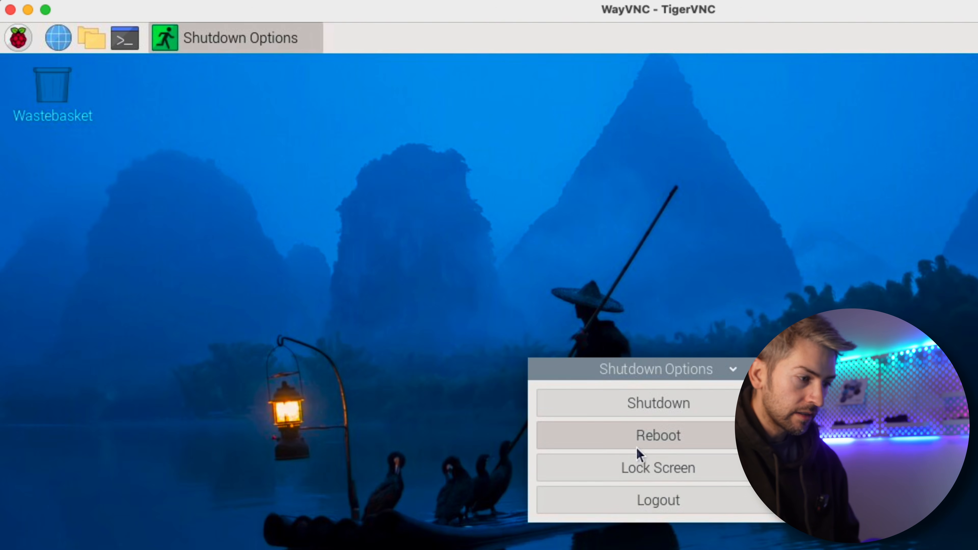
pyautogui.click(670, 503)
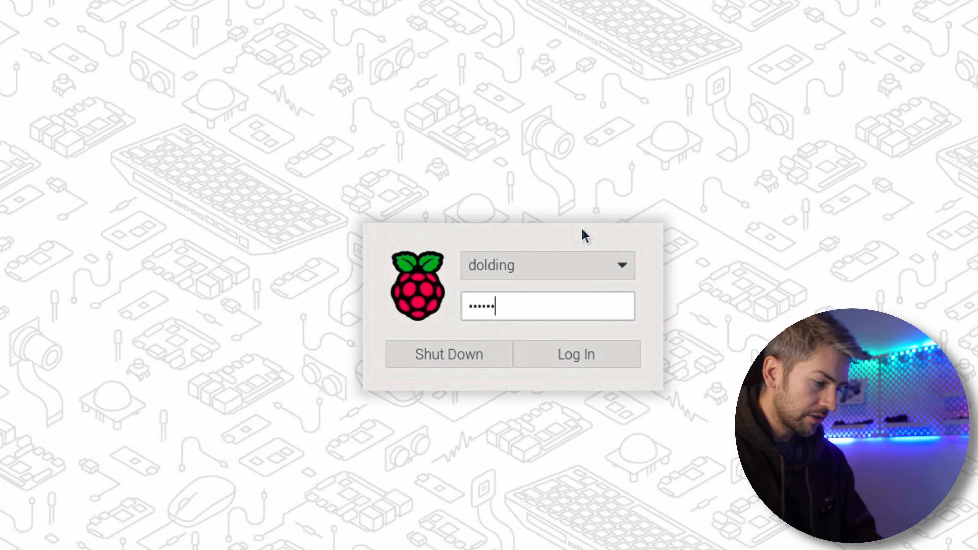
pyautogui.press('Return')
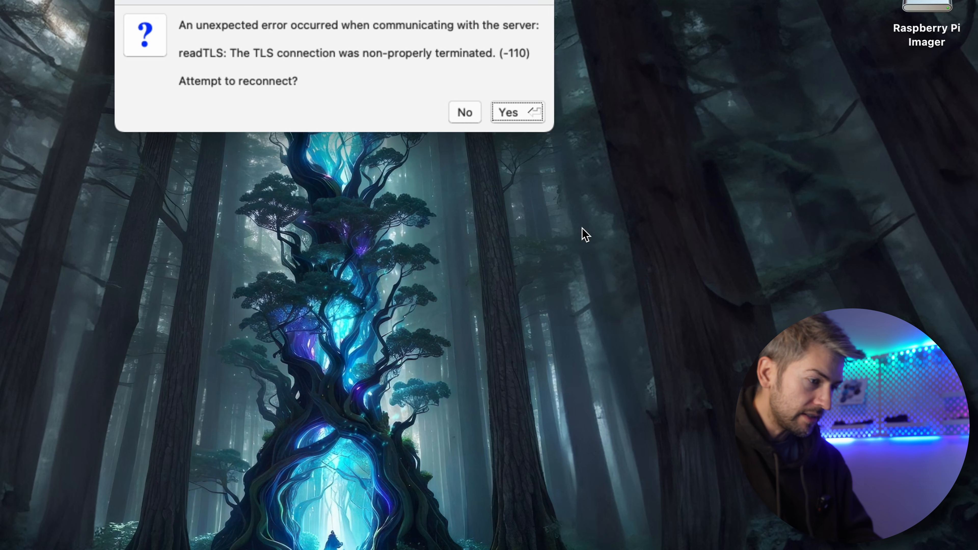
# Reconnect the TigerVNC session to the Raspberry Pi, authenticating with the account's username and password
pyautogui.click(531, 120)
pyautogui.write('dolding')
pyautogui.press('Tab')
pyautogui.write('•••••••')
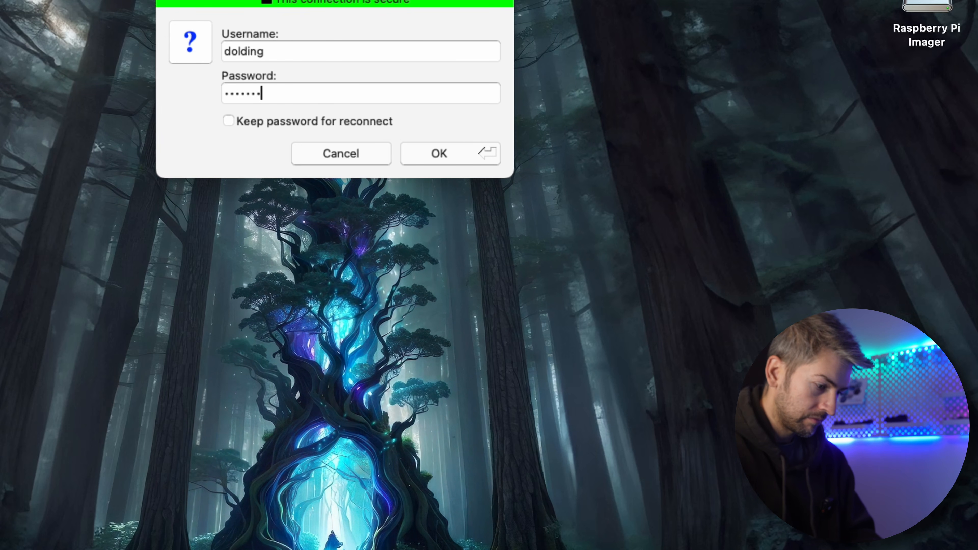
pyautogui.press('Return')
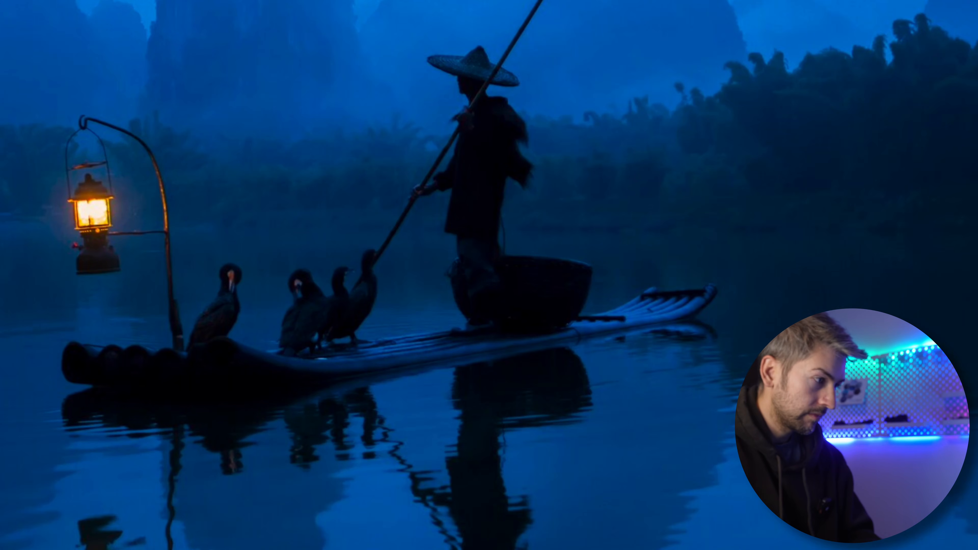
# Open a new terminal on the Raspberry Pi and run docker ps without sudo
pyautogui.hotkey('ctrl', 'alt', 't')
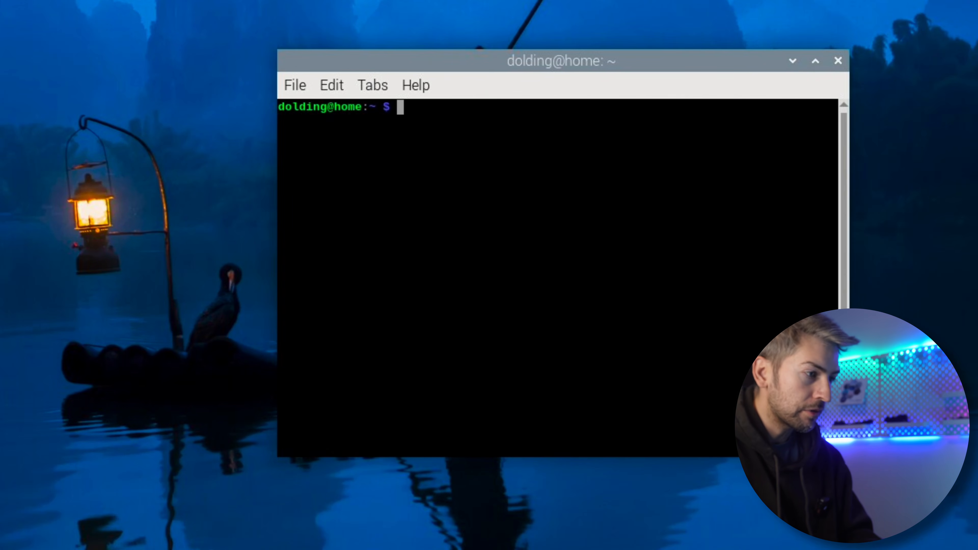
pyautogui.write('docker p')
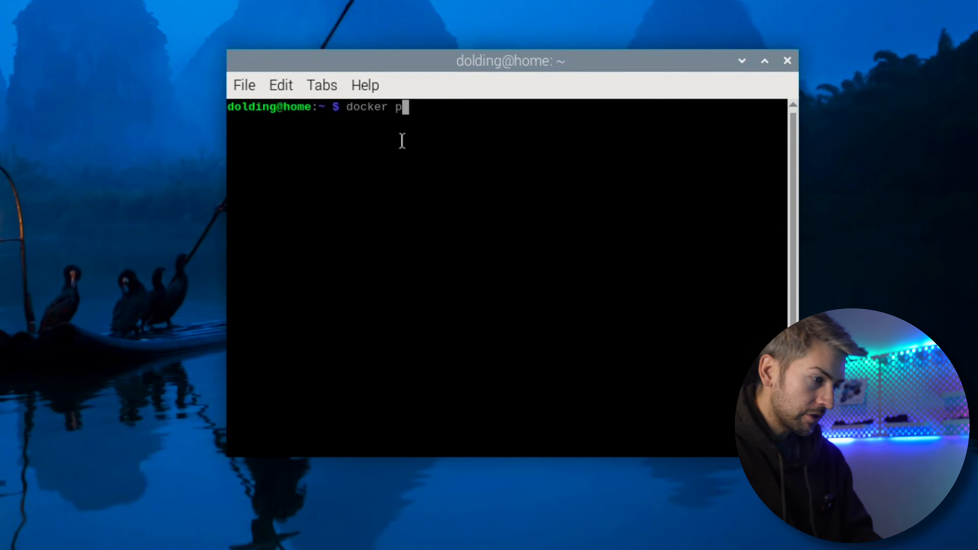
pyautogui.write('s')
pyautogui.press('Return')
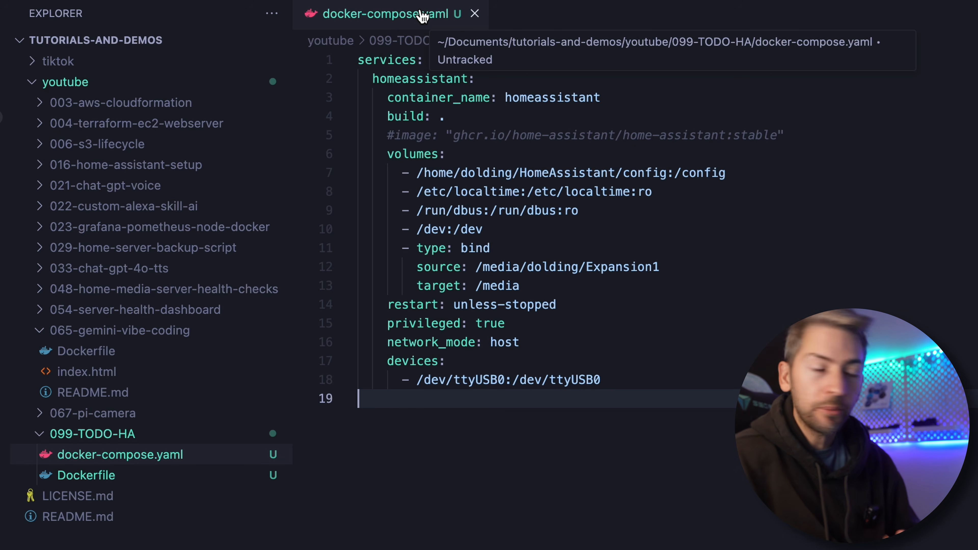
# In Visual Studio Code, examine the container_name, build and commented-out image lines of docker-compose.yaml
pyautogui.doubleClick(560, 98)
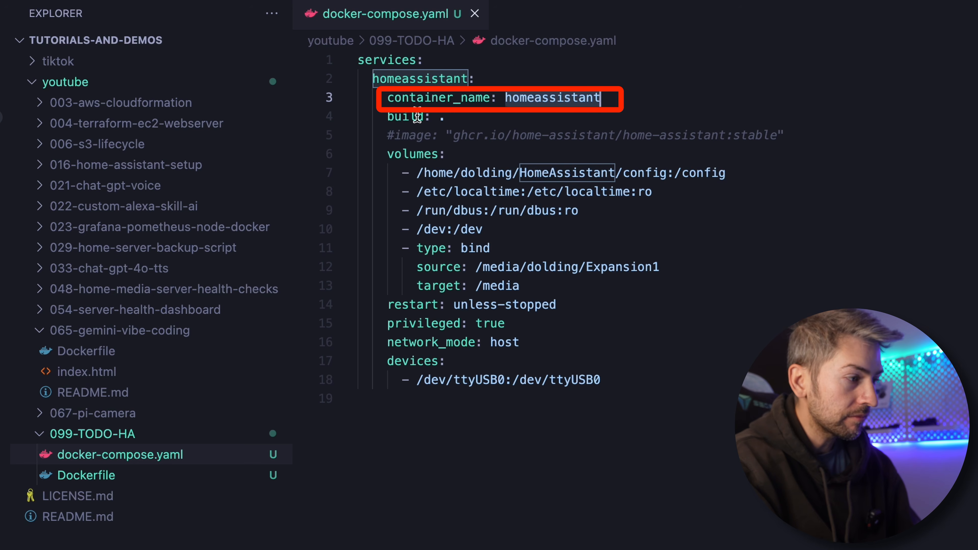
pyautogui.moveTo(387, 116); pyautogui.dragTo(453, 118)
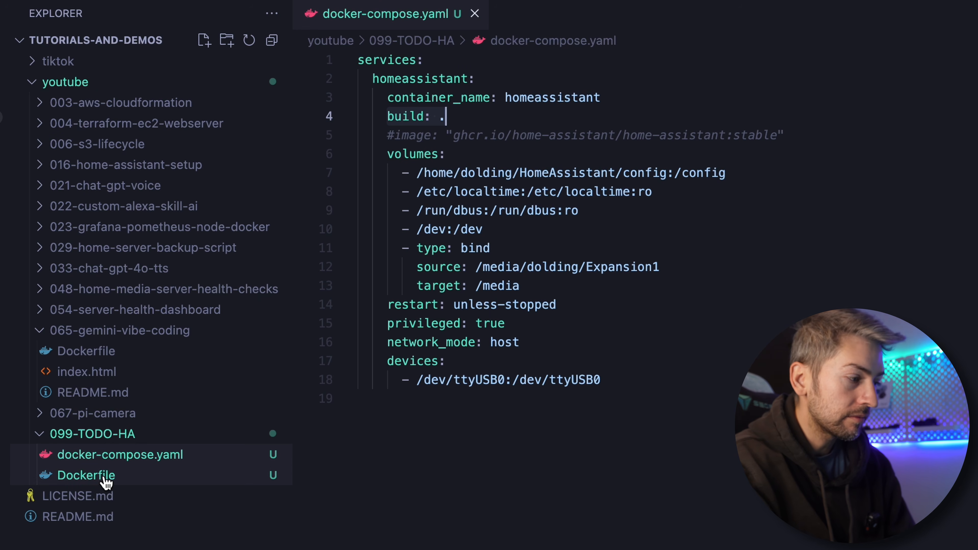
pyautogui.moveTo(784, 136); pyautogui.dragTo(389, 136)
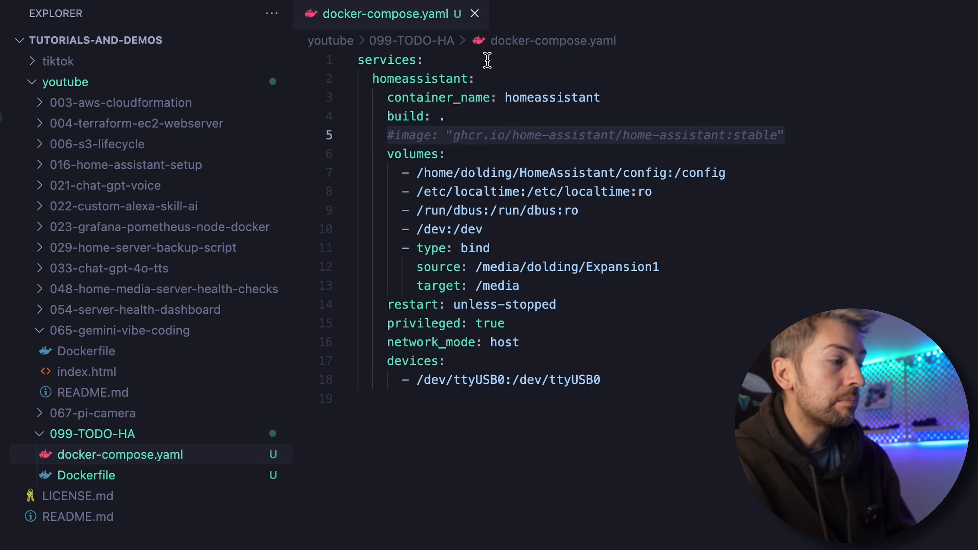
pyautogui.click(390, 112)
pyautogui.press('End')
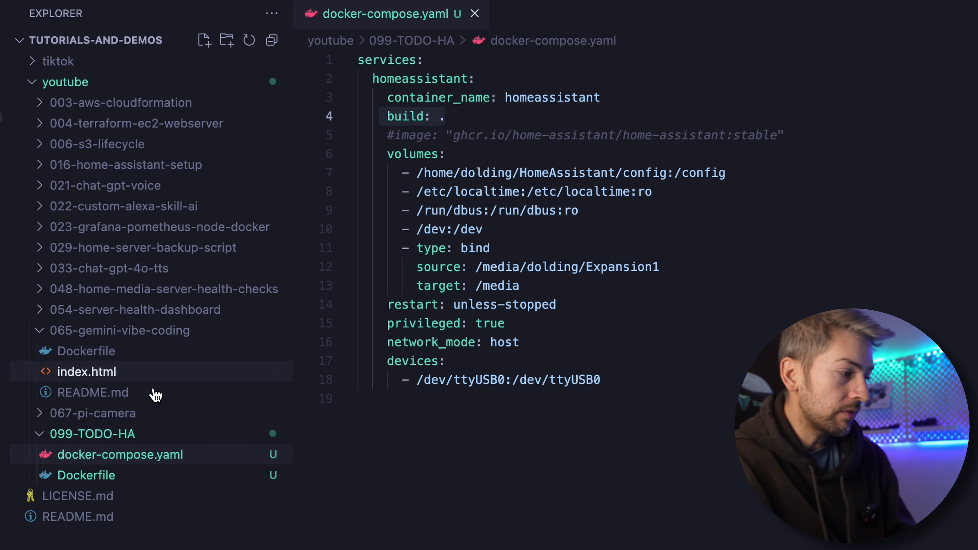
# Open the Dockerfile in 099-TODO-HA and examine its base image and the alsa-utils install line
pyautogui.click(115, 478)
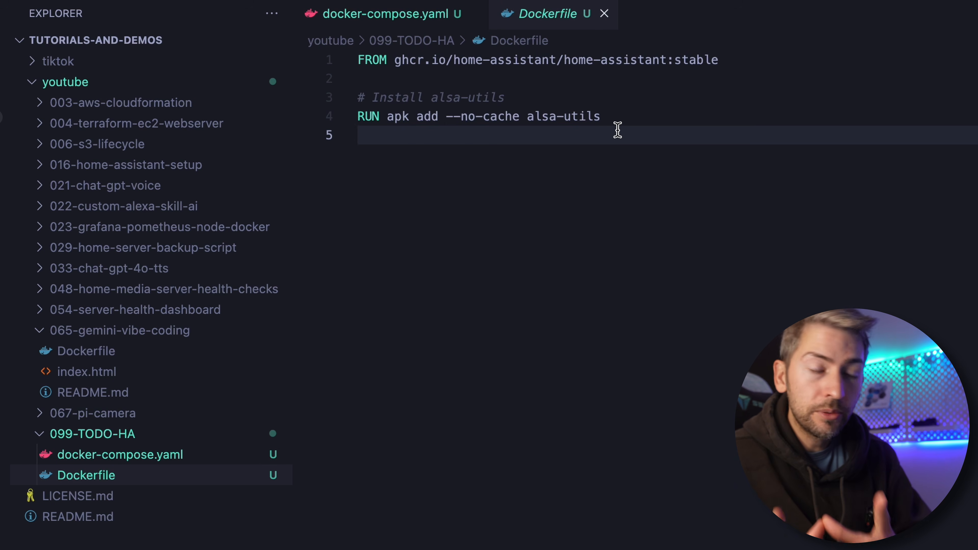
pyautogui.click(785, 53)
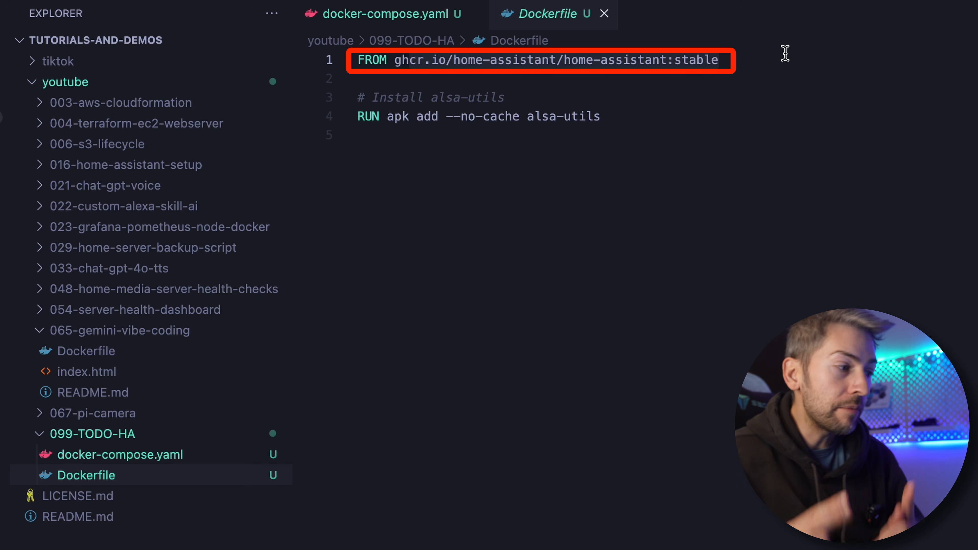
pyautogui.click(532, 101)
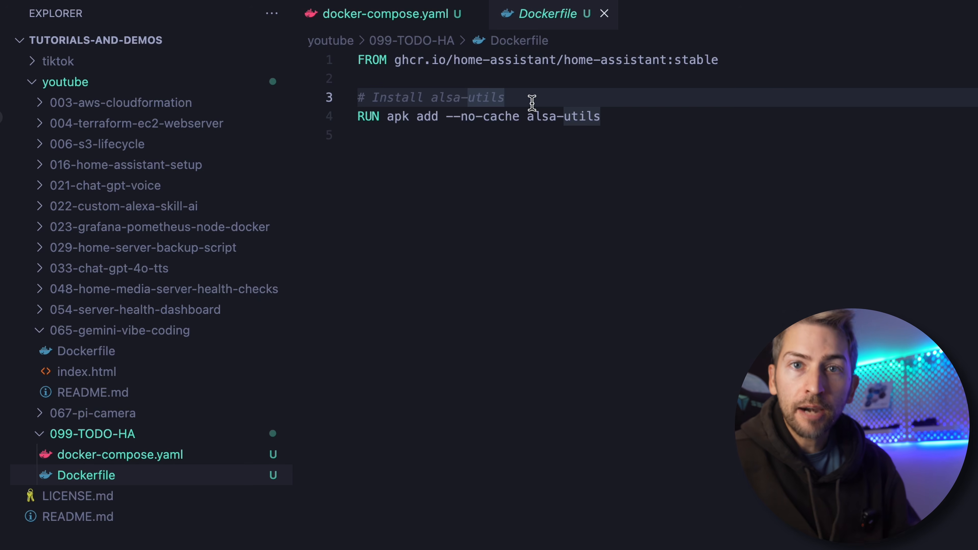
pyautogui.click(604, 118)
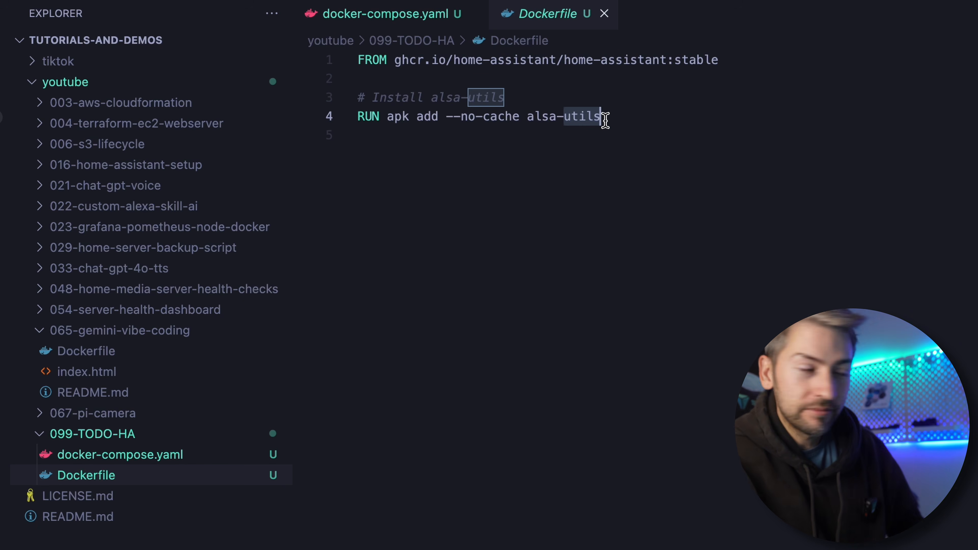
# Return to docker-compose.yaml and examine the volumes section: the config, localtime, dbus and dev mappings and the media bind mount
pyautogui.click(415, 20)
pyautogui.click(510, 160)
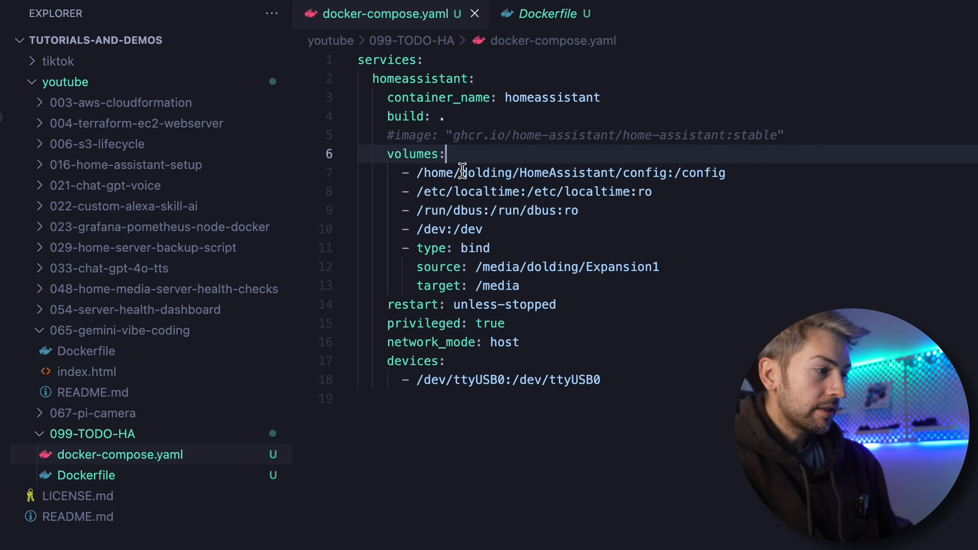
pyautogui.tripleClick(463, 172)
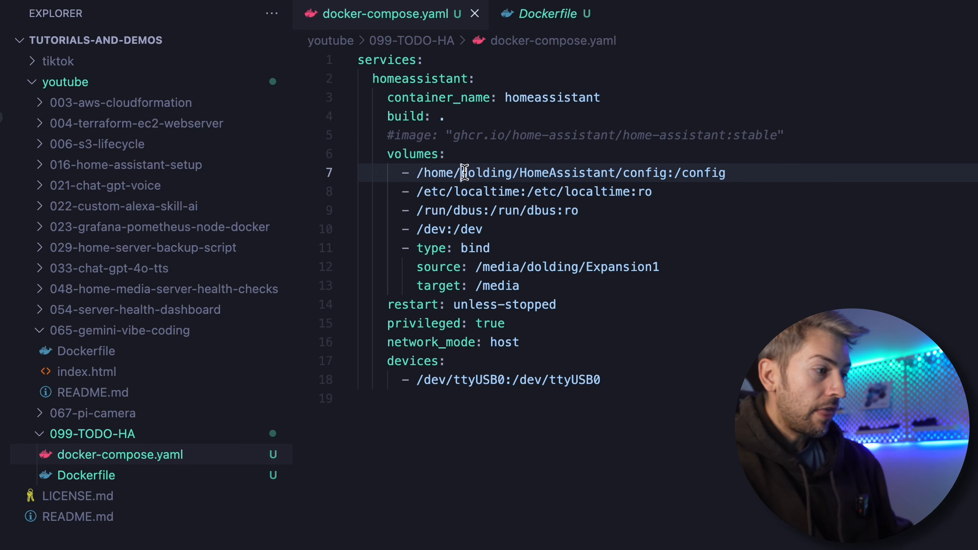
pyautogui.click(483, 156)
pyautogui.doubleClick(490, 173)
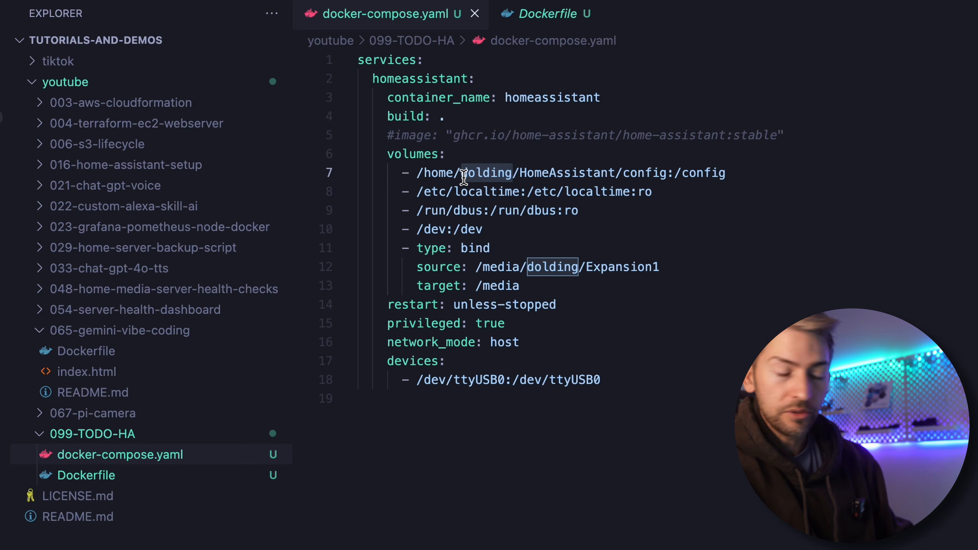
pyautogui.keyDown('shift'); pyautogui.click(628, 175); pyautogui.keyUp('shift')
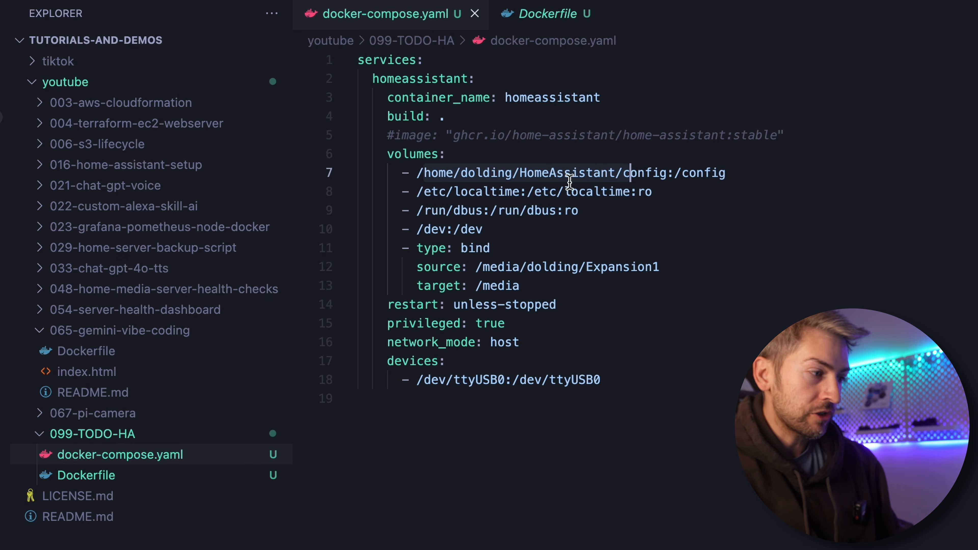
pyautogui.click(678, 193)
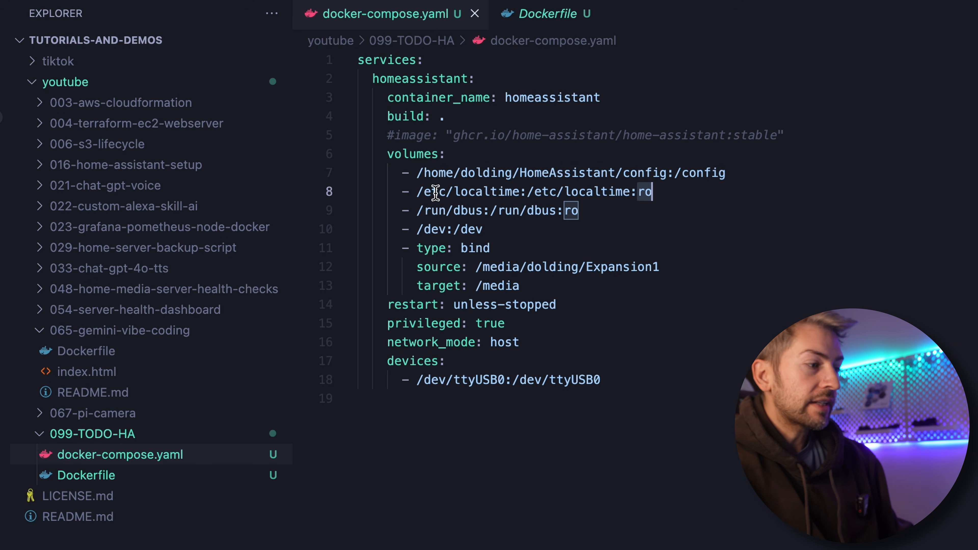
pyautogui.moveTo(419, 192); pyautogui.dragTo(653, 186)
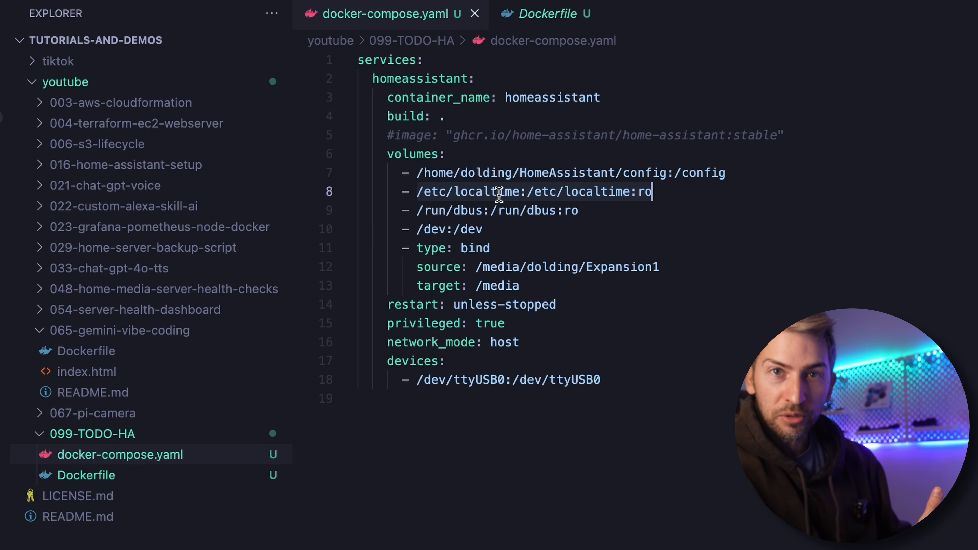
pyautogui.moveTo(550, 228); pyautogui.dragTo(328, 216)
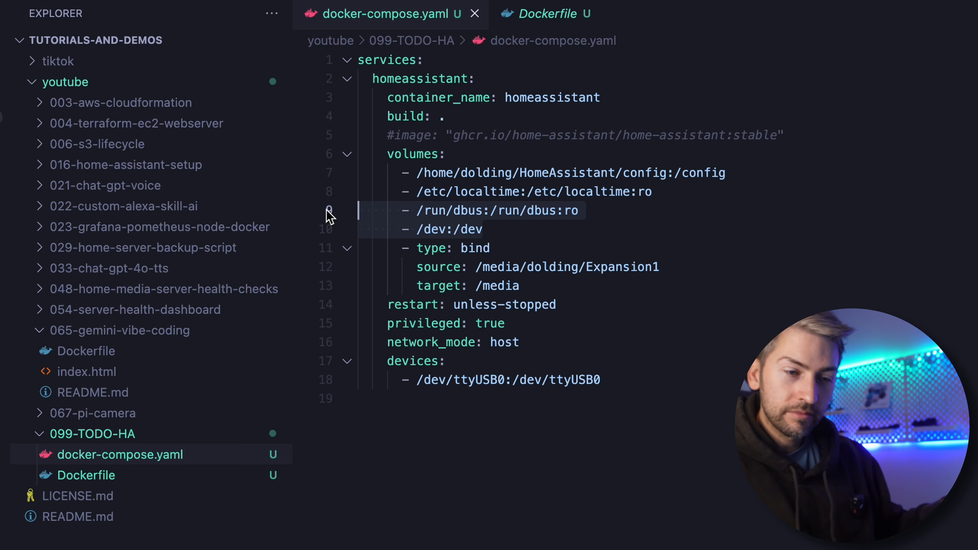
pyautogui.click(522, 283)
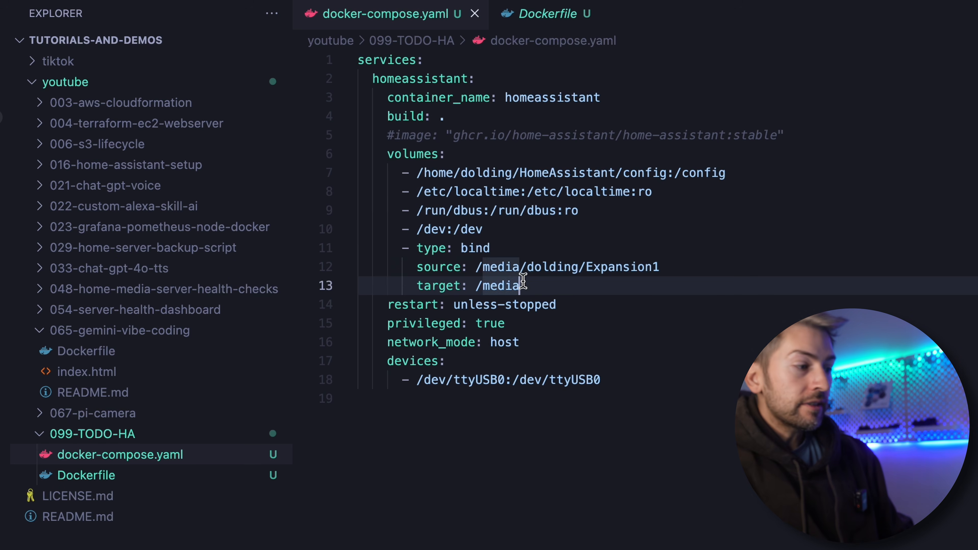
pyautogui.moveTo(561, 285); pyautogui.dragTo(352, 242)
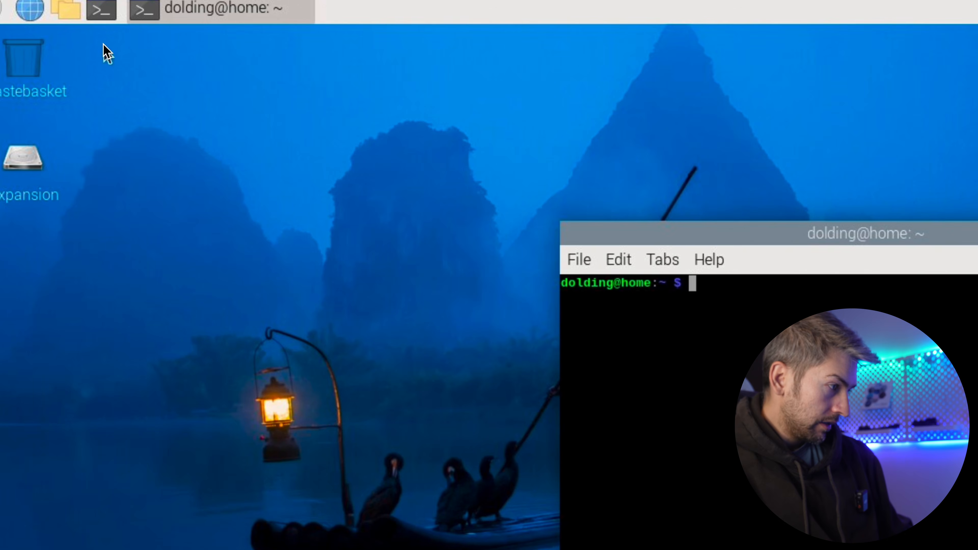
# Copy the Expansion drive's path from the Raspberry Pi file manager and paste it as the bind mount's source in docker-compose.yaml
pyautogui.click(70, 9)
pyautogui.click(312, 281)
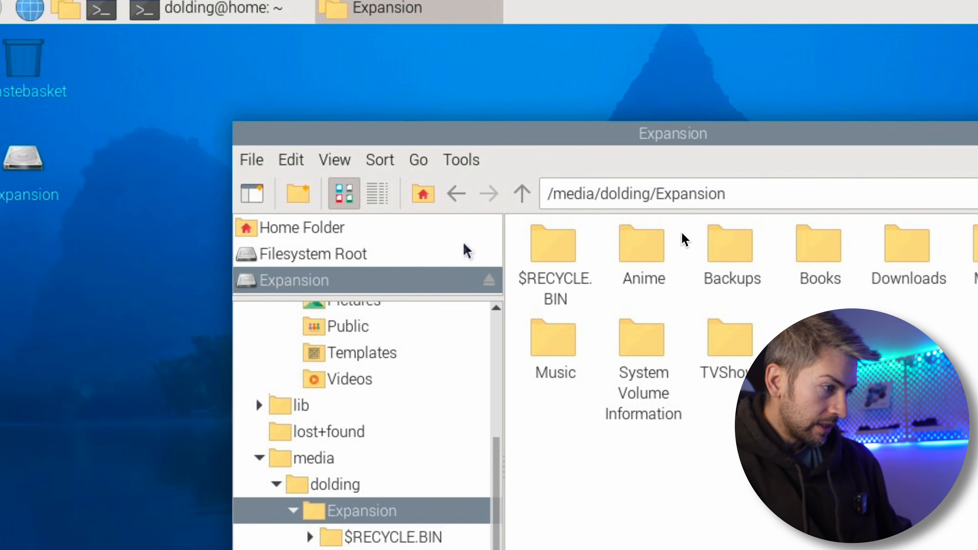
pyautogui.tripleClick(703, 194)
pyautogui.hotkey('ctrl', 'c')
pyautogui.rightClick(703, 194)
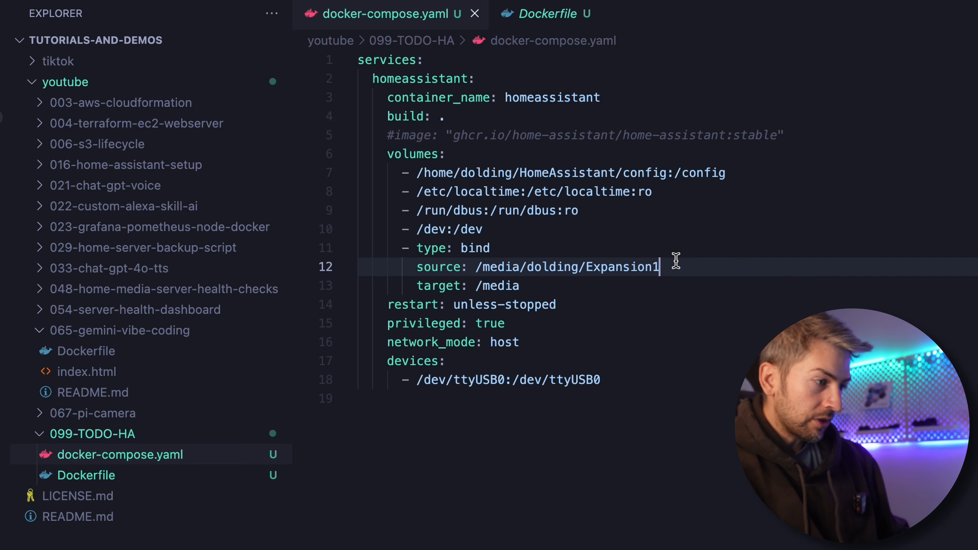
pyautogui.moveTo(676, 261); pyautogui.dragTo(479, 266)
pyautogui.hotkey('ctrl', 'v')
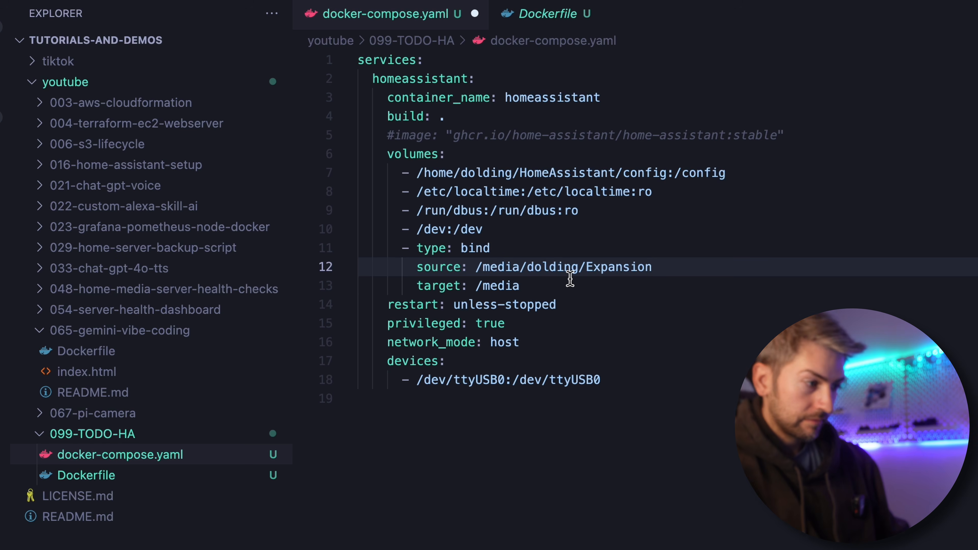
# Examine the bind mount's target, the privileged and network_mode settings, the devices section and the /dev:/dev volume in docker-compose.yaml
pyautogui.click(527, 281)
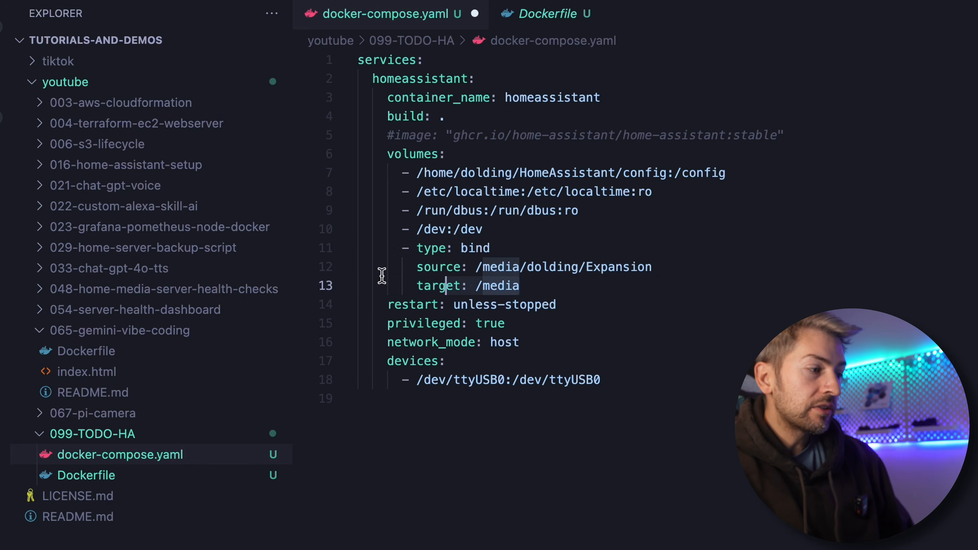
pyautogui.moveTo(382, 277); pyautogui.dragTo(295, 249)
pyautogui.moveTo(523, 343); pyautogui.dragTo(304, 323)
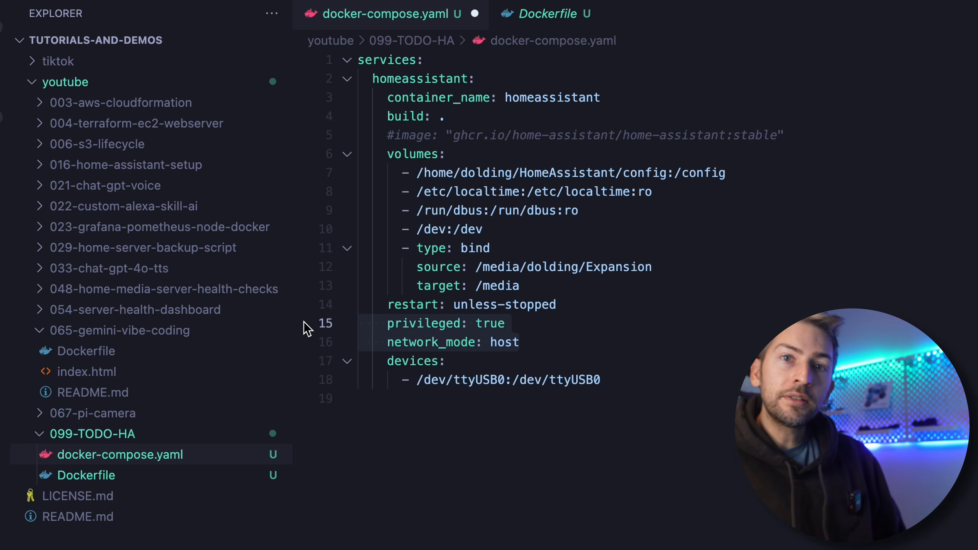
pyautogui.moveTo(608, 380); pyautogui.dragTo(359, 363)
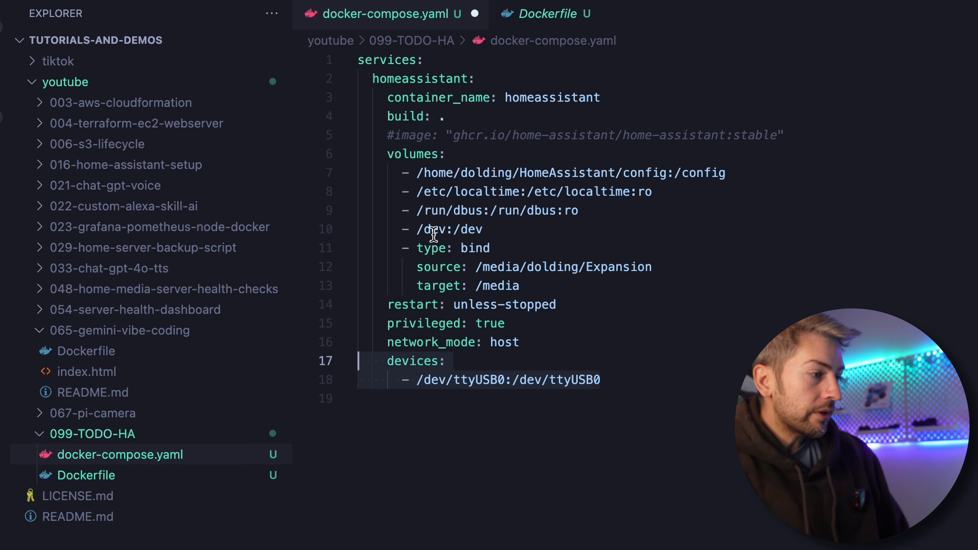
pyautogui.moveTo(415, 230); pyautogui.dragTo(503, 230)
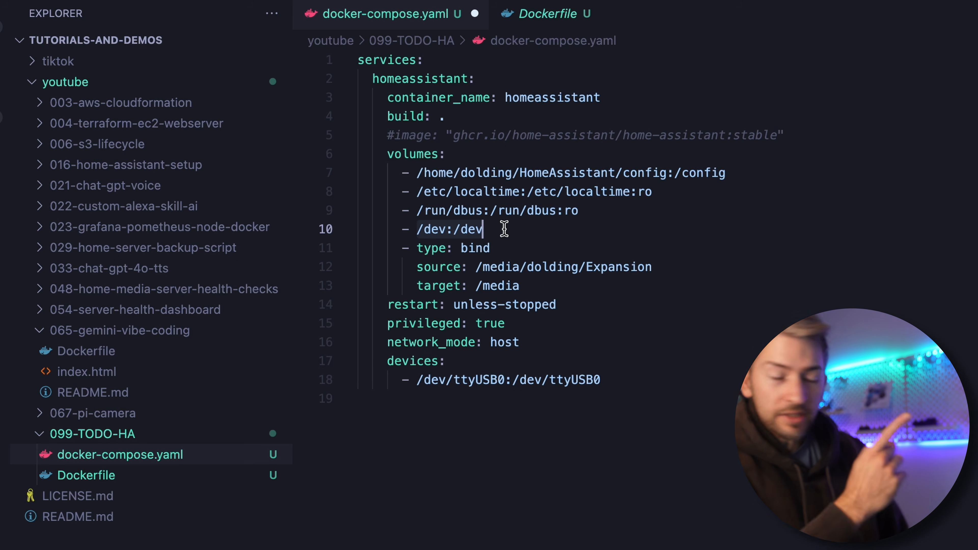
# Examine the /dev/ttyUSB0:/dev/ttyUSB0 mapping under devices in docker-compose.yaml
pyautogui.doubleClick(494, 379)
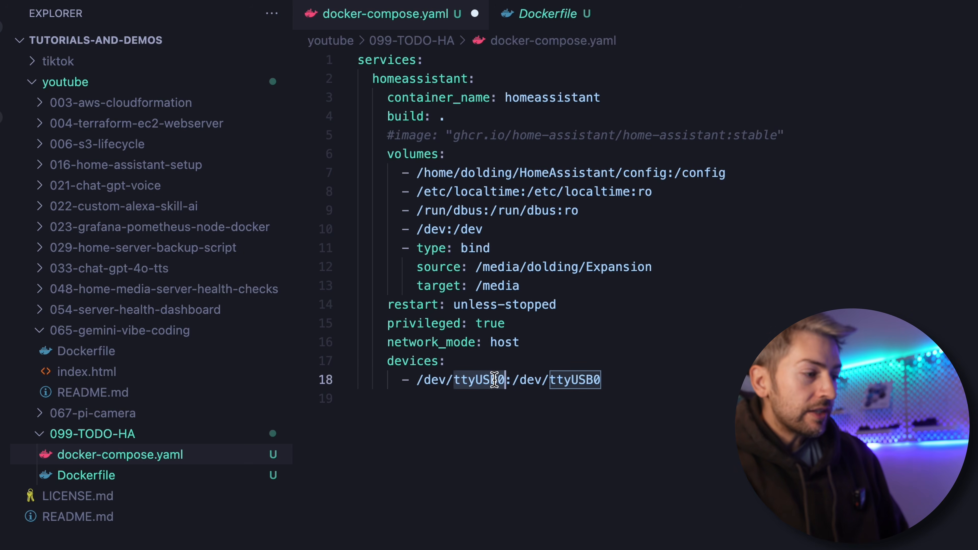
pyautogui.moveTo(600, 380); pyautogui.dragTo(380, 384)
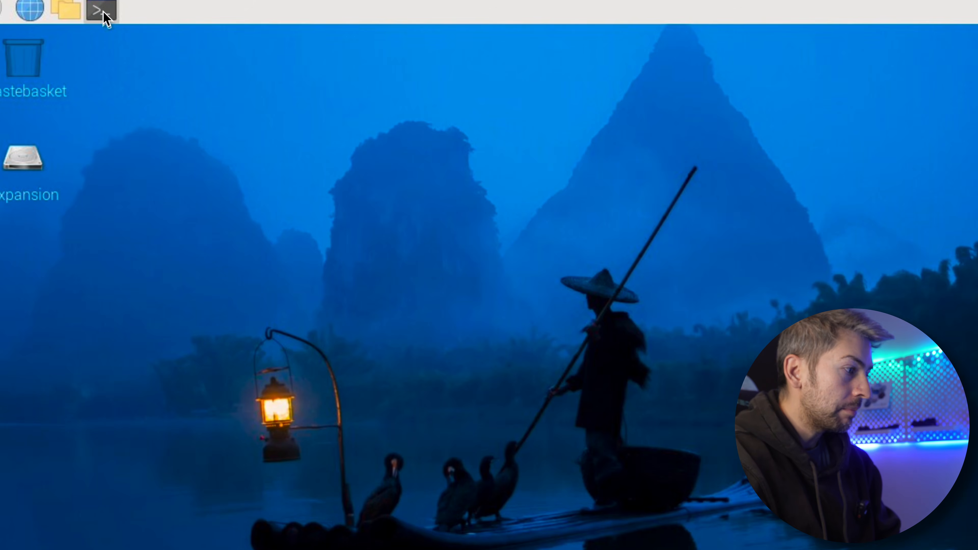
# Switch to the Raspberry Pi terminal, create a HomeAssistant directory in the home folder and list the folder's contents
pyautogui.click(103, 11)
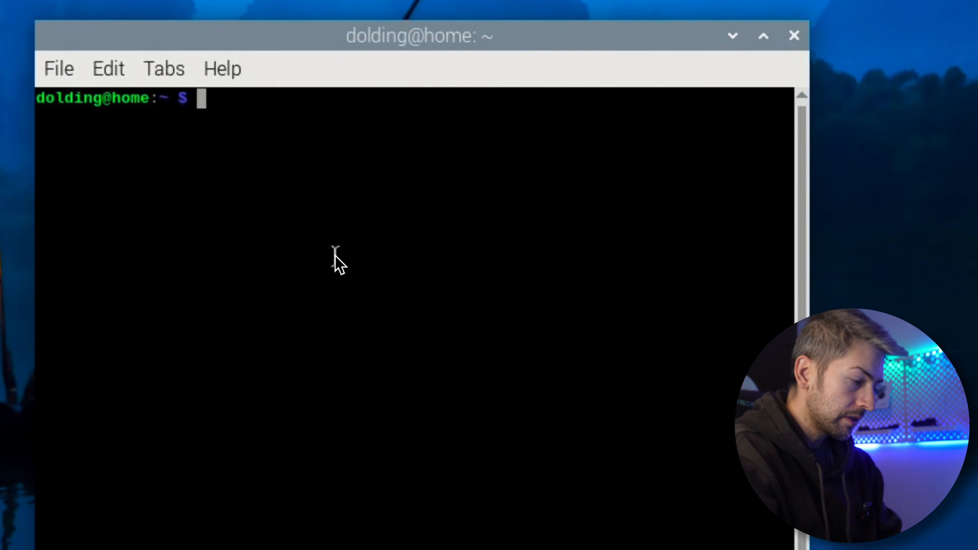
pyautogui.write('pwd')
pyautogui.press('Return')
pyautogui.hotkey('ctrl', 'l')
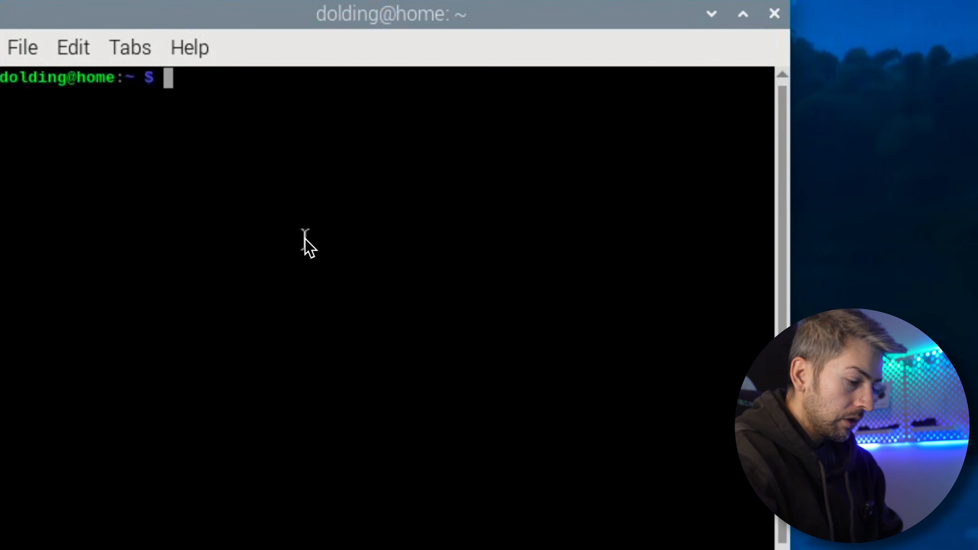
pyautogui.write('mk')
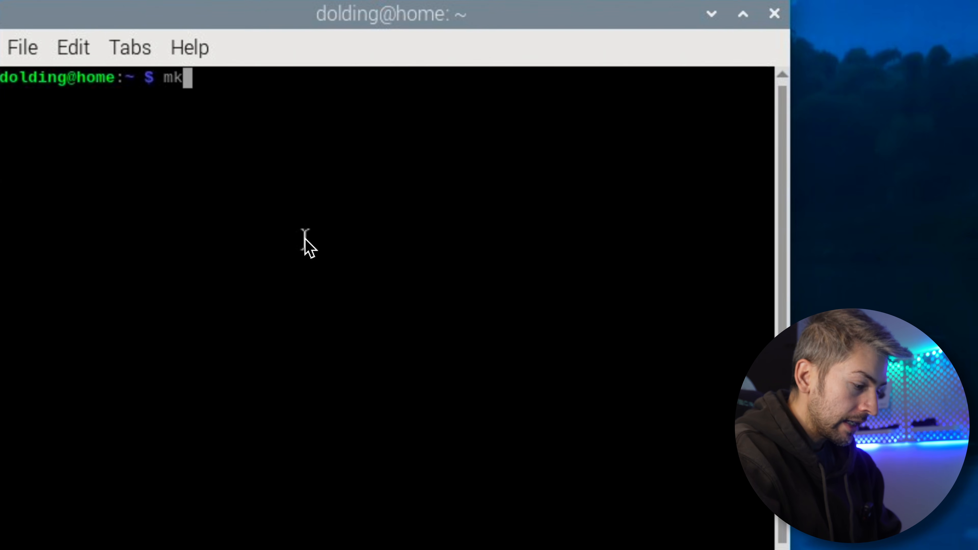
pyautogui.write('dir H')
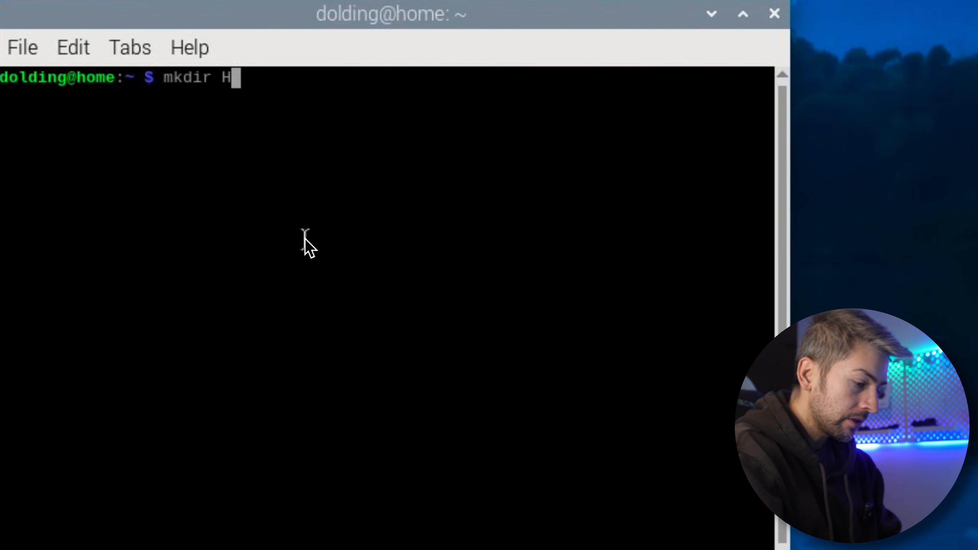
pyautogui.write('omeAssistant')
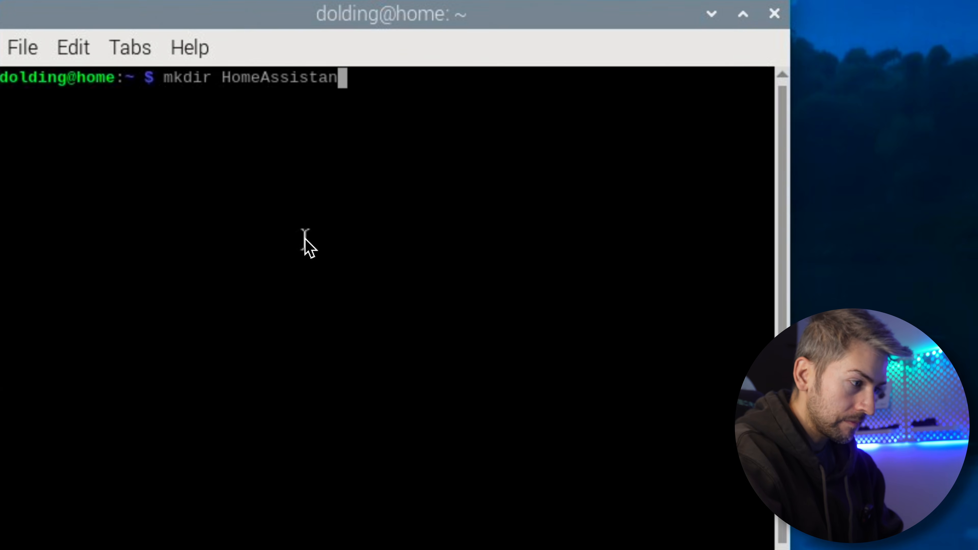
pyautogui.press('Return')
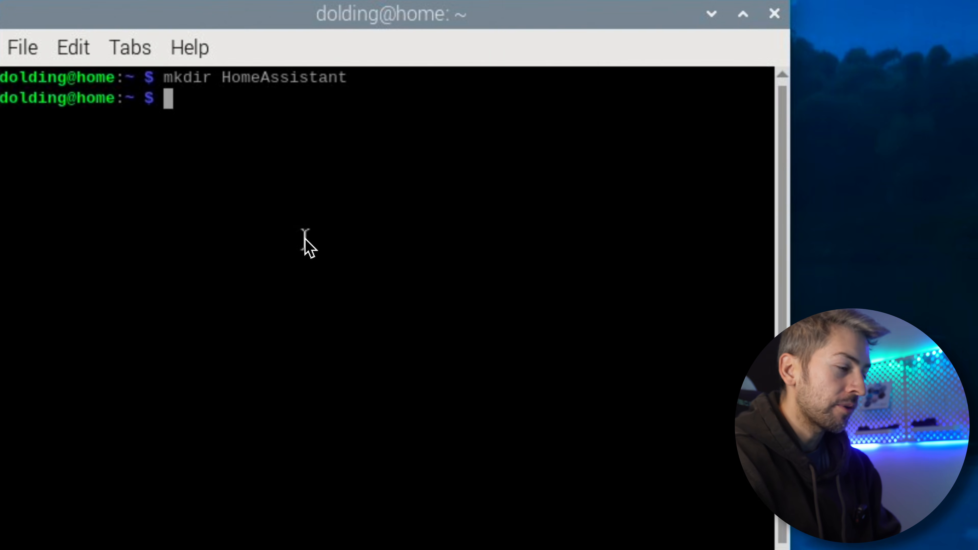
pyautogui.write('ls')
pyautogui.press('Return')
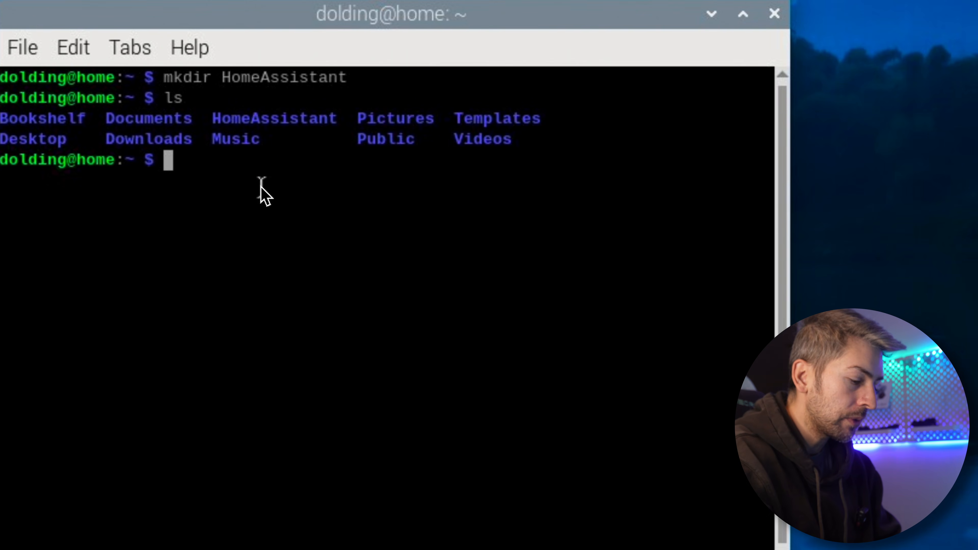
# Change into the HomeAssistant directory and open a new docker-compose.yaml file in nano
pyautogui.write('cd Home')
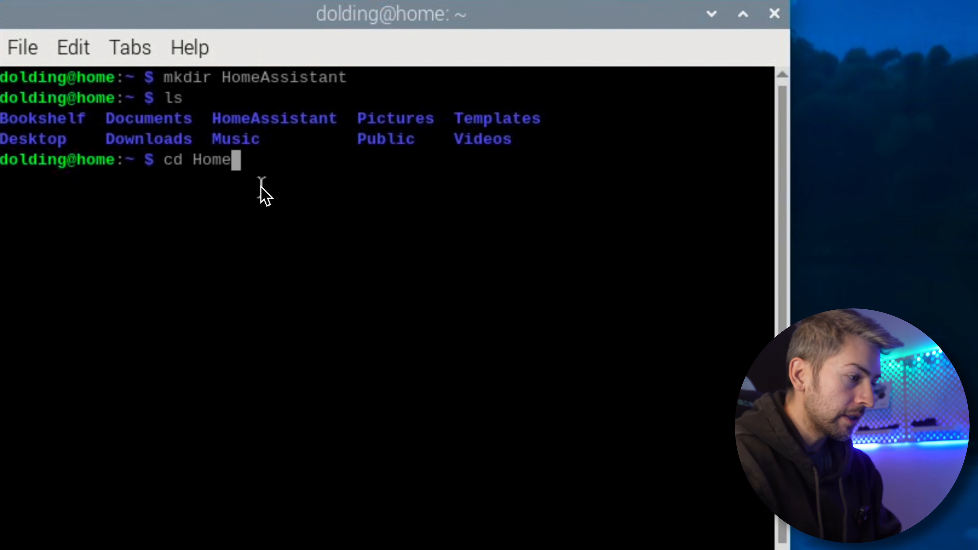
pyautogui.press('Tab')
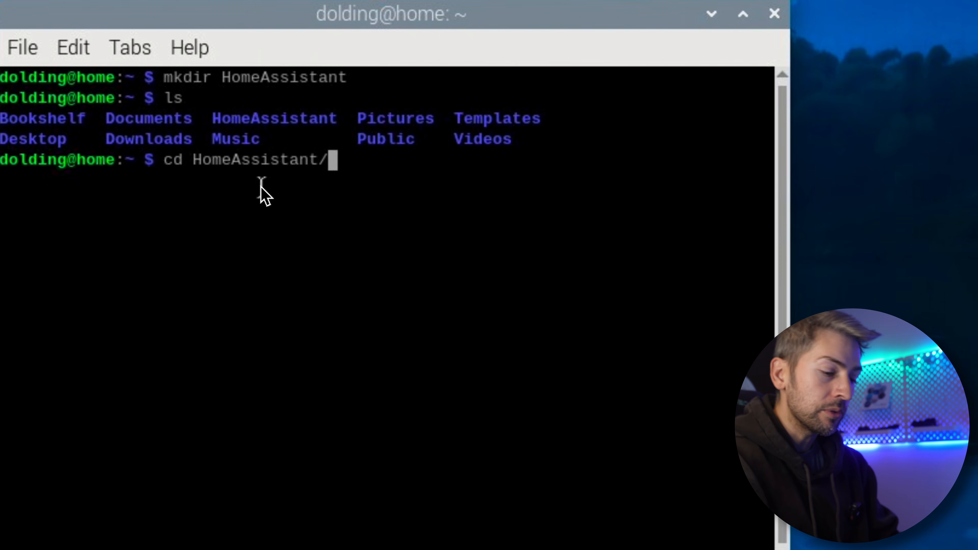
pyautogui.press('Return')
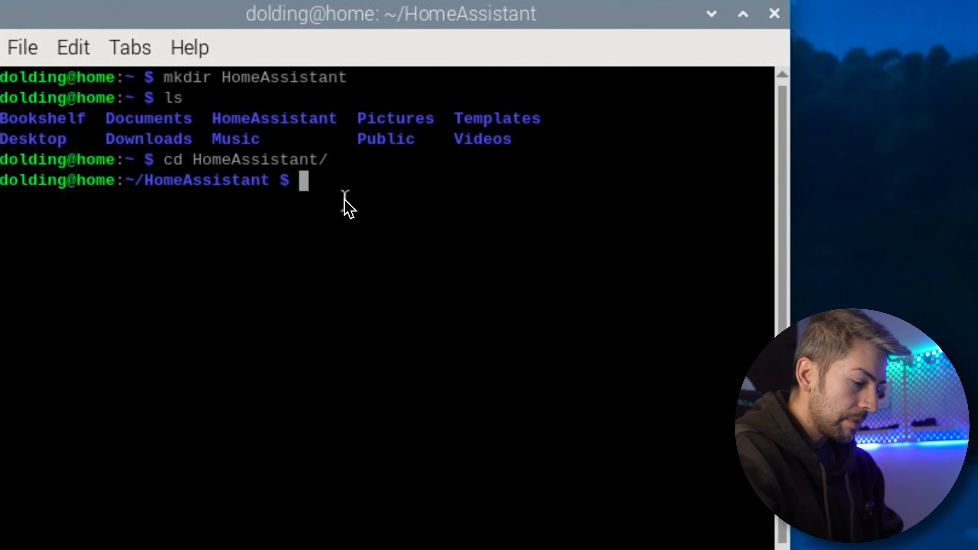
pyautogui.write('nan')
pyautogui.write('o cod')
pyautogui.press('BackSpace')
pyautogui.press('BackSpace')
pyautogui.press('BackSpace')
pyautogui.write('docker-compose.yaml')
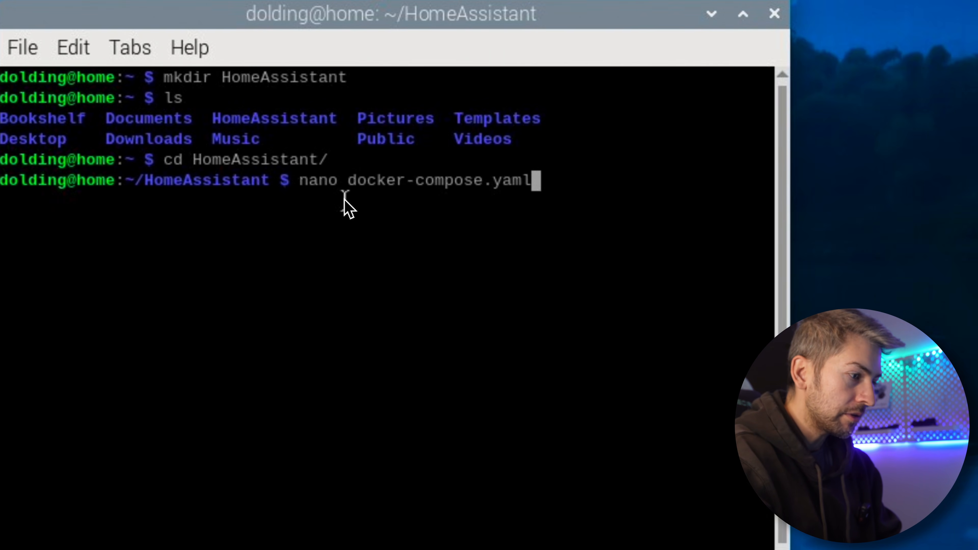
pyautogui.press('Return')
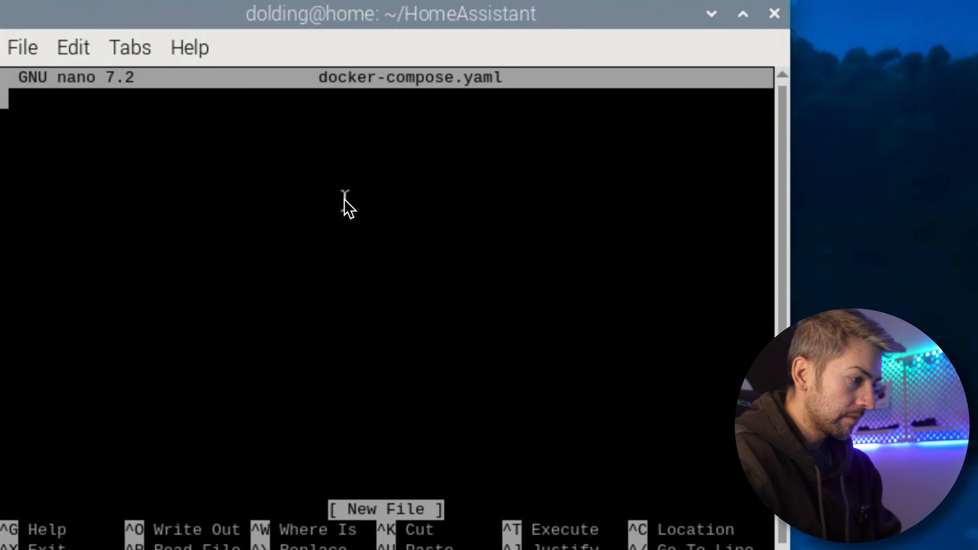
# Paste the copied Home Assistant compose configuration into docker-compose.yaml, save it under the same name and exit nano
pyautogui.rightClick(227, 155)
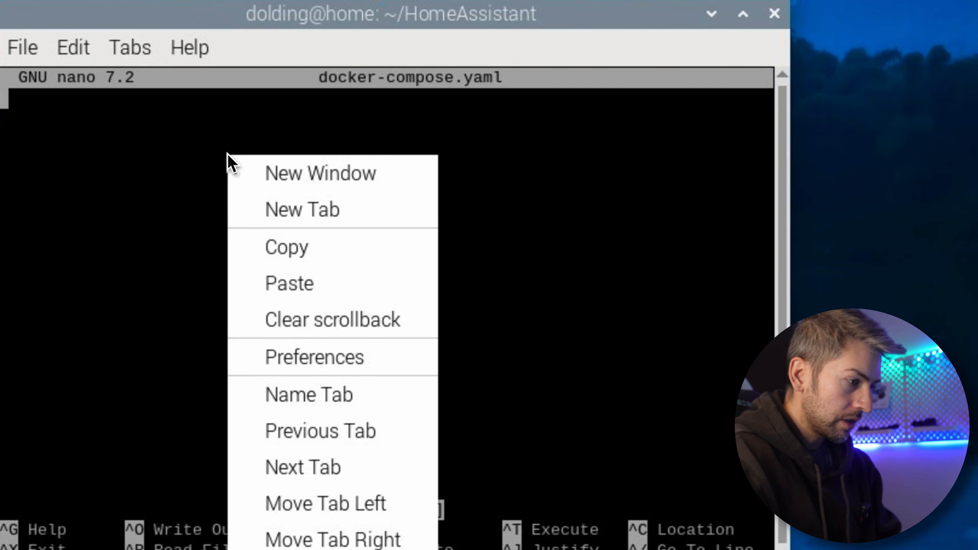
pyautogui.click(79, 111)
pyautogui.rightClick(79, 111)
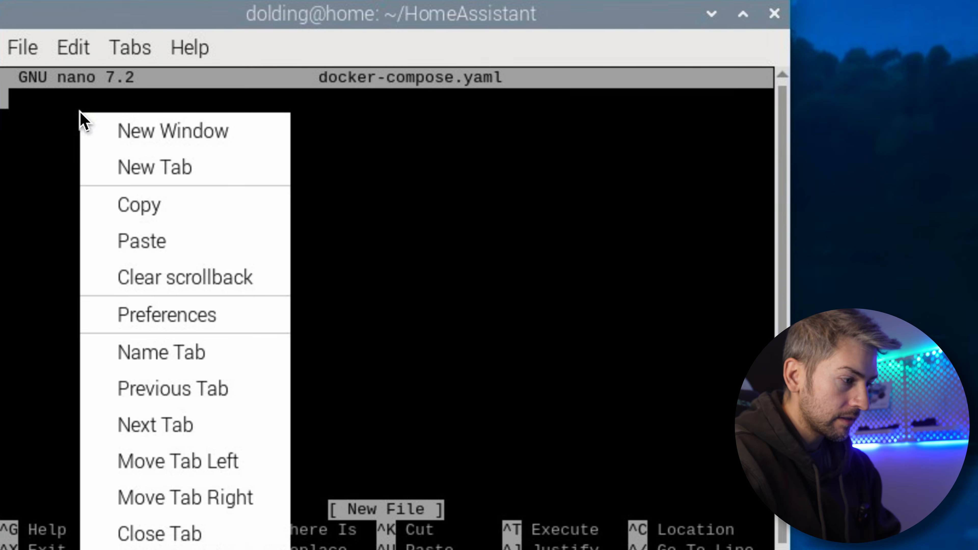
pyautogui.click(170, 247)
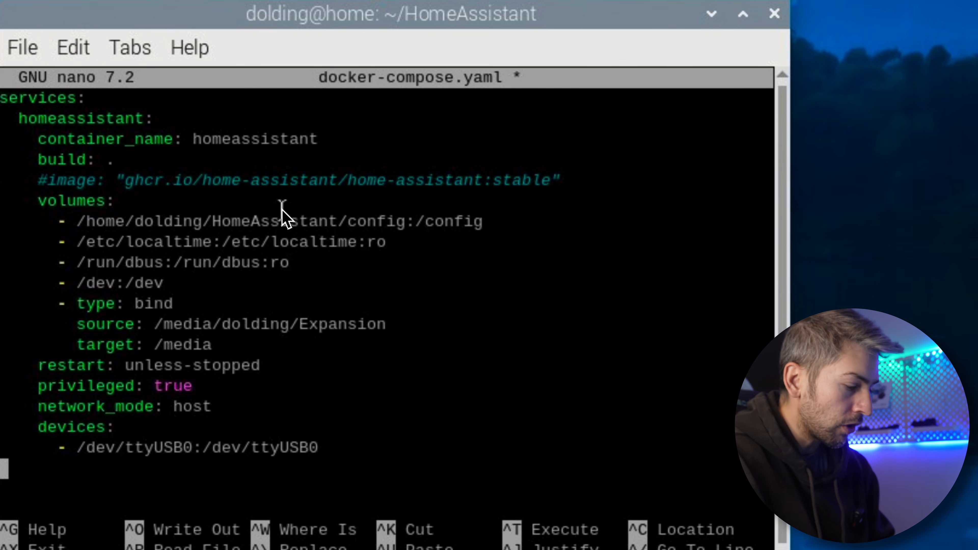
pyautogui.hotkey('ctrl', 'x')
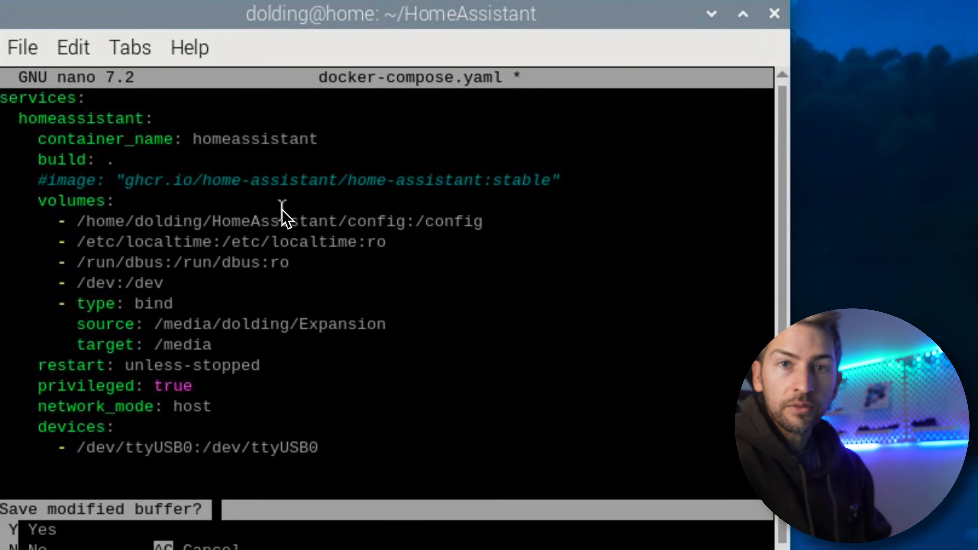
pyautogui.press('y')
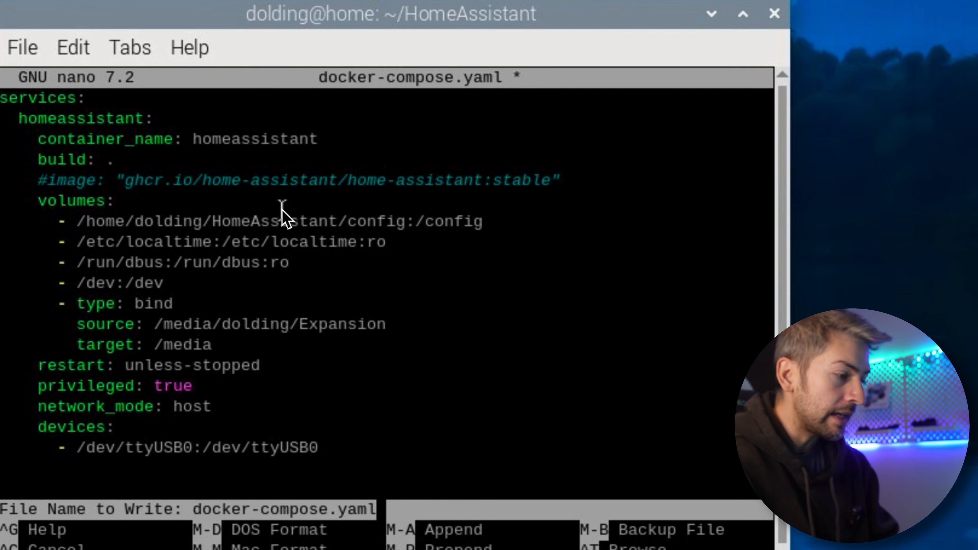
pyautogui.press('Return')
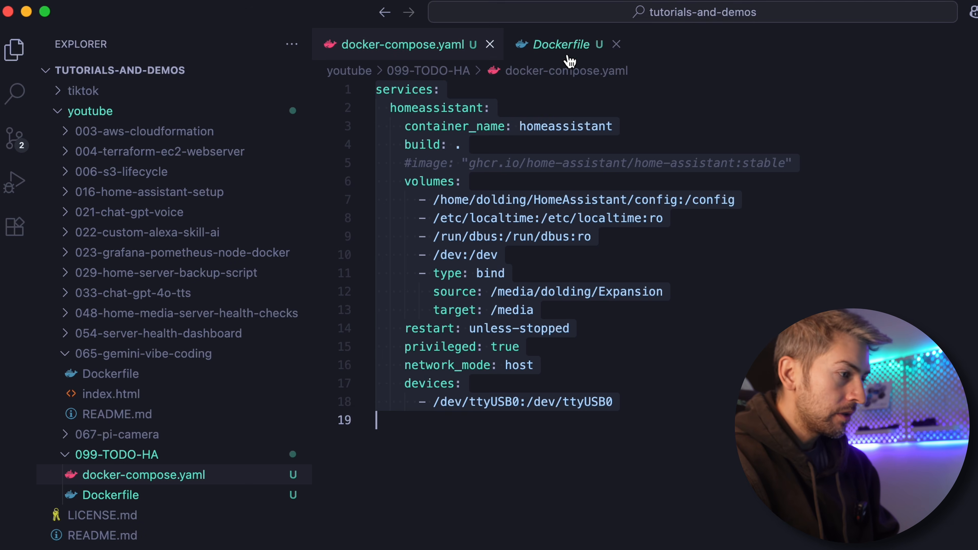
# Copy the full Dockerfile contents from VS Code and open a new Dockerfile in nano on the Raspberry Pi
pyautogui.click(568, 52)
pyautogui.press('super+a')
pyautogui.press('super+c')
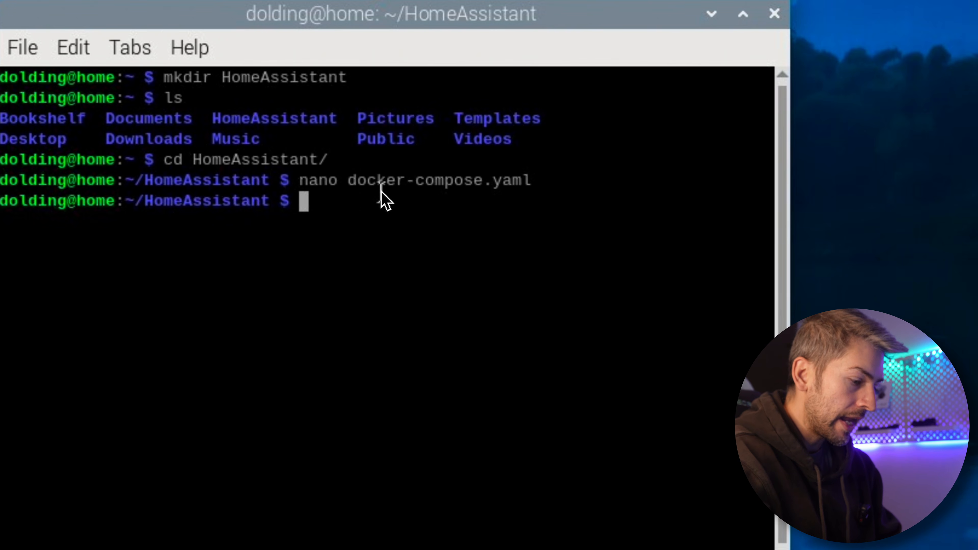
pyautogui.write('nano Dockerfile')
pyautogui.press('Return')
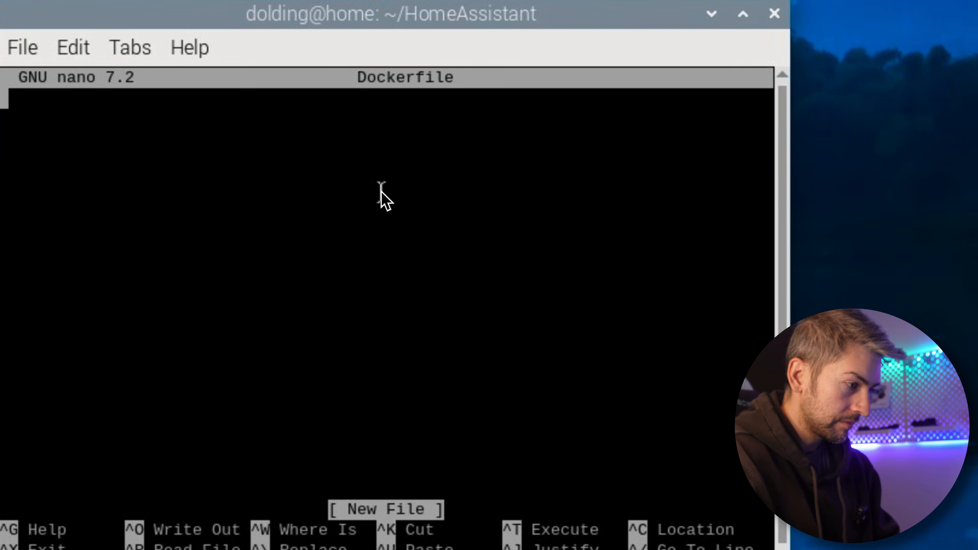
# Paste the copied base image and alsa-utils install lines into the Dockerfile, save it and exit nano
pyautogui.rightClick(241, 151)
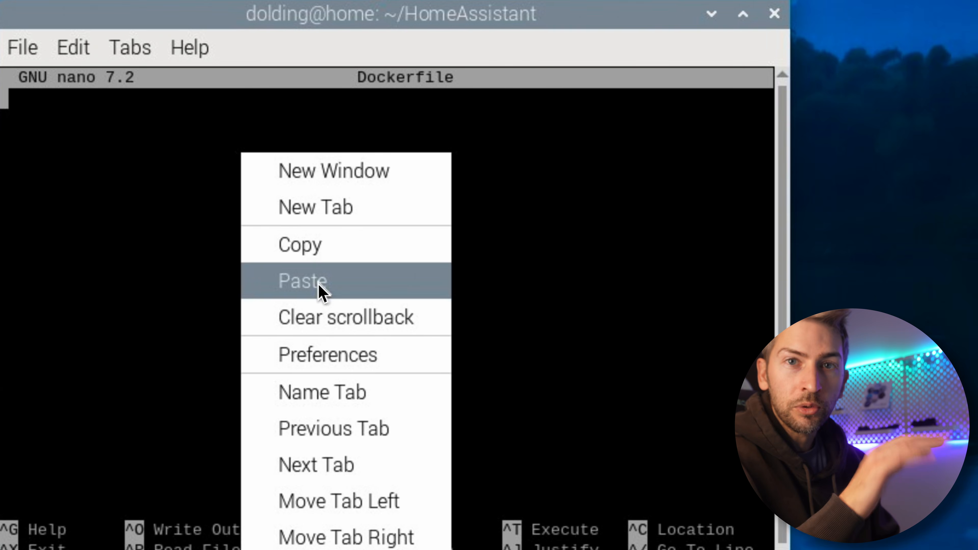
pyautogui.click(319, 286)
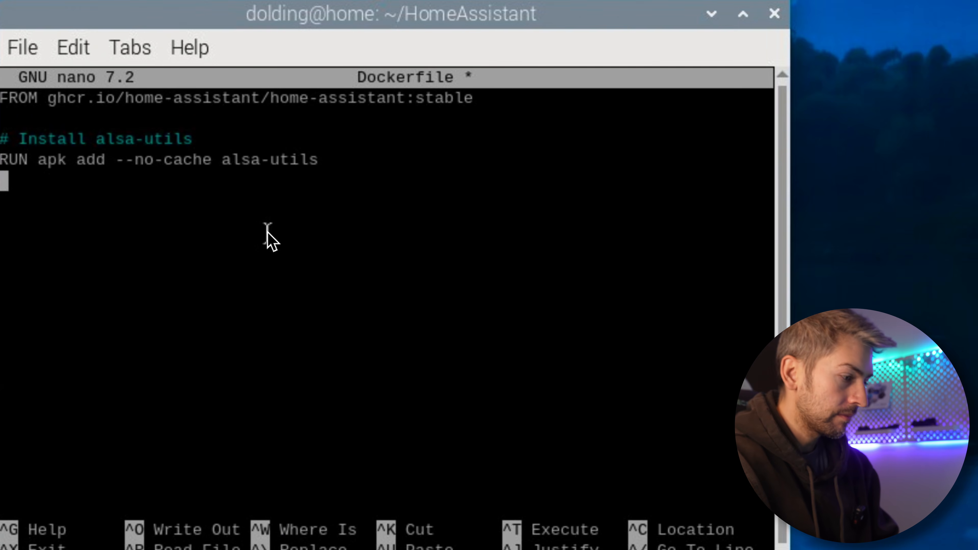
pyautogui.hotkey('ctrl', 'x')
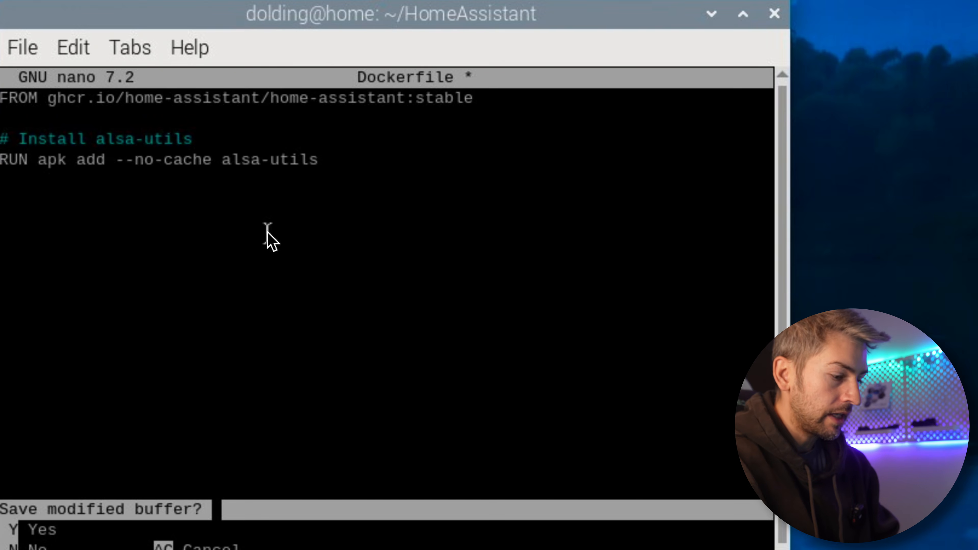
pyautogui.press('y')
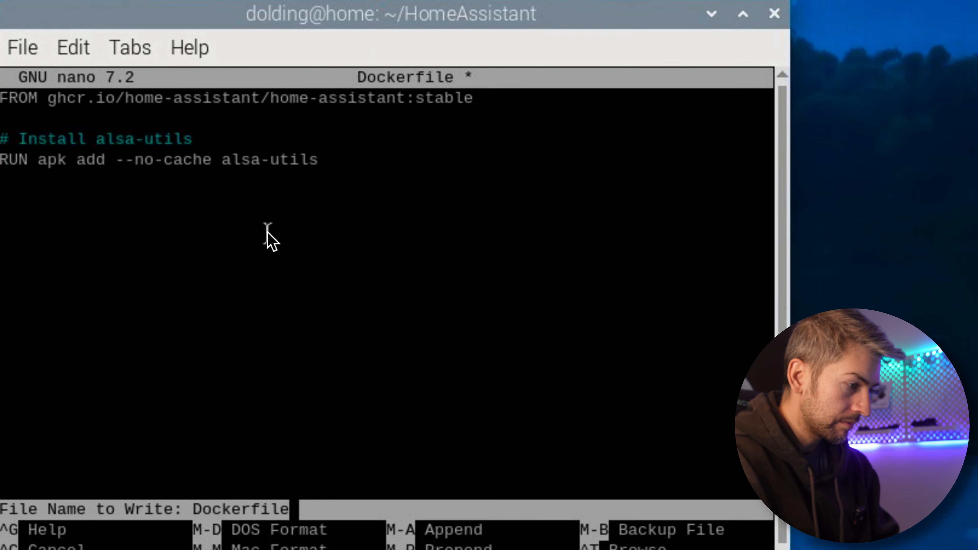
pyautogui.press('Return')
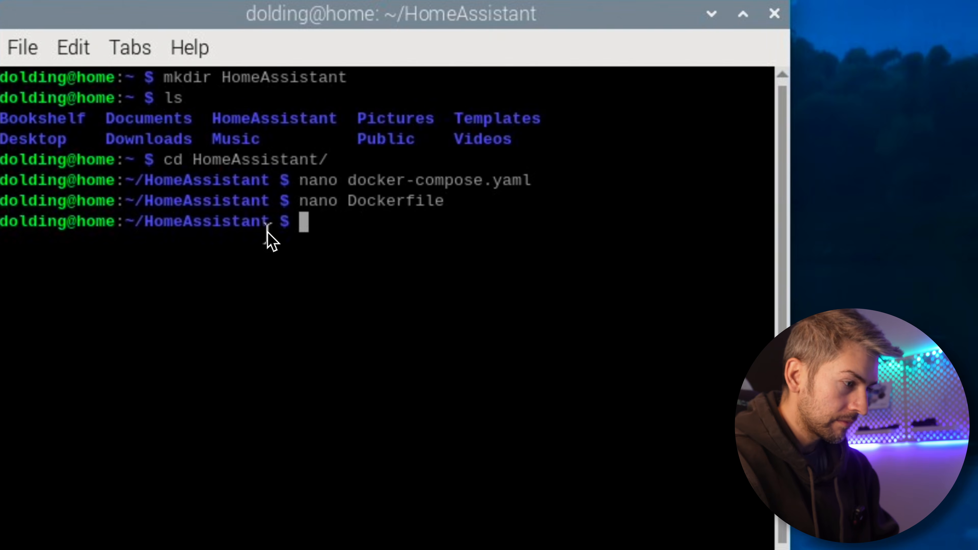
# List the files in the HomeAssistant directory and start the container in the background with docker compose up -d
pyautogui.write('ls')
pyautogui.press('Return')
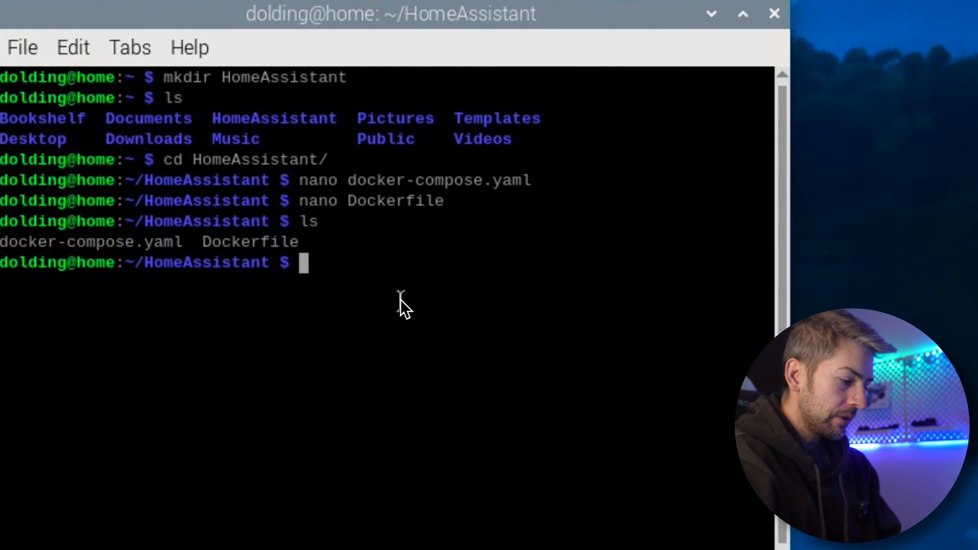
pyautogui.write('docker ')
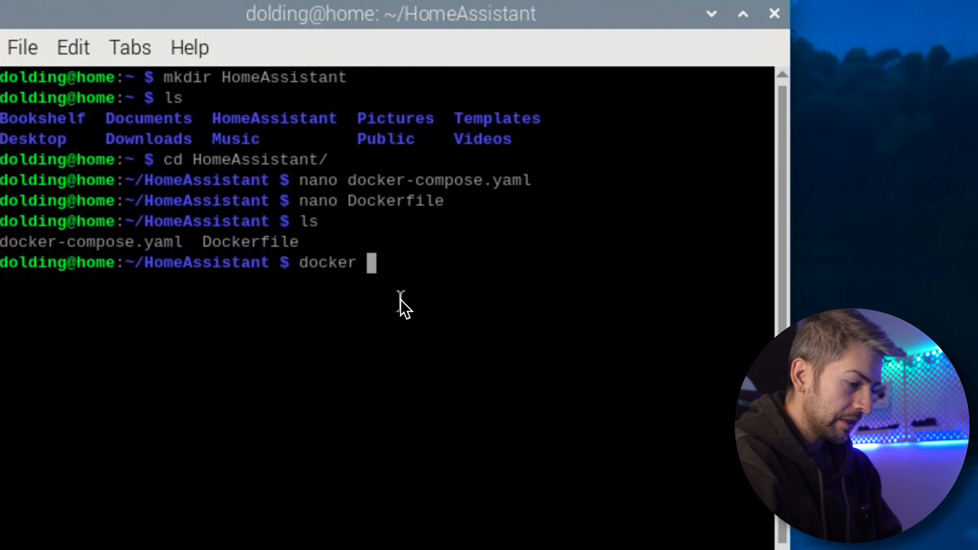
pyautogui.write('compose u')
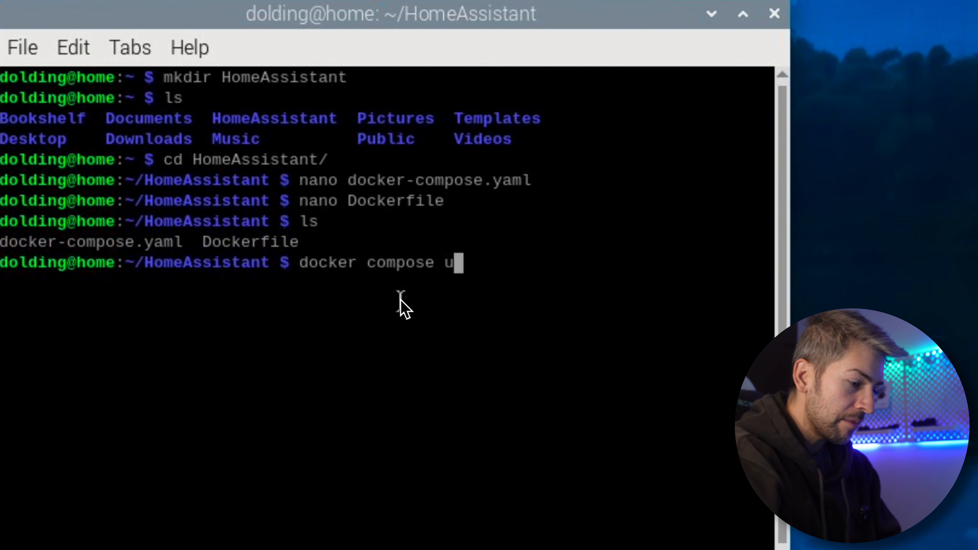
pyautogui.write('p -d')
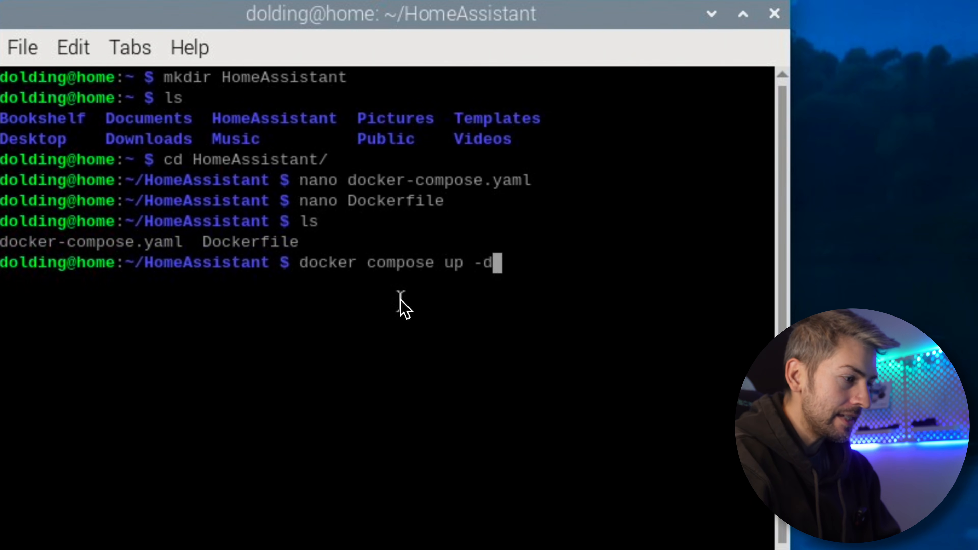
pyautogui.press('Return')
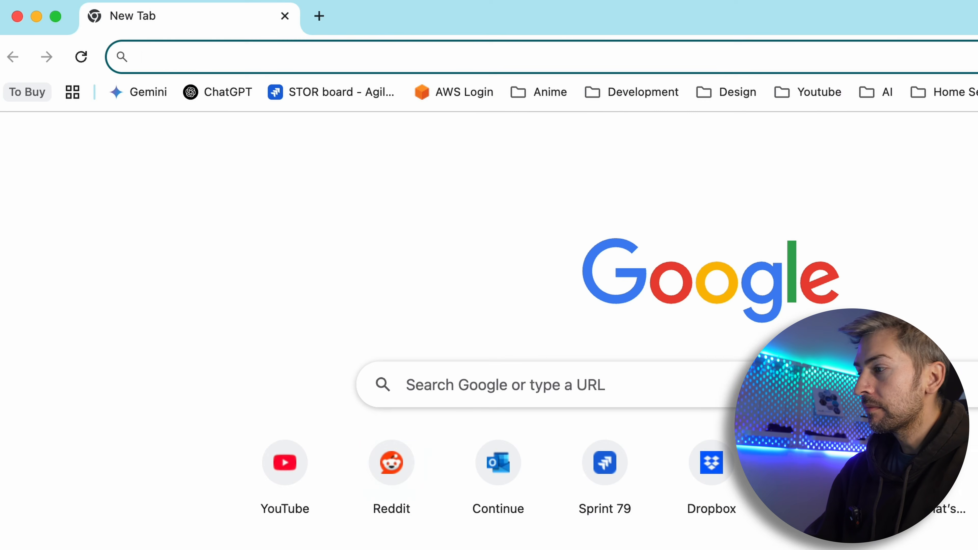
# Open the Home Assistant web interface at home.local:8123 in a new incognito browser window
pyautogui.press('super+shift+n')
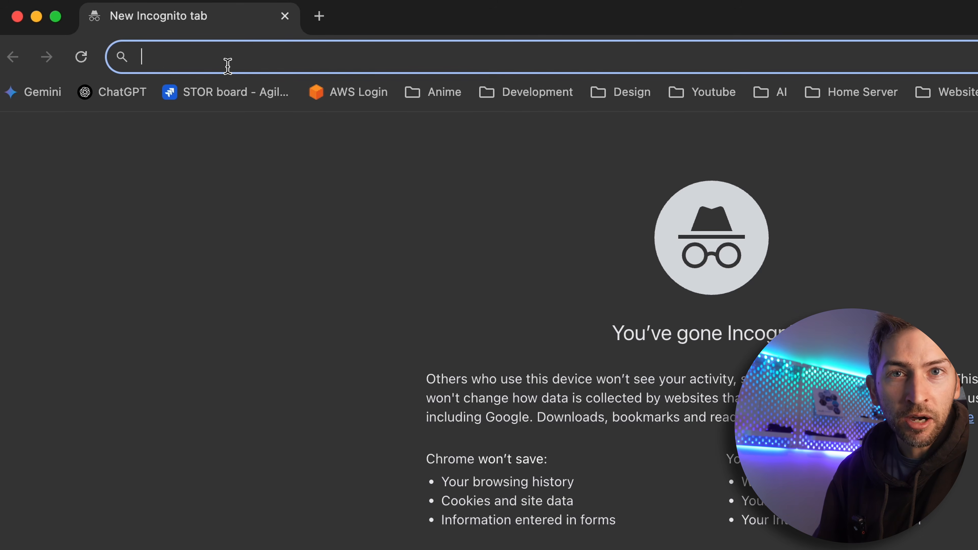
pyautogui.write('home.local:8123')
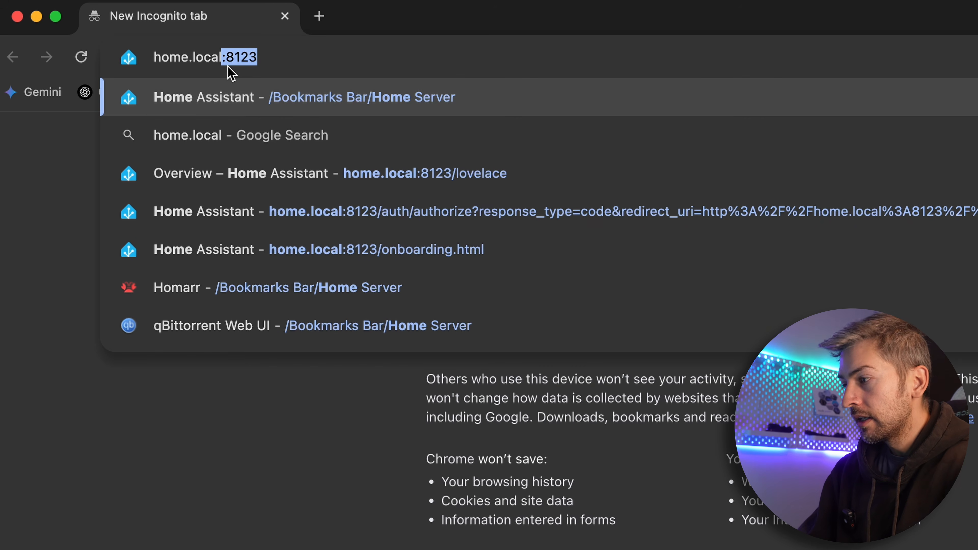
pyautogui.click(225, 54)
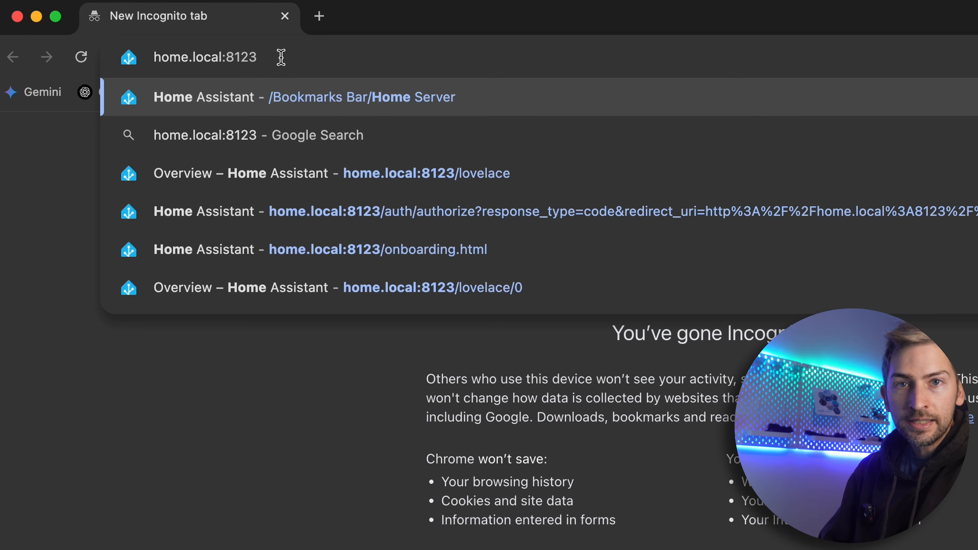
pyautogui.press('Return')
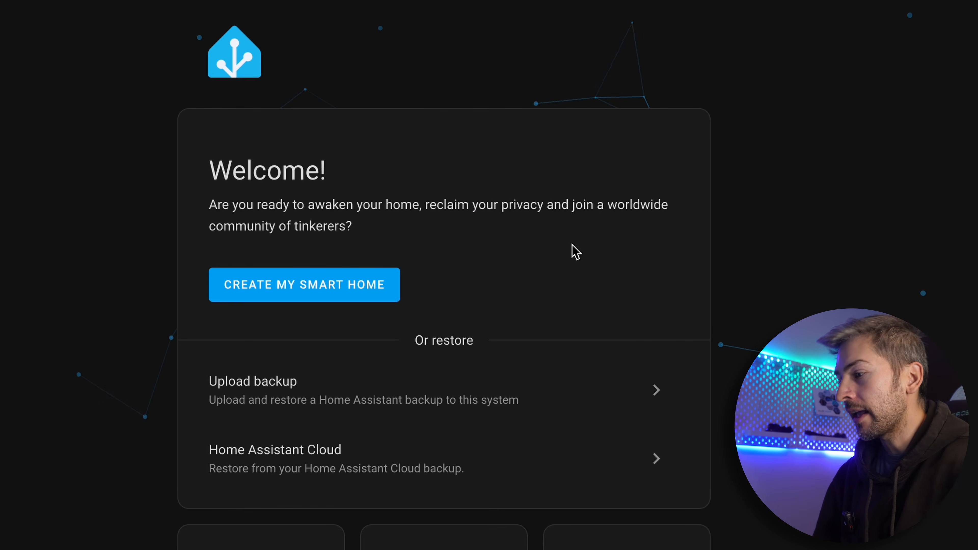
# Start creating a new smart home and create the user account with the name, the username and the account password entered twice
pyautogui.click(347, 296)
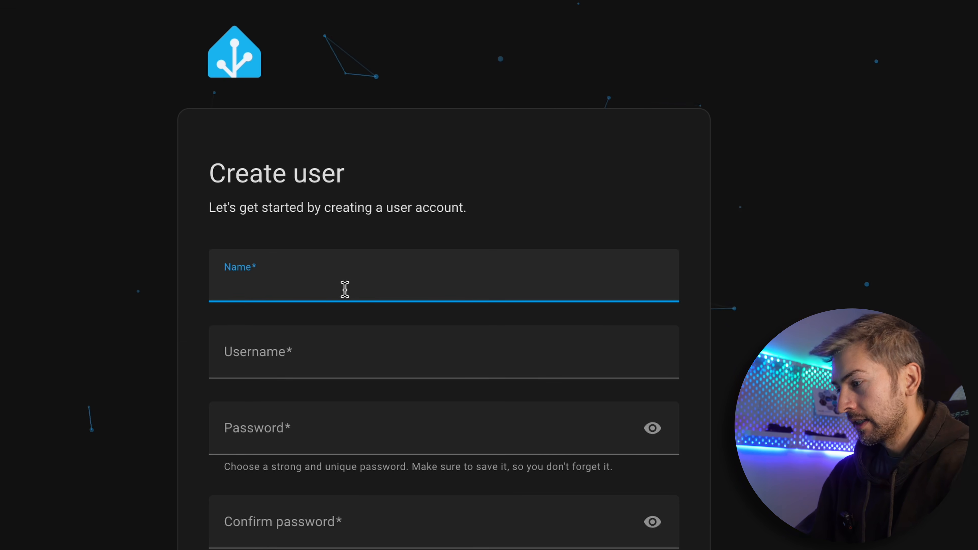
pyautogui.write('dolding')
pyautogui.press('Tab')
pyautogui.click(332, 439)
pyautogui.write('•••••••••')
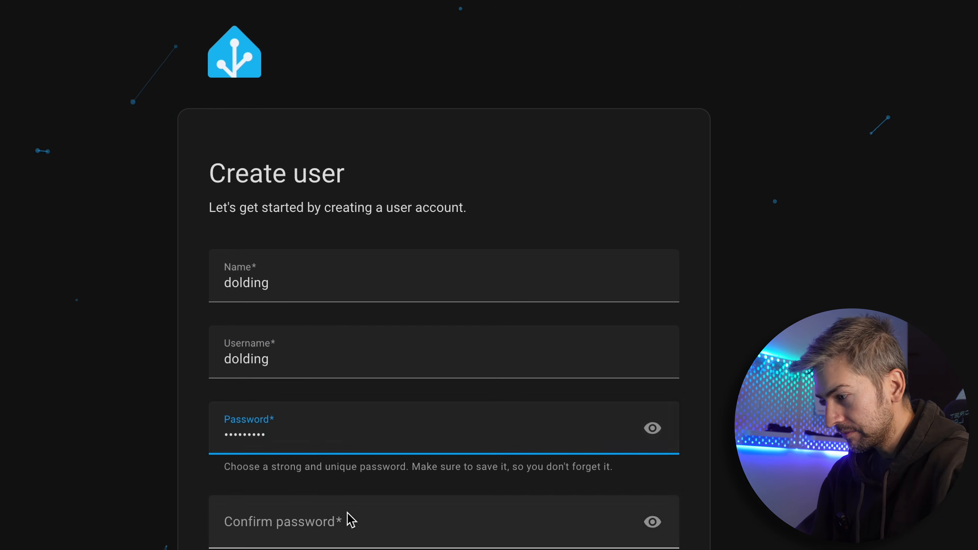
pyautogui.click(349, 521)
pyautogui.write('•••••••••')
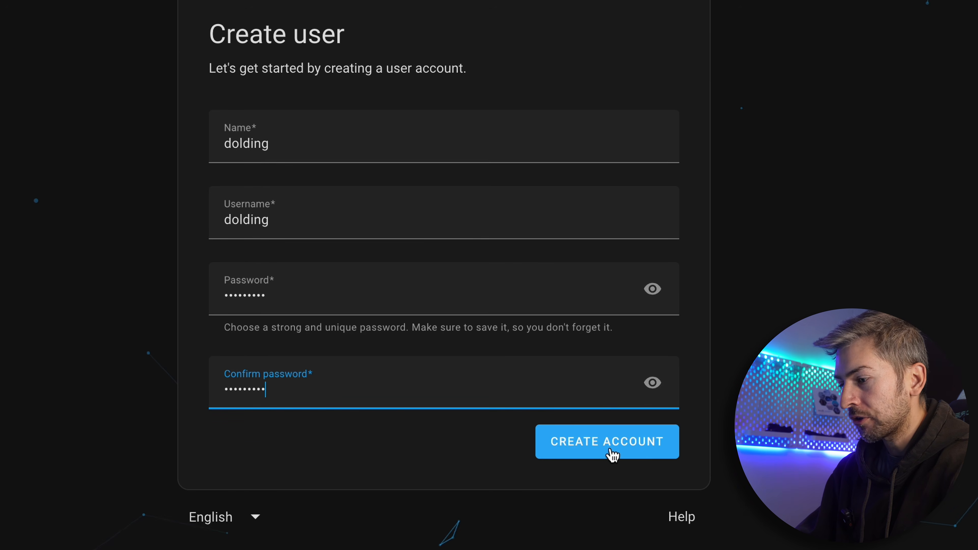
pyautogui.click(612, 454)
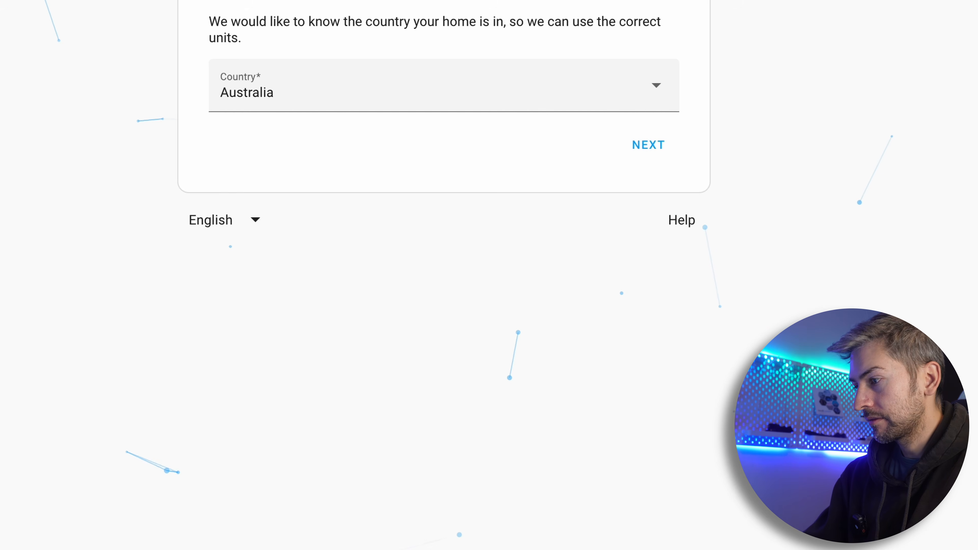
# Complete the onboarding with Australia as the country and all analytics sharing left off
pyautogui.click(650, 152)
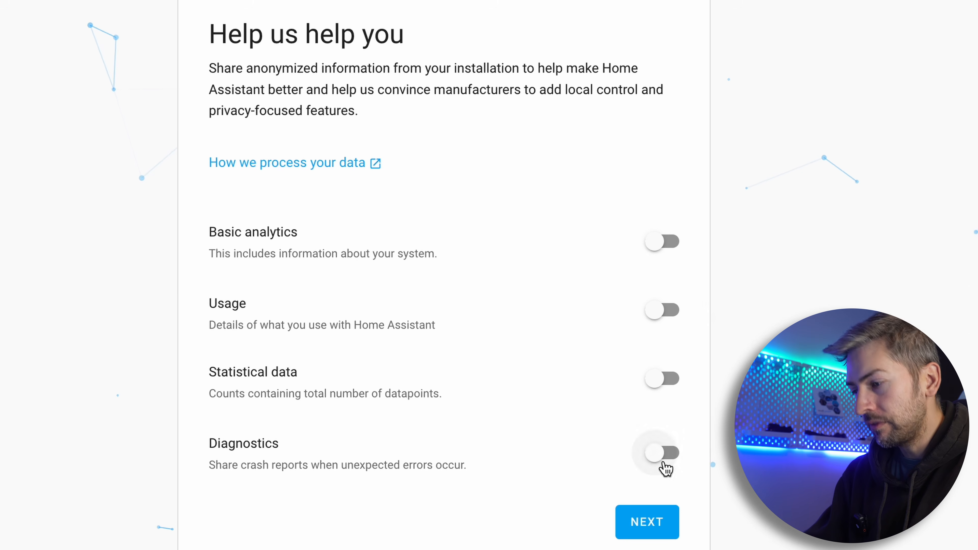
pyautogui.click(659, 531)
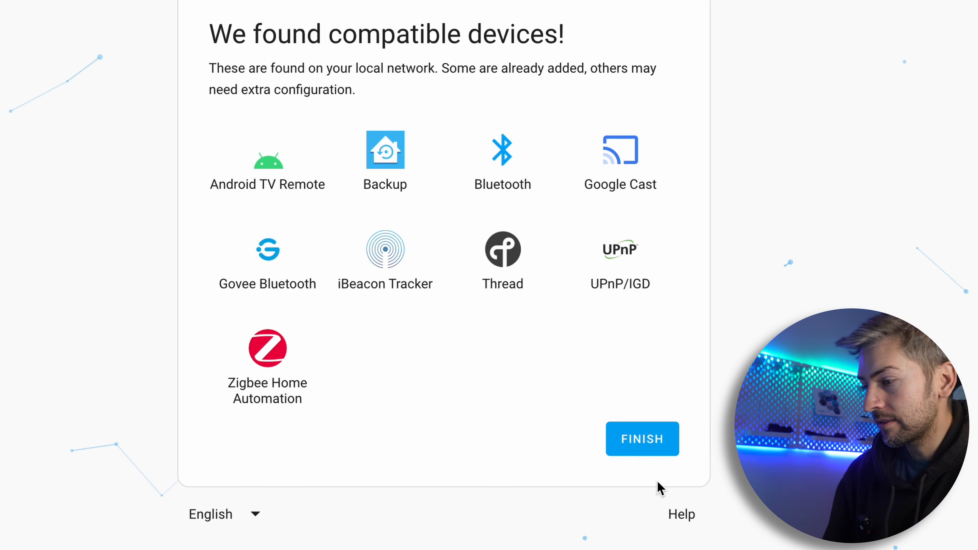
pyautogui.click(636, 439)
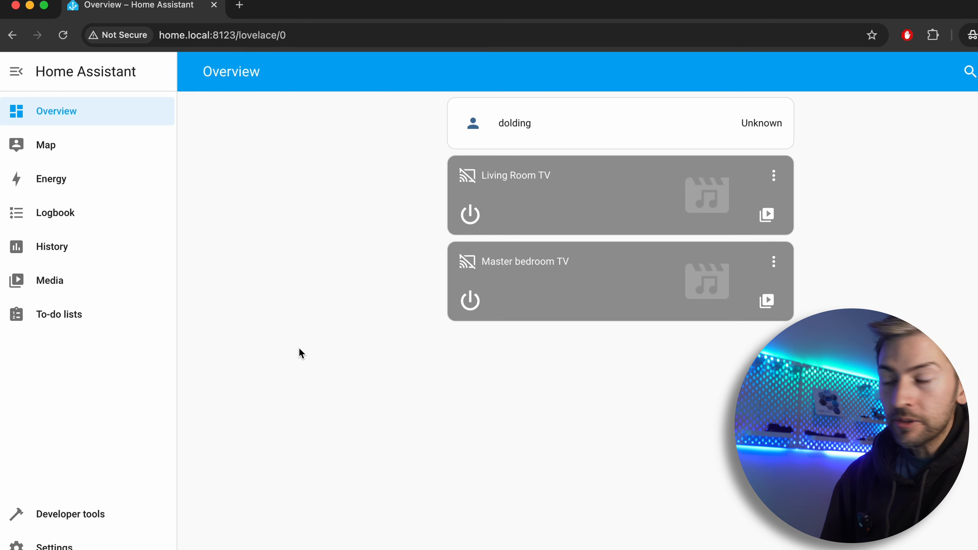
# Look through the Overview, Map, Energy, Logbook and History pages of Home Assistant
pyautogui.click(64, 115)
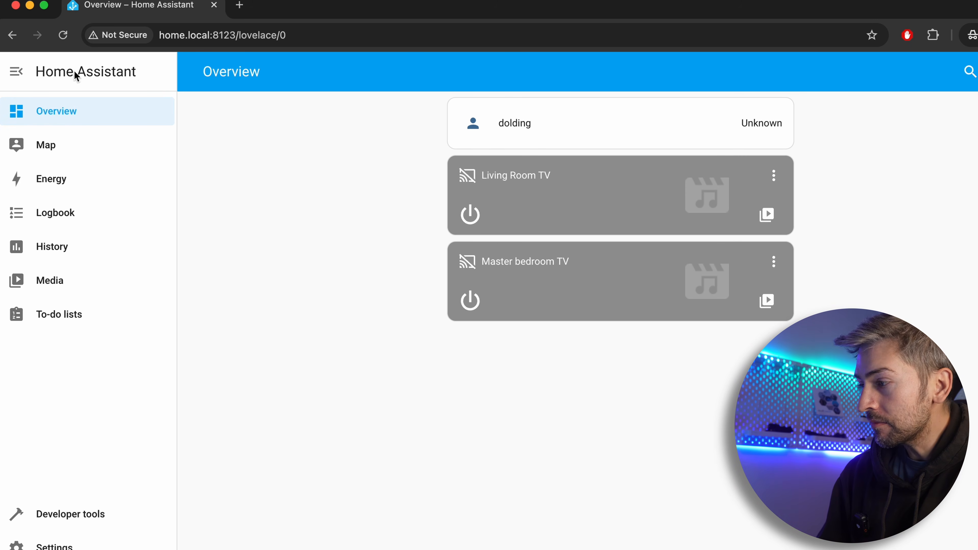
pyautogui.click(72, 146)
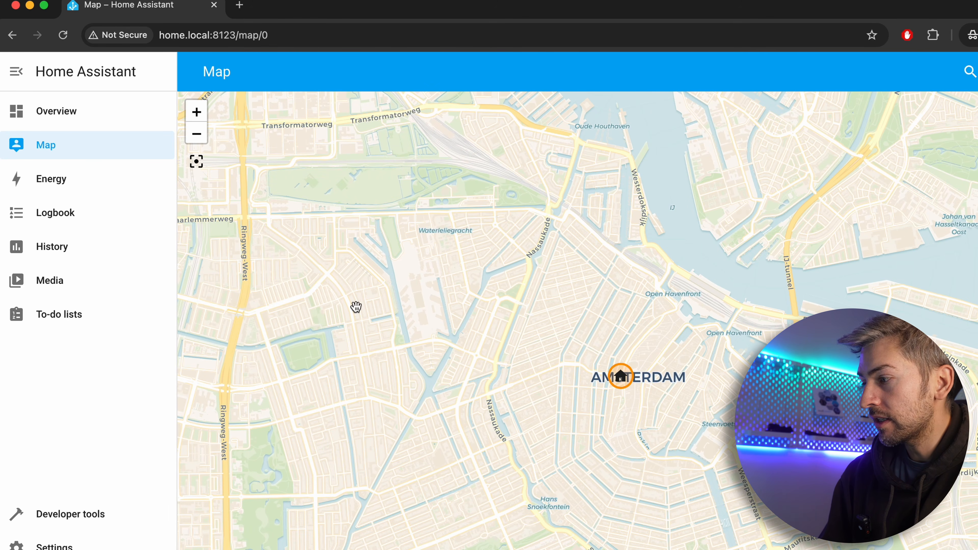
pyautogui.click(62, 176)
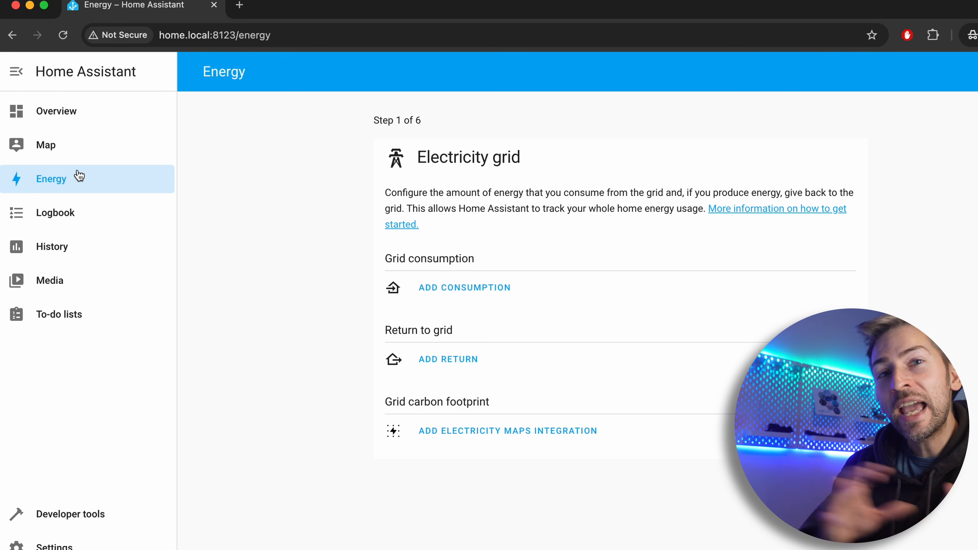
pyautogui.click(61, 227)
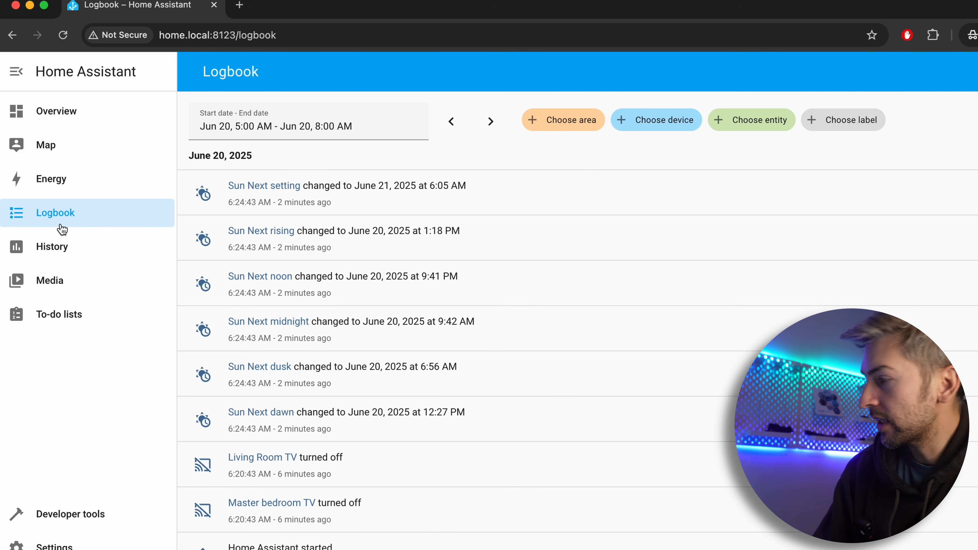
pyautogui.click(66, 247)
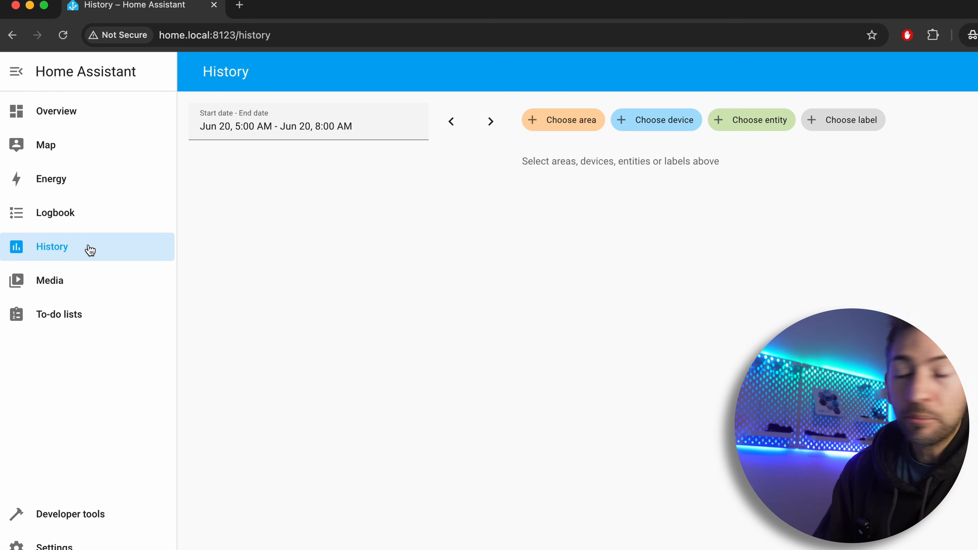
# Browse My media to the SoundCloud folder inside the Music folder
pyautogui.click(79, 285)
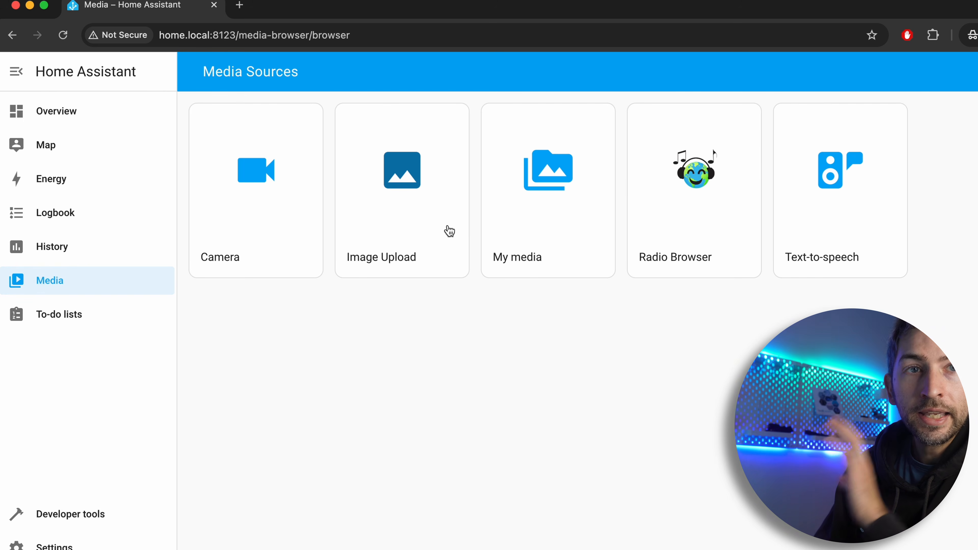
pyautogui.click(539, 206)
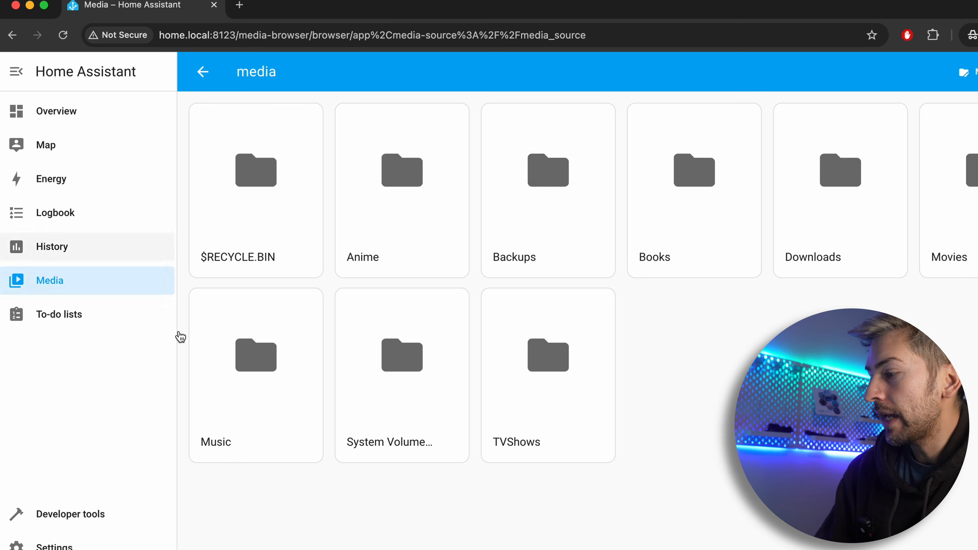
pyautogui.click(282, 396)
pyautogui.click(290, 110)
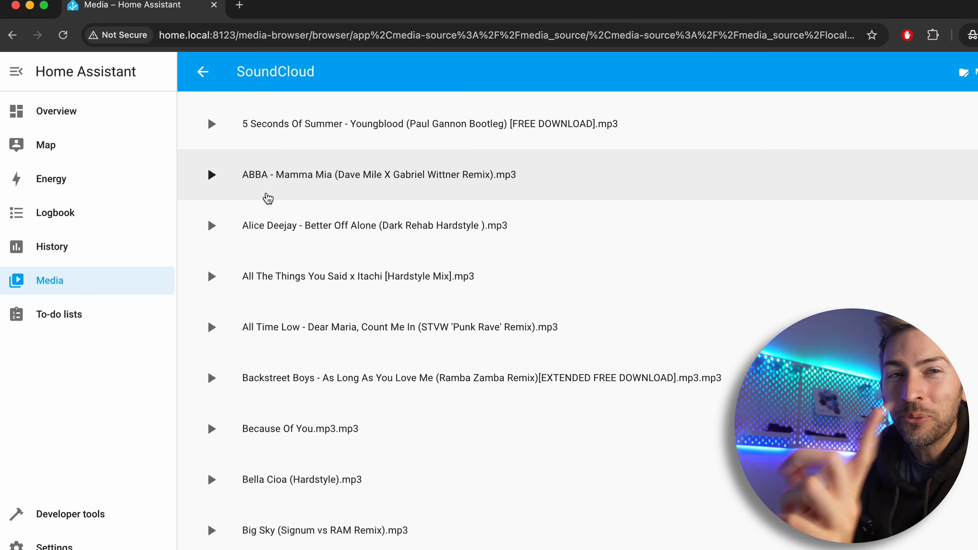
# View the To-do lists, Developer tools and Settings pages of Home Assistant
pyautogui.click(59, 312)
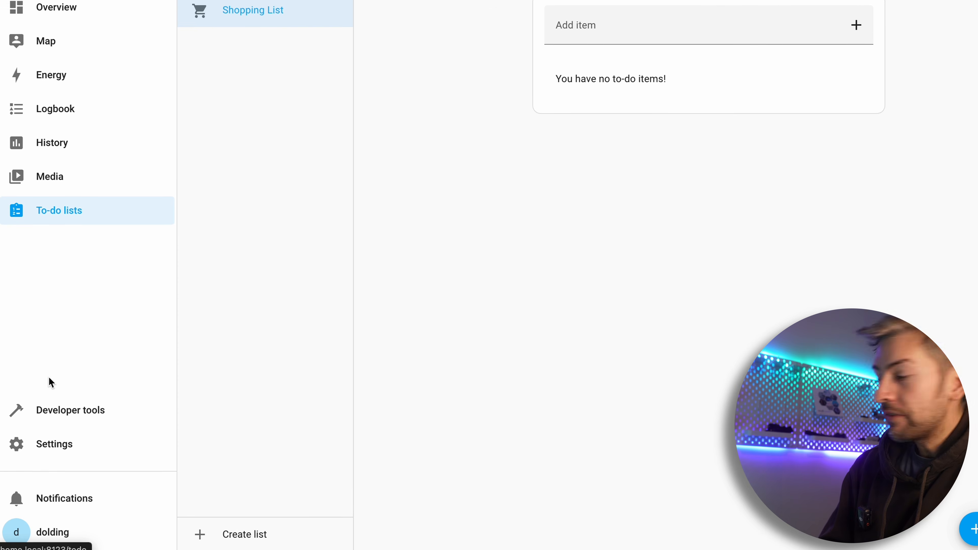
pyautogui.click(70, 414)
pyautogui.click(83, 451)
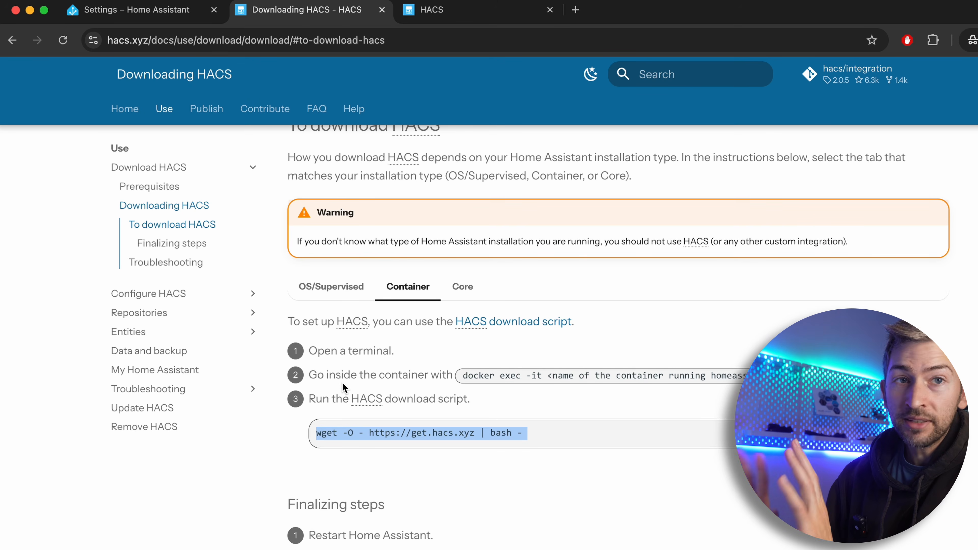
# Open a terminal on the Raspberry Pi, list the running containers with docker ps and widen the window to read the container name
pyautogui.moveTo(350, 322)
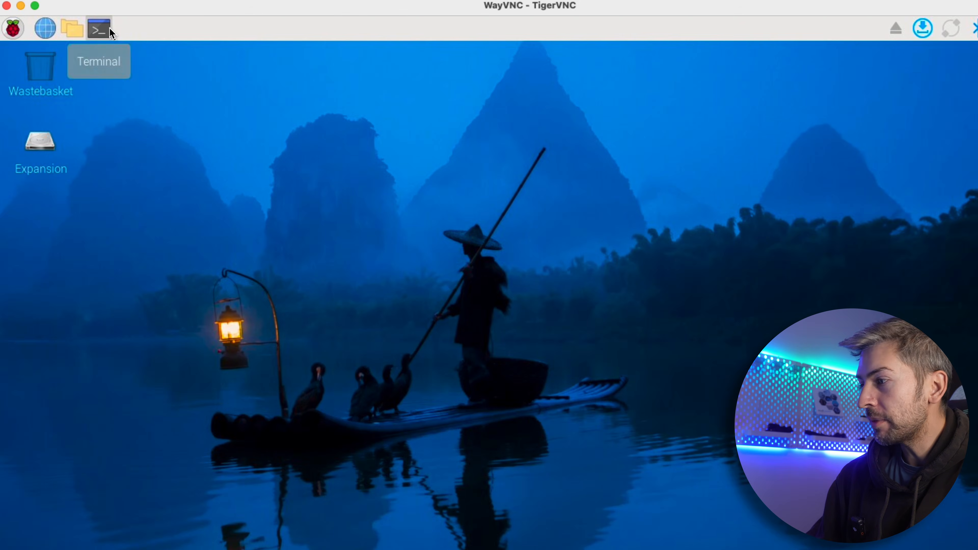
pyautogui.click(110, 29)
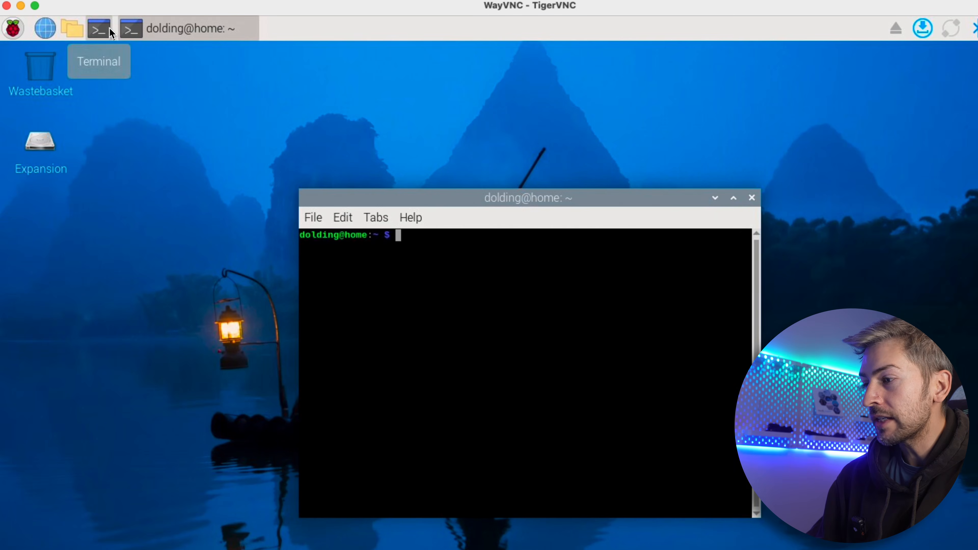
pyautogui.write('docker ps')
pyautogui.press('Return')
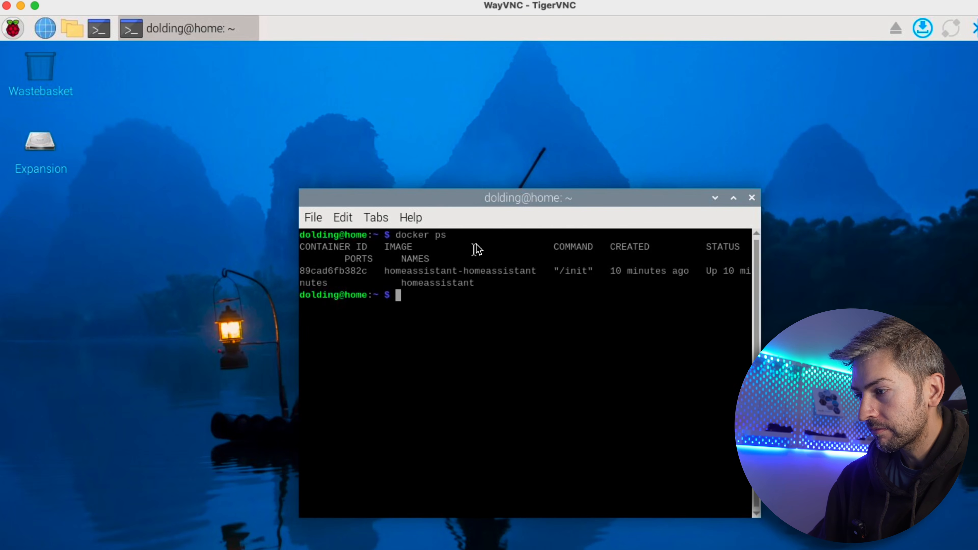
pyautogui.doubleClick(437, 283)
pyautogui.moveTo(761, 275); pyautogui.dragTo(977, 302)
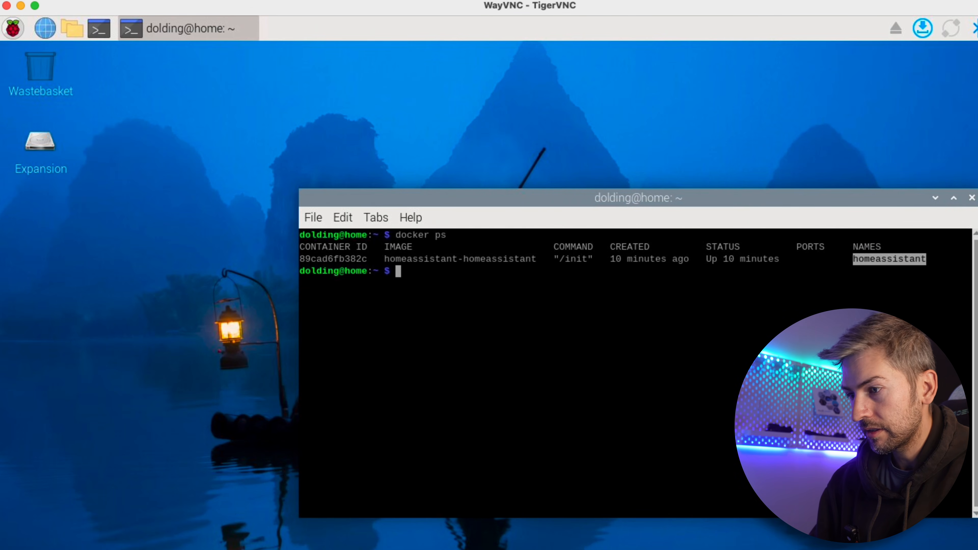
pyautogui.moveTo(790, 203); pyautogui.dragTo(672, 203)
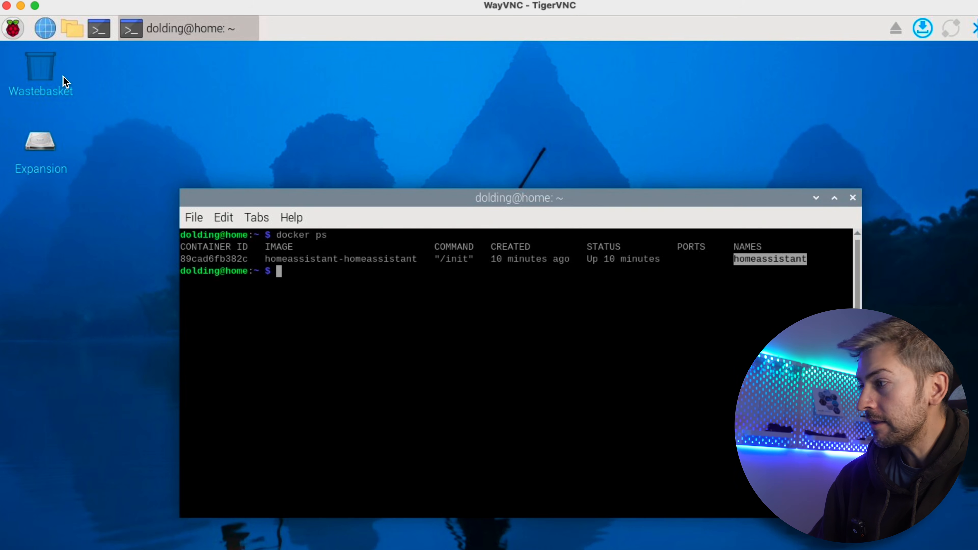
# Copy the docker exec command from the HACS container instructions and paste it into the Raspberry Pi terminal
pyautogui.click(20, 6)
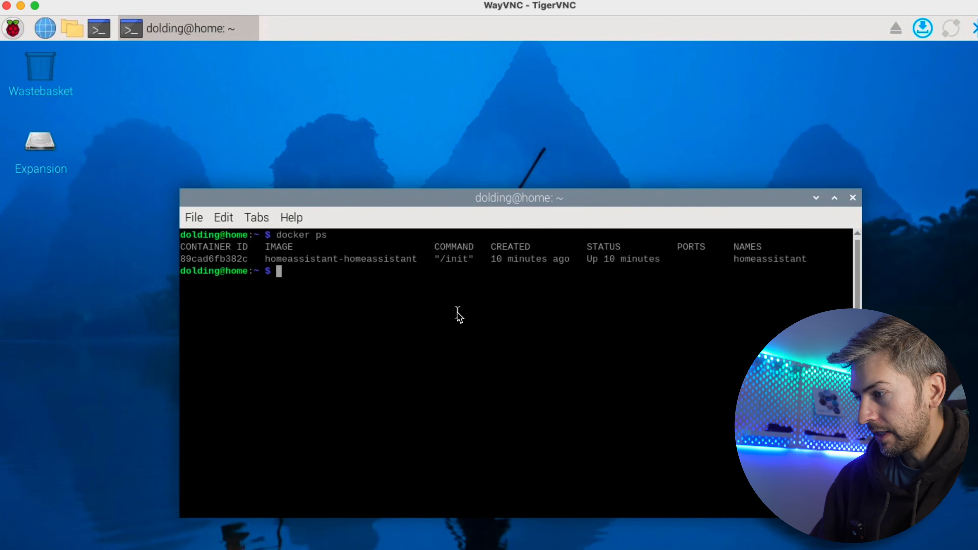
pyautogui.rightClick(458, 313)
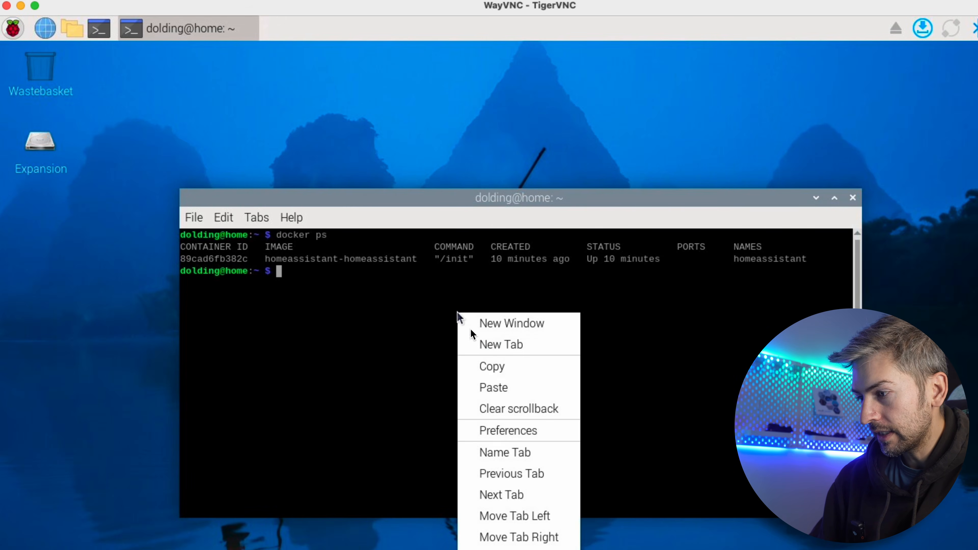
pyautogui.click(483, 383)
# Replace the container name placeholder with homeassistant and run docker exec -it homeassistant bash
pyautogui.press('Left')
pyautogui.press('Left')
pyautogui.press('Left')
pyautogui.press('Left')
pyautogui.press('Left')
pyautogui.press('BackSpace')
pyautogui.press('BackSpace')
pyautogui.press('BackSpace')
pyautogui.press('BackSpace')
pyautogui.press('BackSpace')
pyautogui.press('BackSpace')
pyautogui.press('BackSpace')
pyautogui.press('BackSpace')
pyautogui.press('BackSpace')
pyautogui.press('BackSpace')
pyautogui.press('BackSpace')
pyautogui.press('BackSpace')
pyautogui.press('BackSpace')
pyautogui.press('BackSpace')
pyautogui.press('BackSpace')
pyautogui.press('BackSpace')
pyautogui.press('BackSpace')
pyautogui.press('BackSpace')
pyautogui.press('BackSpace')
pyautogui.press('BackSpace')
pyautogui.press('BackSpace')
pyautogui.press('BackSpace')
pyautogui.press('BackSpace')
pyautogui.press('BackSpace')
pyautogui.press('BackSpace')
pyautogui.write('homeassistant')
pyautogui.press('Return')
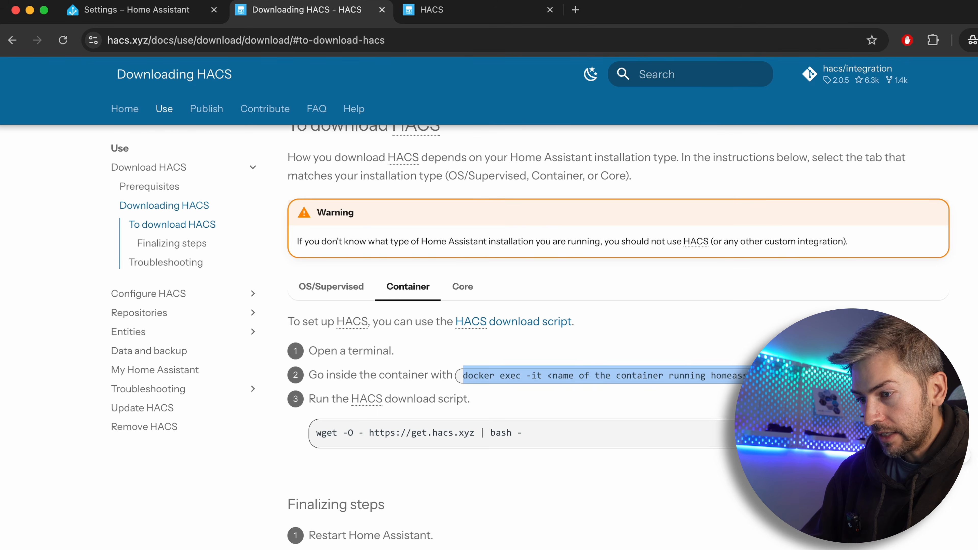
pyautogui.click(820, 397)
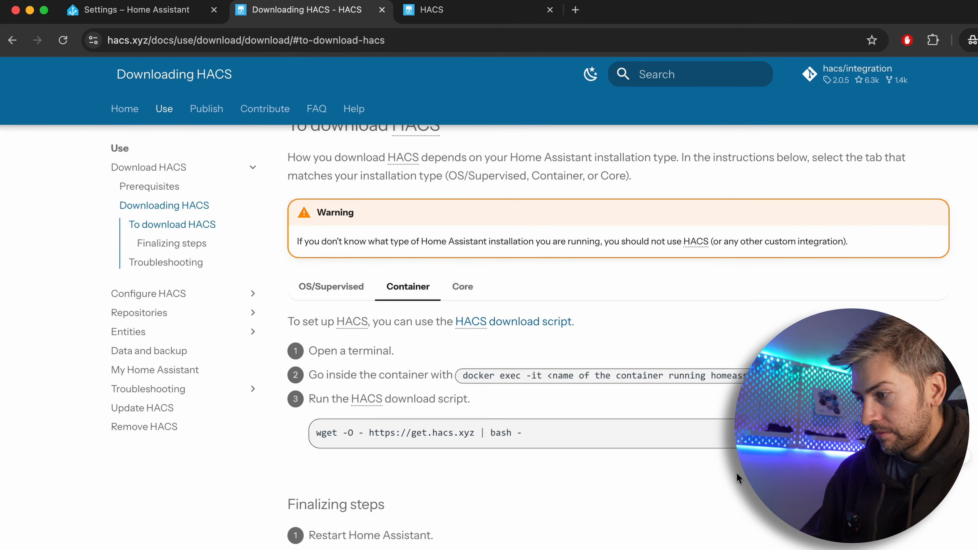
pyautogui.hotkey('ctrl', 'Up')
pyautogui.click(600, 227)
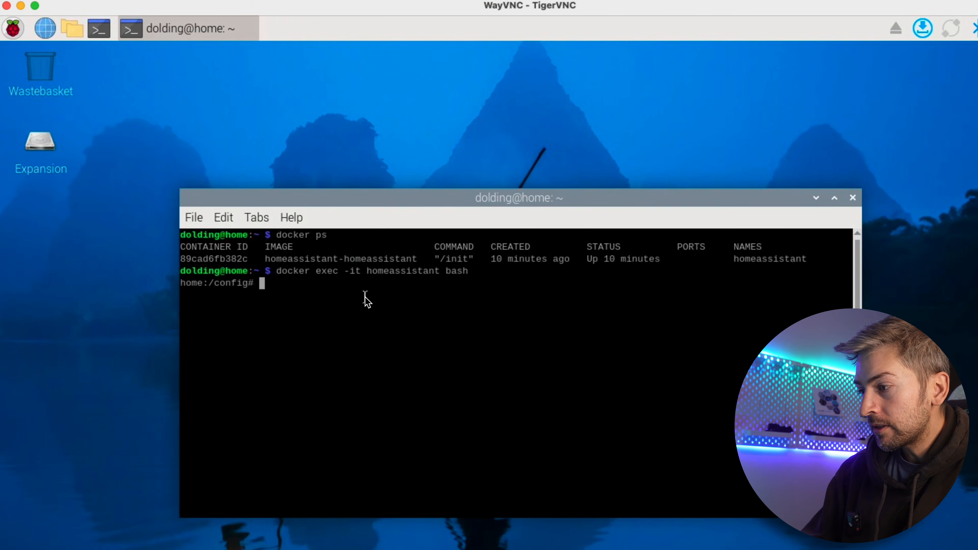
pyautogui.rightClick(365, 300)
pyautogui.click(404, 372)
pyautogui.press('Return')
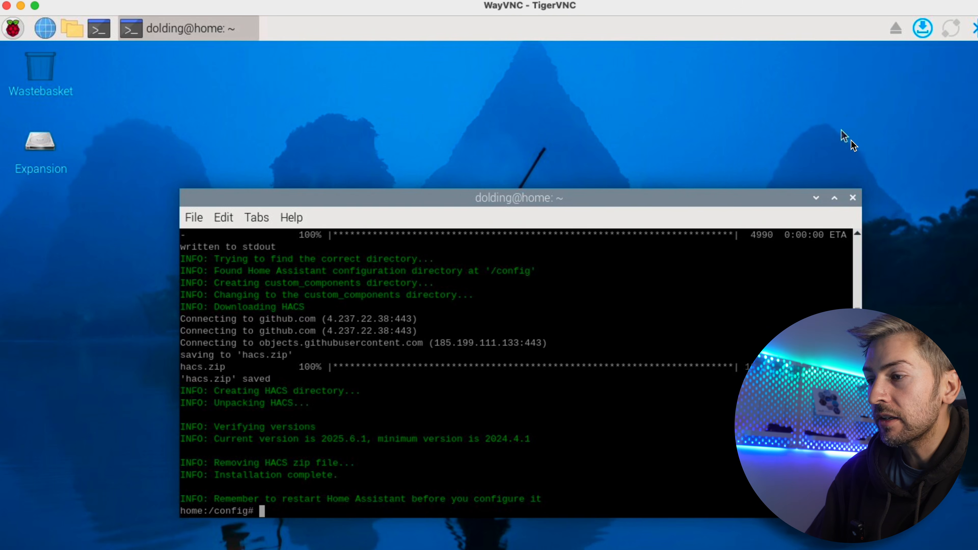
# Close the Raspberry Pi terminal, minimize the remote desktop and return to the Home Assistant page in the browser
pyautogui.click(853, 198)
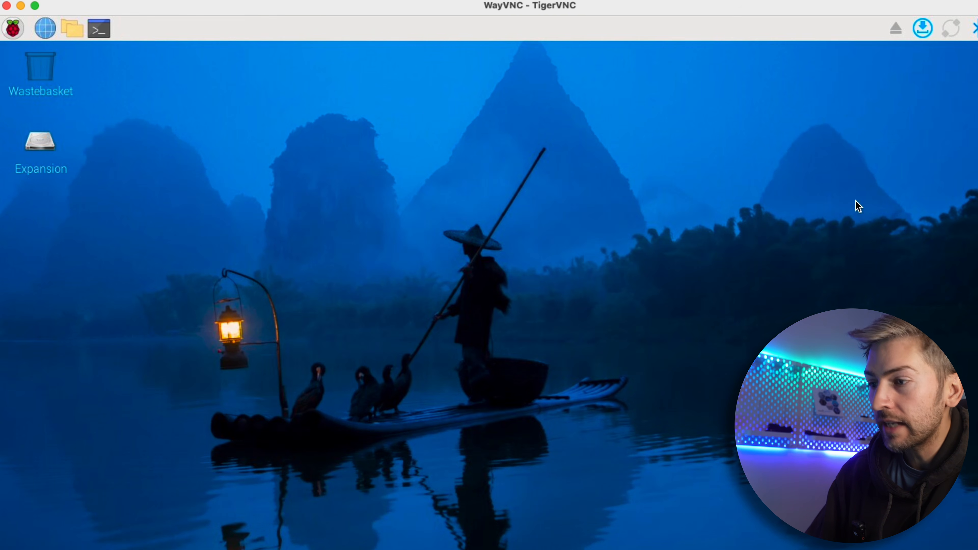
pyautogui.click(21, 6)
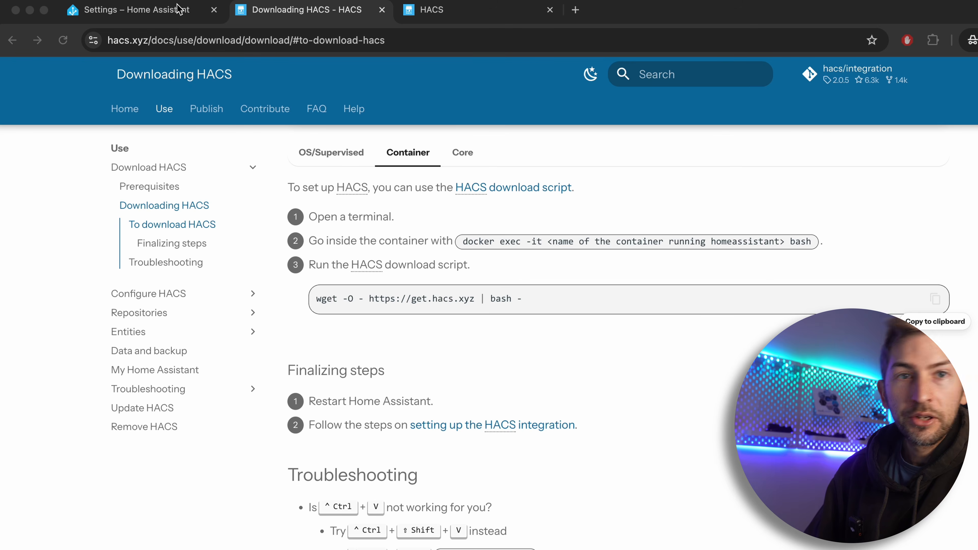
pyautogui.click(177, 11)
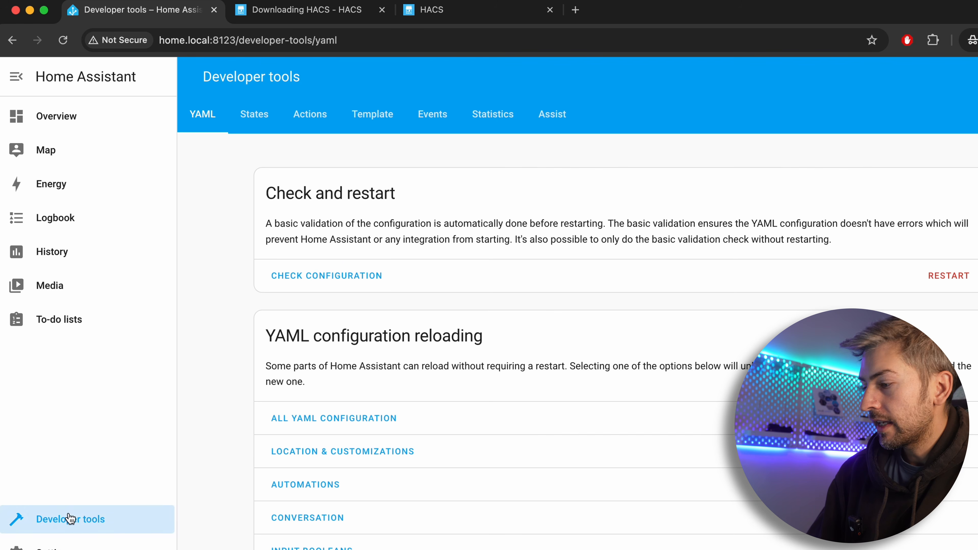
# Restart Home Assistant, reload its page in the browser and return to the Overview dashboard
pyautogui.click(949, 284)
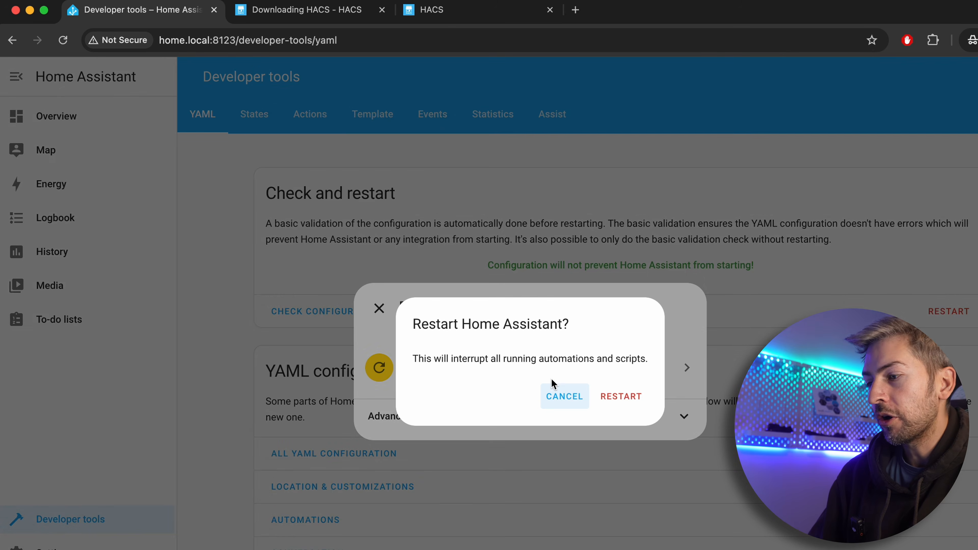
pyautogui.click(635, 400)
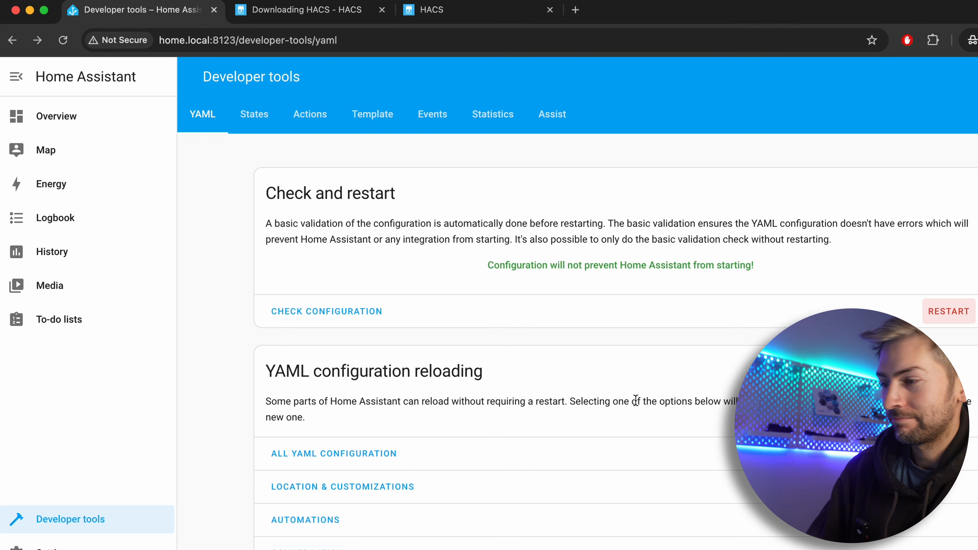
pyautogui.click(68, 48)
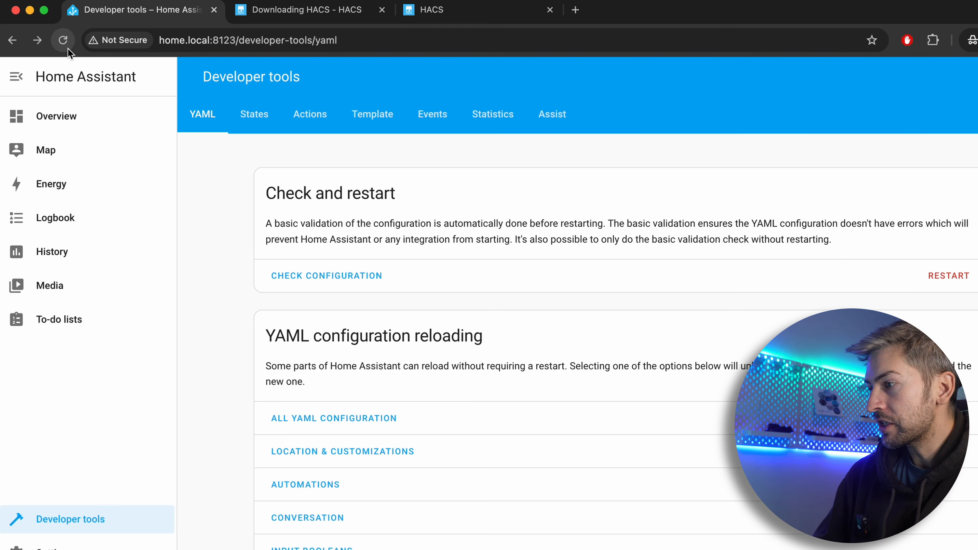
pyautogui.click(59, 127)
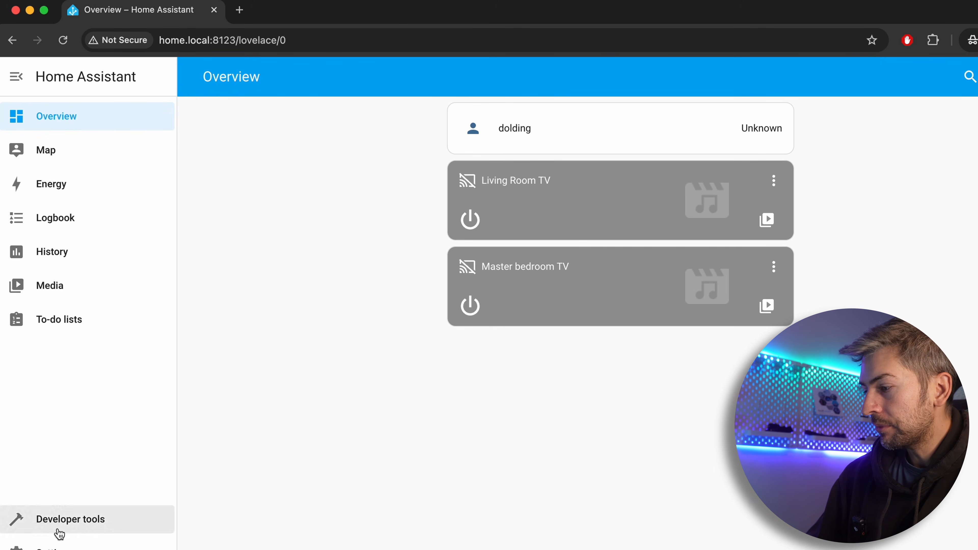
# Add the HACS integration under Devices & services, acknowledging all four conditions before submitting
pyautogui.click(46, 546)
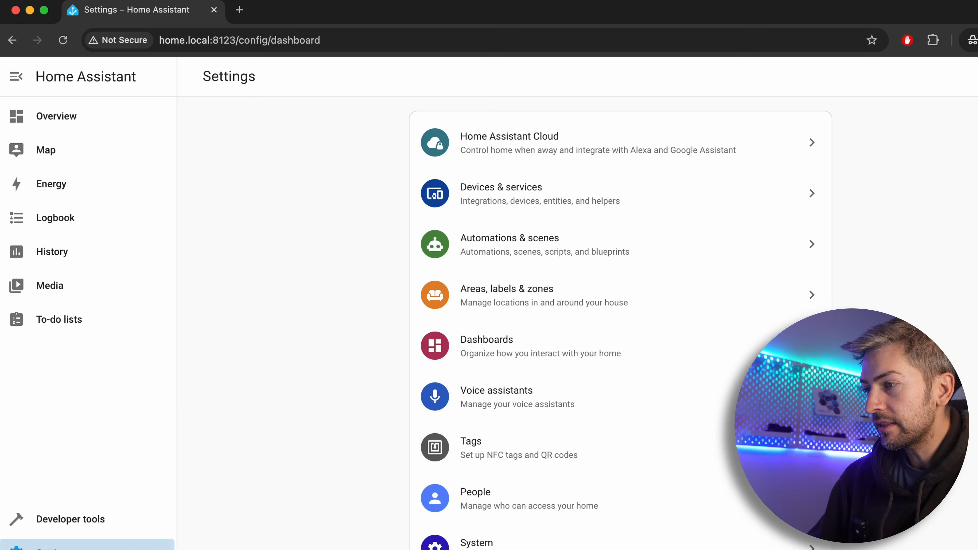
pyautogui.click(515, 202)
pyautogui.scroll(-3, 577, 309)
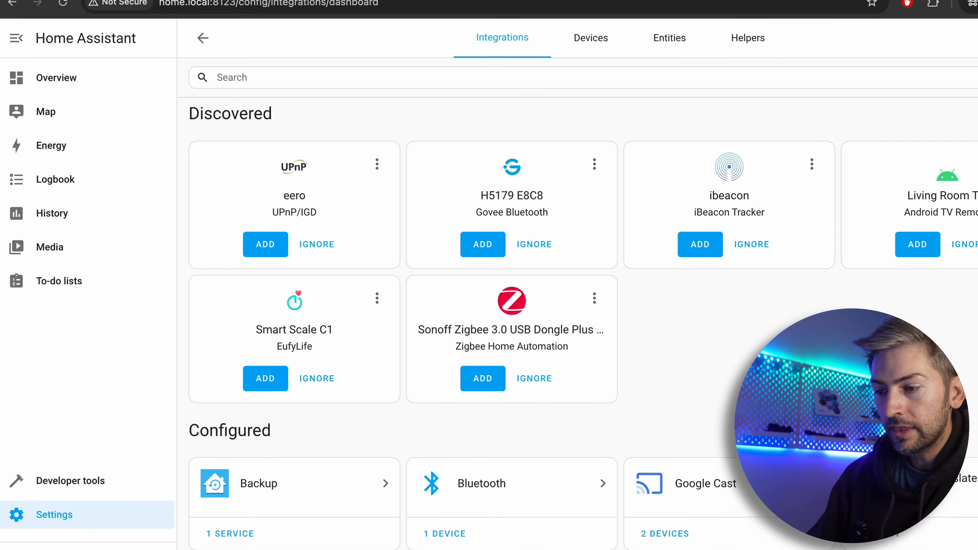
pyautogui.click(947, 532)
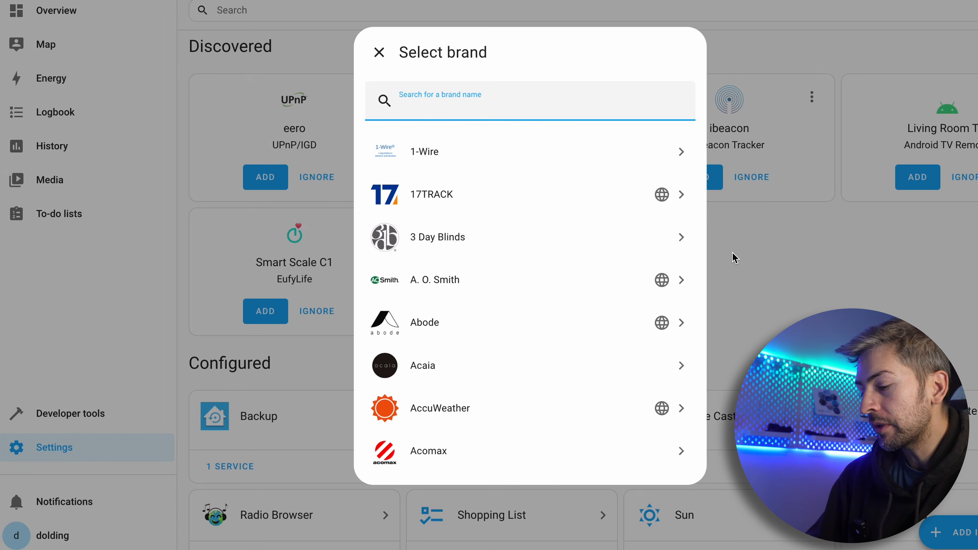
pyautogui.write('hacs')
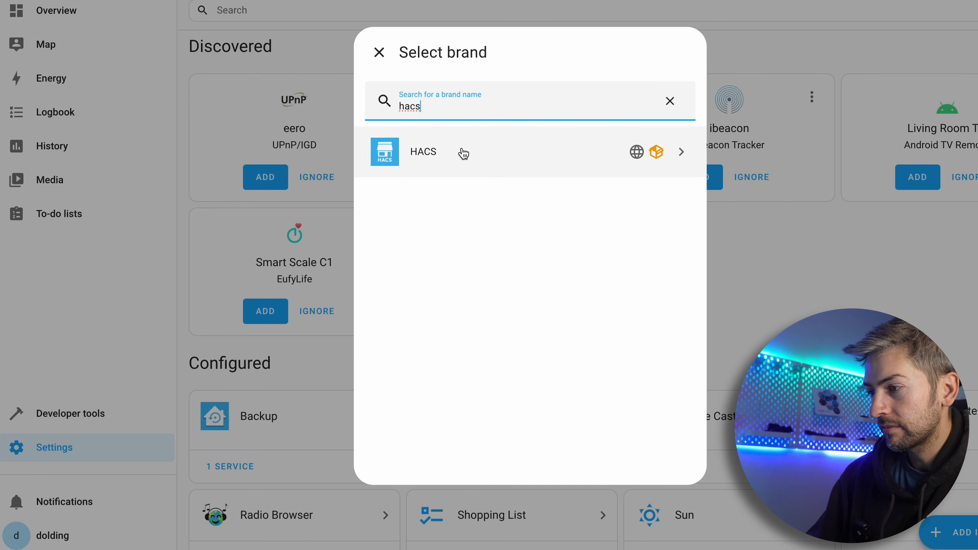
pyautogui.click(464, 153)
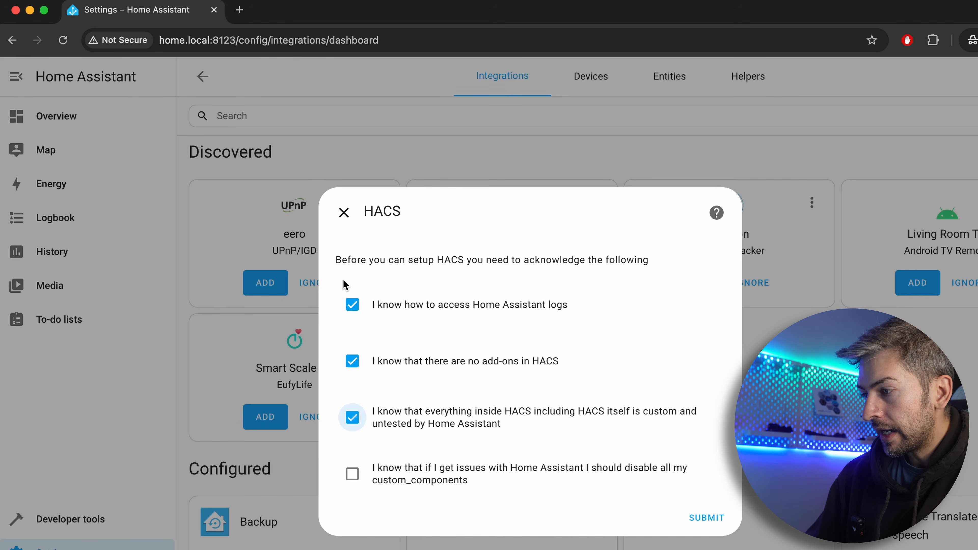
pyautogui.click(356, 476)
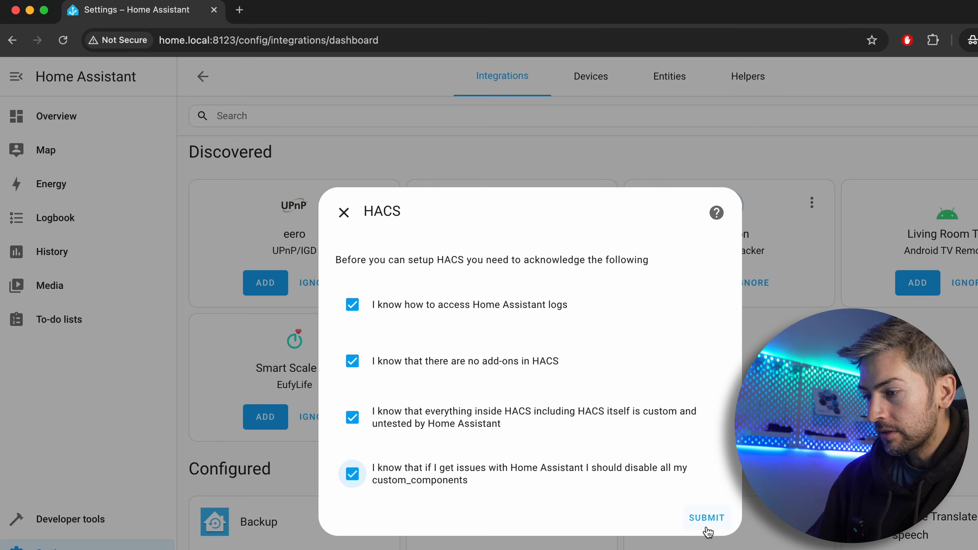
pyautogui.click(707, 518)
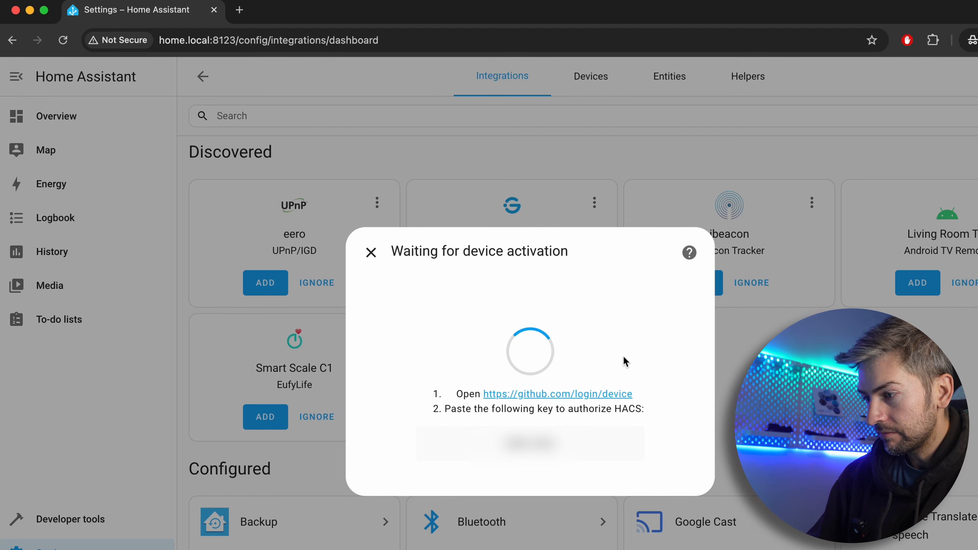
# Copy the GitHub device login link from the HACS activation dialog and open it in a new regular browser window
pyautogui.rightClick(590, 394)
pyautogui.click(638, 497)
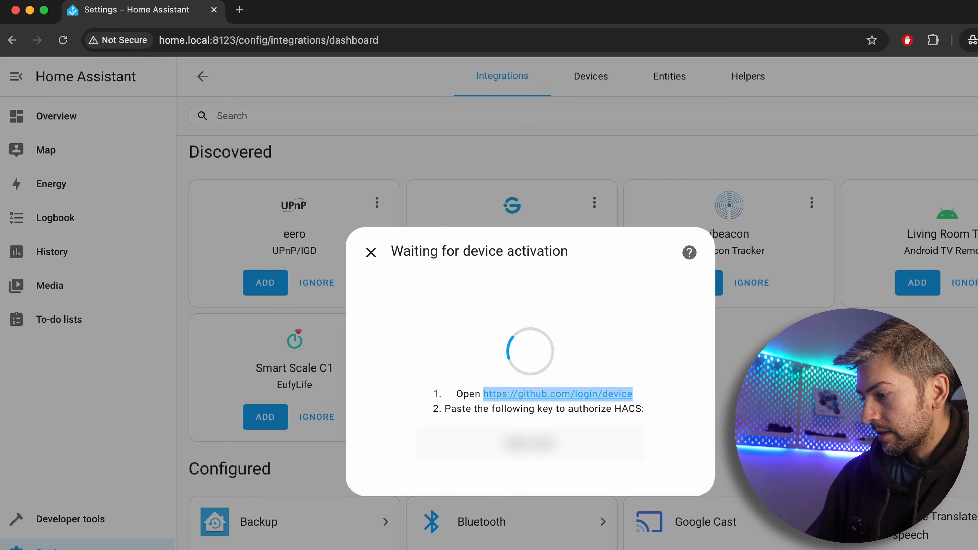
pyautogui.rightClick(203, 547)
pyautogui.click(169, 458)
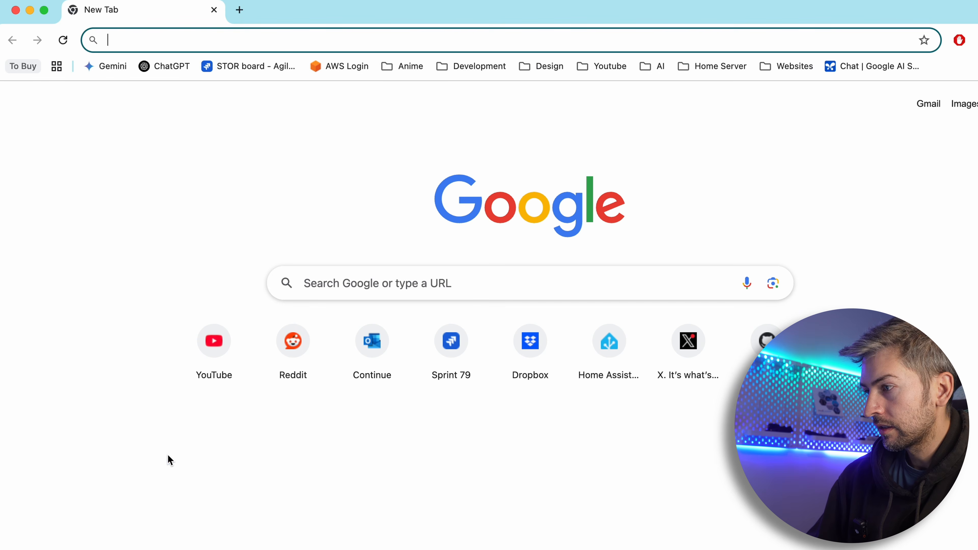
pyautogui.press('super+v')
pyautogui.press('Return')
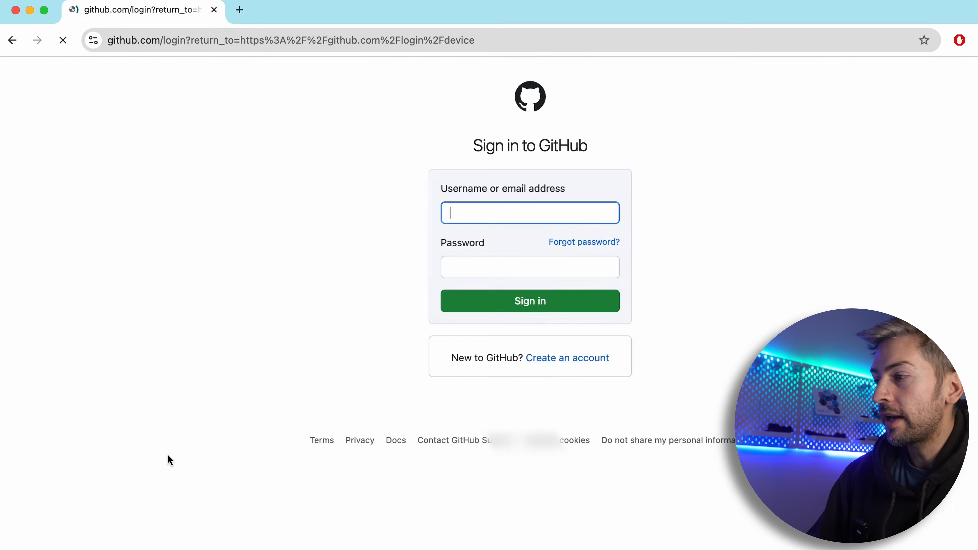
# Sign in to GitHub with the saved username and password, enter the two-factor authentication code, and continue with the signed-in account
pyautogui.click(387, 301)
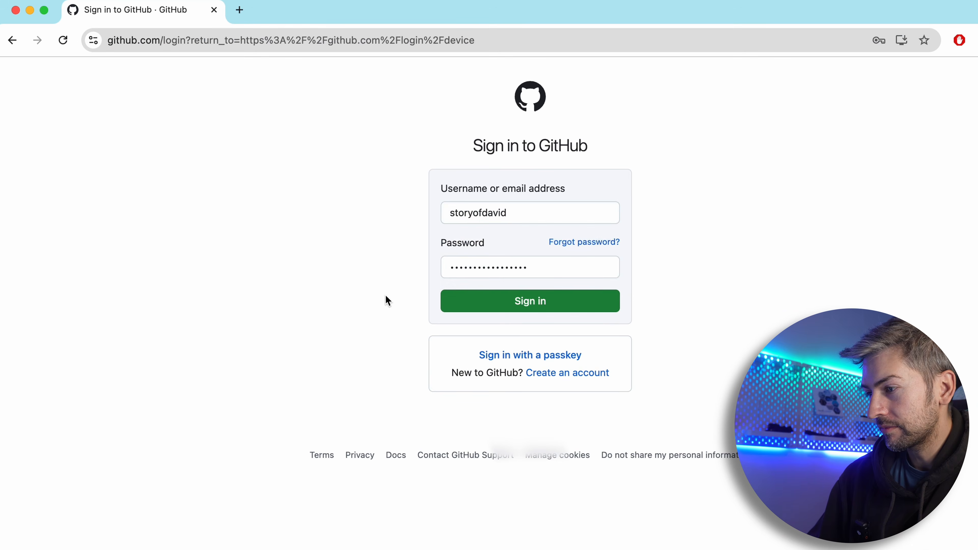
pyautogui.click(555, 307)
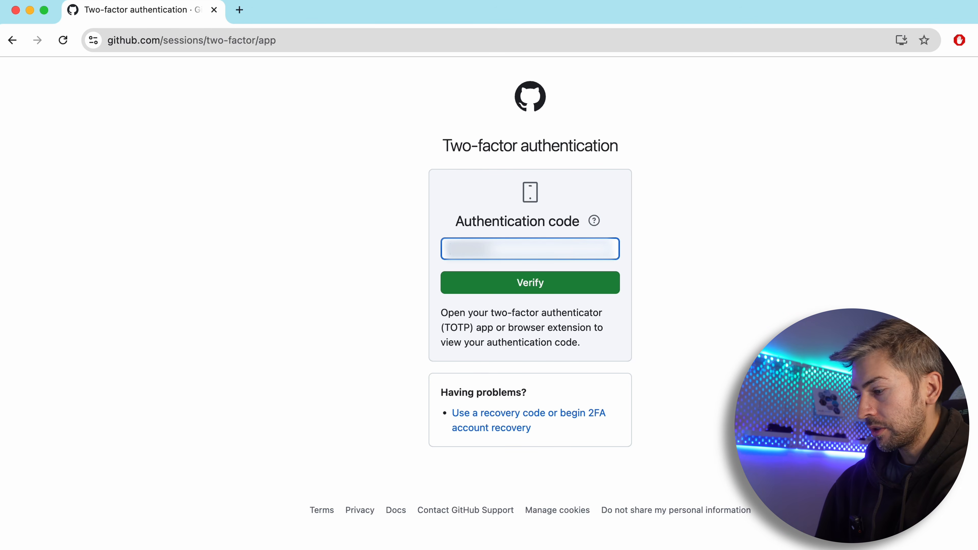
pyautogui.write('••')
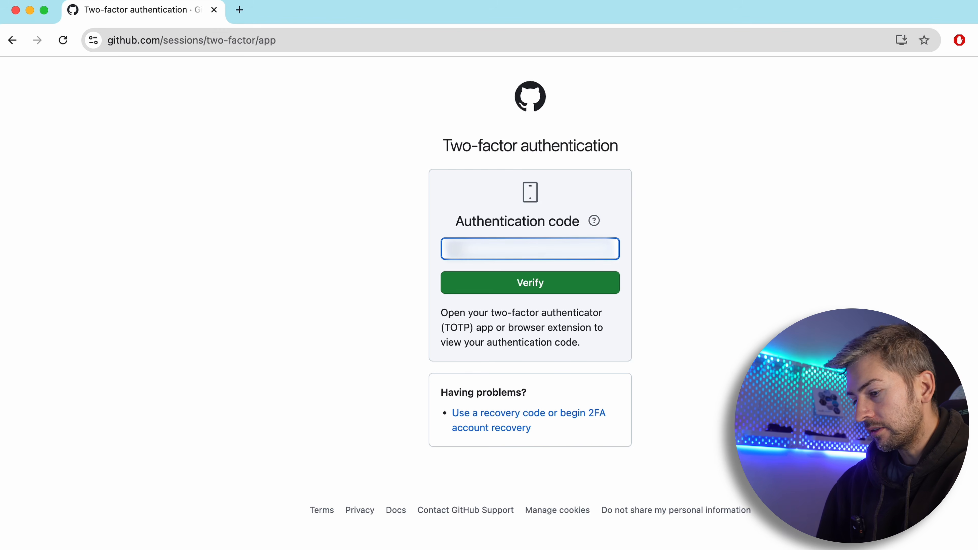
pyautogui.write('••••')
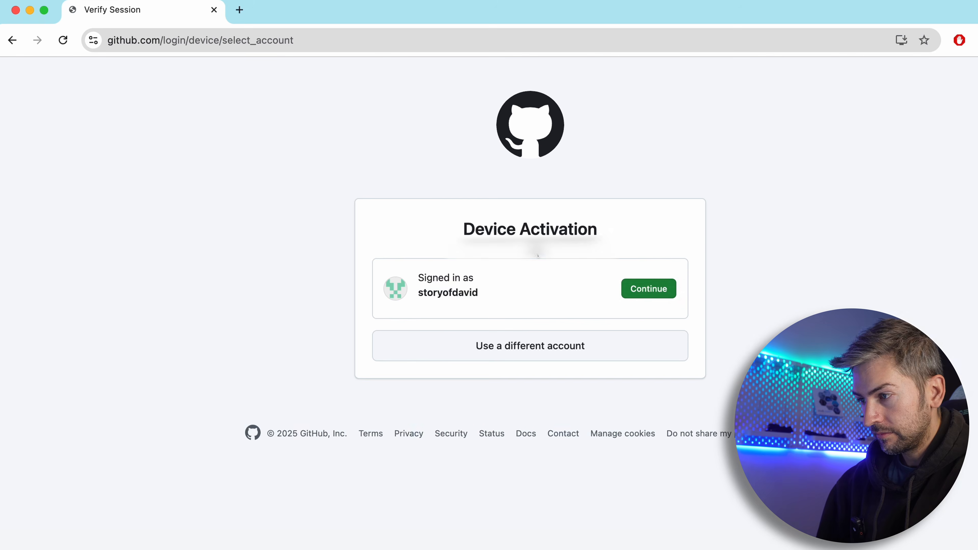
pyautogui.click(640, 296)
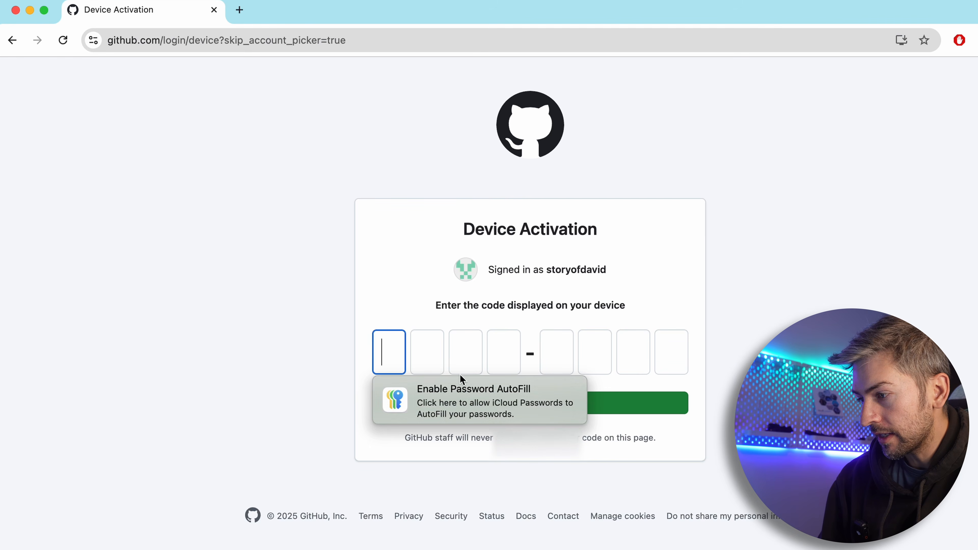
# Authorize HACS on GitHub with the device activation code and finish its Home Assistant setup without assigning an area
pyautogui.rightClick(397, 351)
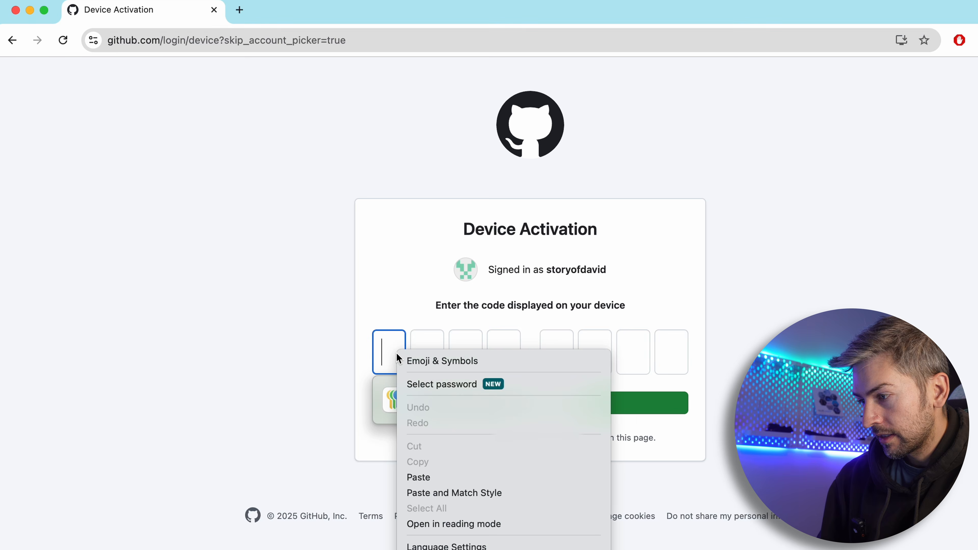
pyautogui.click(429, 482)
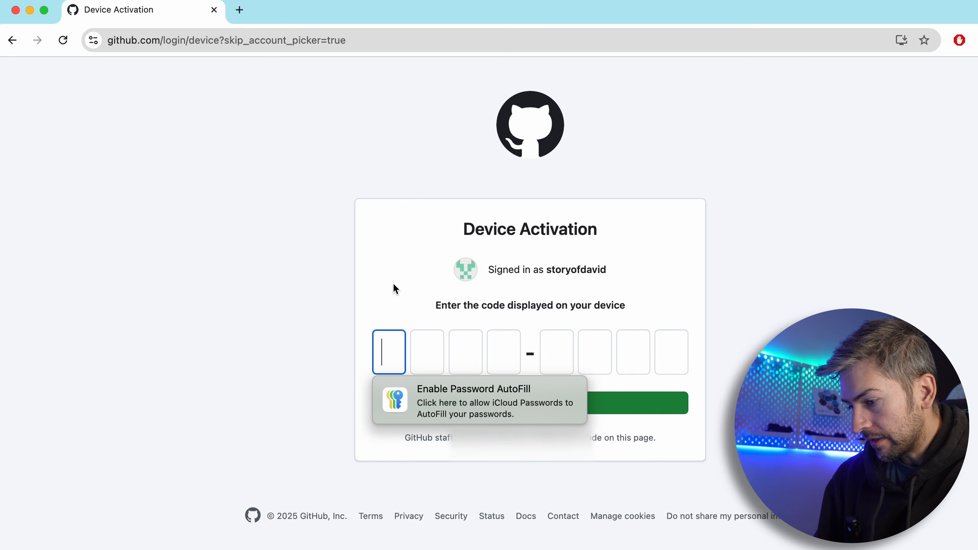
pyautogui.press('super+v')
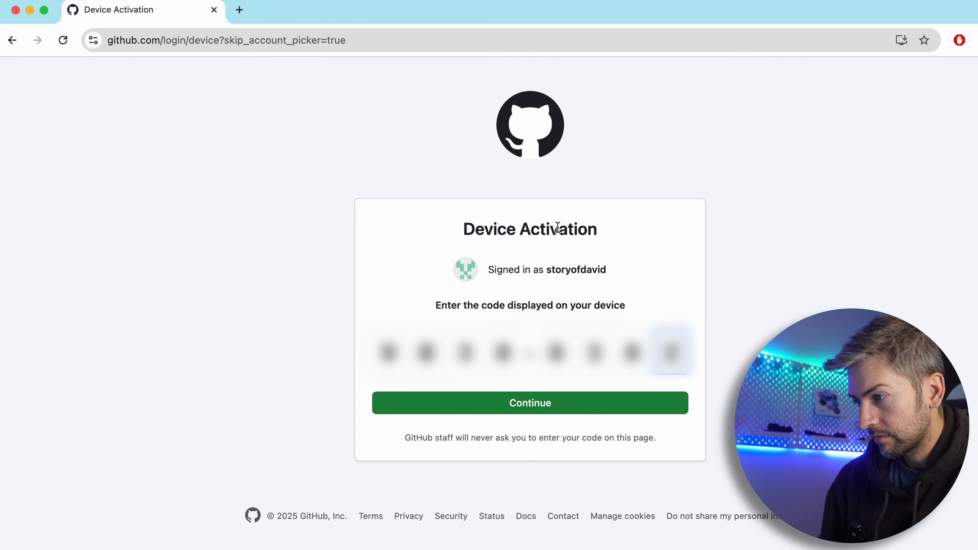
pyautogui.click(550, 410)
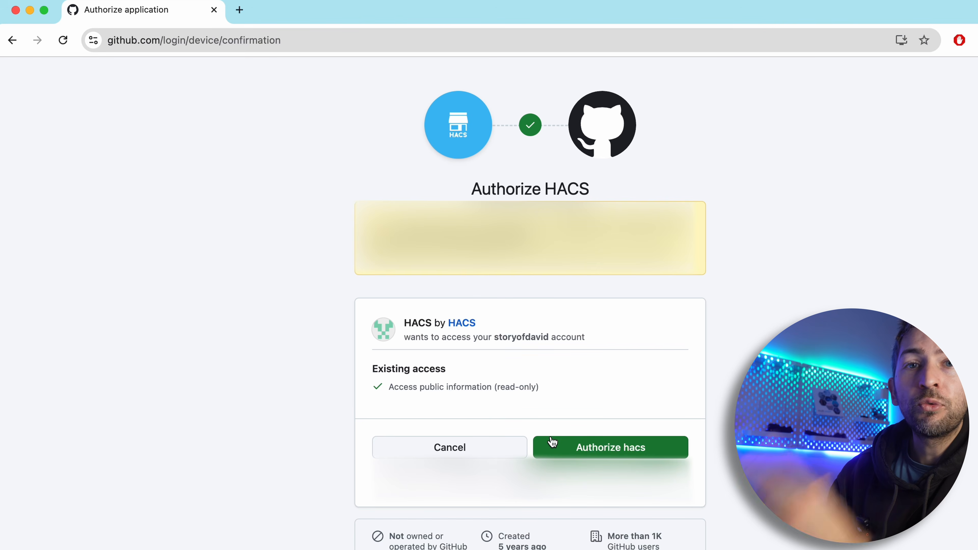
pyautogui.click(596, 451)
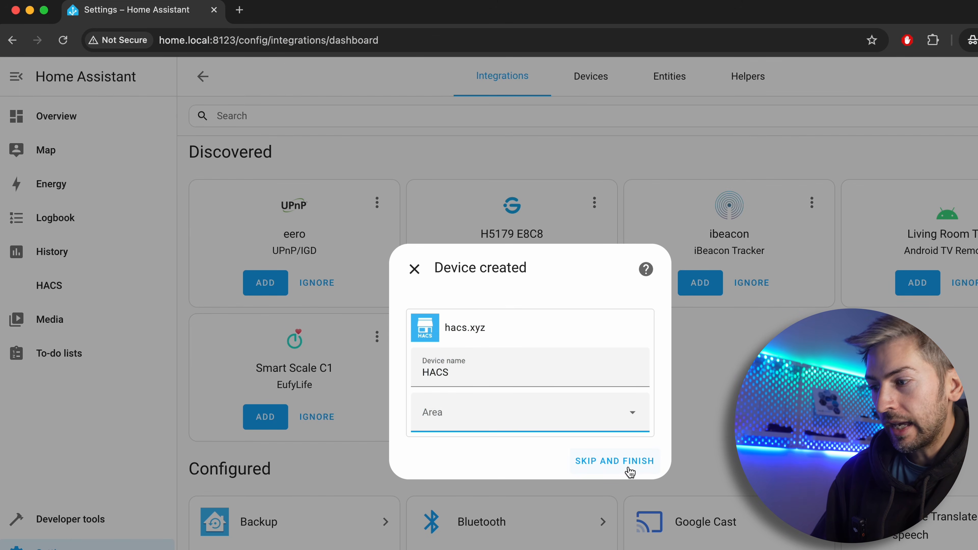
pyautogui.click(631, 467)
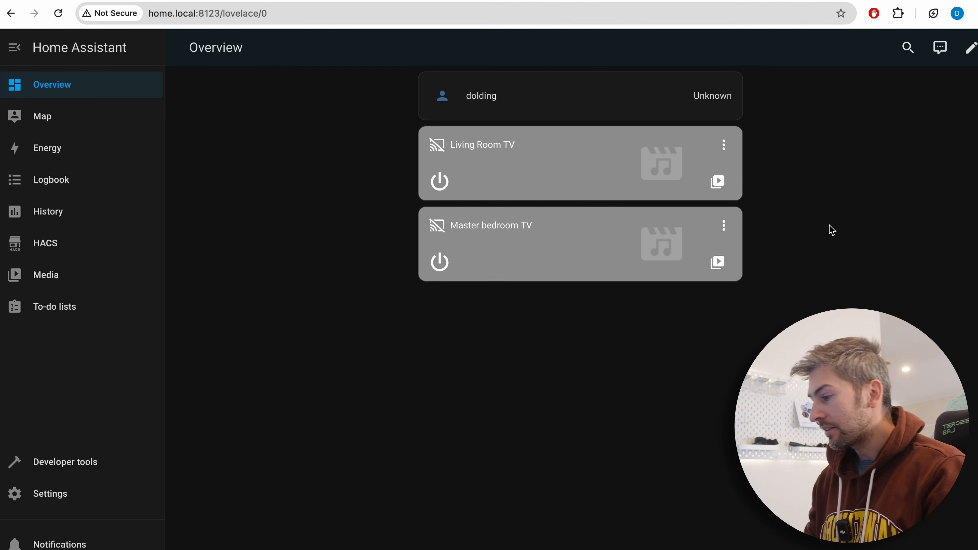
# Download the button-card repository from the HACS store and reload the browser to apply its resources
pyautogui.click(47, 253)
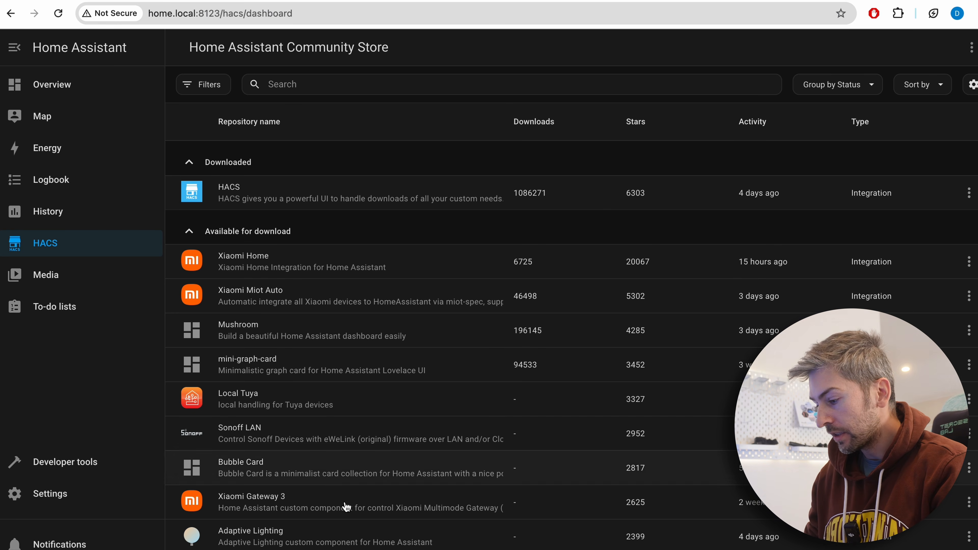
pyautogui.scroll(-1, 463, 346)
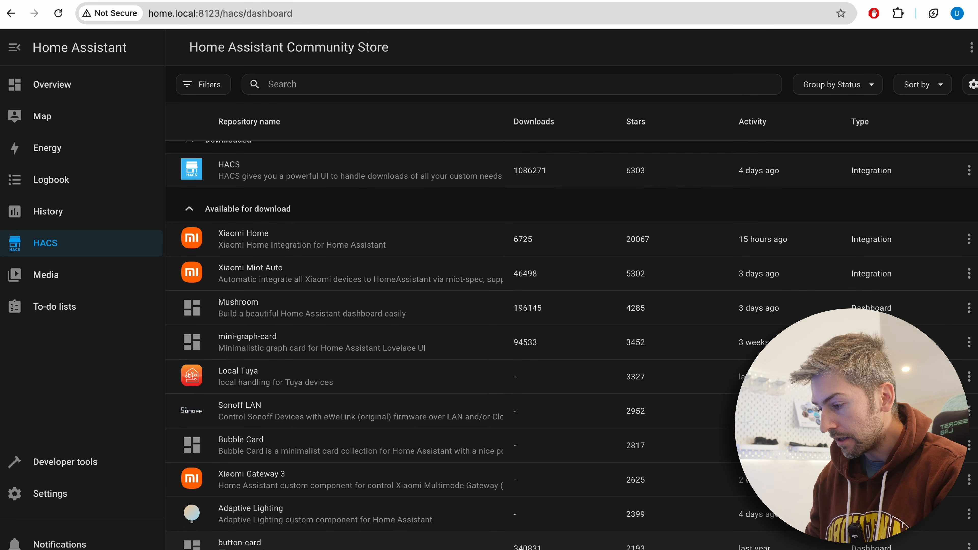
pyautogui.click(385, 544)
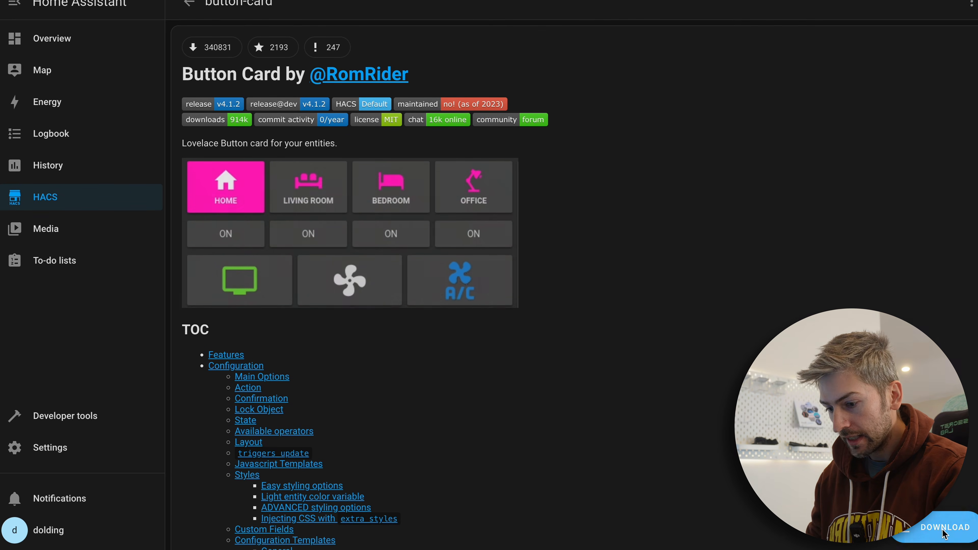
pyautogui.click(936, 527)
pyautogui.click(719, 354)
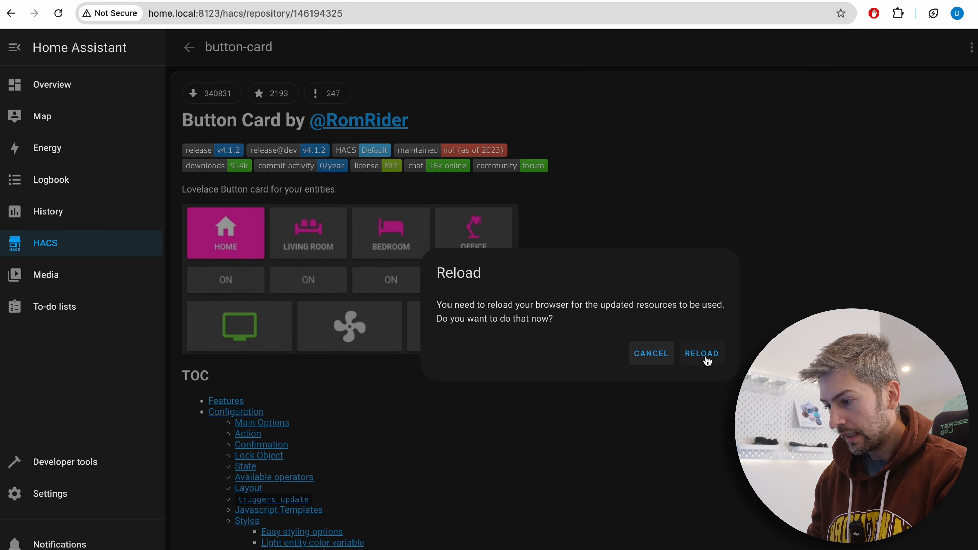
pyautogui.click(702, 354)
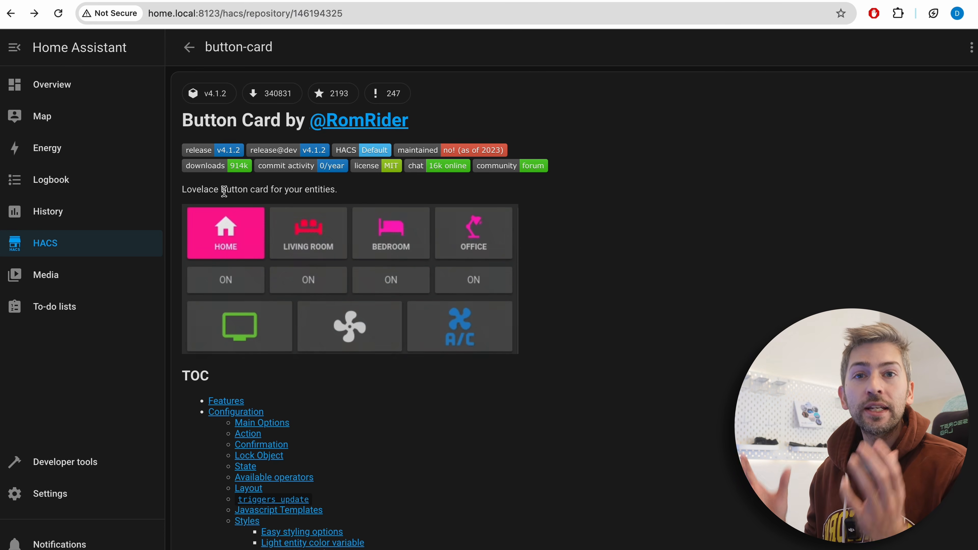
# Return to the HACS store list, download the Bubble Card repository and reload the browser for the updated resources
pyautogui.click(189, 52)
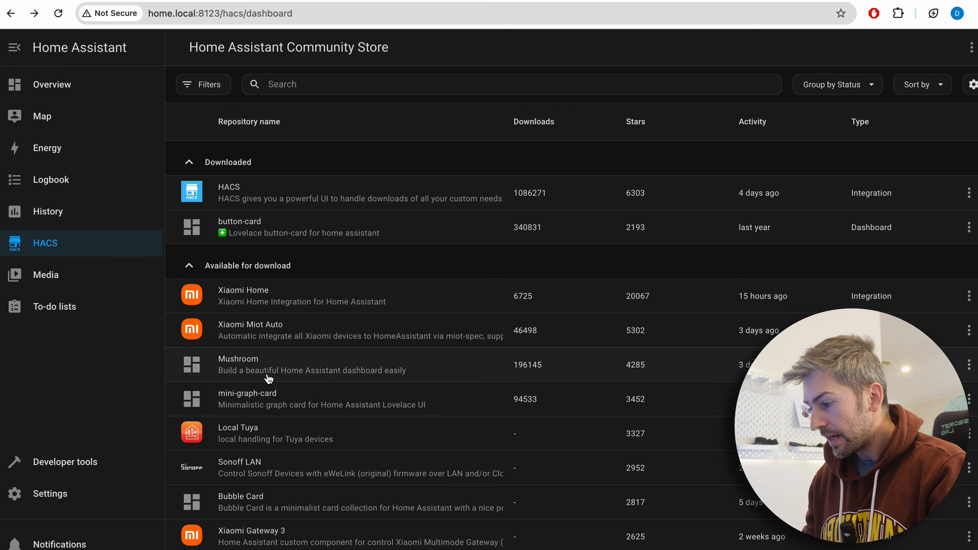
pyautogui.click(301, 510)
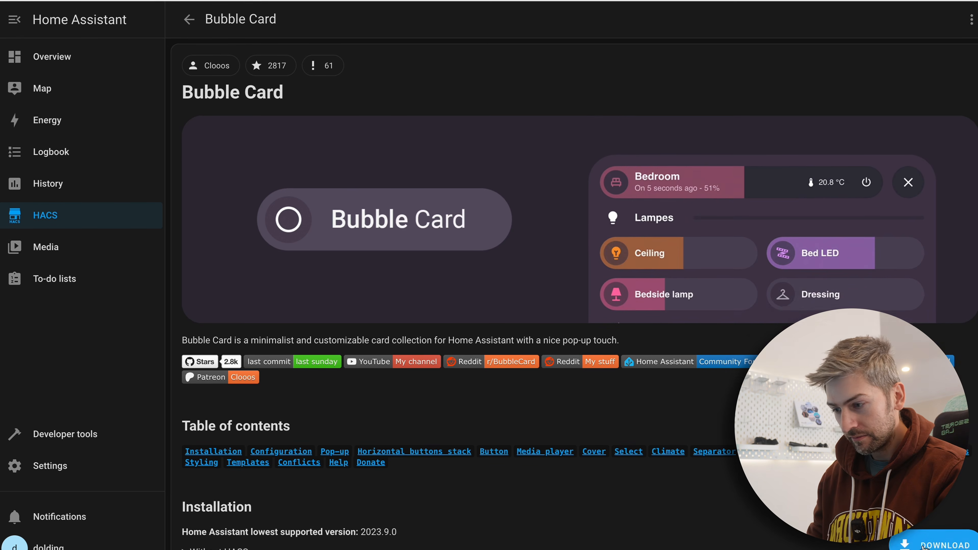
pyautogui.click(939, 535)
pyautogui.click(737, 366)
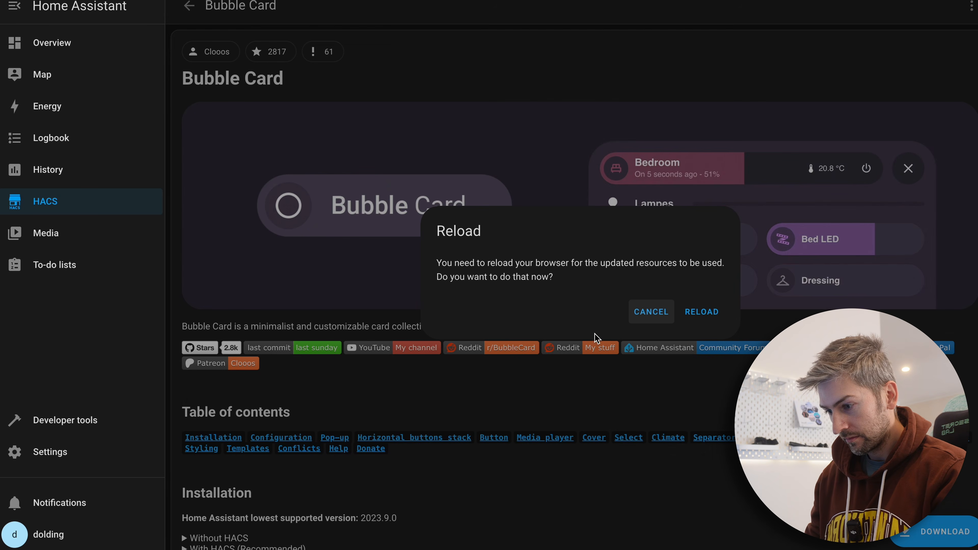
pyautogui.click(711, 316)
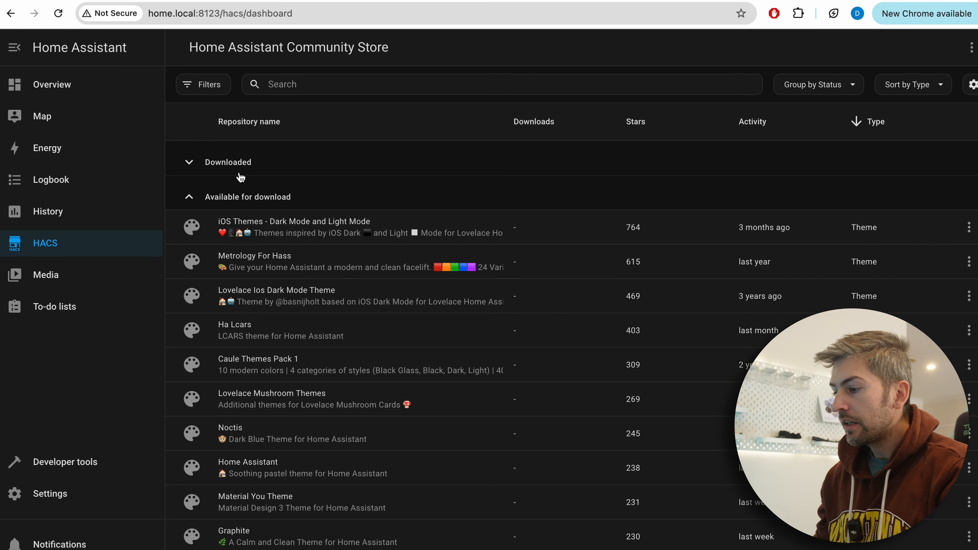
# Search the HACS store for "soft theme" and download the Soft Theme repository
pyautogui.click(441, 83)
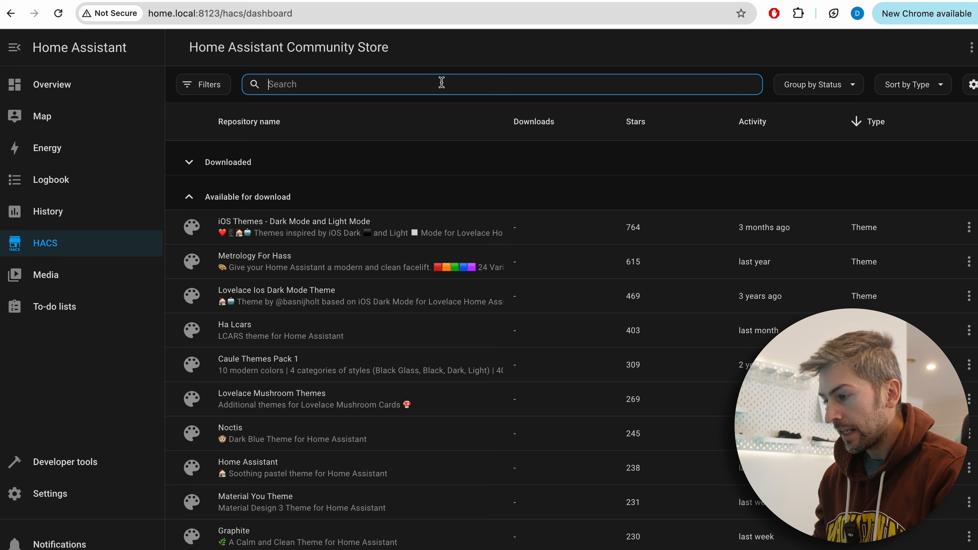
pyautogui.write('soft')
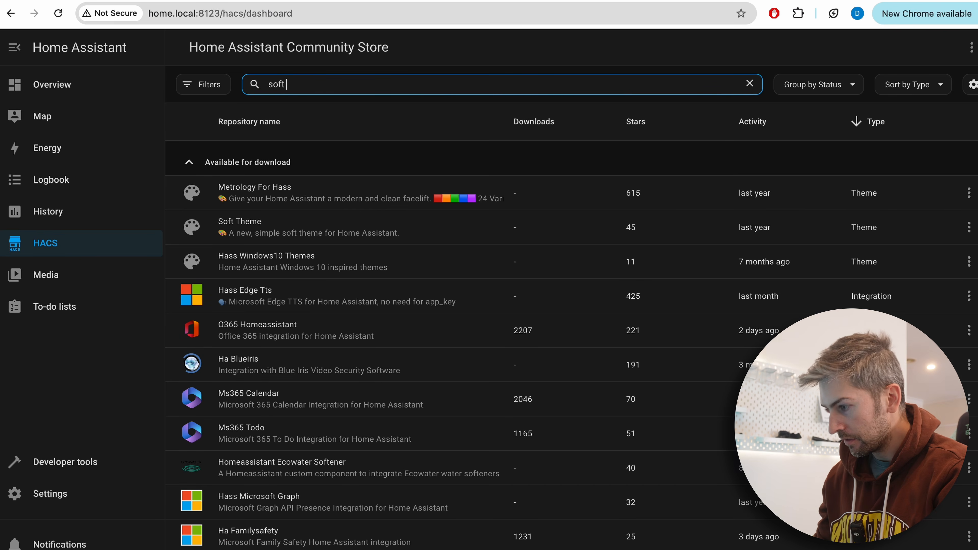
pyautogui.write(' theme')
pyautogui.click(396, 196)
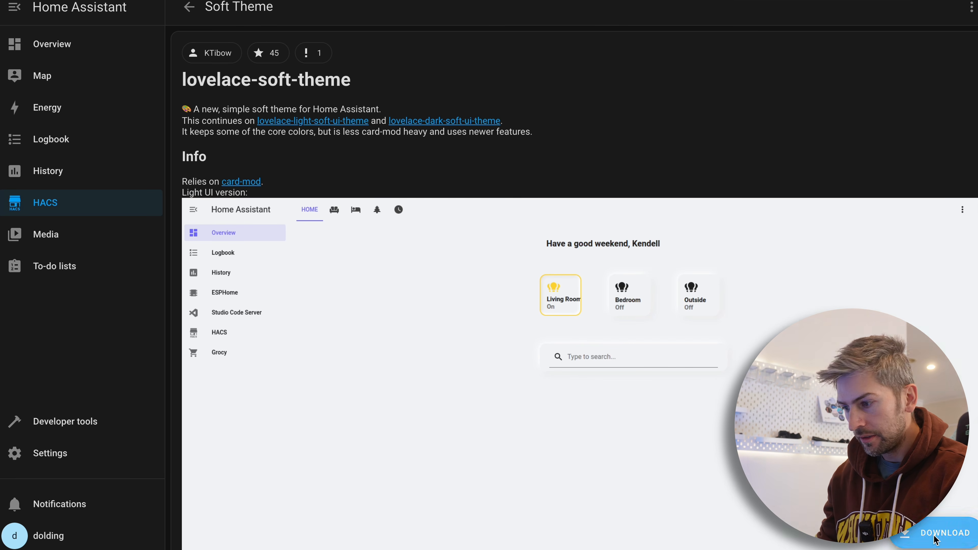
pyautogui.click(935, 538)
pyautogui.click(718, 340)
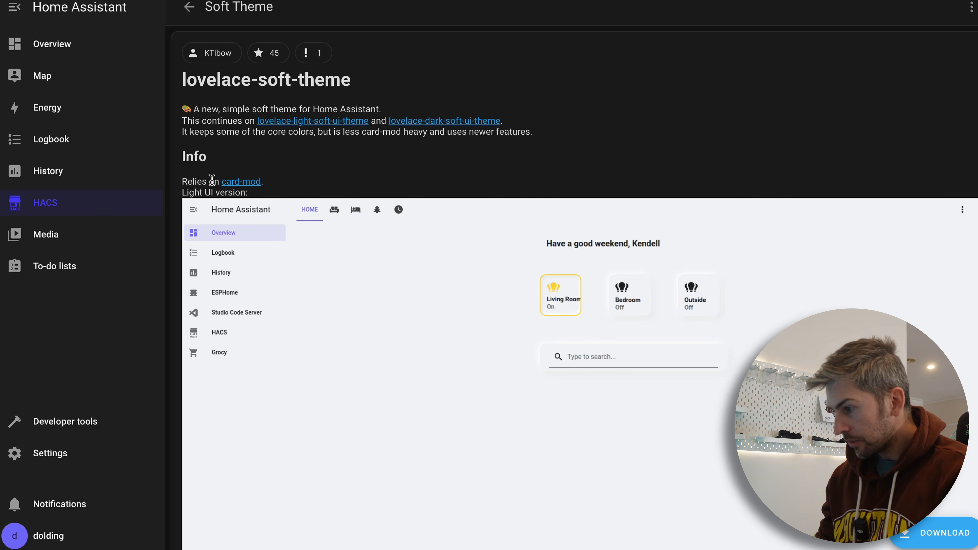
# Find the card-mod repository that Soft Theme relies on in the HACS store, download it and reload the browser
pyautogui.click(253, 185)
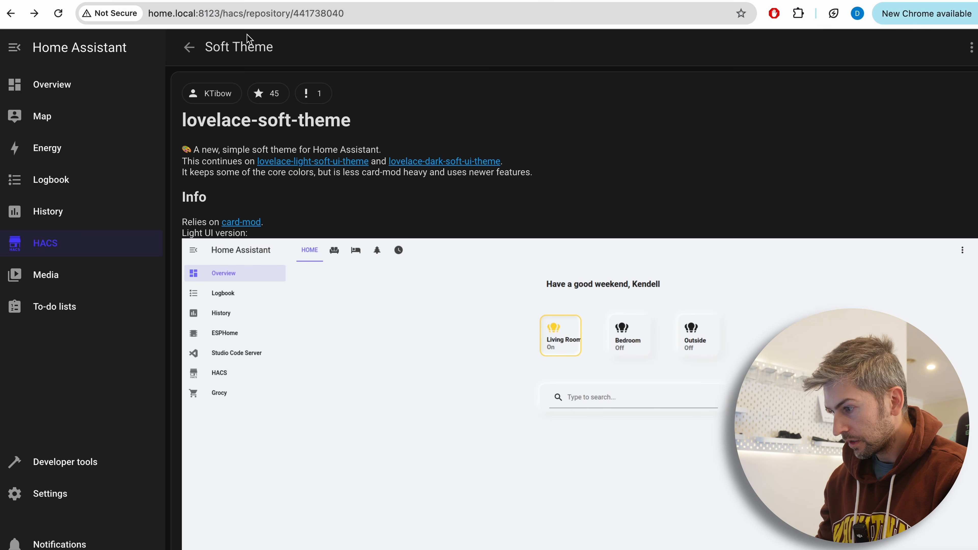
pyautogui.click(70, 253)
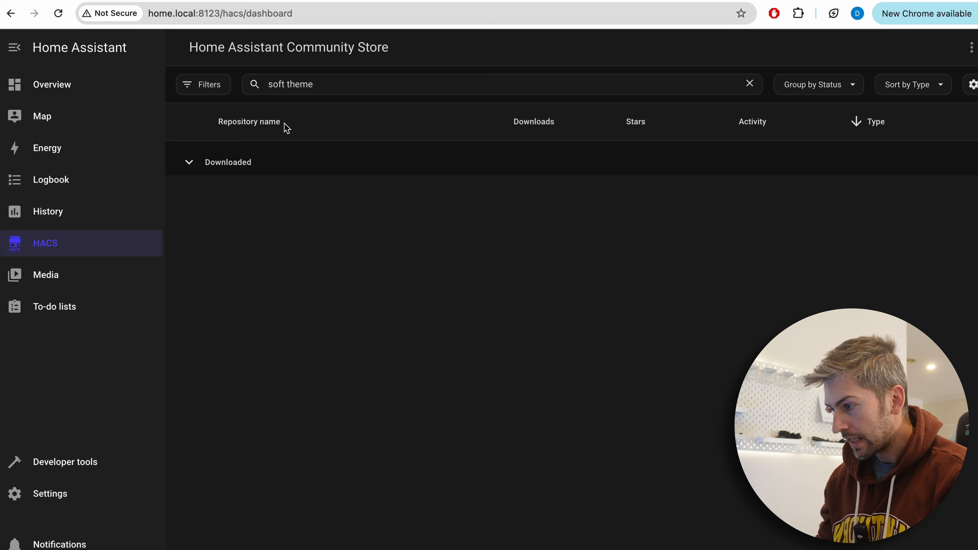
pyautogui.tripleClick(321, 82)
pyautogui.write('card-mod')
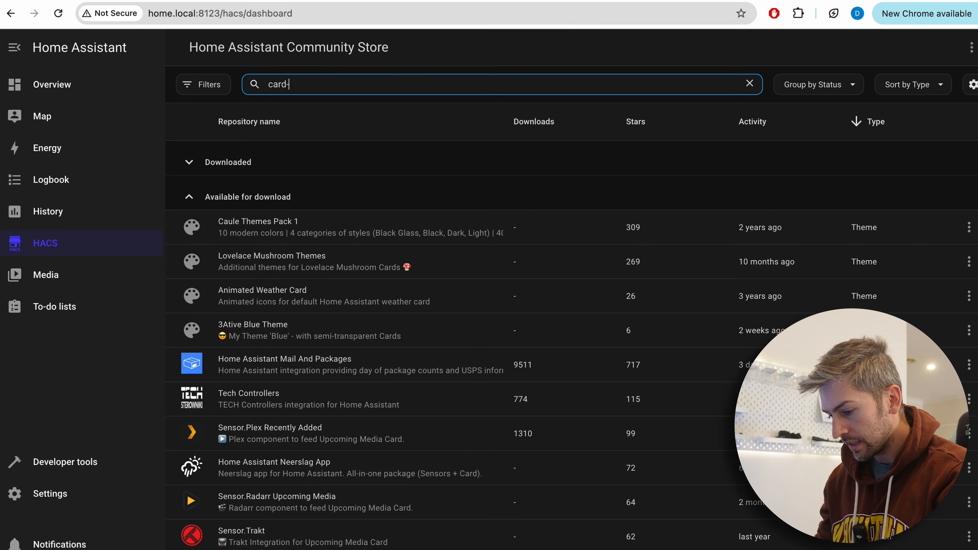
pyautogui.click(329, 196)
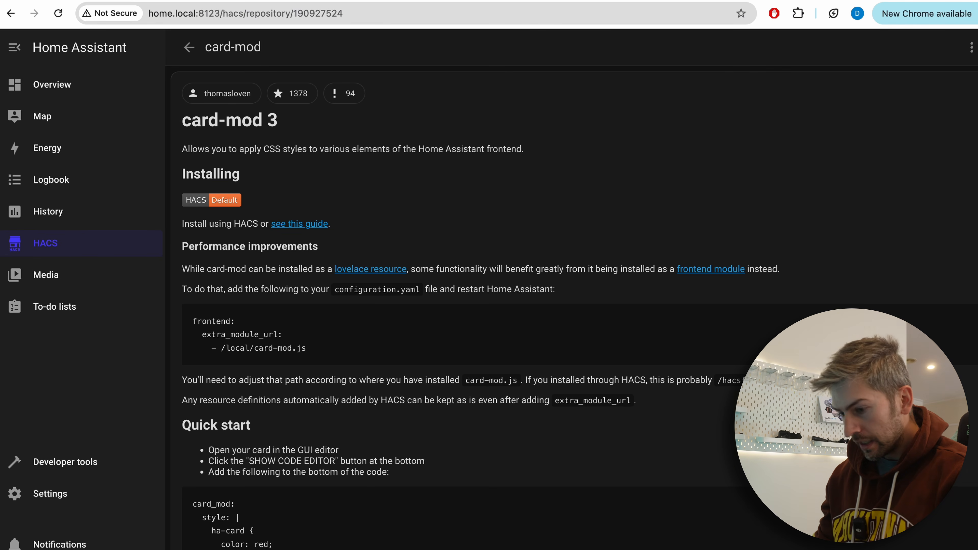
pyautogui.click(934, 547)
pyautogui.click(714, 400)
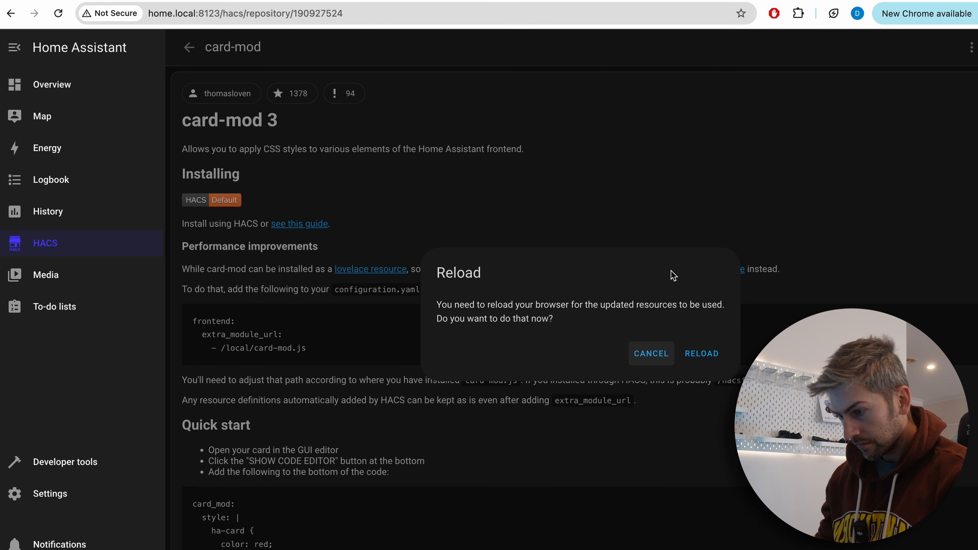
pyautogui.click(709, 360)
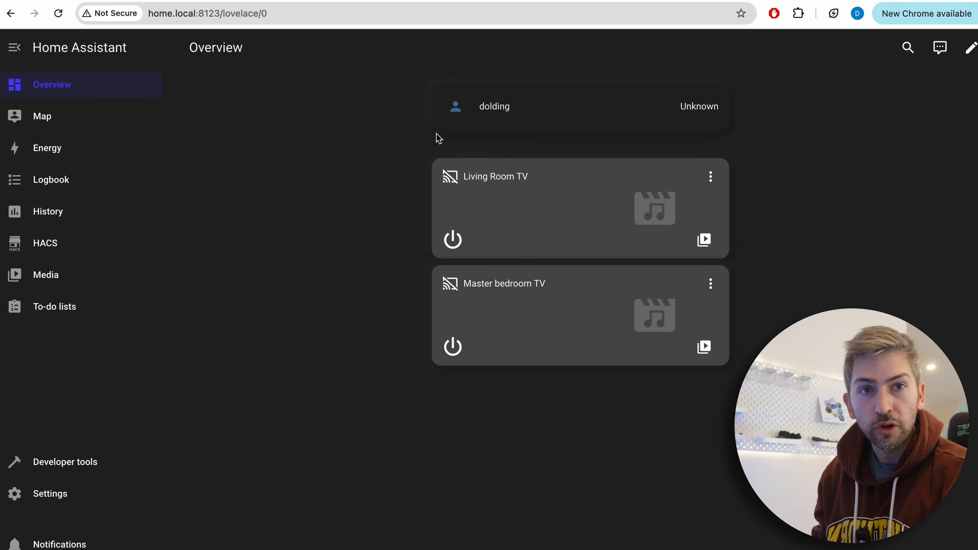
# Select Soft UI as the theme in the browser settings of the user profile
pyautogui.click(61, 148)
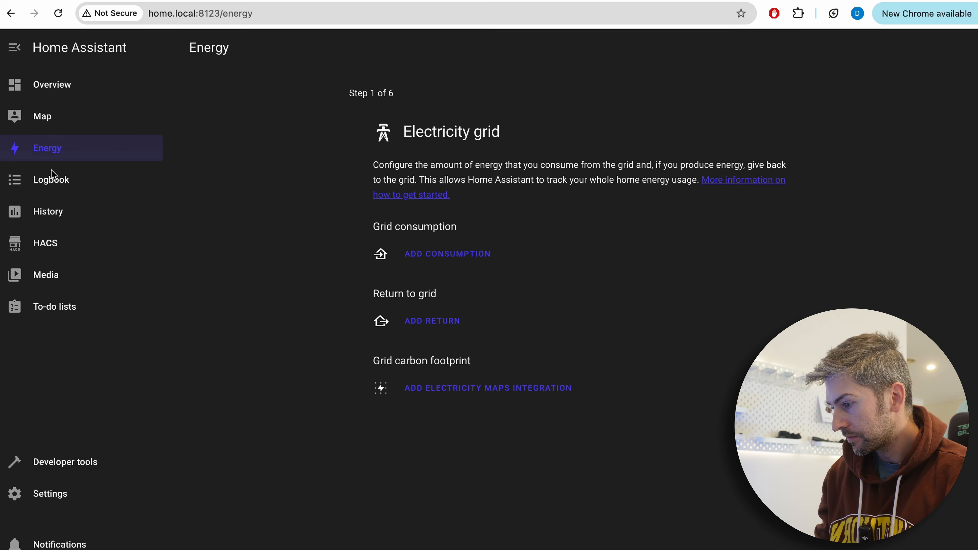
pyautogui.click(50, 179)
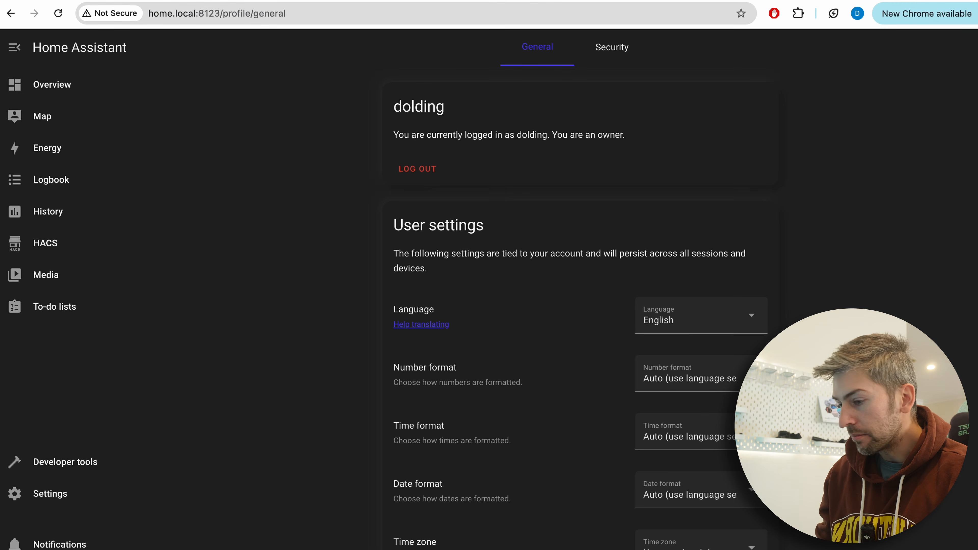
pyautogui.scroll(-13, 546, 541)
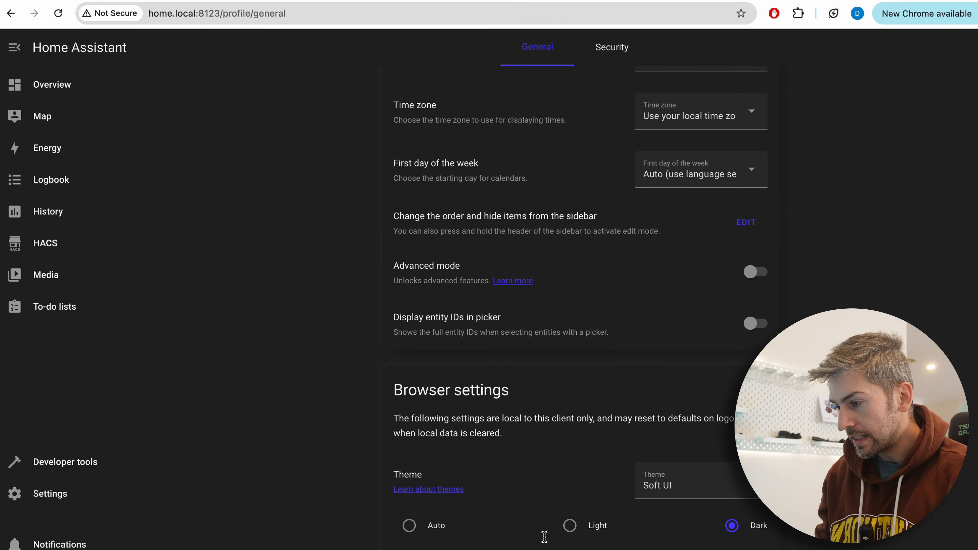
pyautogui.click(688, 410)
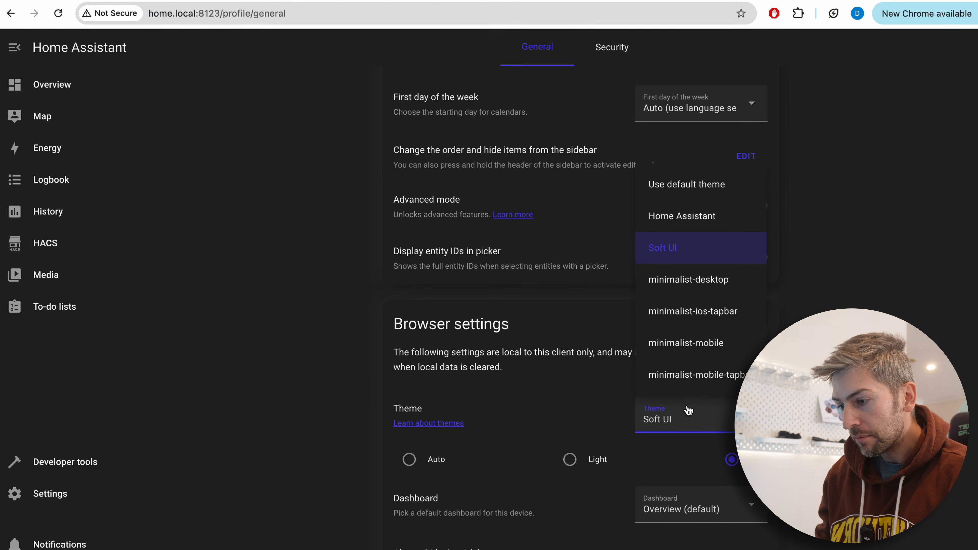
pyautogui.click(678, 248)
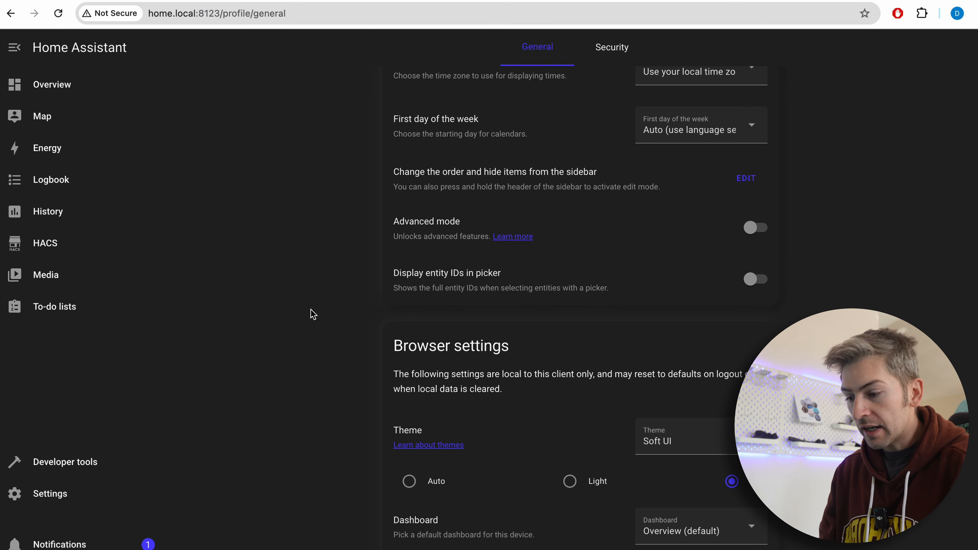
# Try the light and dark modes of the Soft UI theme and return to the Overview dashboard
pyautogui.click(572, 488)
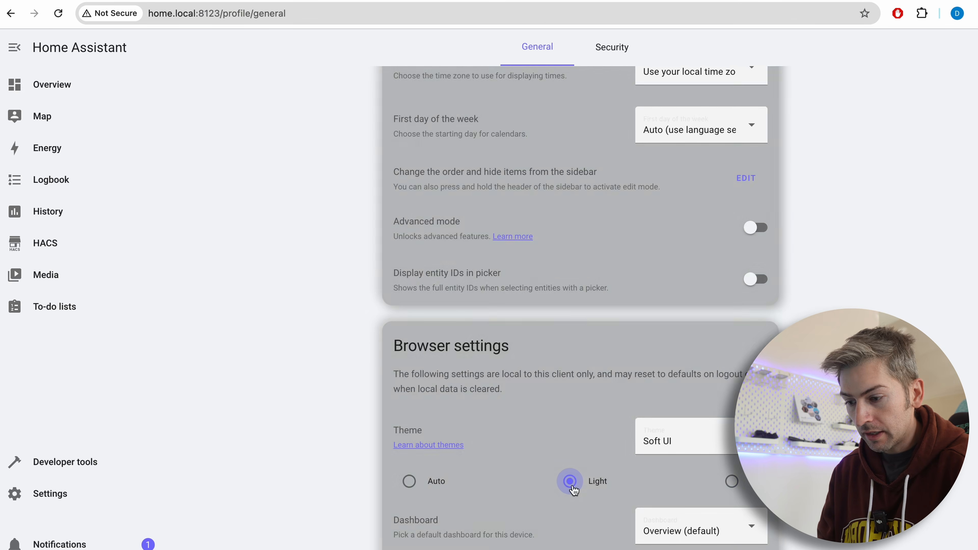
pyautogui.click(731, 481)
pyautogui.click(570, 481)
pyautogui.click(71, 87)
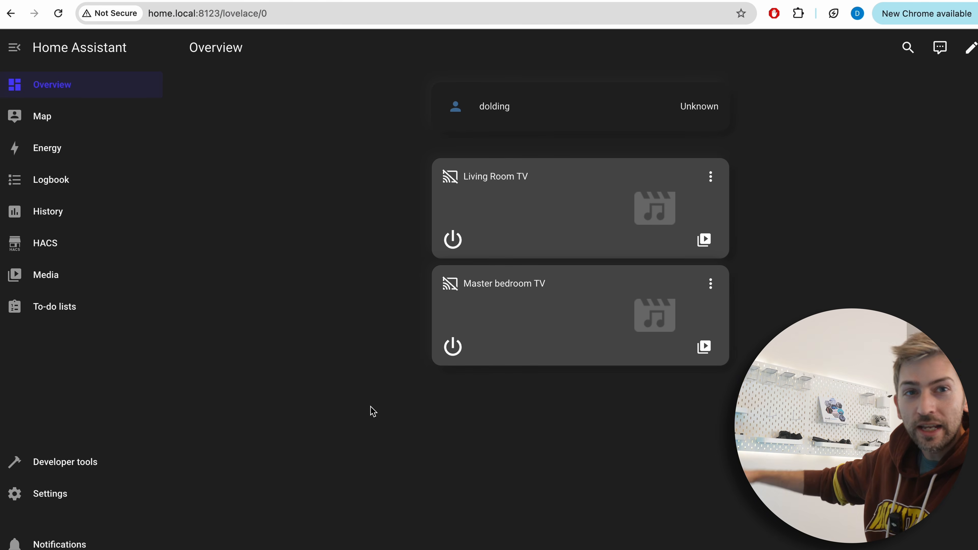
# Add the discovered eero UPnP/IGD device from the devices and services settings, finishing without an area
pyautogui.click(66, 462)
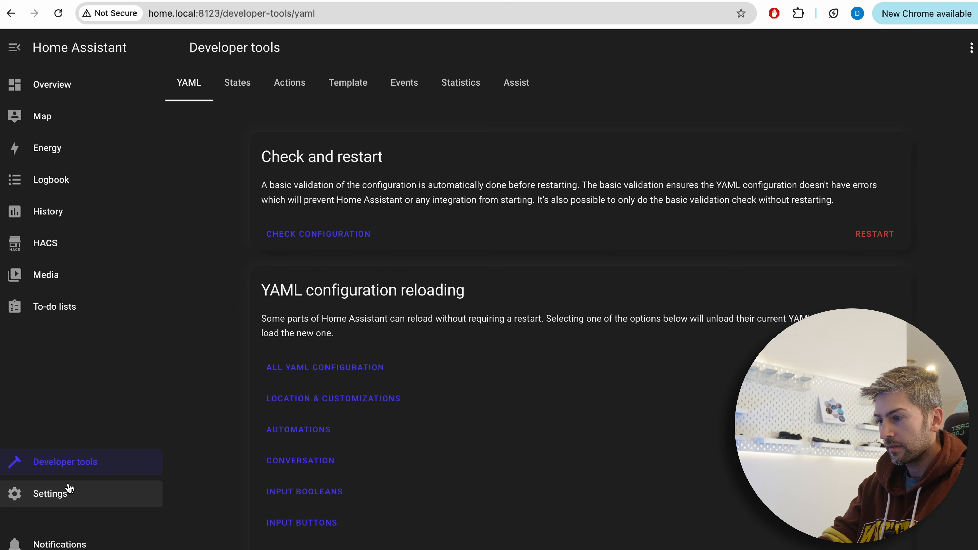
pyautogui.click(71, 495)
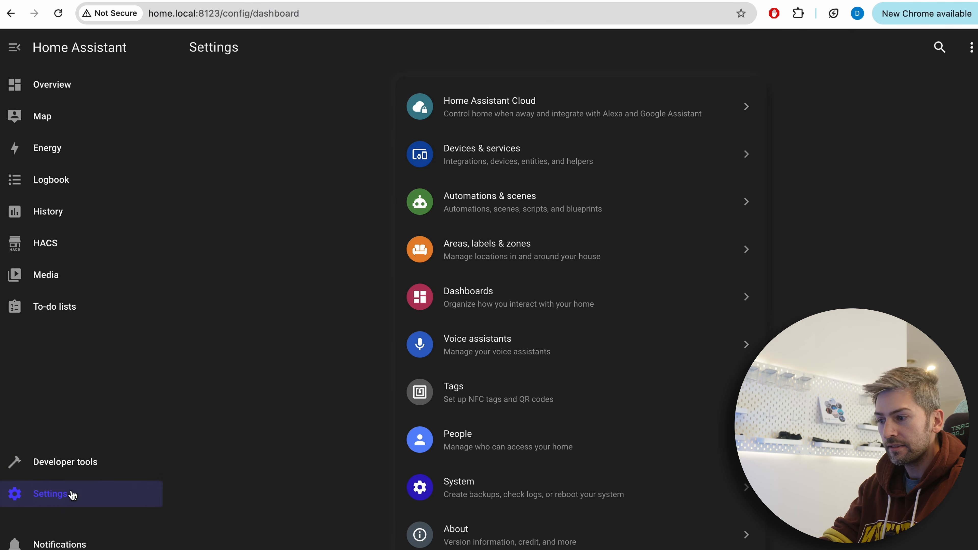
pyautogui.click(529, 165)
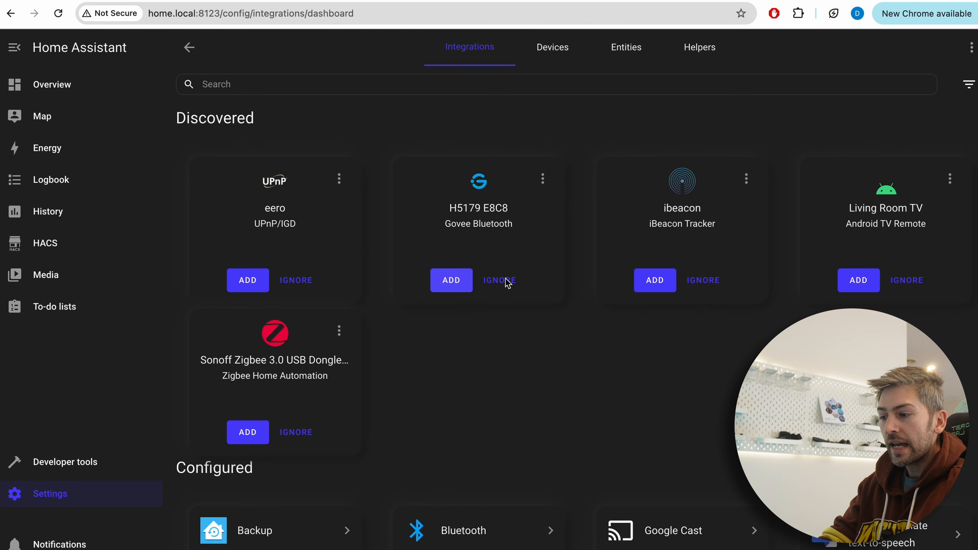
pyautogui.click(252, 280)
pyautogui.click(593, 336)
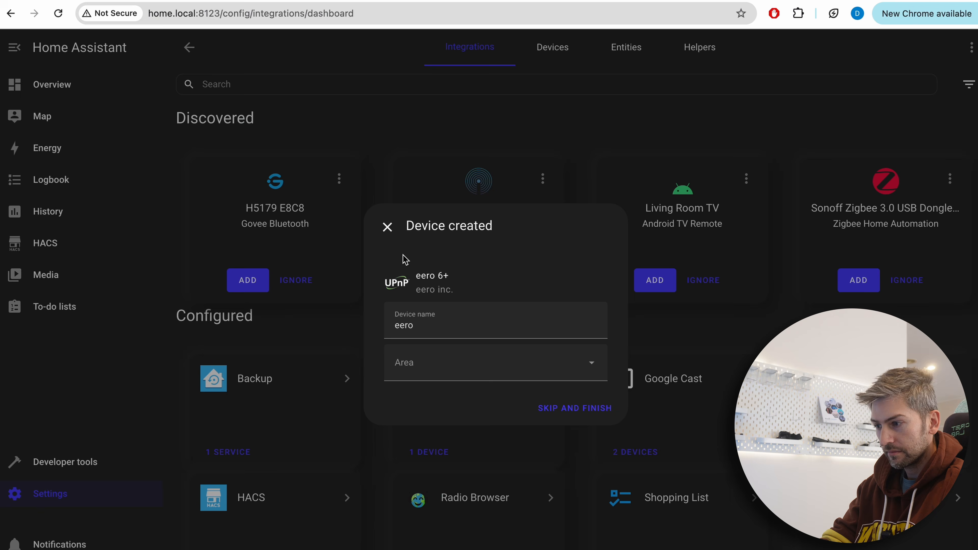
pyautogui.click(570, 406)
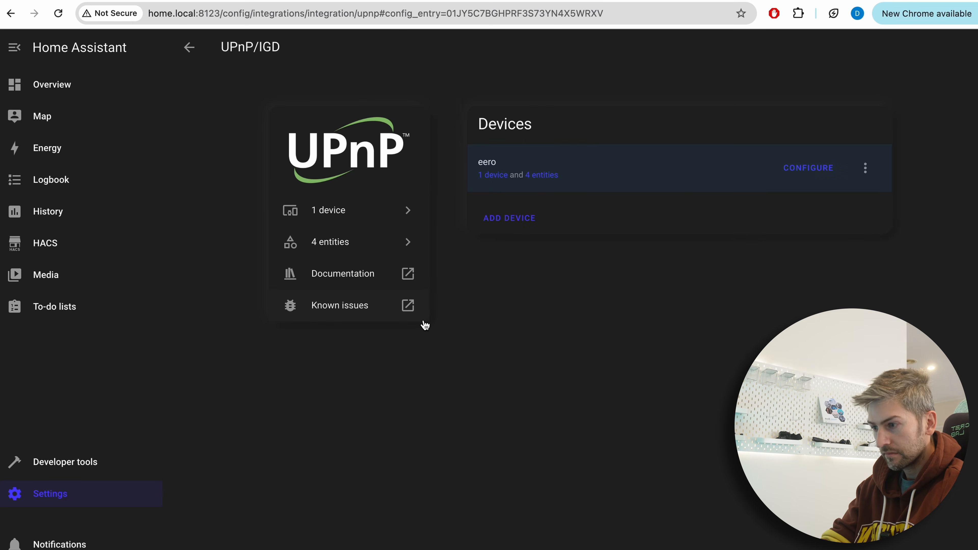
# Add the discovered H5179 E8C8 Govee Bluetooth device and finish without assigning an area
pyautogui.click(252, 281)
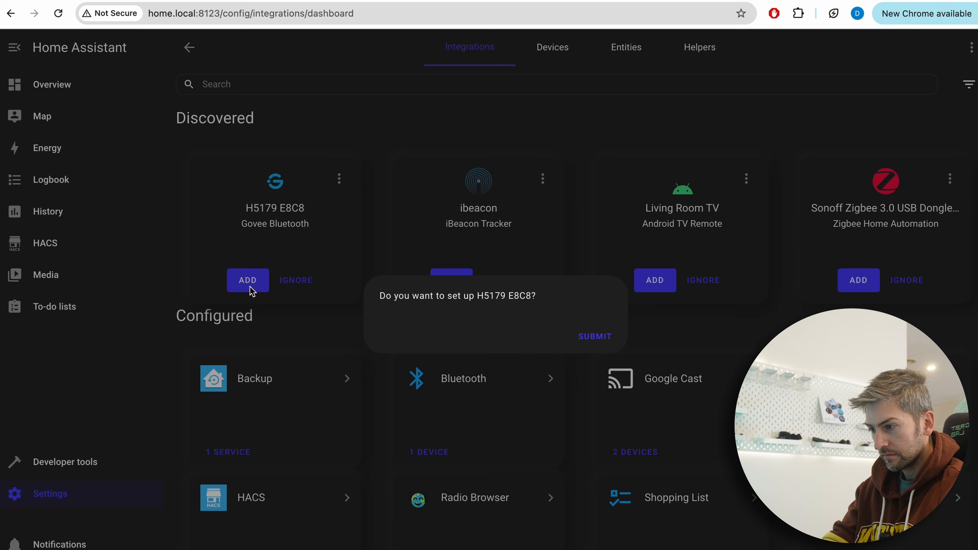
pyautogui.click(602, 342)
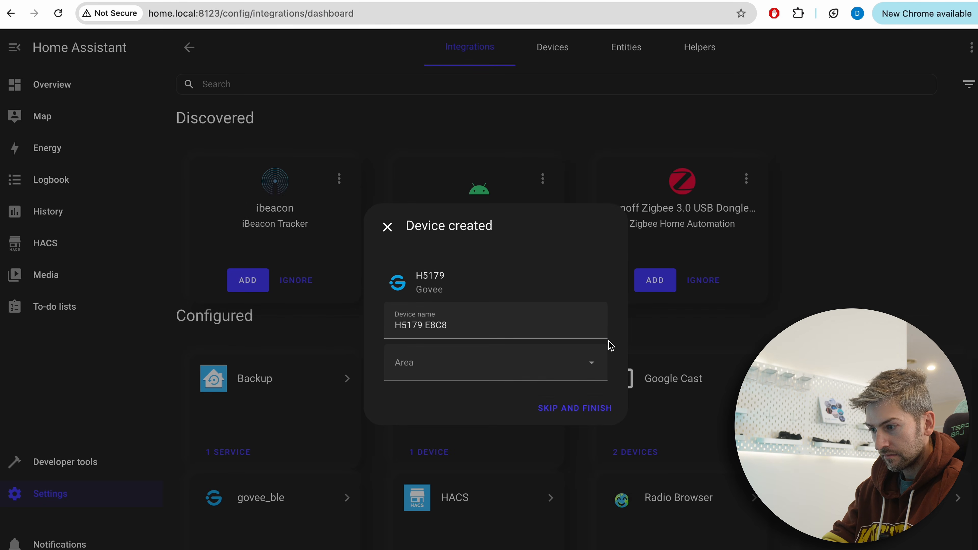
pyautogui.click(584, 409)
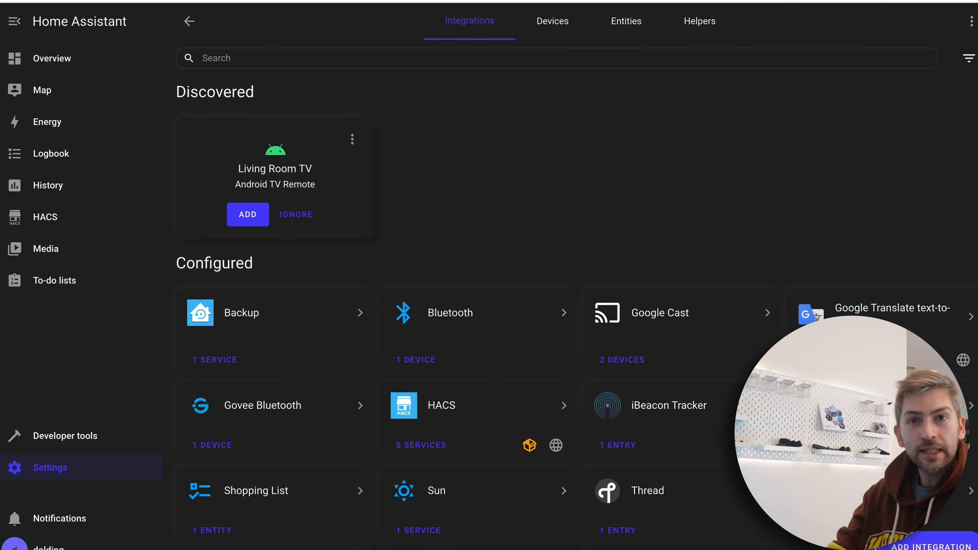
# Add the LIFX integration with the host left empty and set up the device found by discovery
pyautogui.click(896, 541)
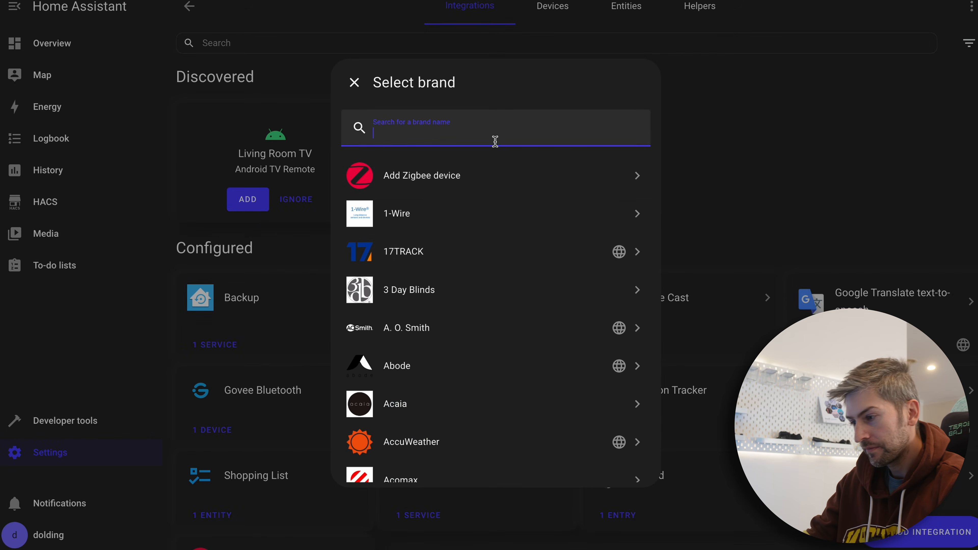
pyautogui.write('lifx')
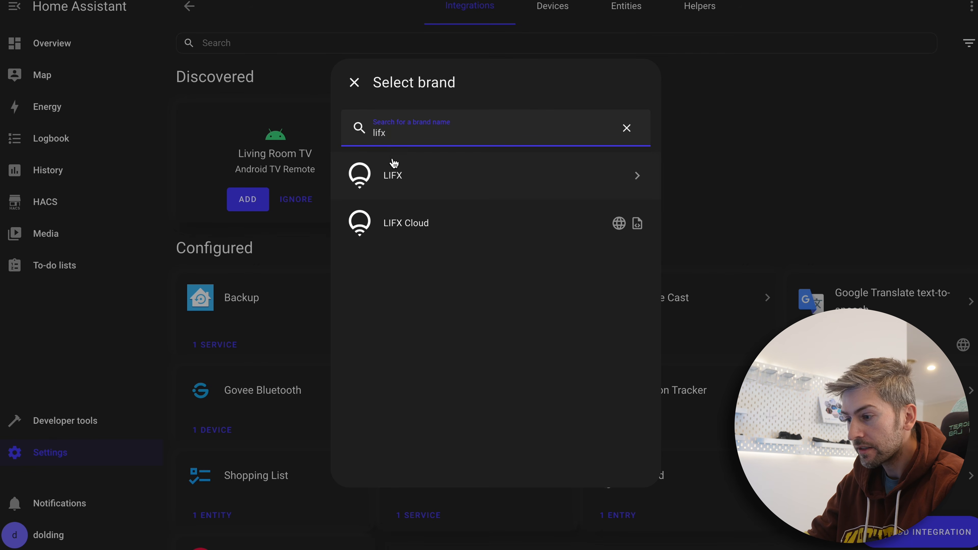
pyautogui.click(407, 180)
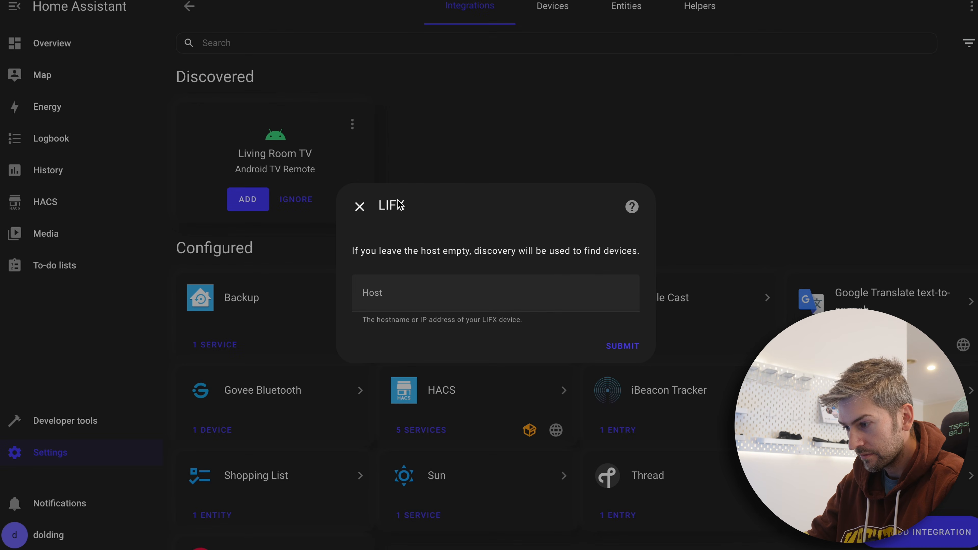
pyautogui.click(630, 353)
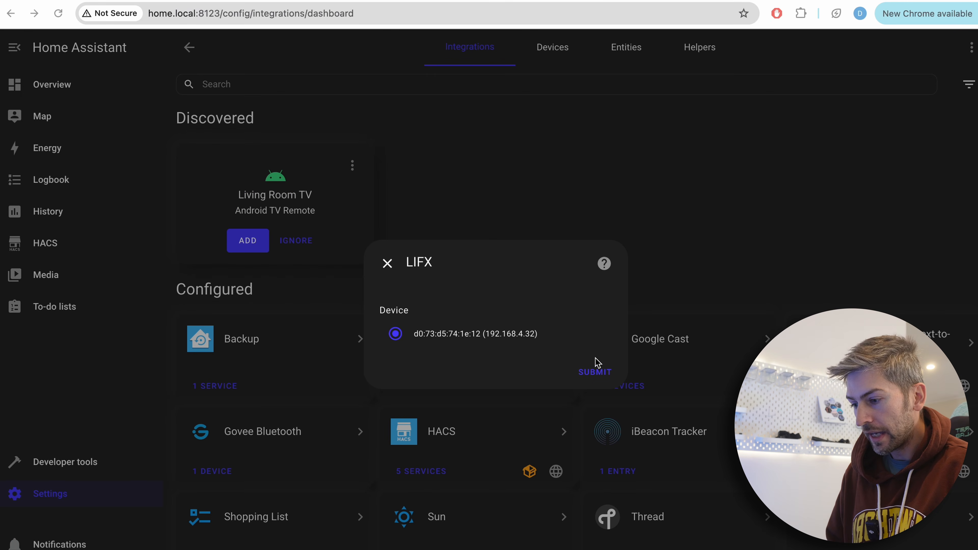
pyautogui.click(587, 374)
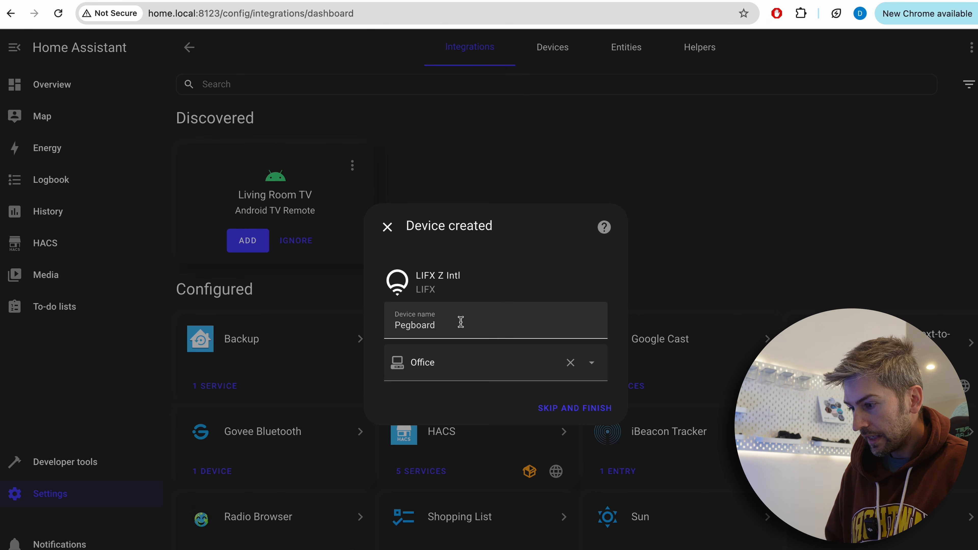
# Assign the LIFX Pegboard device to the Office area, finish its setup and return to the integrations overview
pyautogui.click(467, 327)
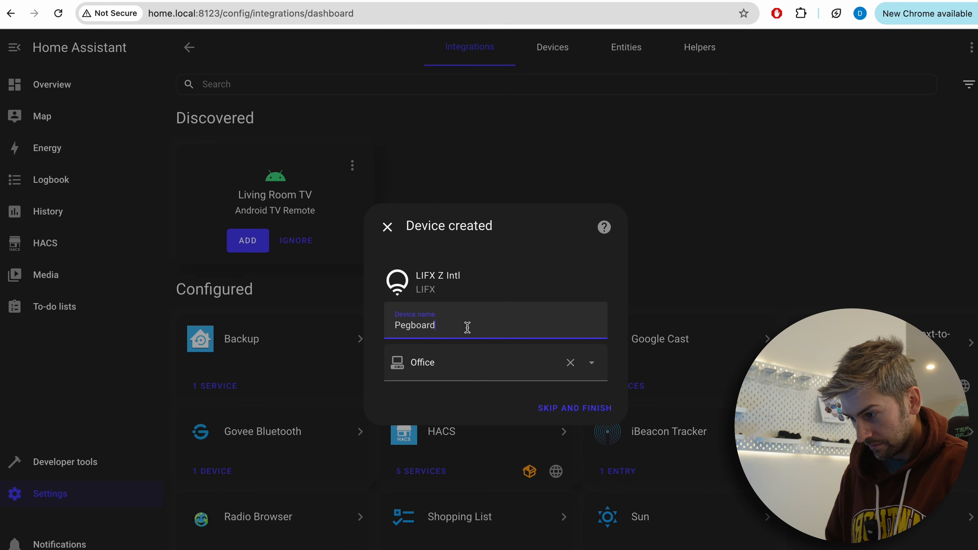
pyautogui.click(489, 364)
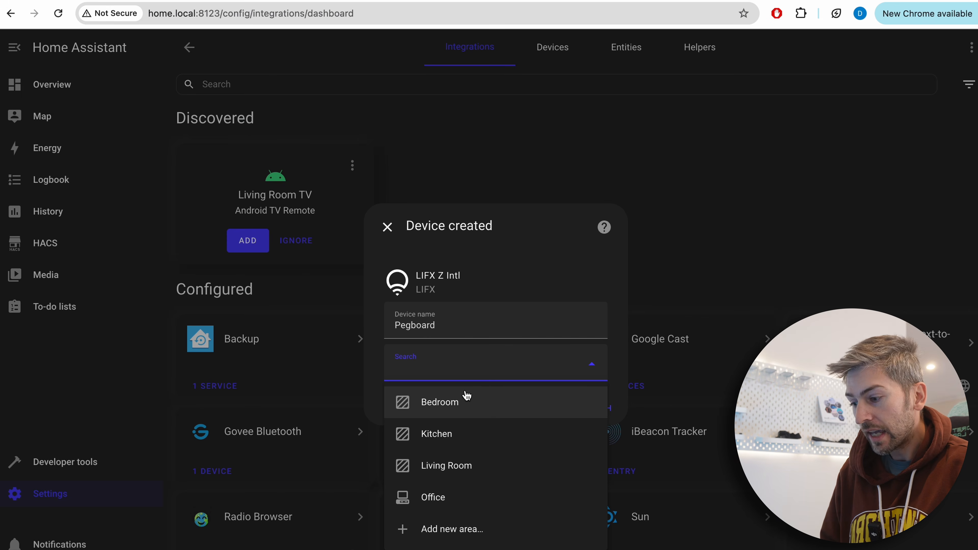
pyautogui.click(476, 501)
pyautogui.click(563, 409)
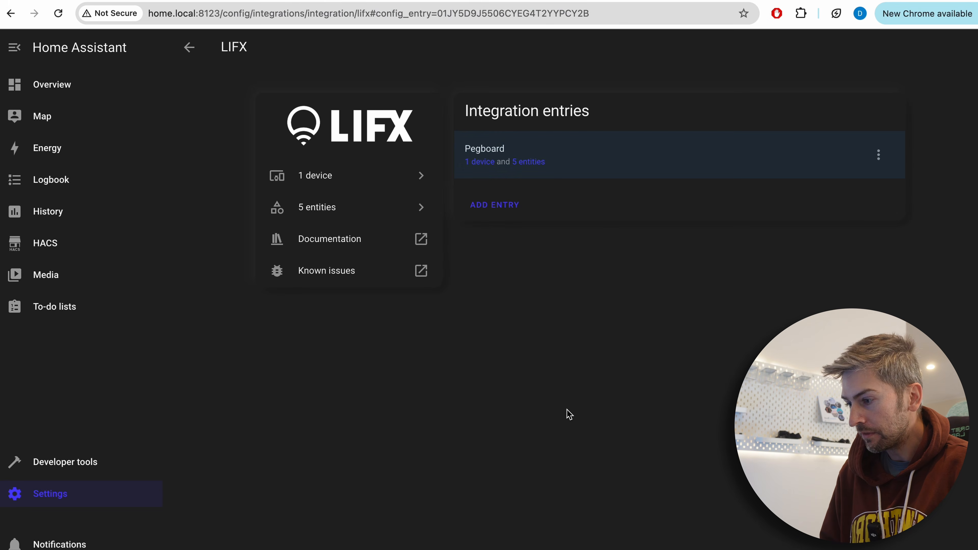
pyautogui.click(79, 496)
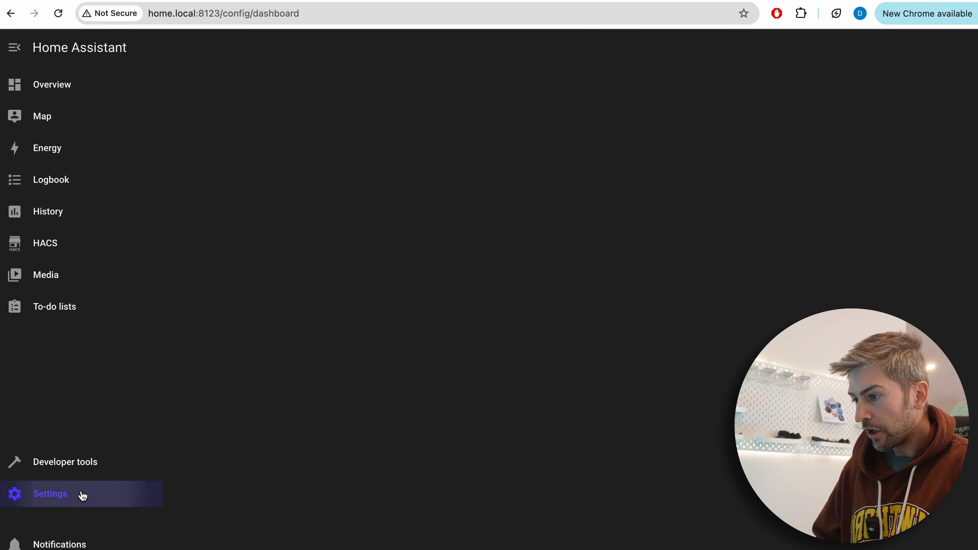
pyautogui.click(509, 165)
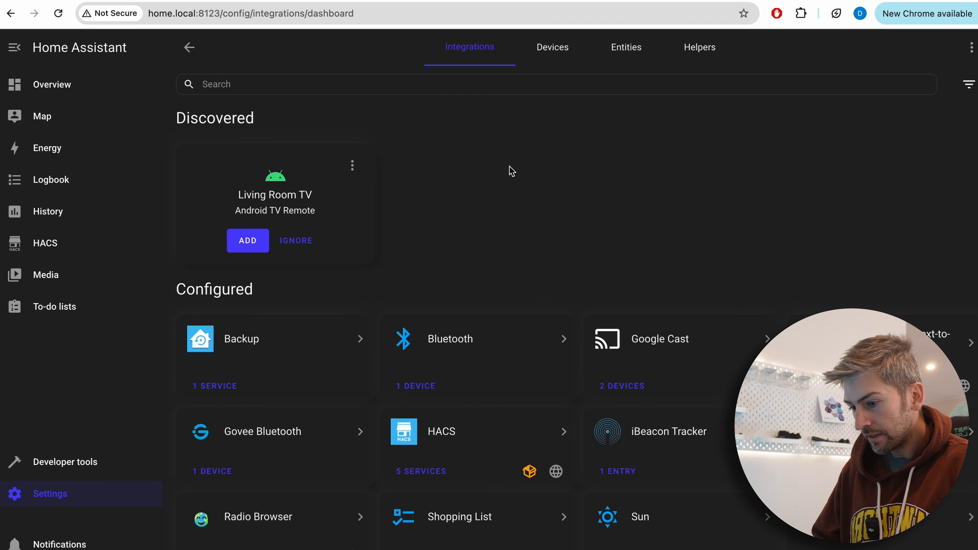
# Add the WiZ integration and set up the discovered WiZ 23274A device
pyautogui.click(922, 549)
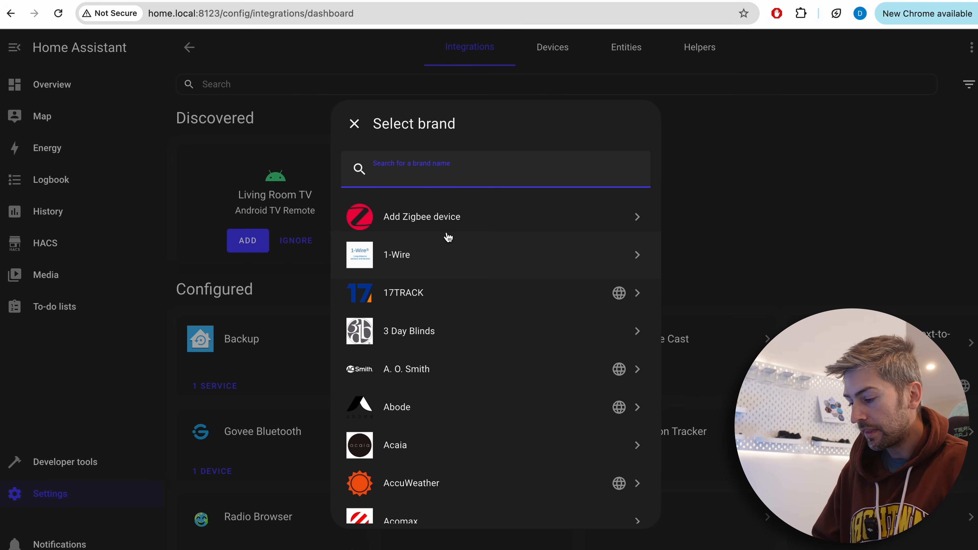
pyautogui.write('wiz')
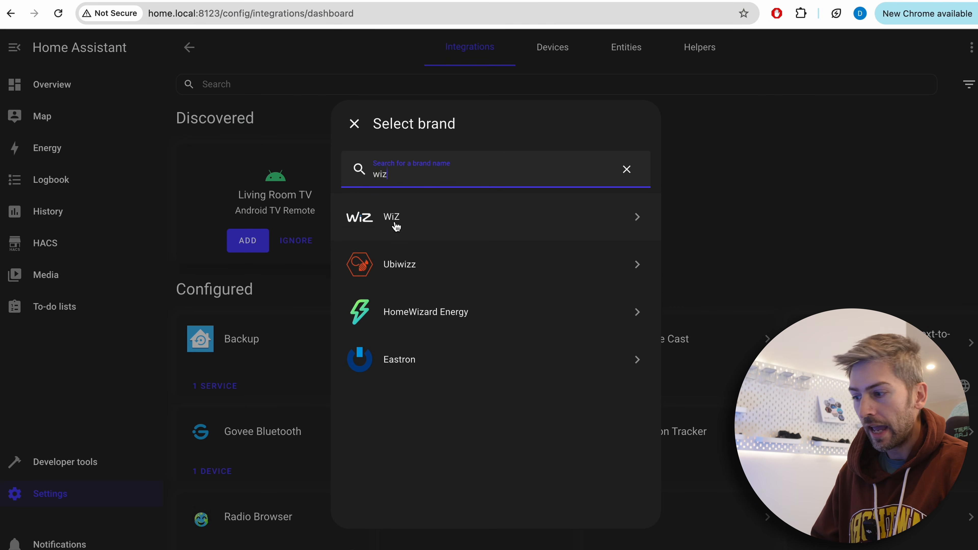
pyautogui.click(396, 227)
pyautogui.click(642, 391)
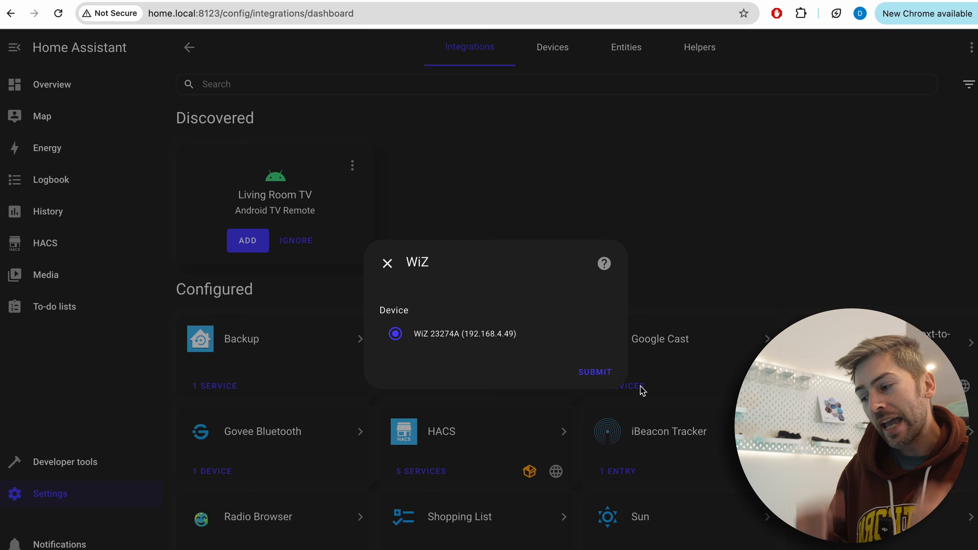
pyautogui.click(595, 373)
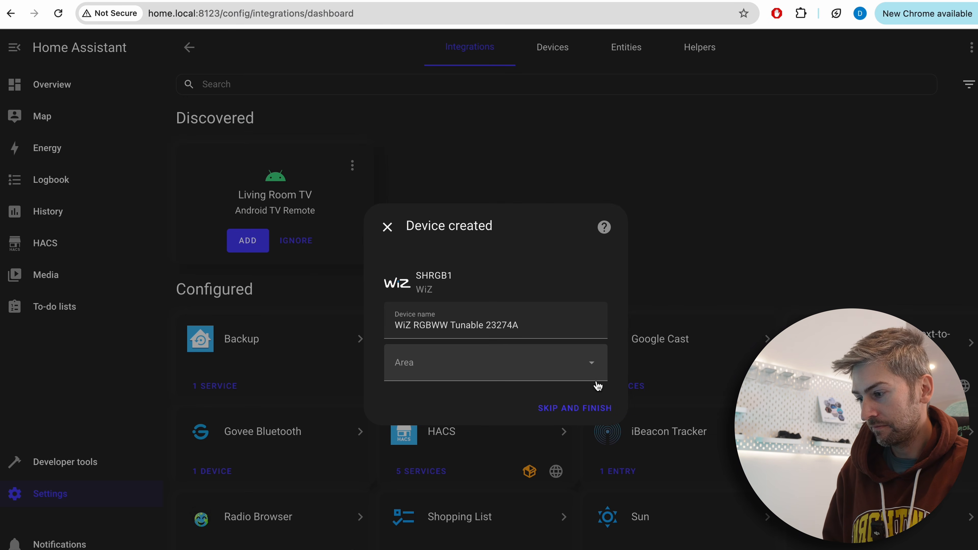
# Assign the WiZ RGBWW Tunable 23274A device to the Office area and finish its setup
pyautogui.click(546, 381)
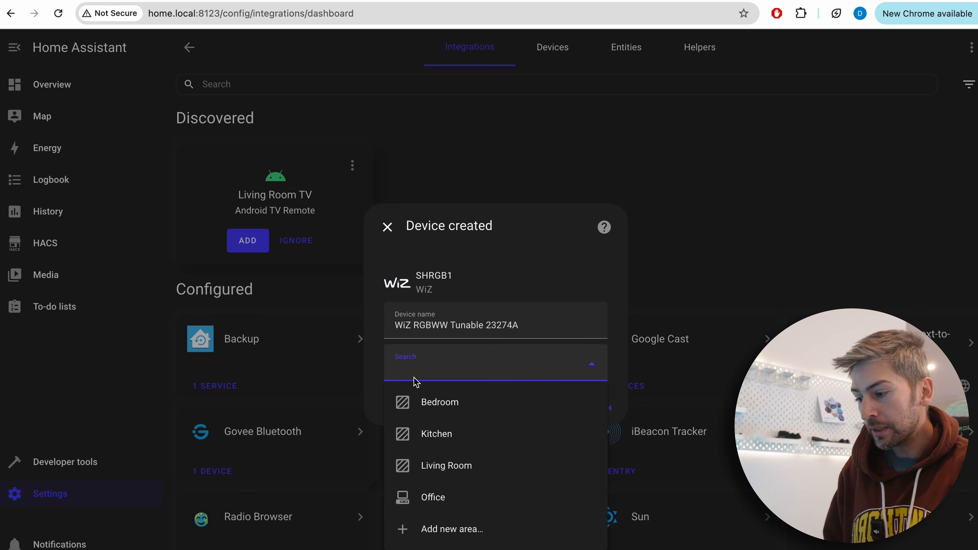
pyautogui.click(457, 499)
pyautogui.click(597, 409)
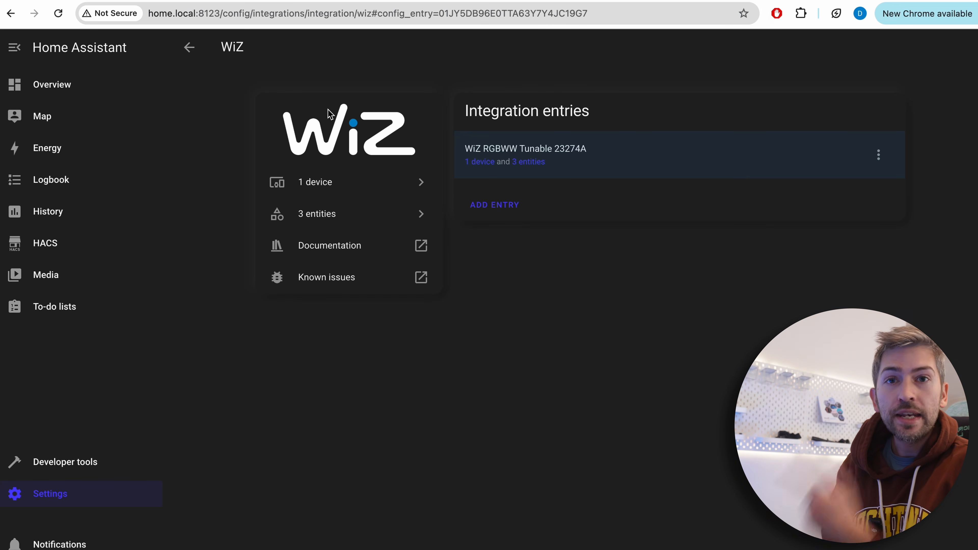
# From the Overview dashboard, switch all Office lights off and back on together
pyautogui.click(58, 83)
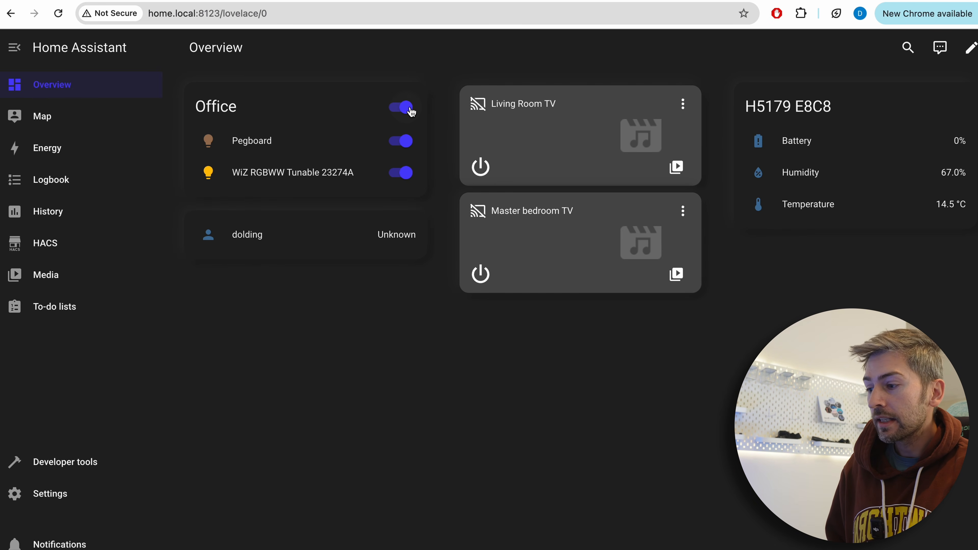
pyautogui.click(410, 109)
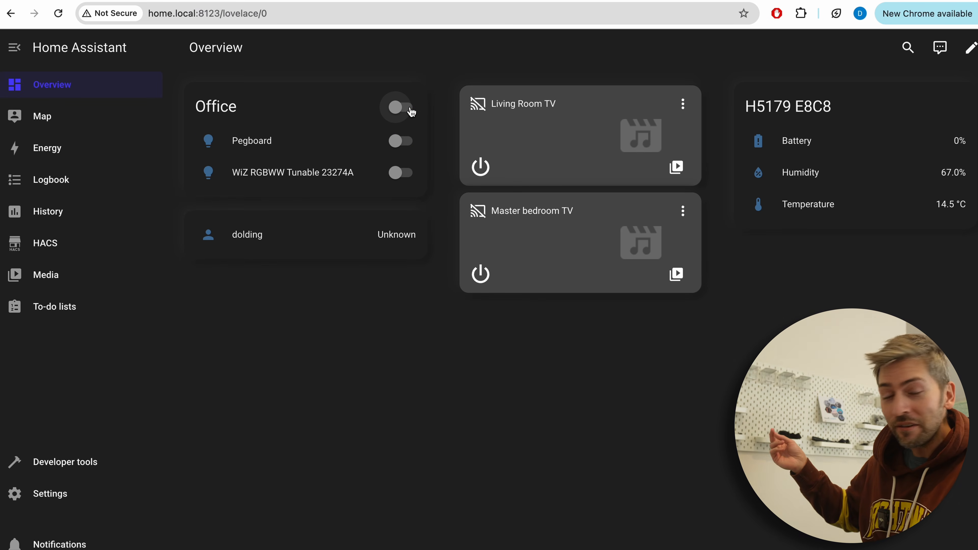
pyautogui.click(411, 109)
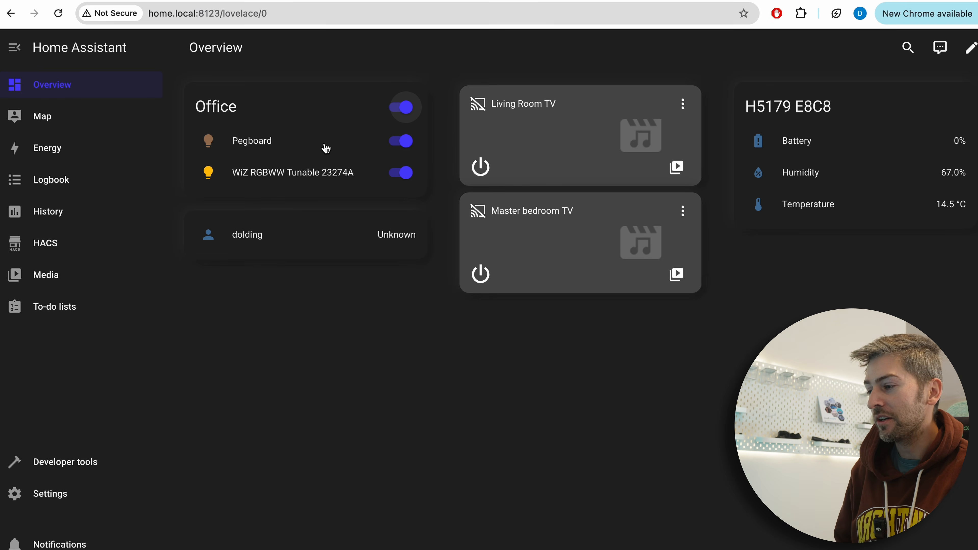
# Set the Office Pegboard light's colour to a deep blue on its colour wheel
pyautogui.click(306, 147)
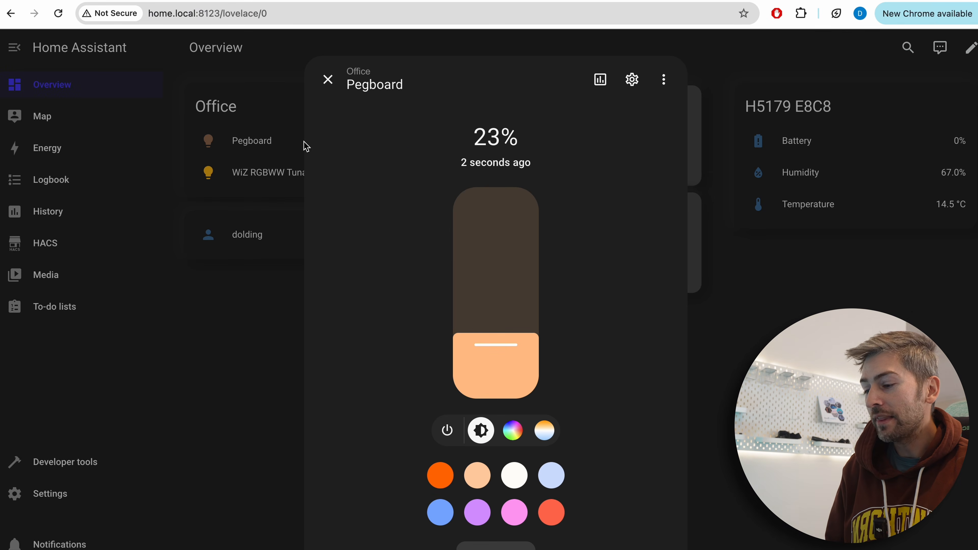
pyautogui.click(513, 431)
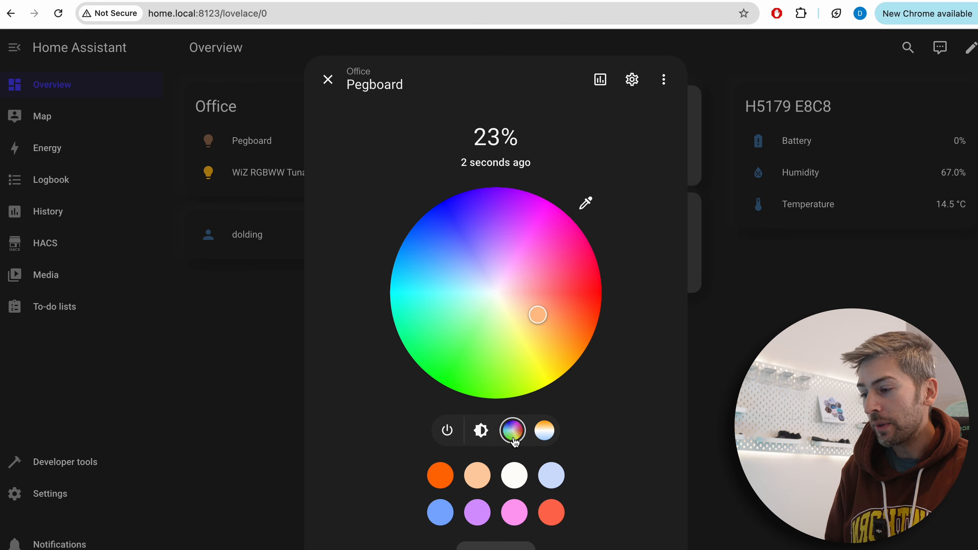
pyautogui.click(466, 252)
pyautogui.click(454, 207)
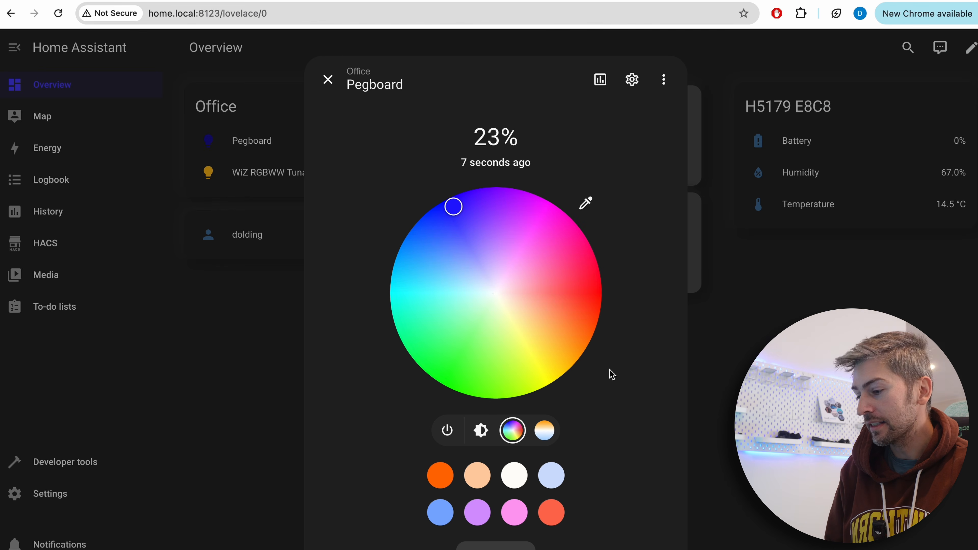
# Raise the Pegboard light's brightness to 100%
pyautogui.click(481, 431)
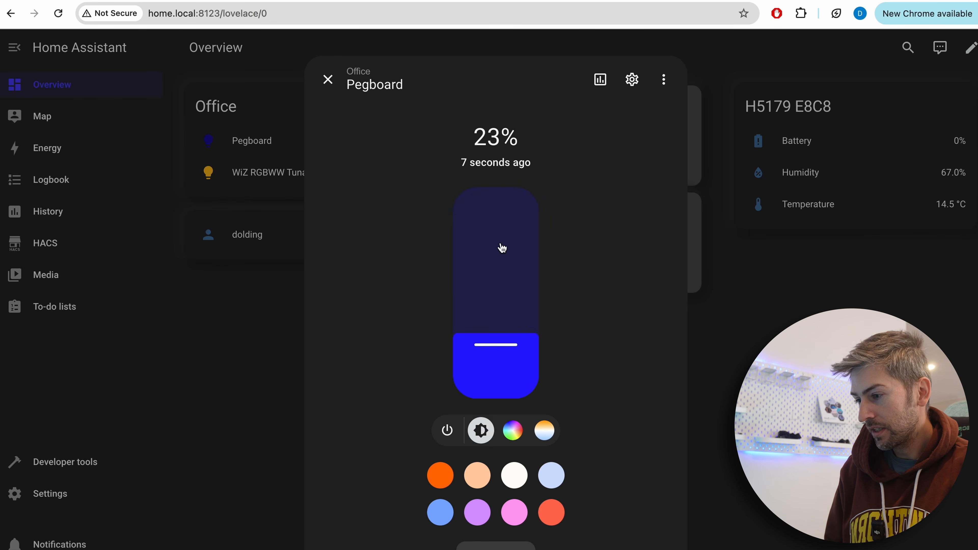
pyautogui.moveTo(497, 274); pyautogui.dragTo(495, 127)
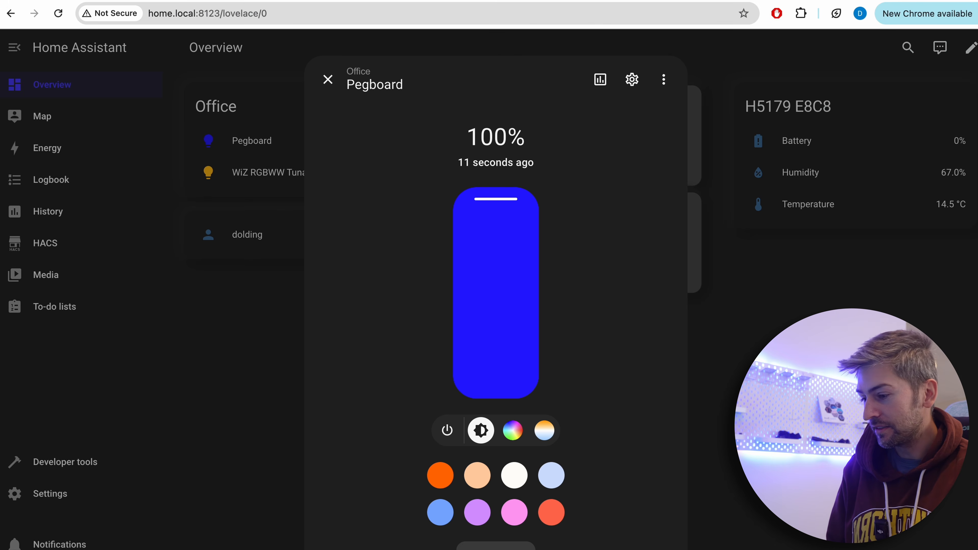
pyautogui.click(496, 546)
pyautogui.click(534, 459)
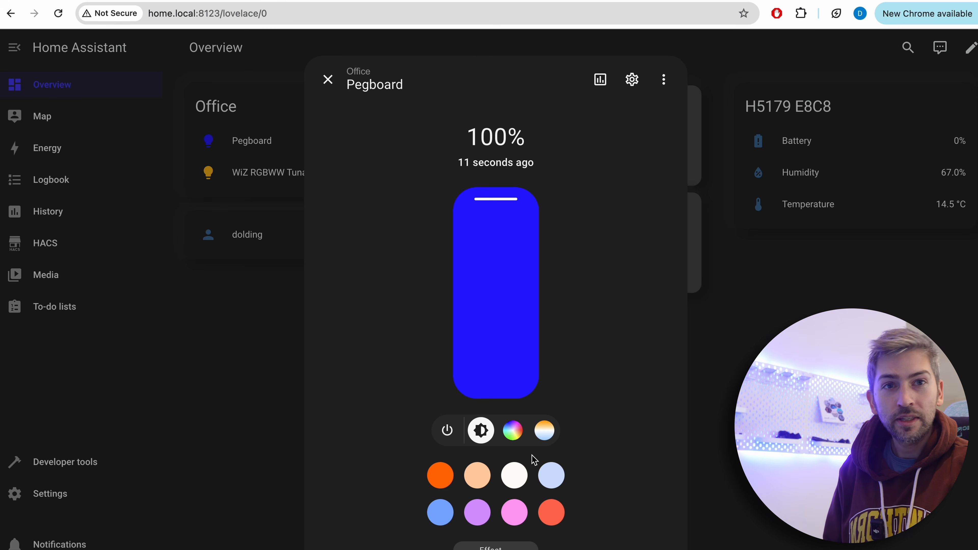
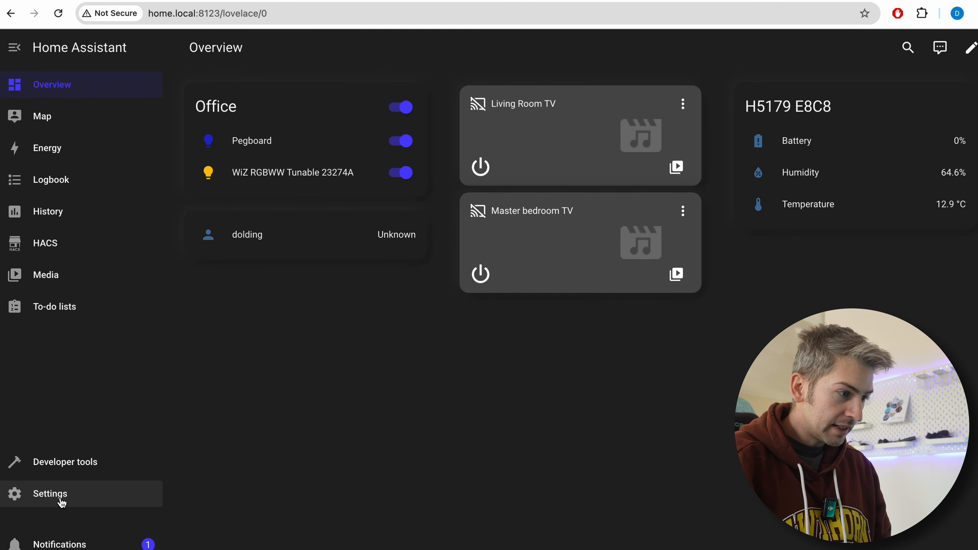
# Start a new dashboard from scratch in the dashboard settings and title it Server Health
pyautogui.click(61, 503)
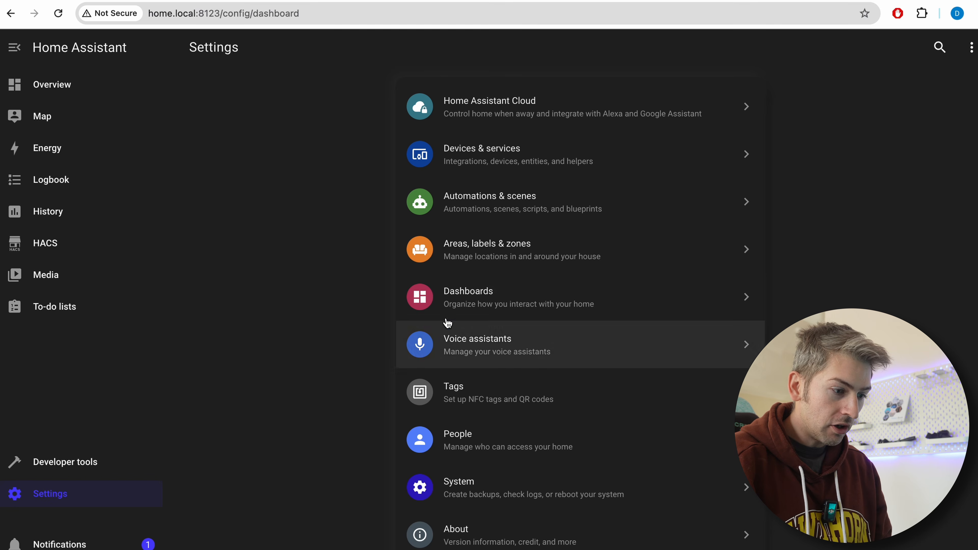
pyautogui.click(471, 306)
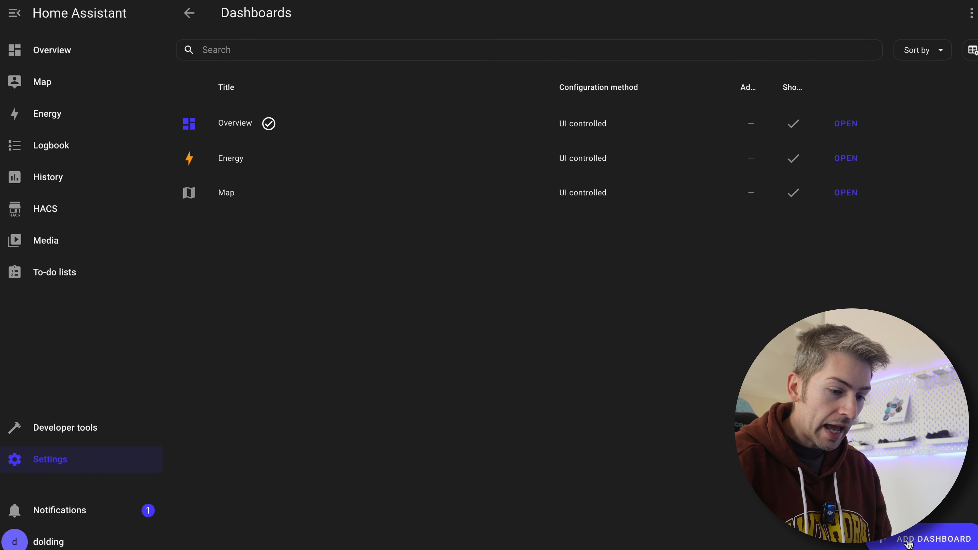
pyautogui.click(908, 544)
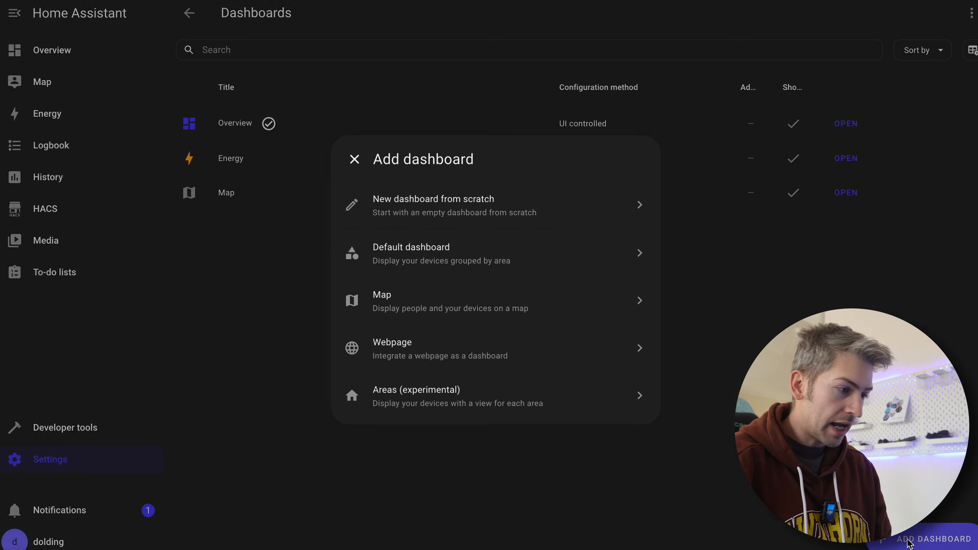
pyautogui.click(532, 217)
pyautogui.click(477, 172)
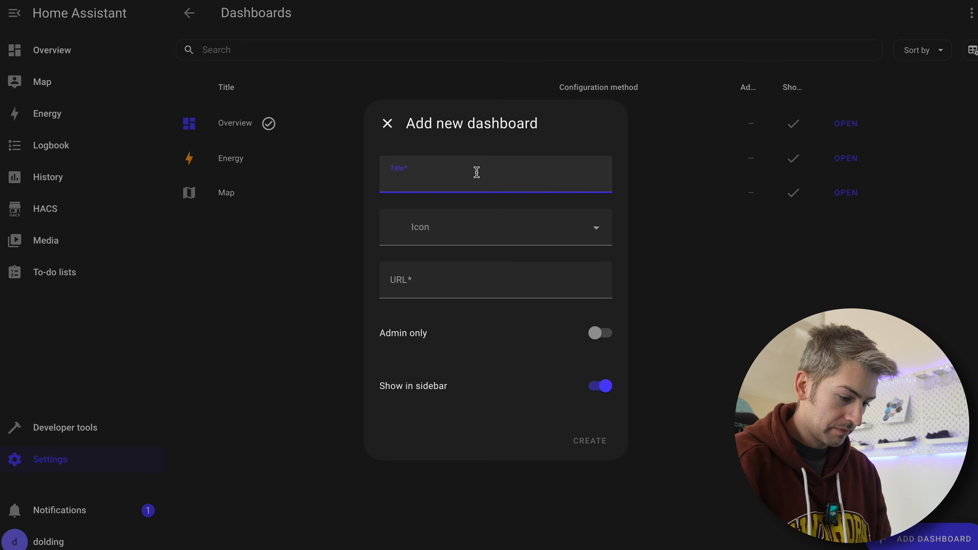
pyautogui.write('Server Health')
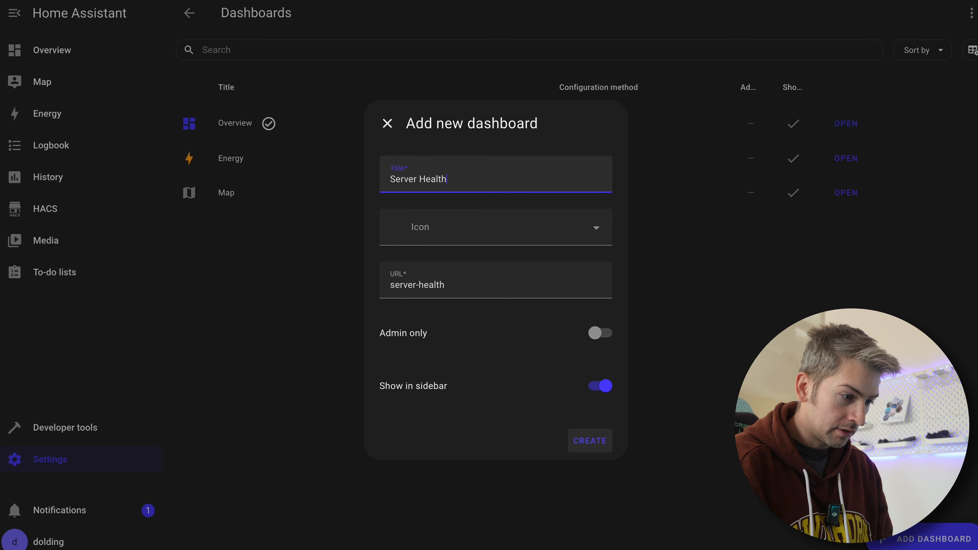
# Give the new dashboard the mdi:server icon, create it, and open the Server Health dashboard
pyautogui.click(468, 224)
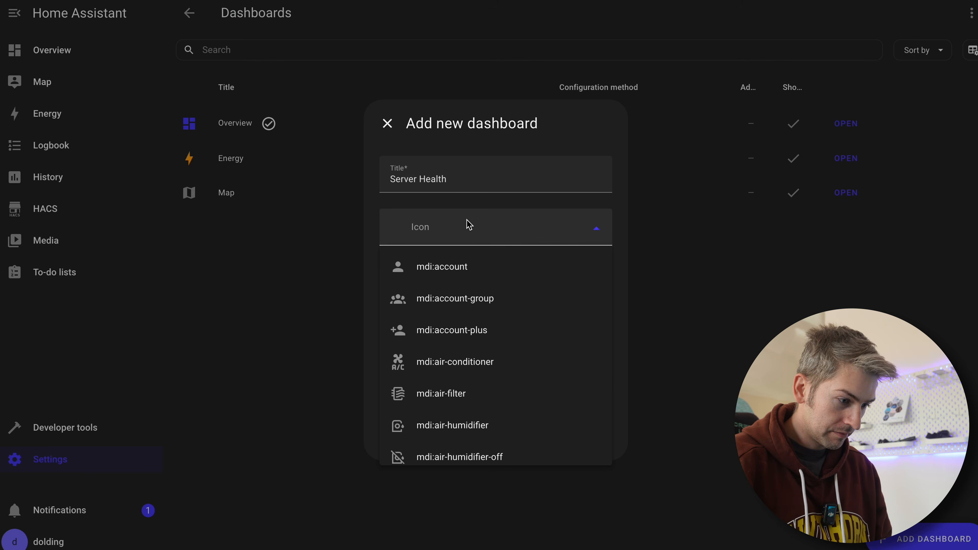
pyautogui.scroll(-10, 463, 351)
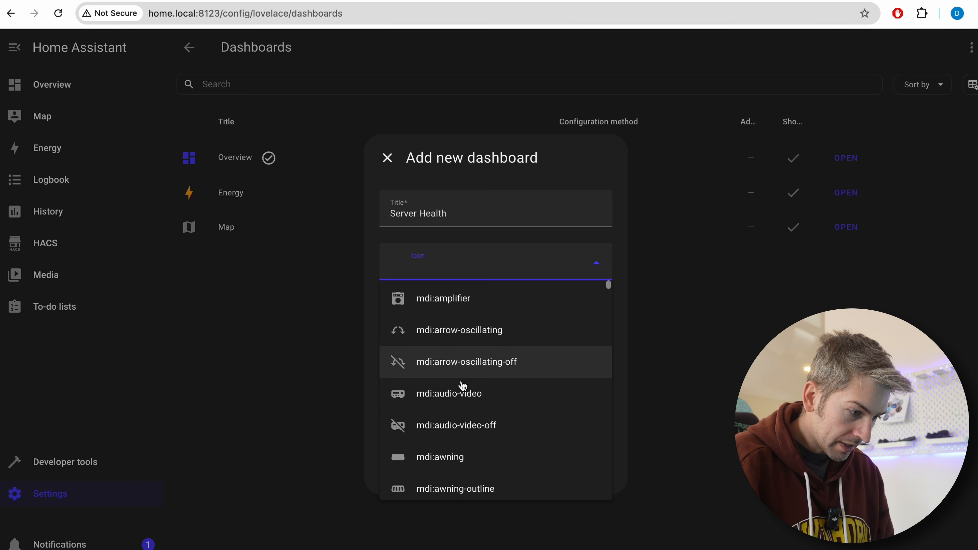
pyautogui.scroll(-10, 463, 386)
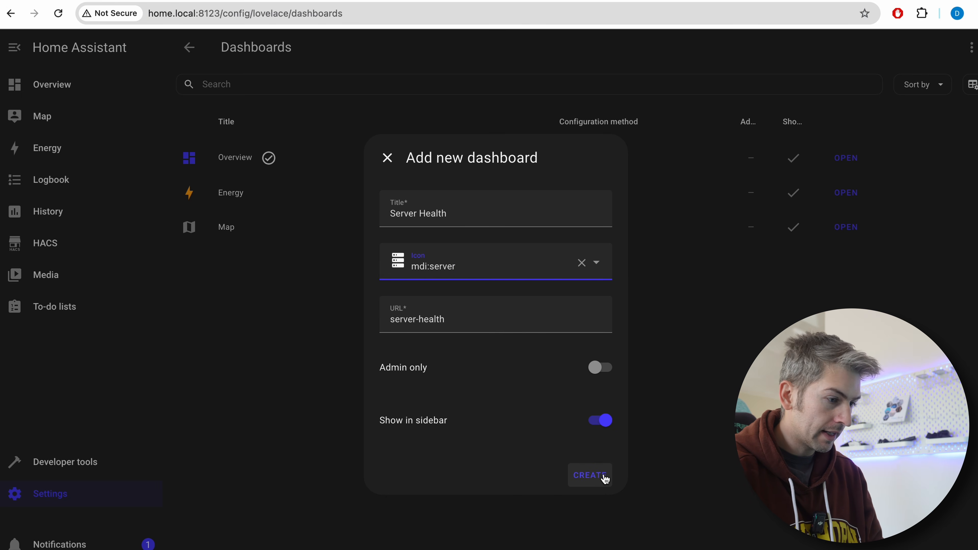
pyautogui.click(590, 475)
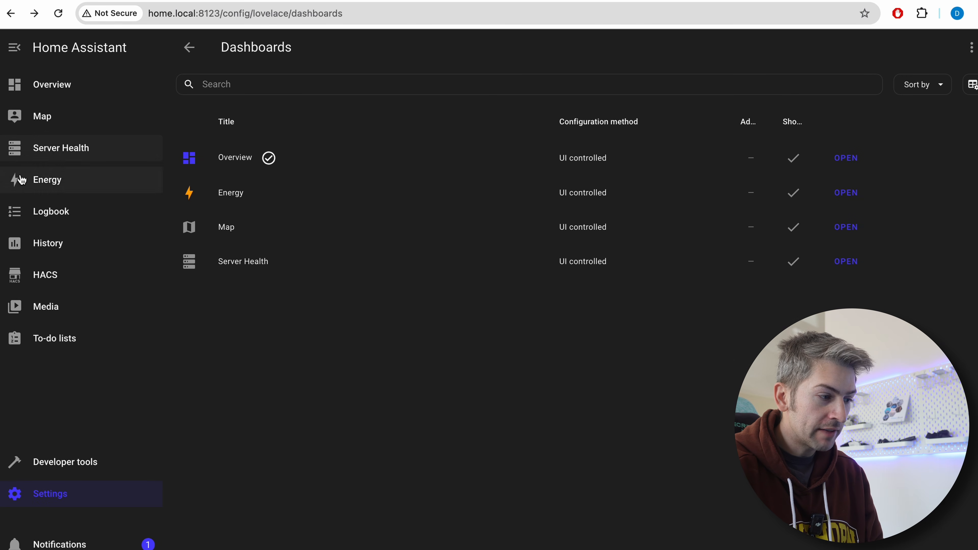
pyautogui.click(74, 161)
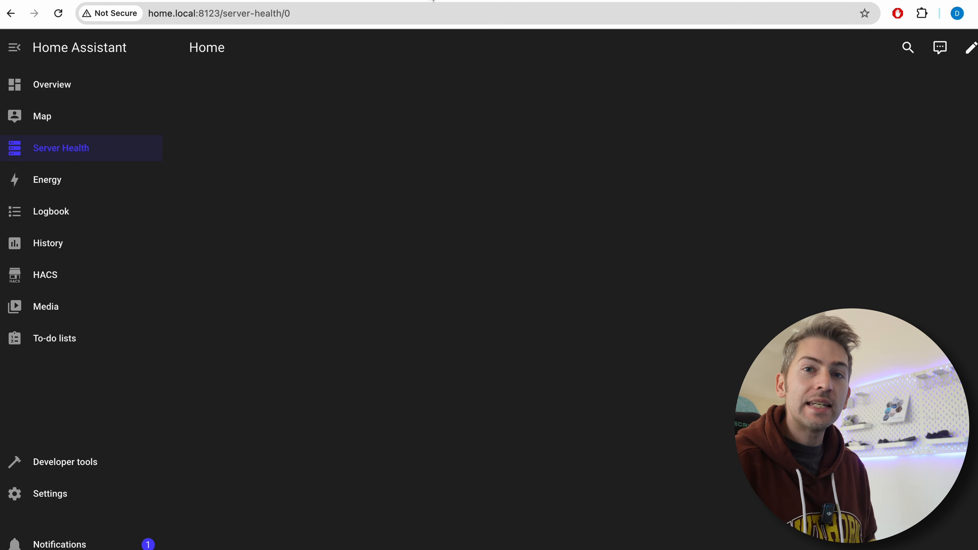
# Start adding the System monitor integration from its documentation page and copy the instance address home.local:8123 from the Server Health page
pyautogui.hotkey('ctrl', 'Tab')
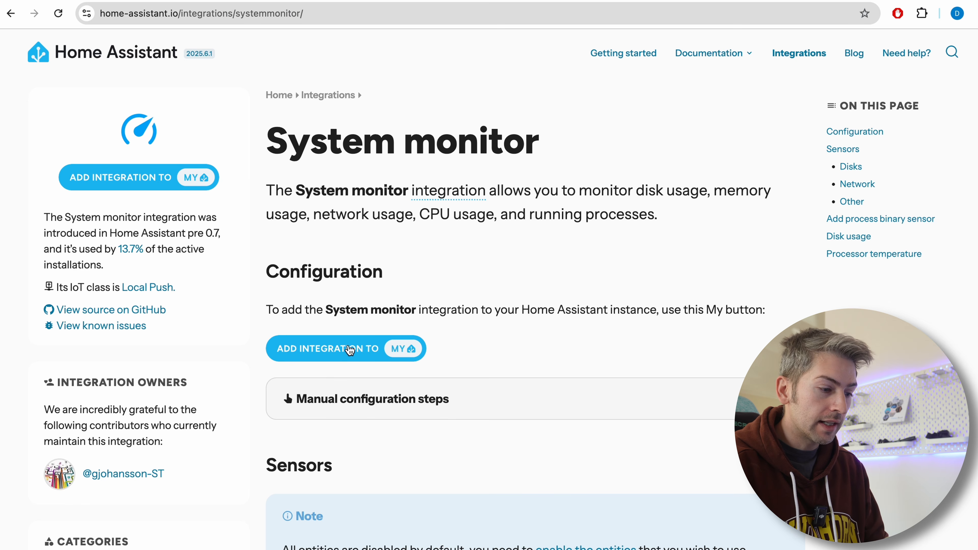
pyautogui.click(371, 356)
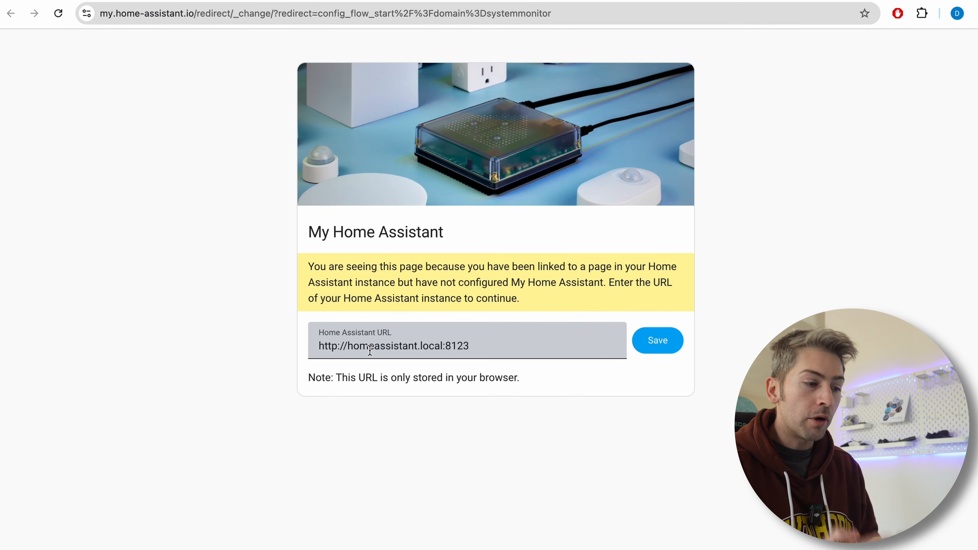
pyautogui.doubleClick(371, 346)
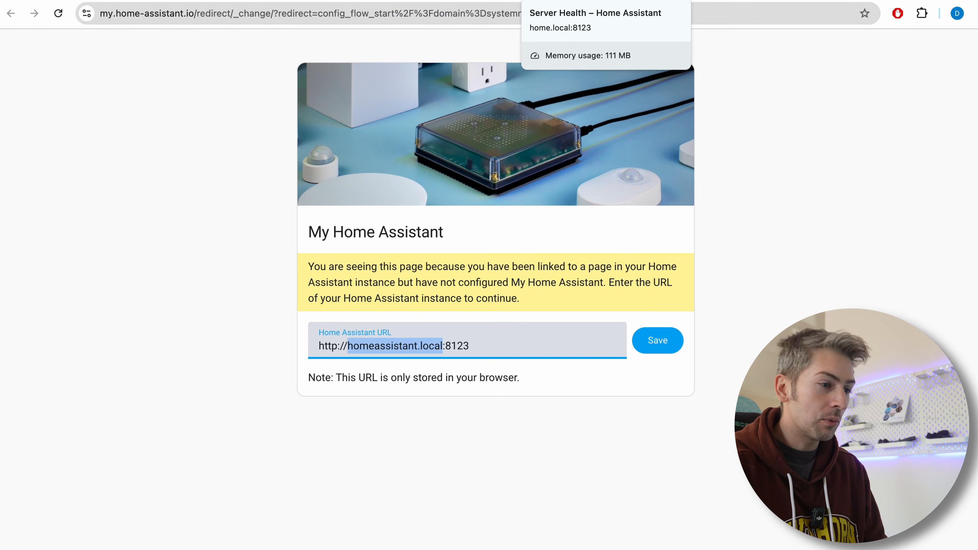
pyautogui.click(578, 1)
pyautogui.moveTo(218, 10); pyautogui.dragTo(129, 16)
pyautogui.hotkey('ctrl', 'c')
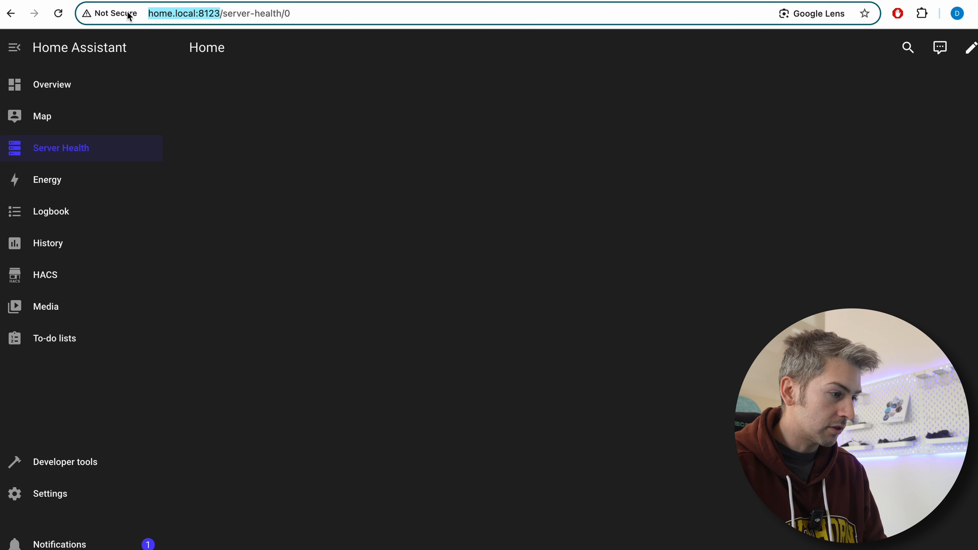
pyautogui.hotkey('ctrl', 'Tab')
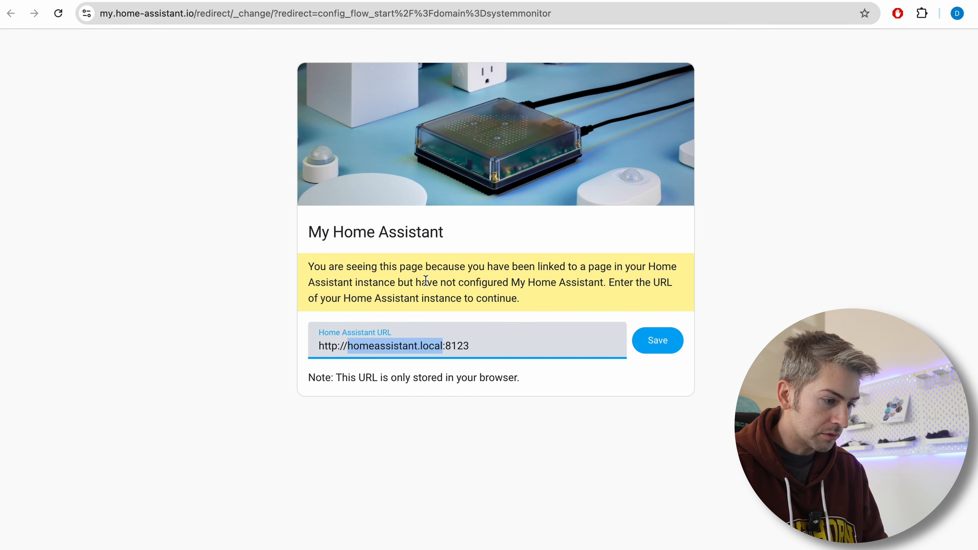
pyautogui.hotkey('ctrl', 'v')
pyautogui.doubleClick(492, 345)
pyautogui.press('BackSpace')
pyautogui.press('BackSpace')
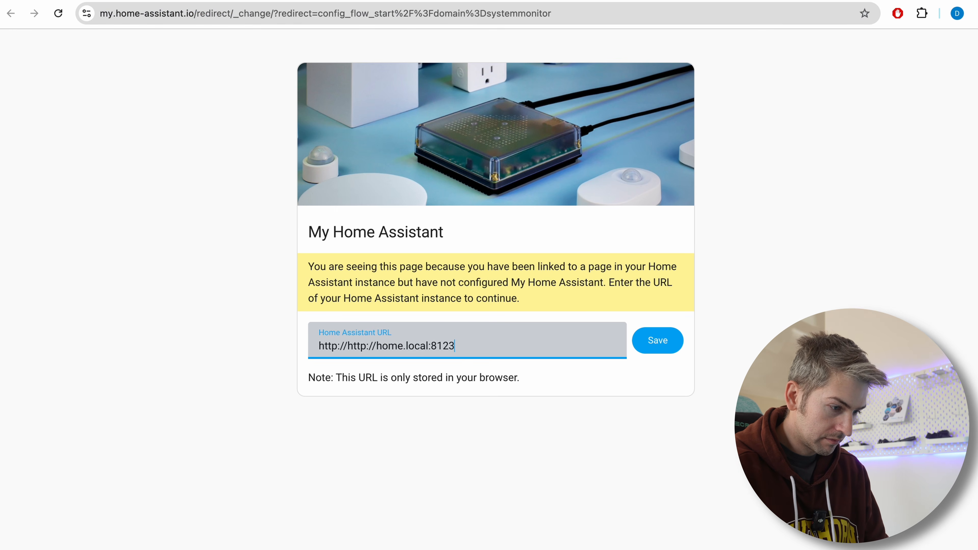
pyautogui.moveTo(348, 342); pyautogui.dragTo(284, 345)
pyautogui.press('BackSpace')
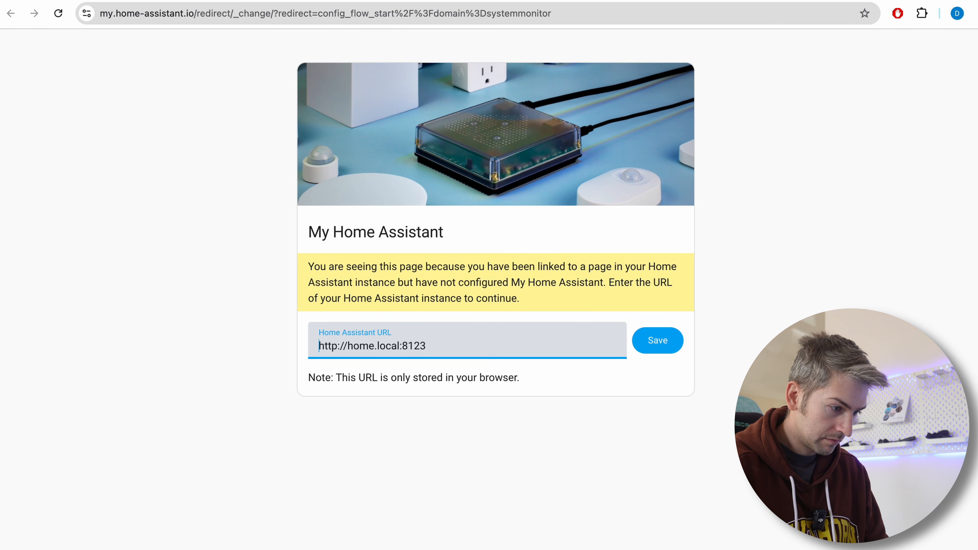
pyautogui.click(657, 341)
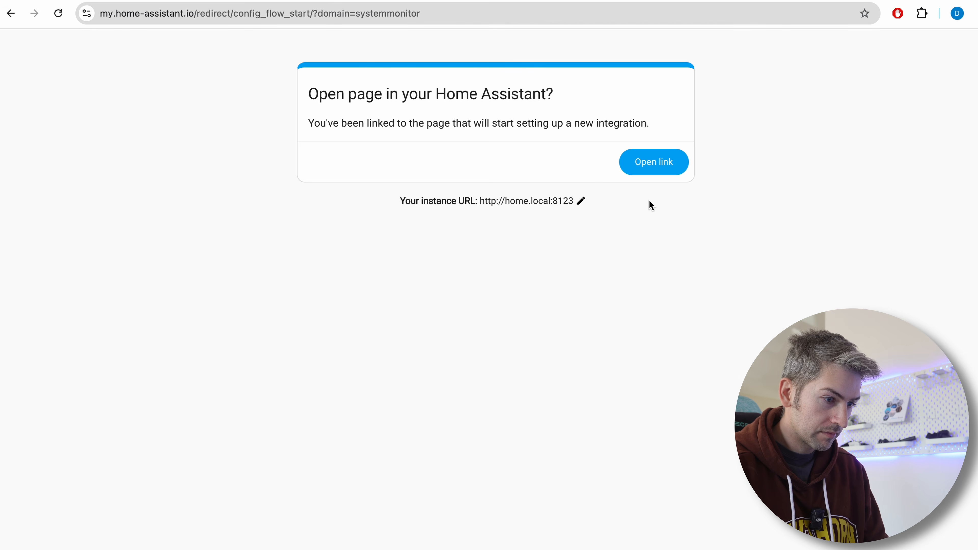
# Open the integration link in Home Assistant, set up System Monitor, and assign its device to the Office area
pyautogui.click(641, 166)
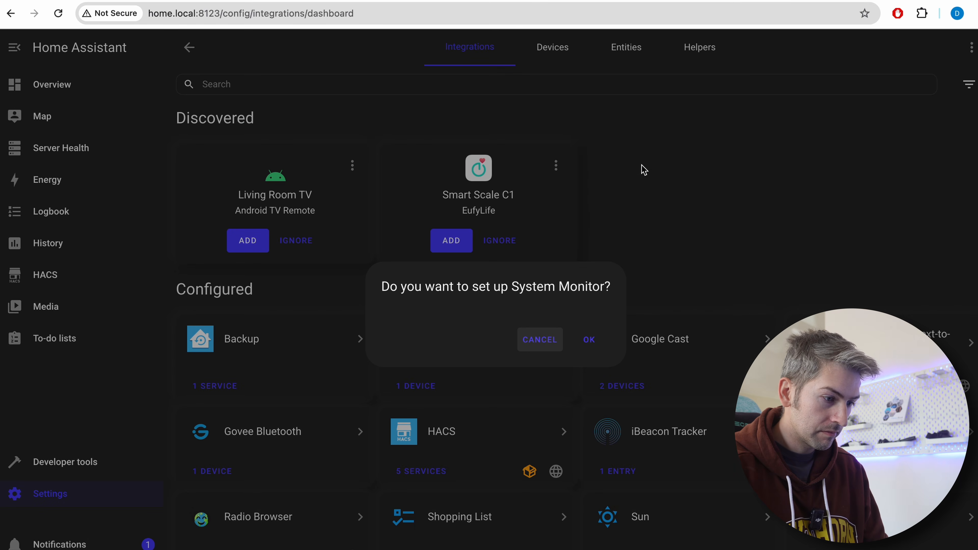
pyautogui.click(589, 340)
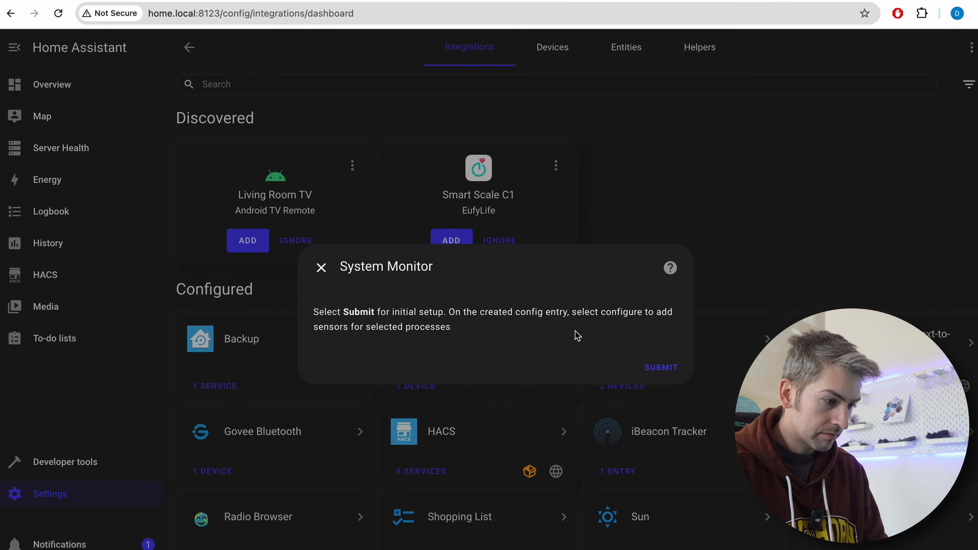
pyautogui.click(666, 369)
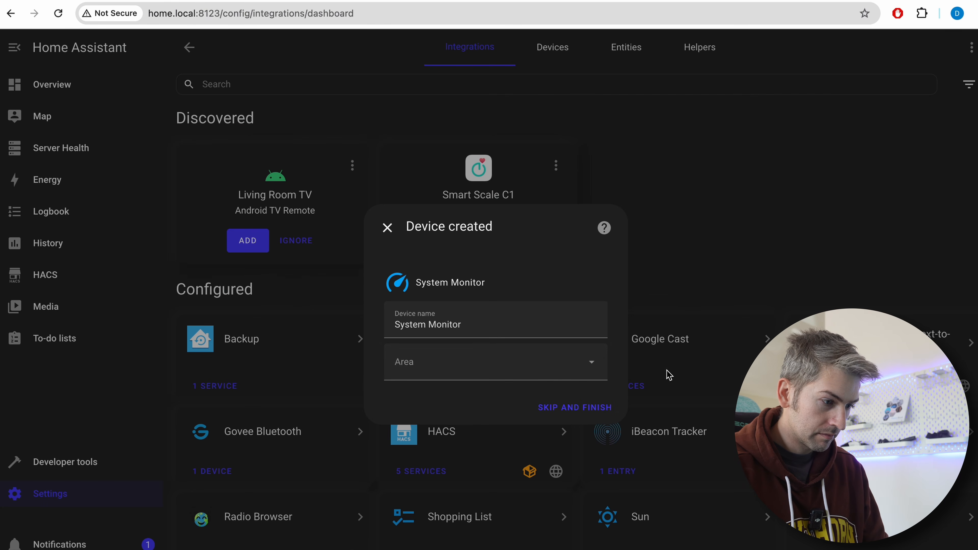
pyautogui.click(528, 360)
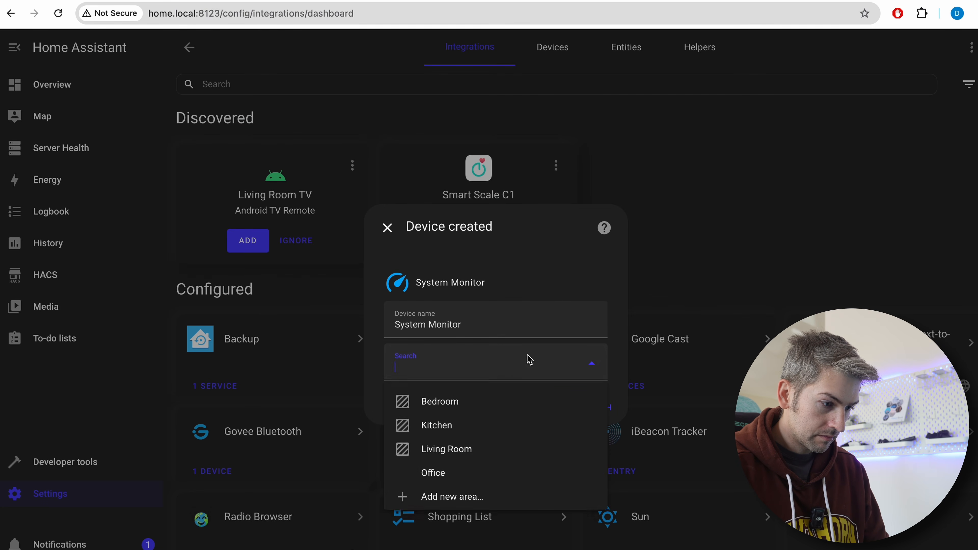
pyautogui.click(487, 493)
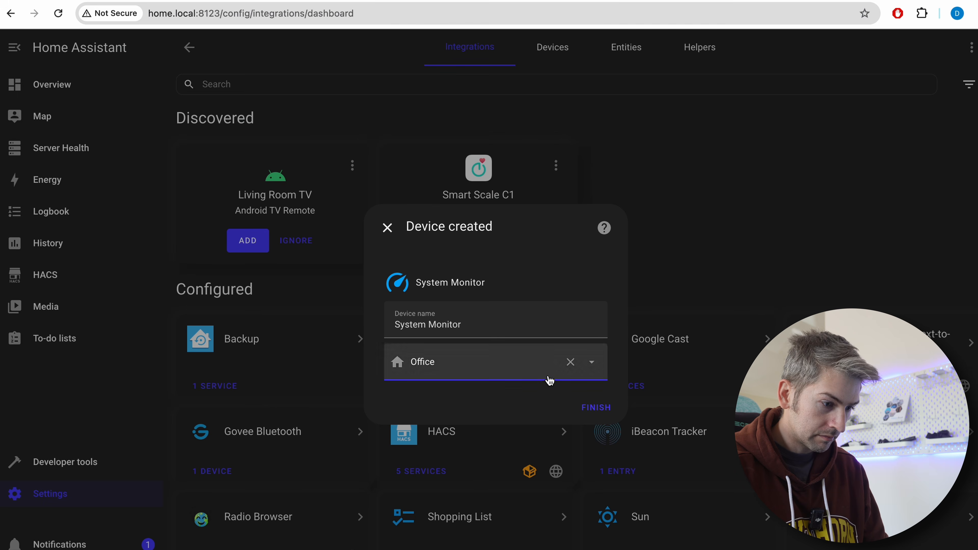
pyautogui.click(597, 409)
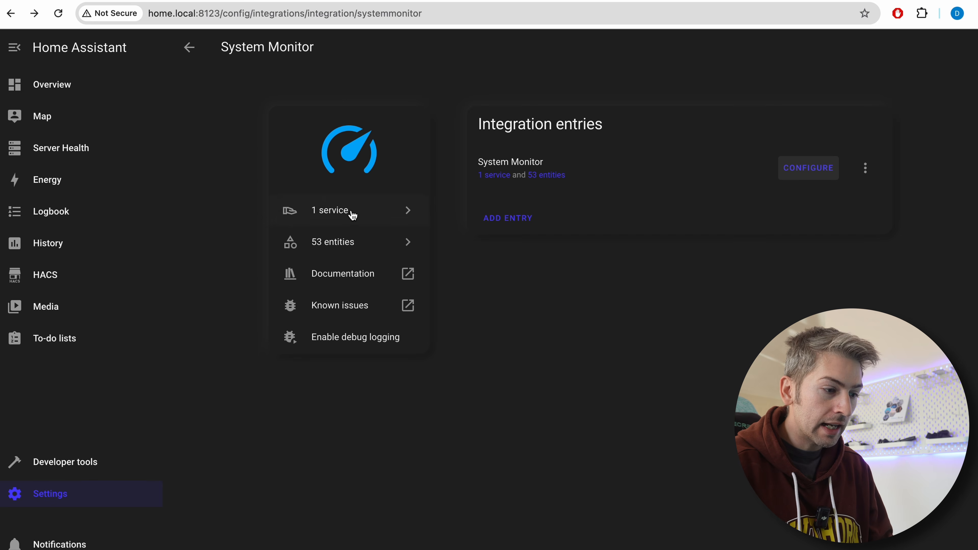
# Enable the Disk free / entity in the System Monitor integration's entity list
pyautogui.click(348, 248)
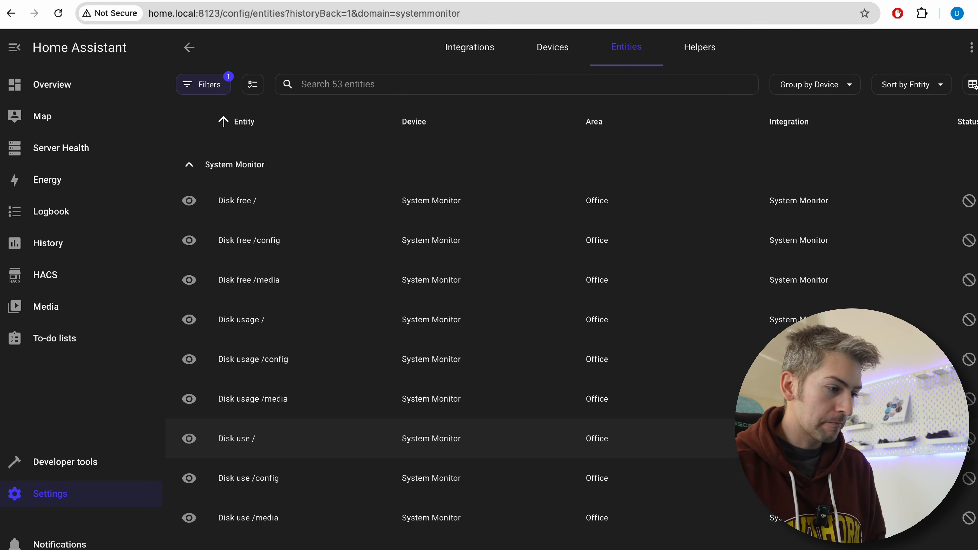
pyautogui.click(346, 206)
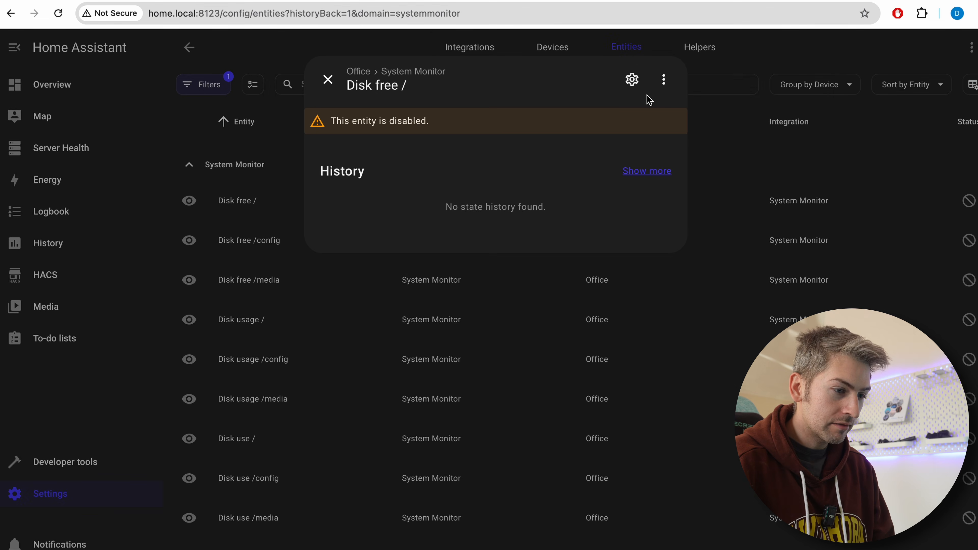
pyautogui.click(632, 81)
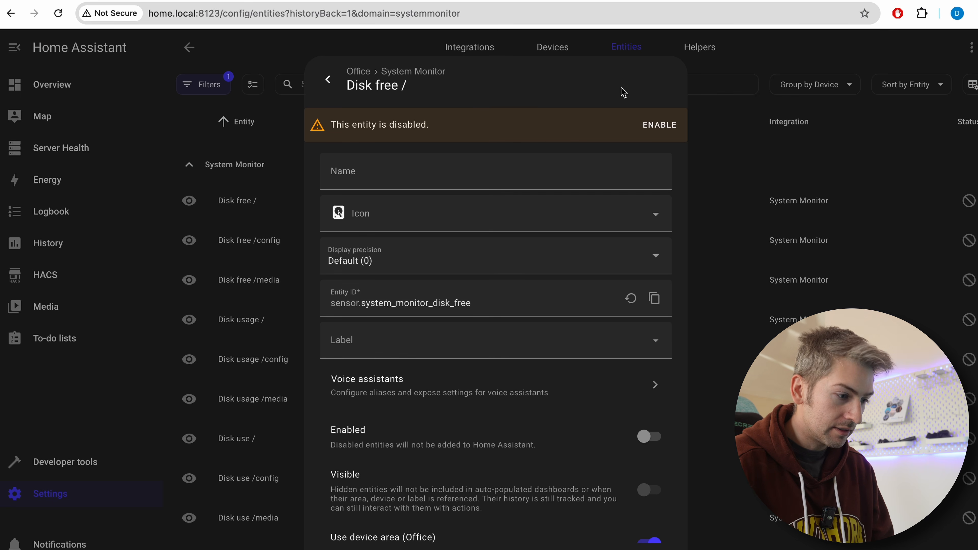
pyautogui.click(647, 436)
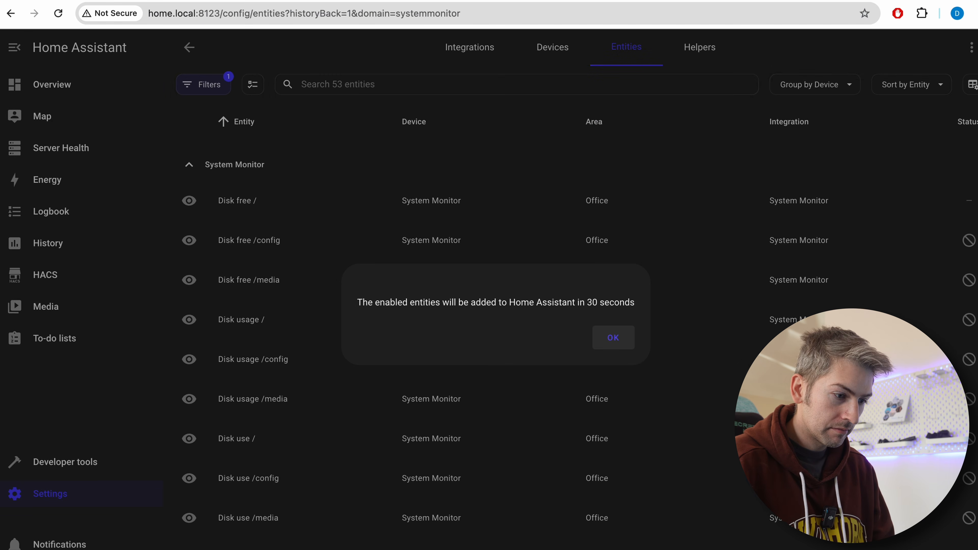
pyautogui.click(611, 343)
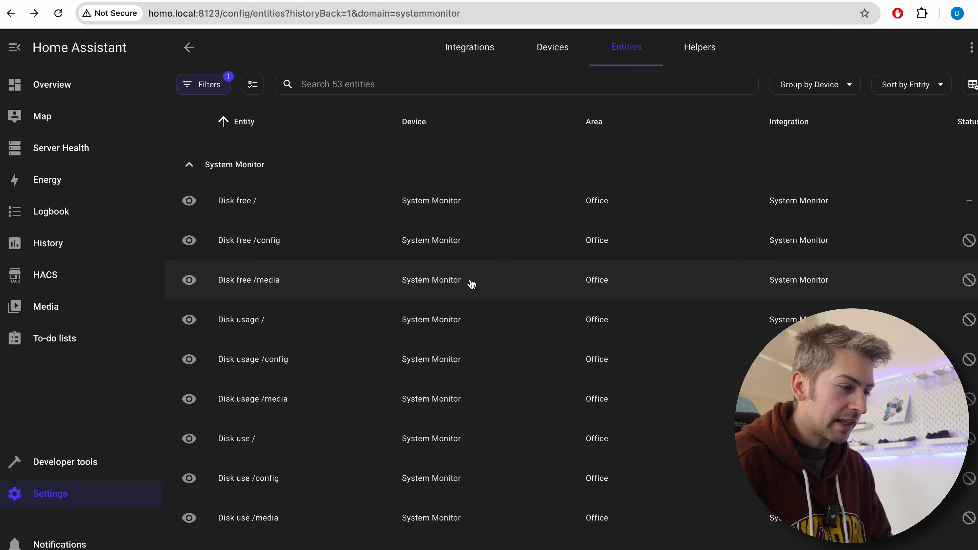
# Enable System Monitor's Memory free entity
pyautogui.scroll(-10, 486, 308)
pyautogui.click(481, 337)
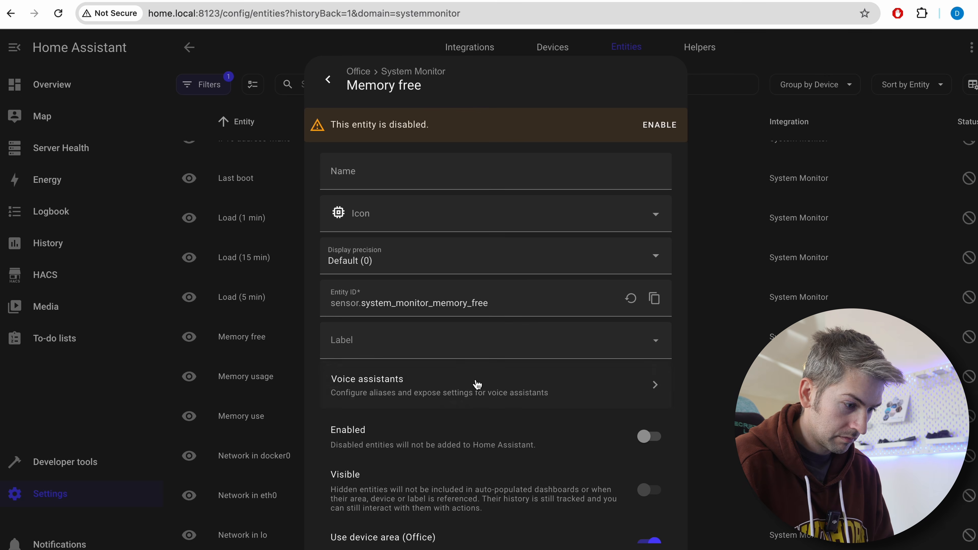
pyautogui.click(650, 437)
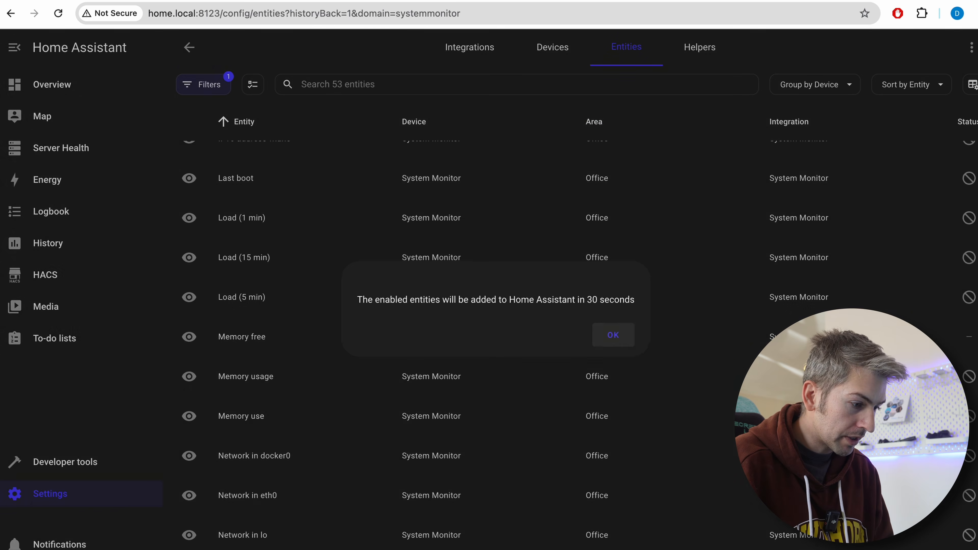
pyautogui.click(618, 339)
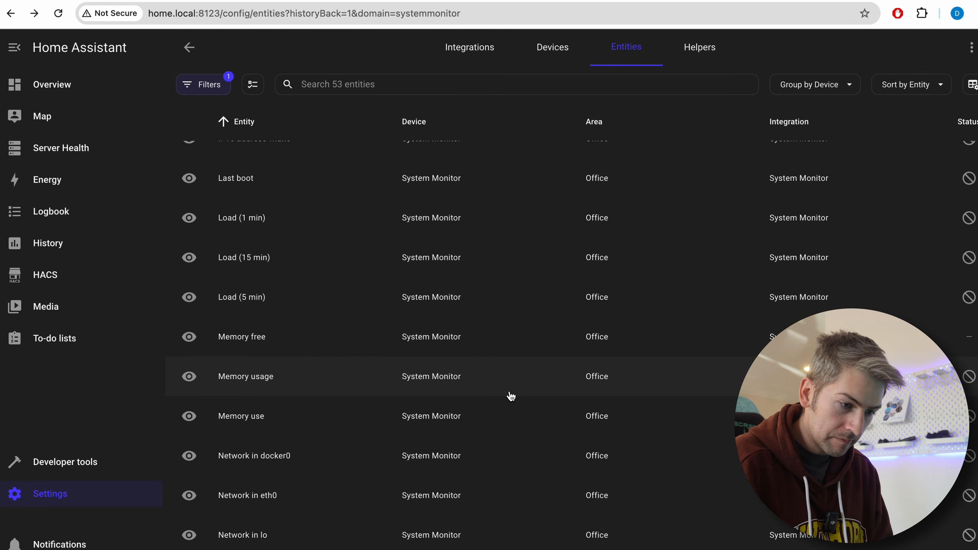
# Enable System Monitor's Memory usage entity
pyautogui.click(511, 388)
pyautogui.click(624, 89)
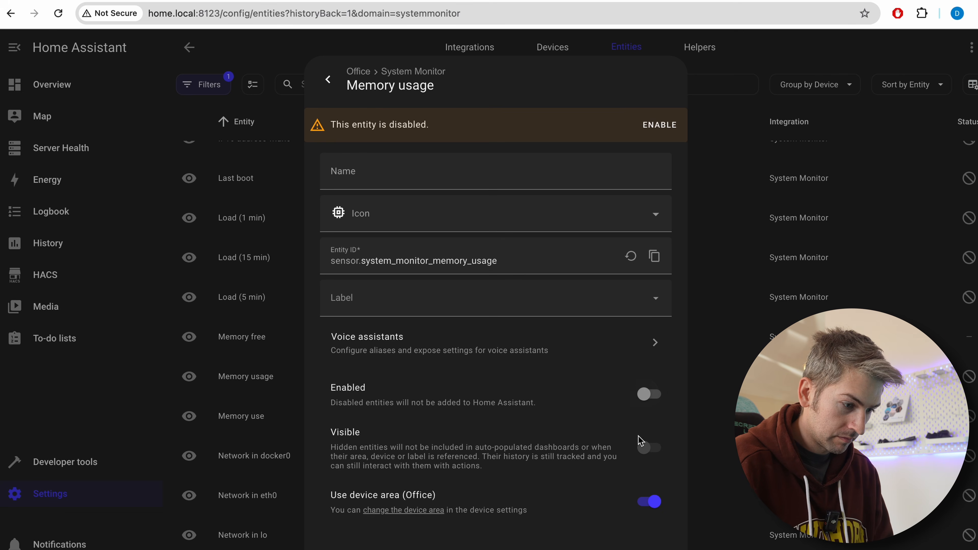
pyautogui.click(652, 405)
pyautogui.click(653, 549)
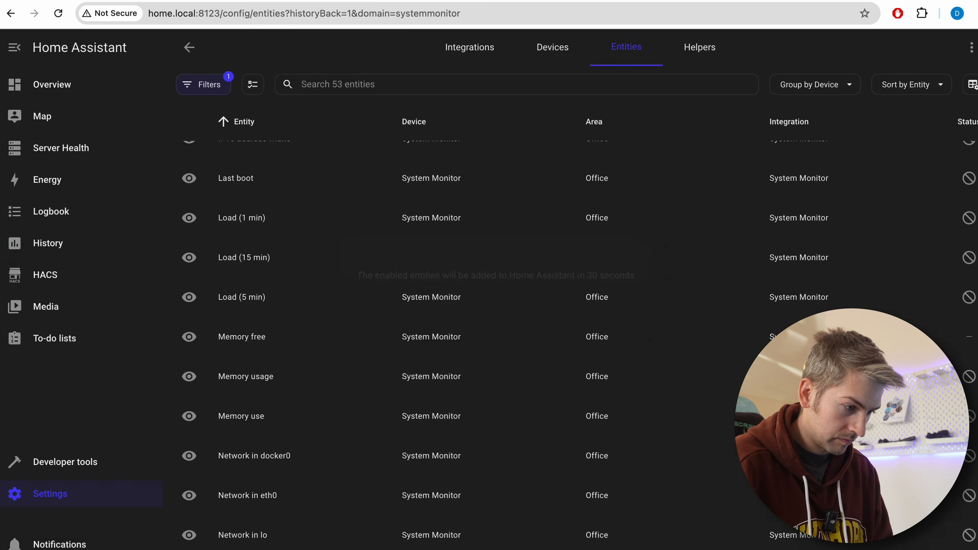
pyautogui.click(604, 336)
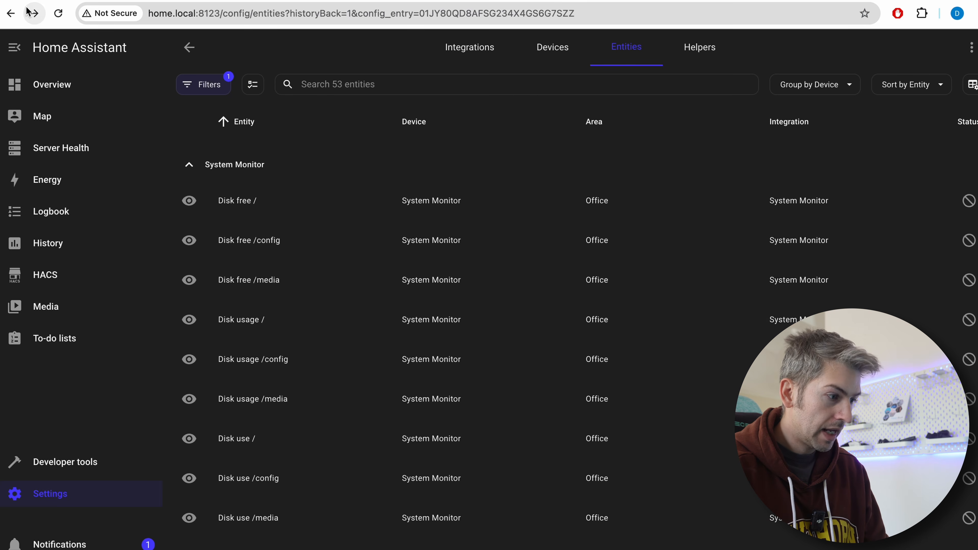
# Open the Server Health dashboard for editing and start a Sensor card in its new section
pyautogui.click(80, 158)
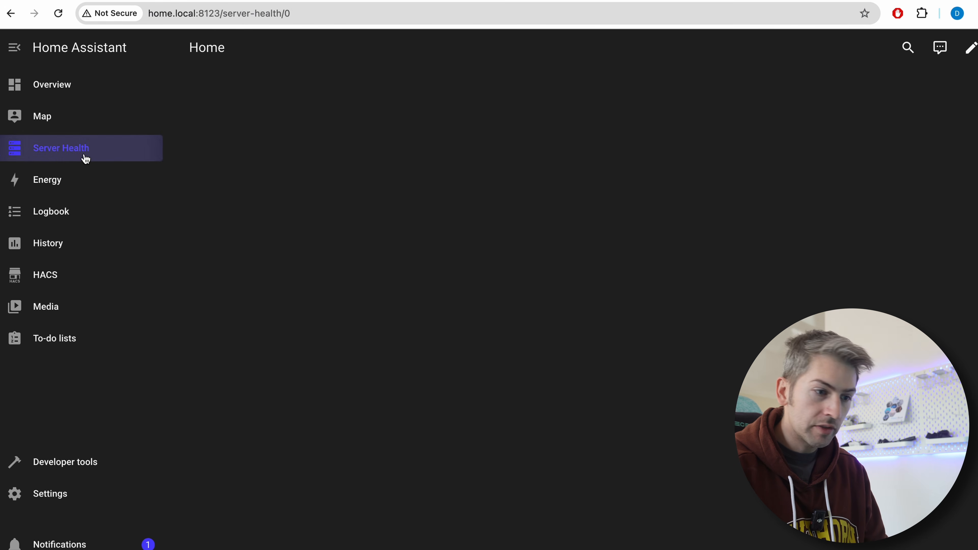
pyautogui.click(970, 48)
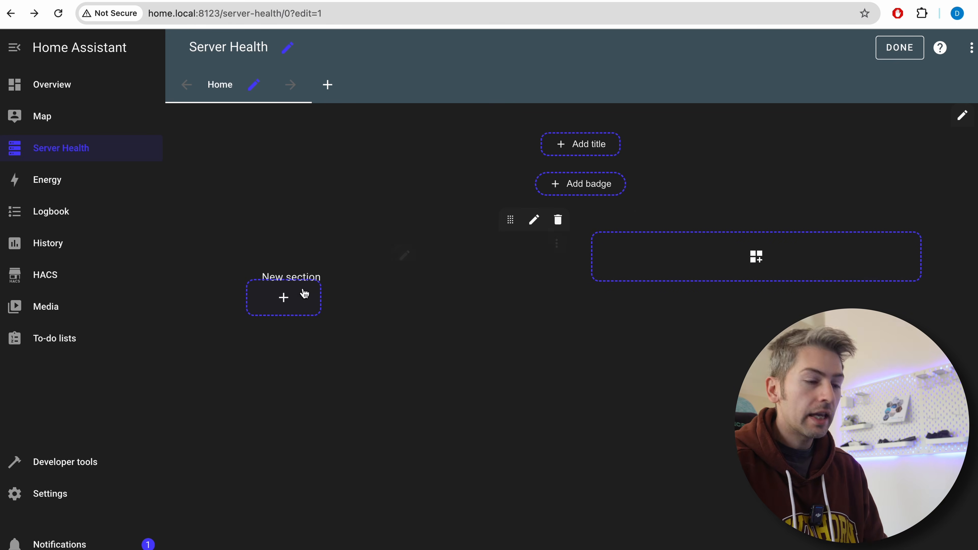
pyautogui.click(284, 298)
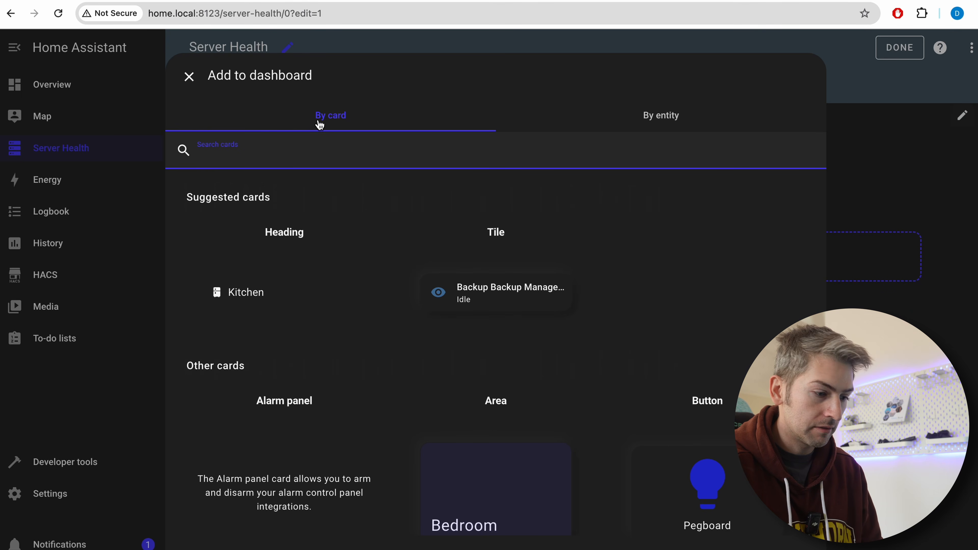
pyautogui.scroll(-5, 613, 426)
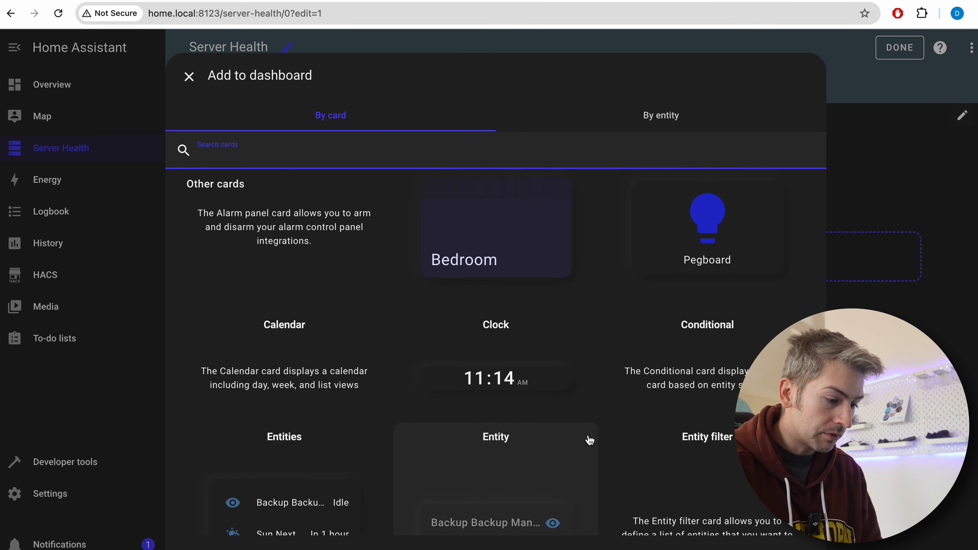
pyautogui.scroll(-9, 587, 441)
pyautogui.scroll(-15, 589, 440)
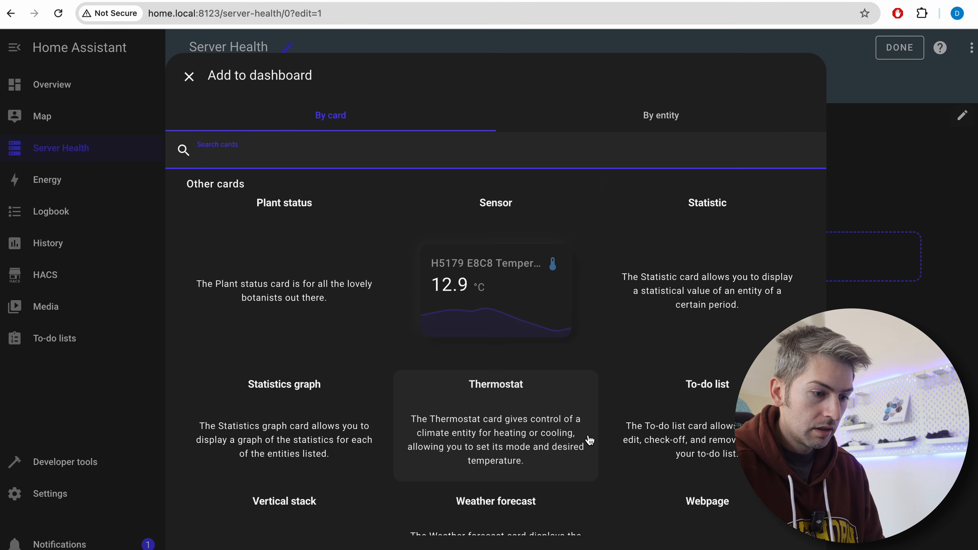
pyautogui.scroll(1, 588, 440)
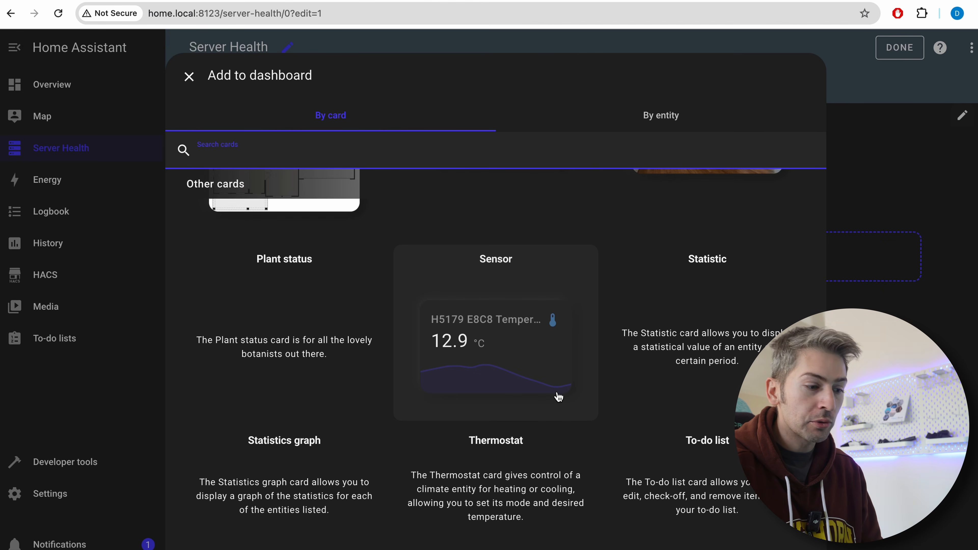
pyautogui.click(514, 343)
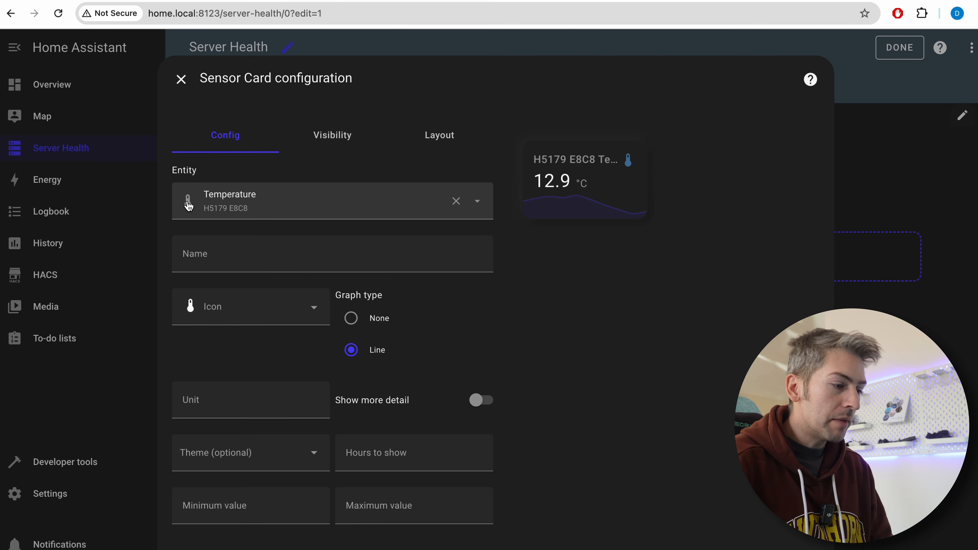
# Set the Sensor card's entity to System Monitor's Processor temperature
pyautogui.click(189, 206)
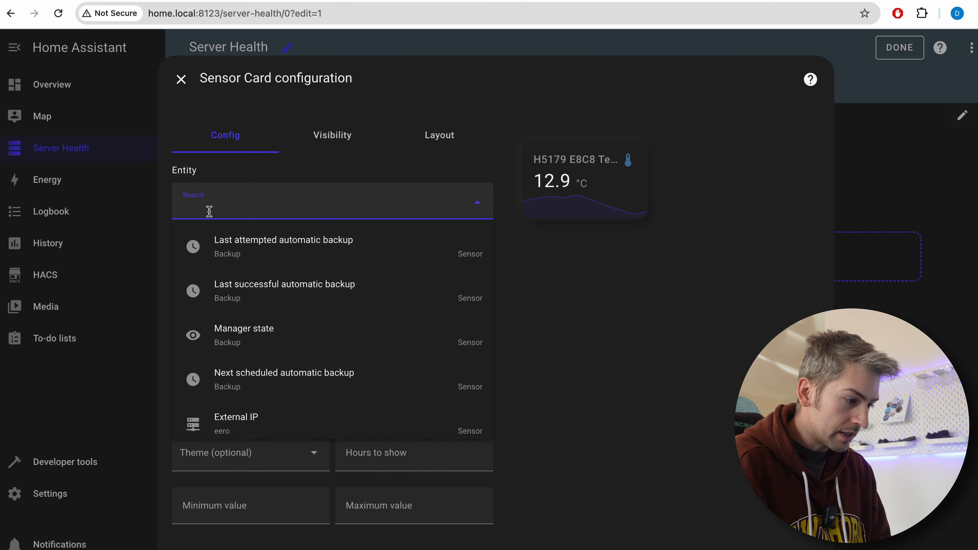
pyautogui.write('system')
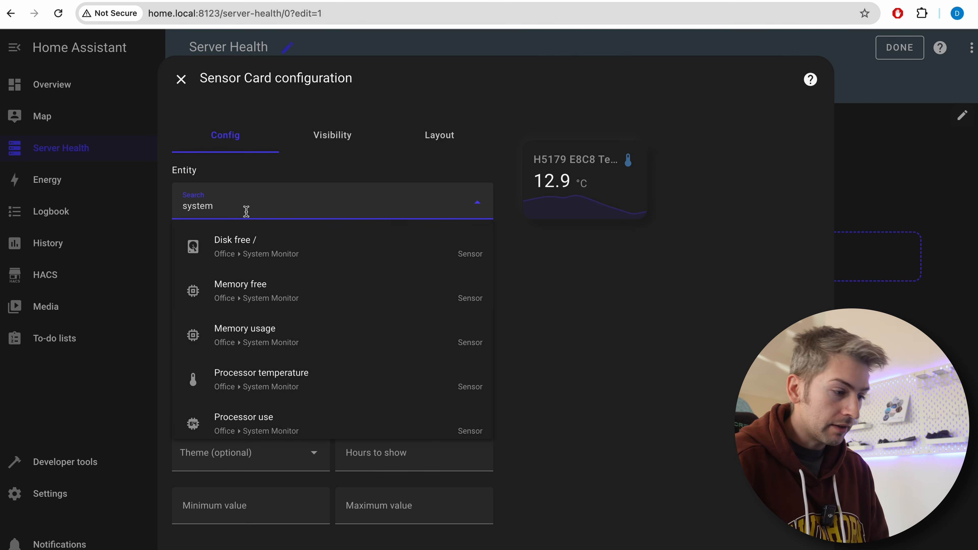
pyautogui.scroll(-3, 284, 338)
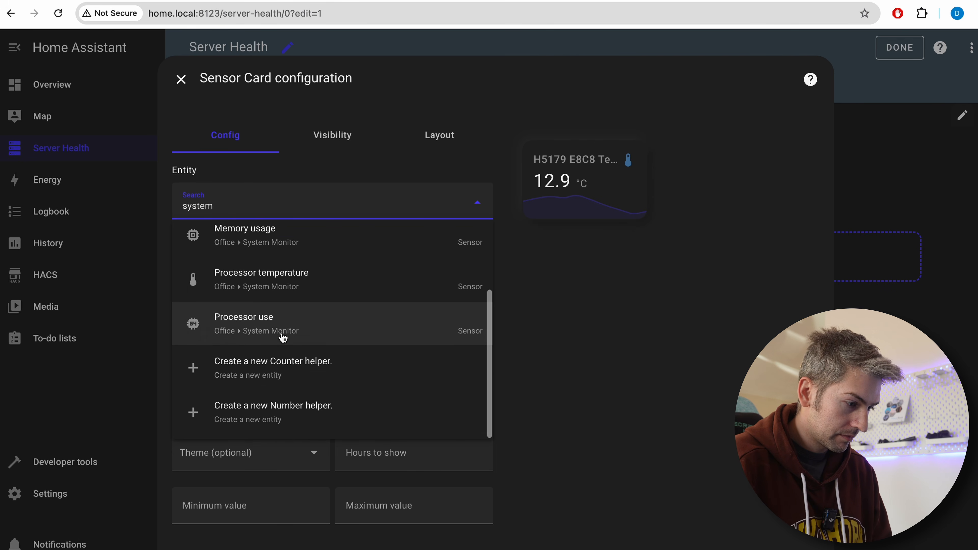
pyautogui.scroll(2, 283, 338)
pyautogui.click(283, 337)
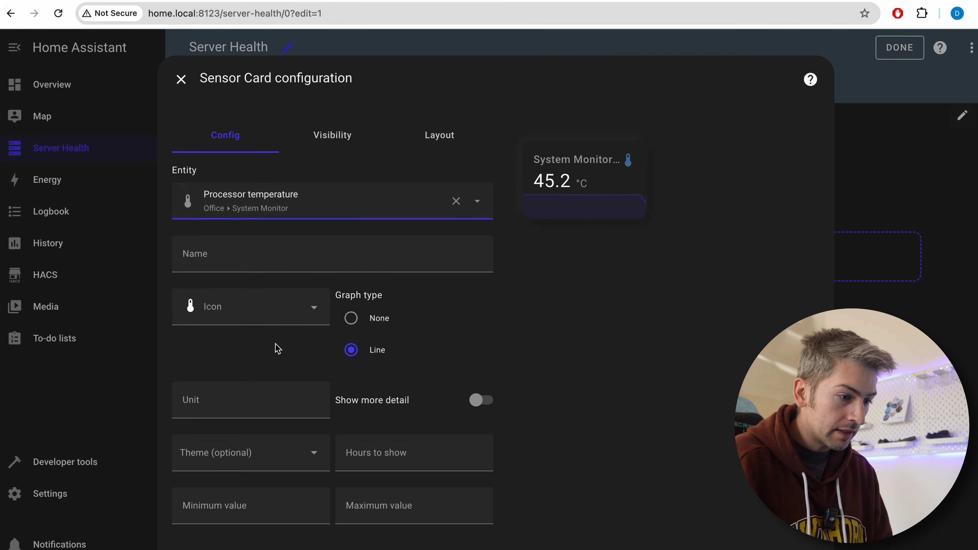
# Name the processor temperature card Temp and save it to the dashboard
pyautogui.click(269, 255)
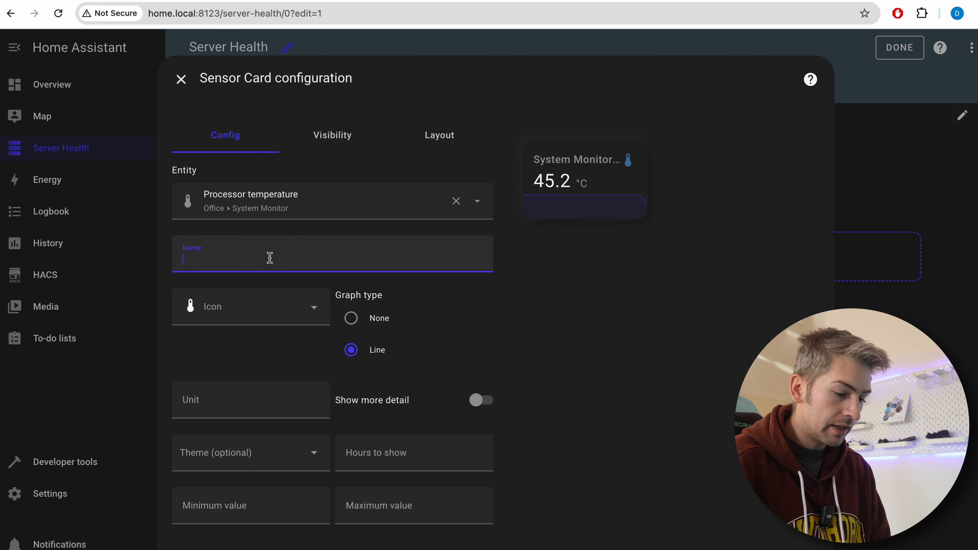
pyautogui.write('Temp')
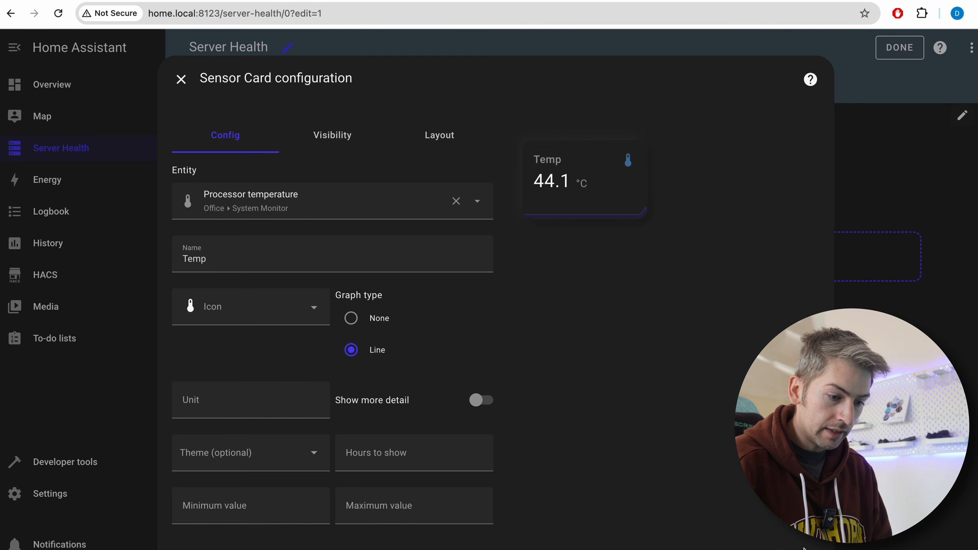
pyautogui.click(804, 548)
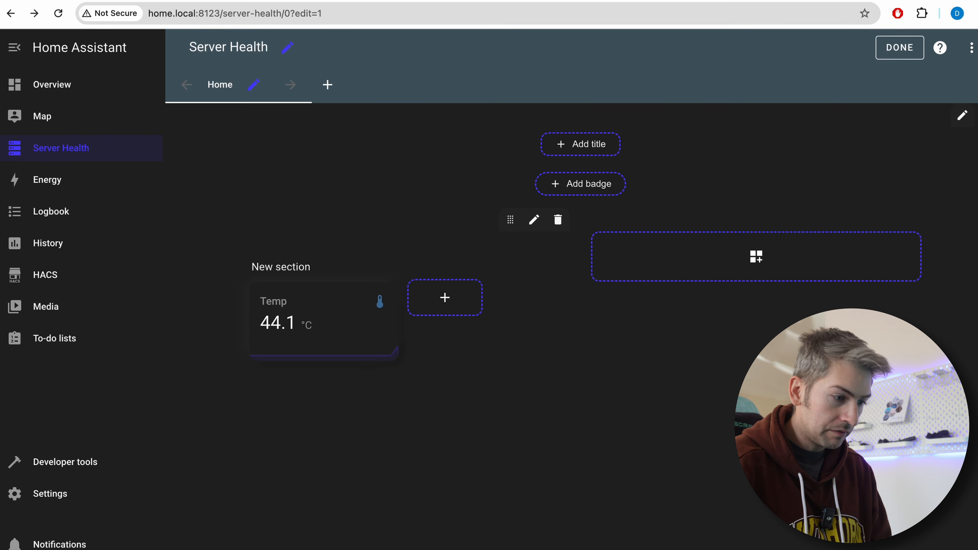
# Add sensor cards named RAM Usage and CPU Usage to the same dashboard section
pyautogui.click(450, 312)
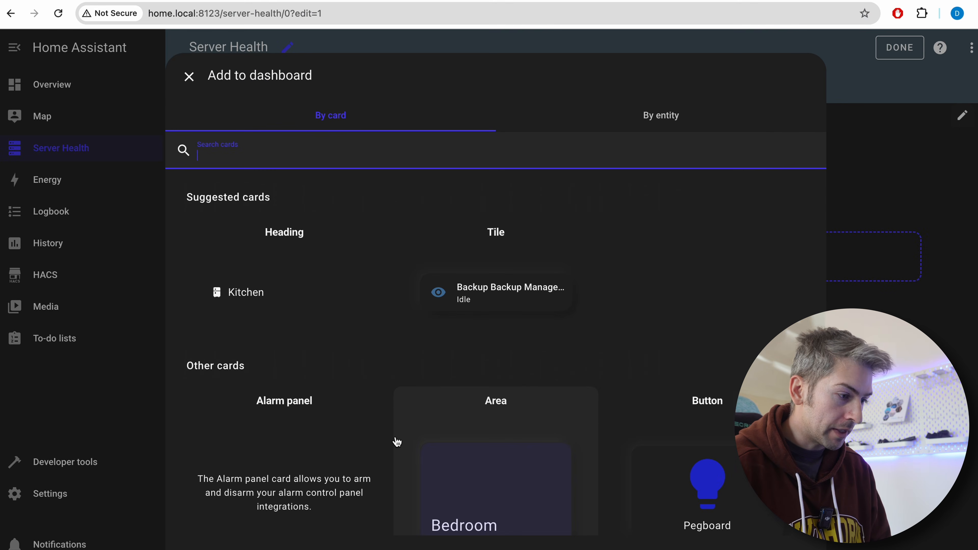
pyautogui.scroll(-10, 397, 443)
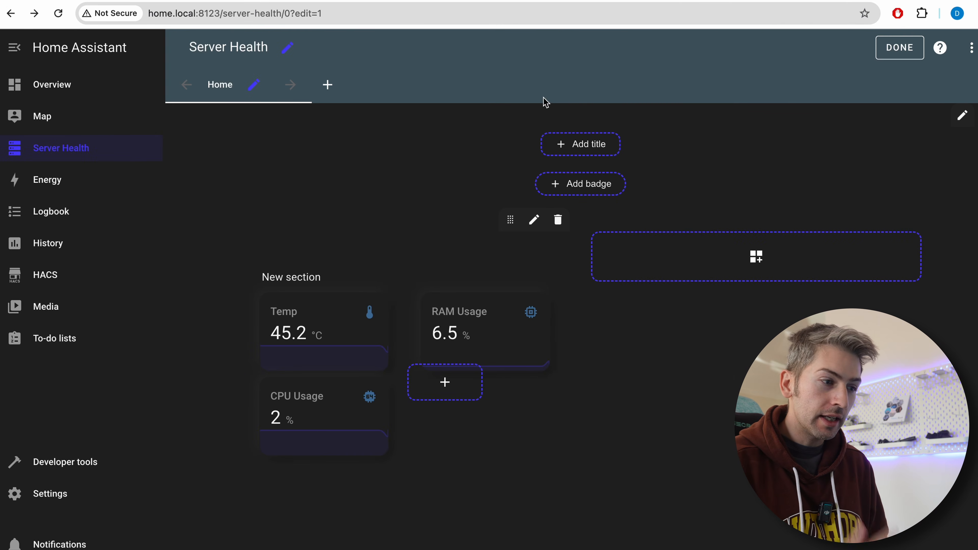
# Open the Settings in a separate browser tab and go to Devices & services
pyautogui.rightClick(61, 495)
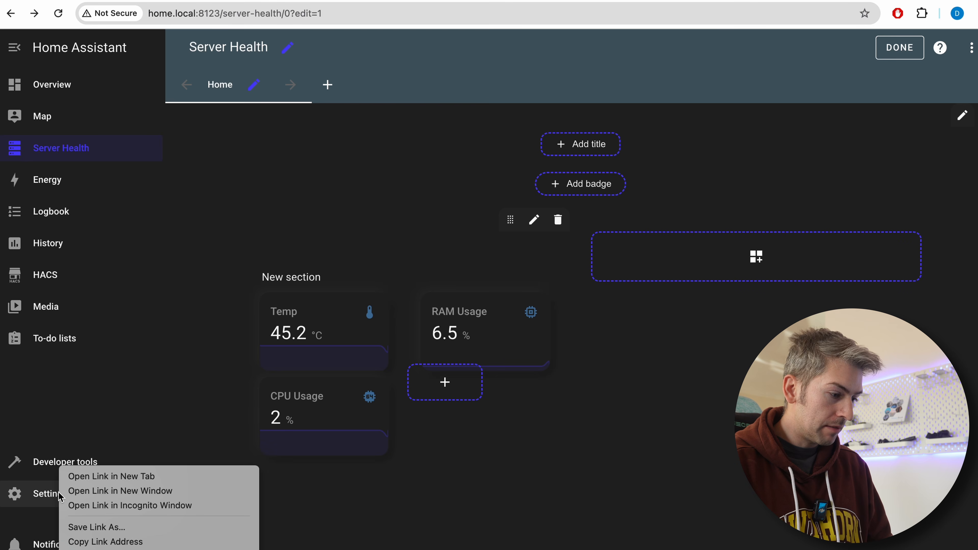
pyautogui.click(102, 477)
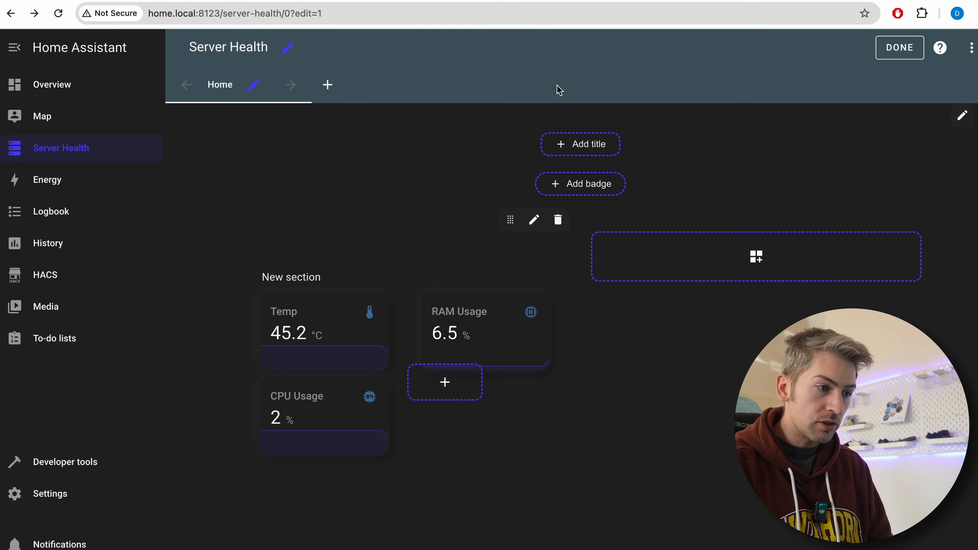
pyautogui.click(589, 0)
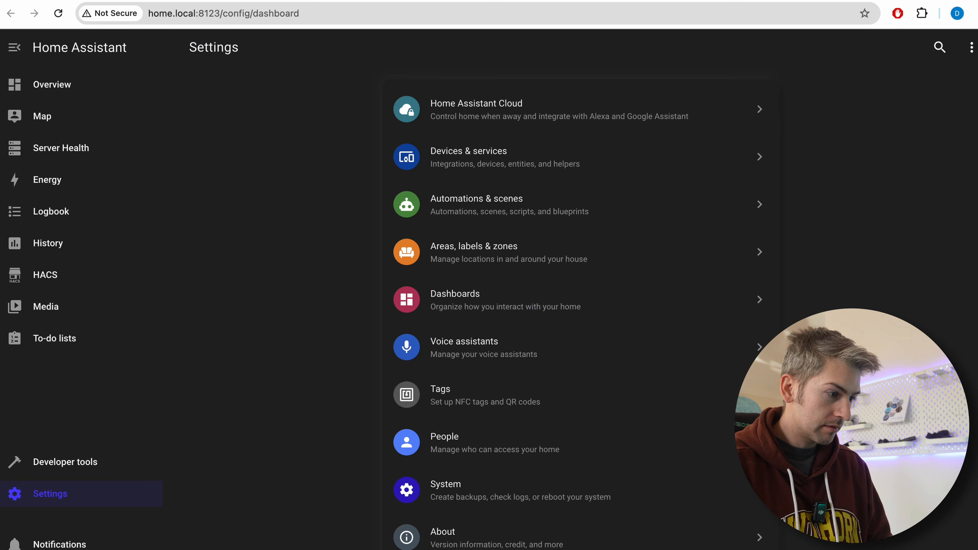
pyautogui.click(555, 151)
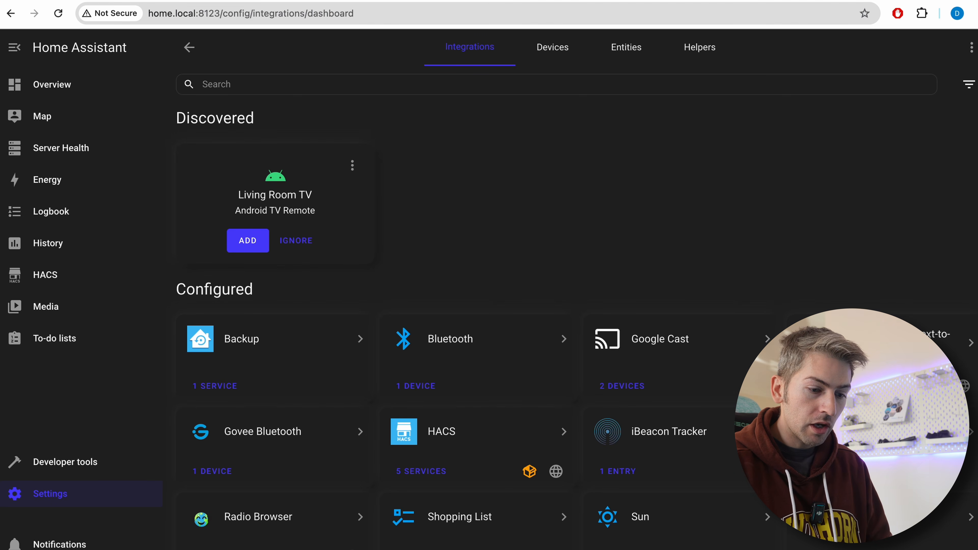
# Add the Speedtest.net integration and assign its SpeedTest device to the Office area
pyautogui.click(917, 549)
pyautogui.write('speedtest')
pyautogui.click(442, 225)
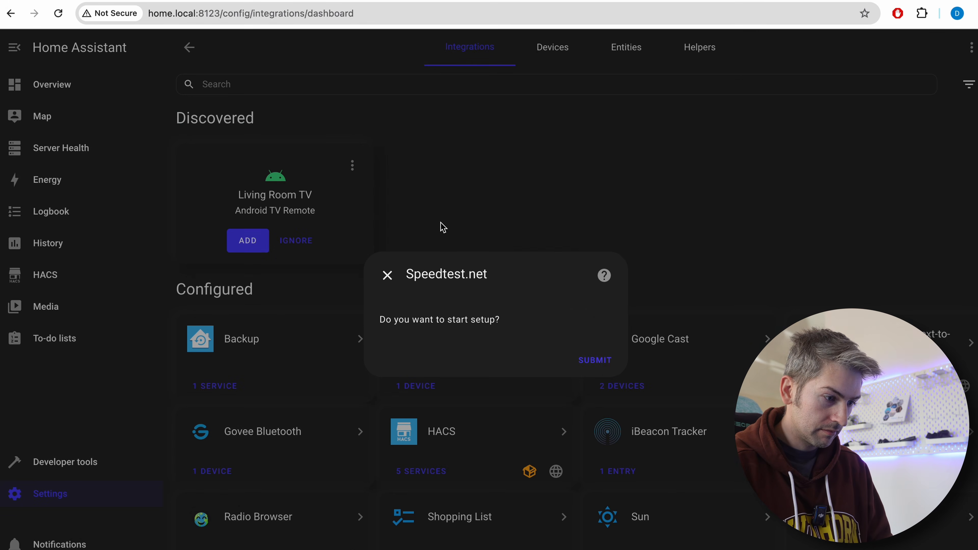
pyautogui.click(600, 366)
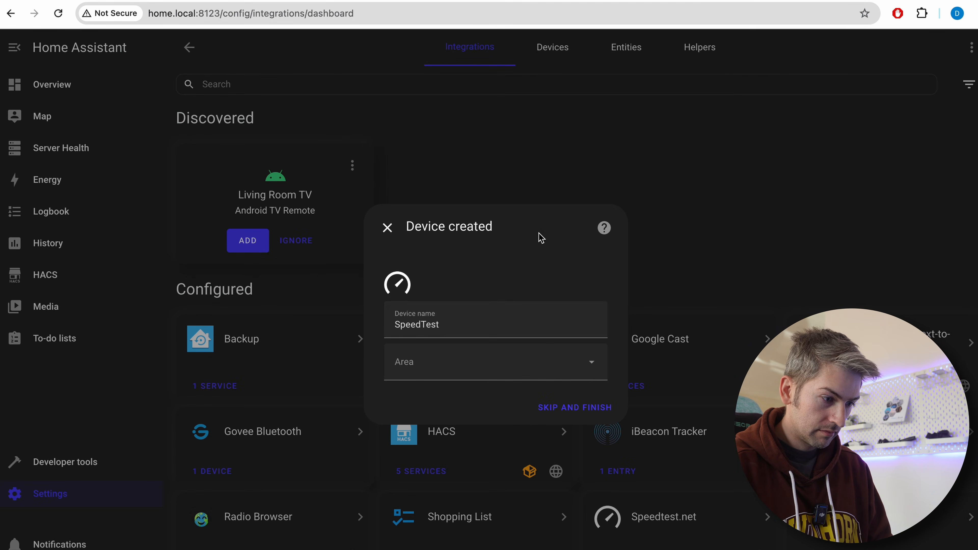
pyautogui.click(456, 362)
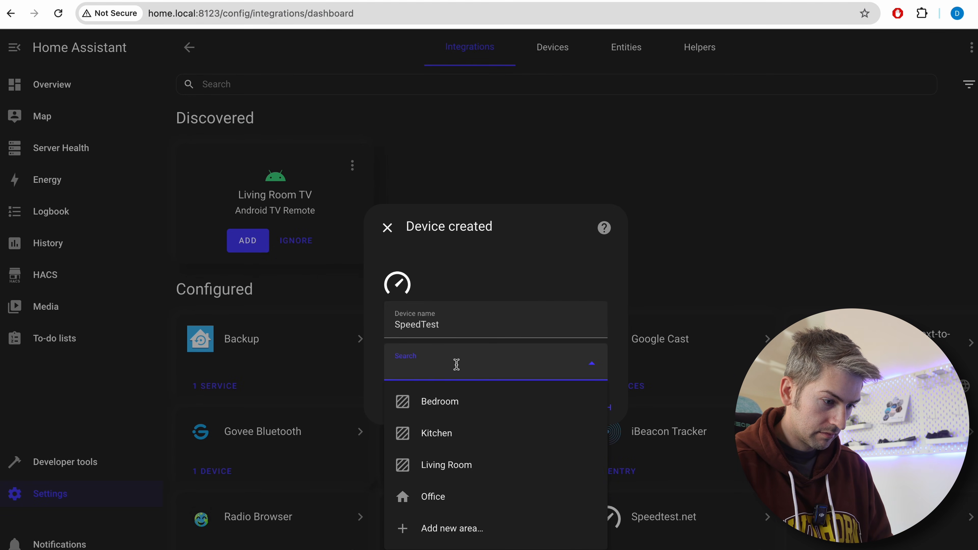
pyautogui.click(463, 506)
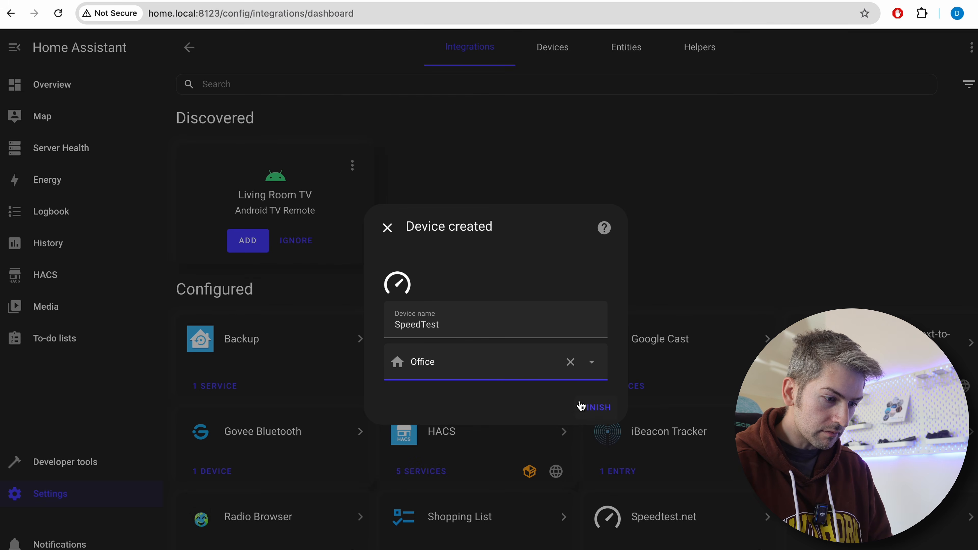
pyautogui.click(595, 414)
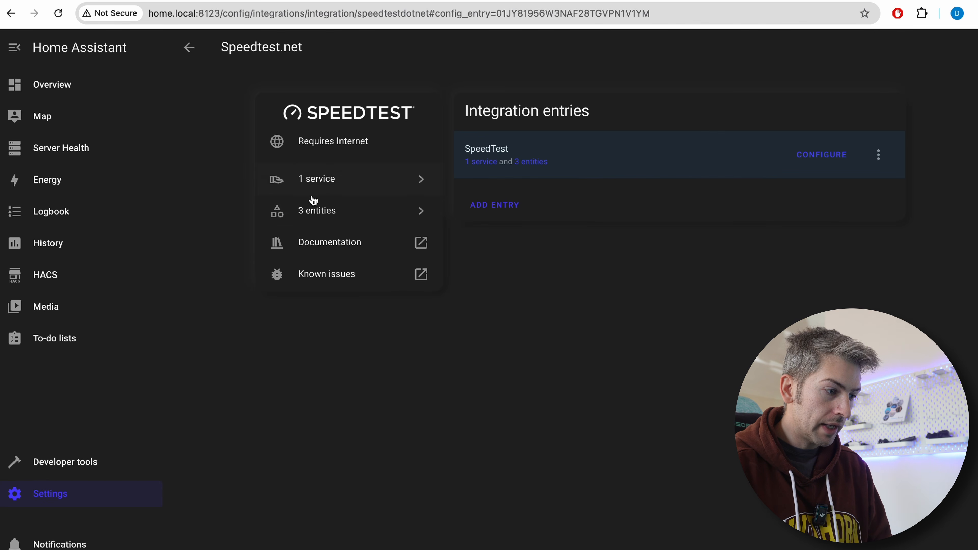
# Review the Speedtest.net entities and the integration's system options for newly added entities and polling
pyautogui.click(323, 211)
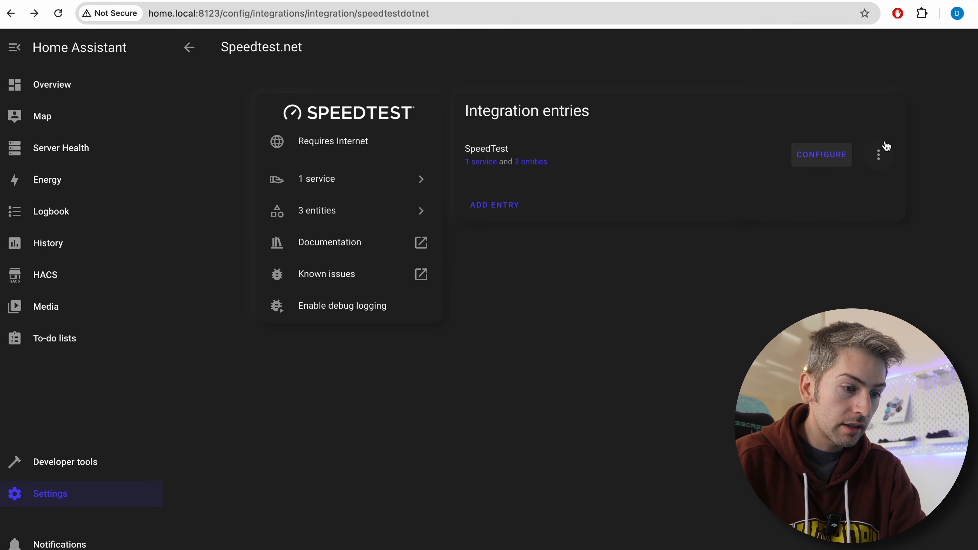
pyautogui.click(878, 155)
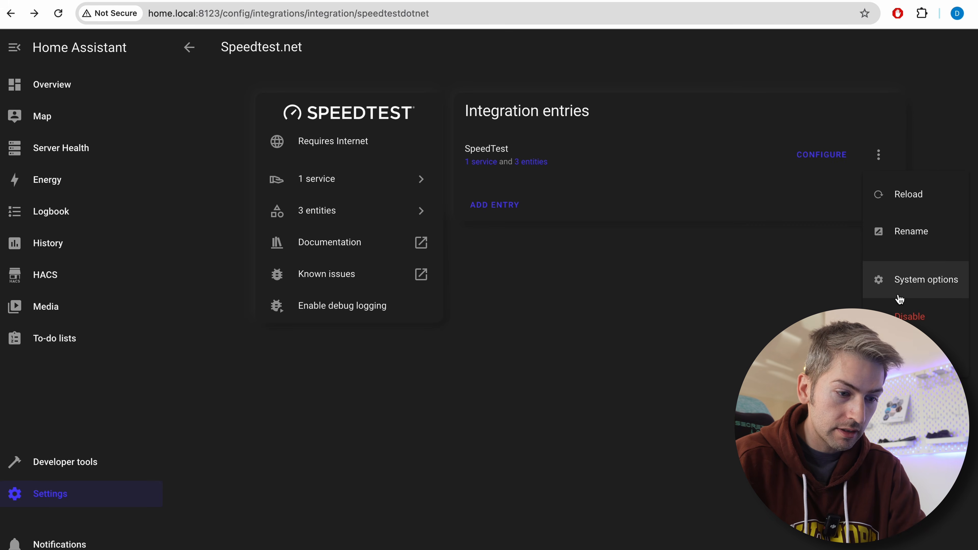
pyautogui.click(906, 293)
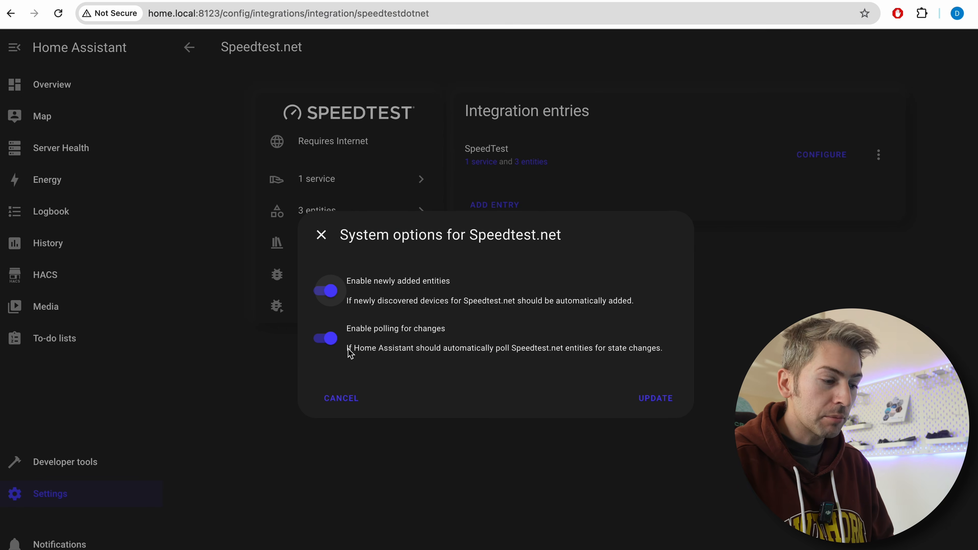
pyautogui.click(351, 400)
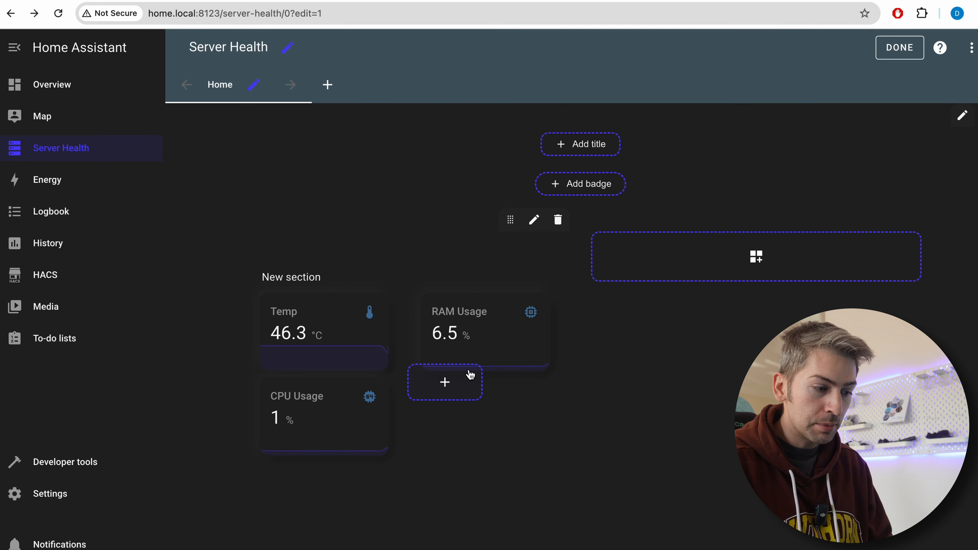
# Return to the Server Health dashboard and add a Sensor card for SpeedTest's Download entity, named Download
pyautogui.click(445, 388)
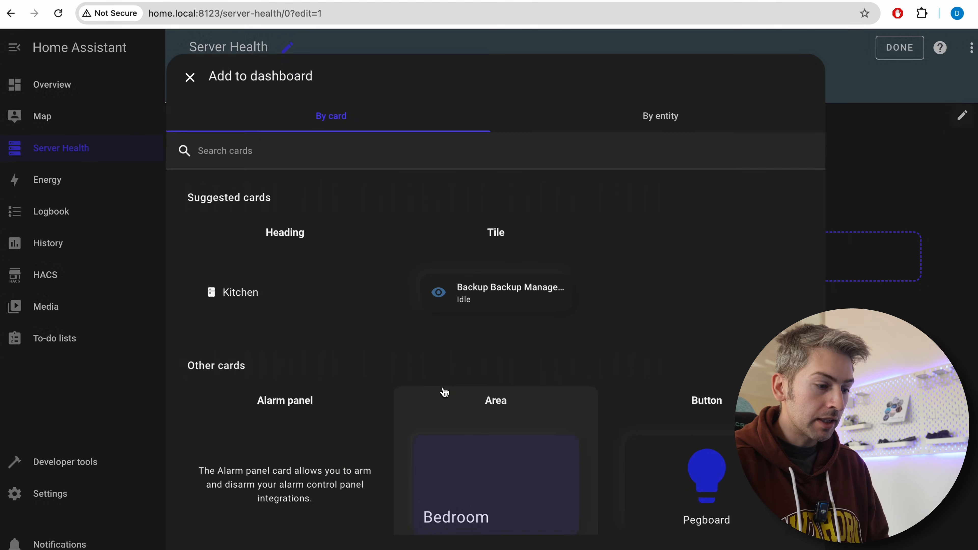
pyautogui.scroll(-20, 505, 426)
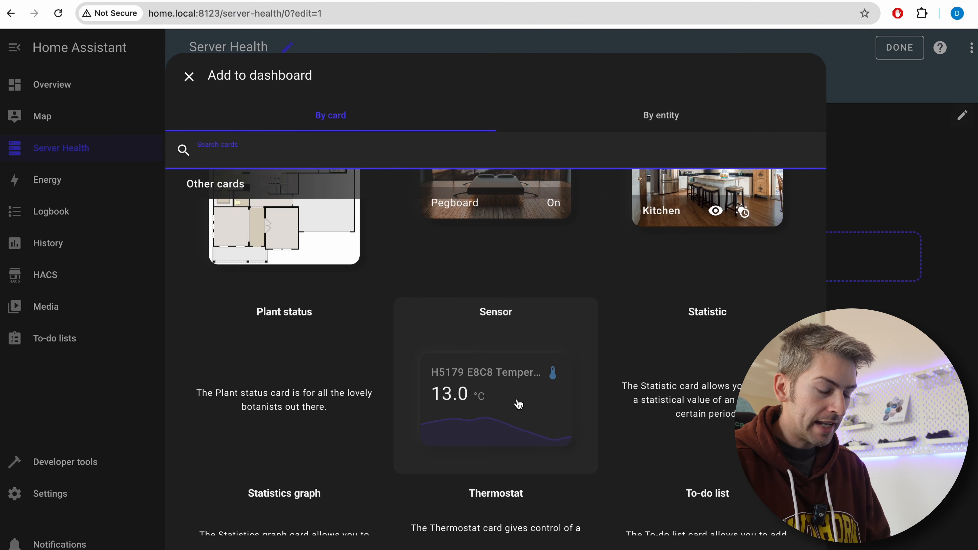
pyautogui.click(519, 407)
pyautogui.click(269, 207)
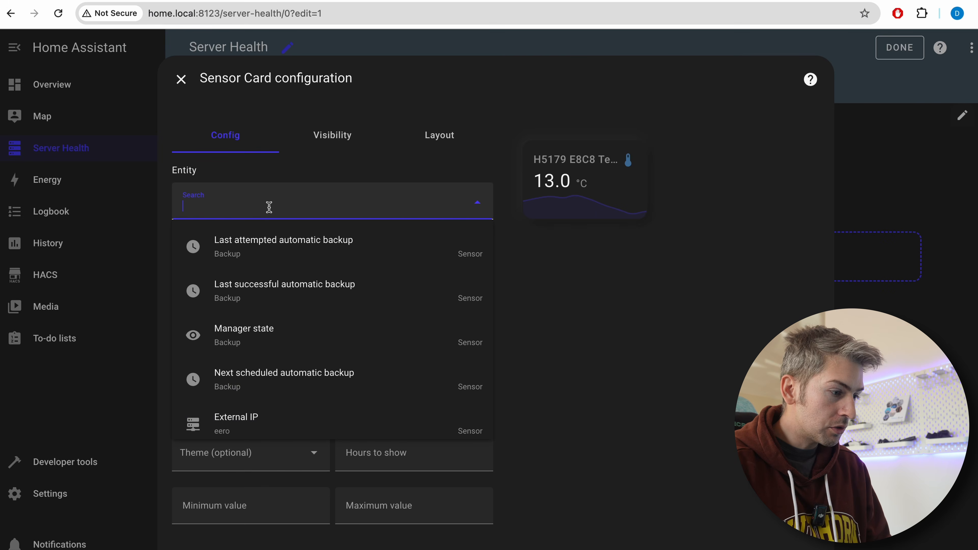
pyautogui.write('speed')
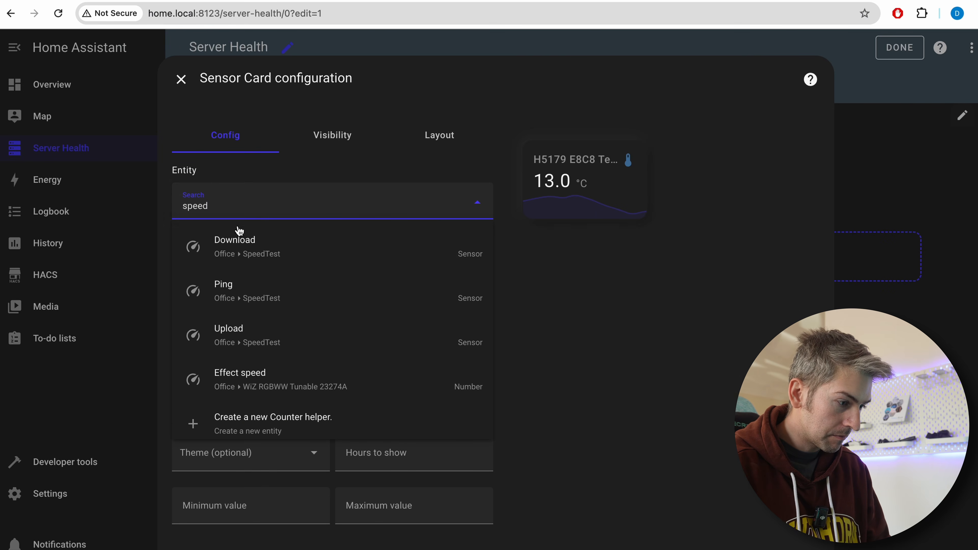
pyautogui.click(261, 258)
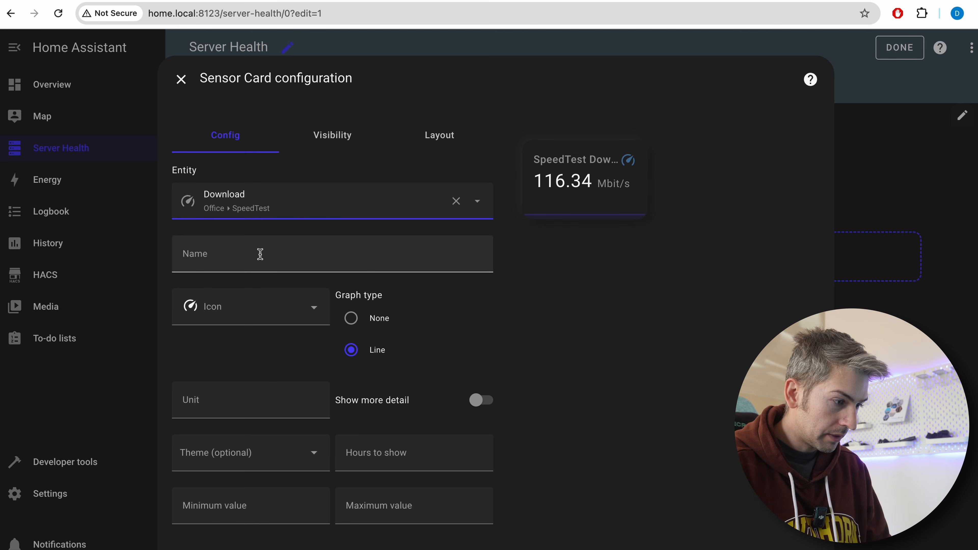
pyautogui.click(272, 255)
pyautogui.write('Download')
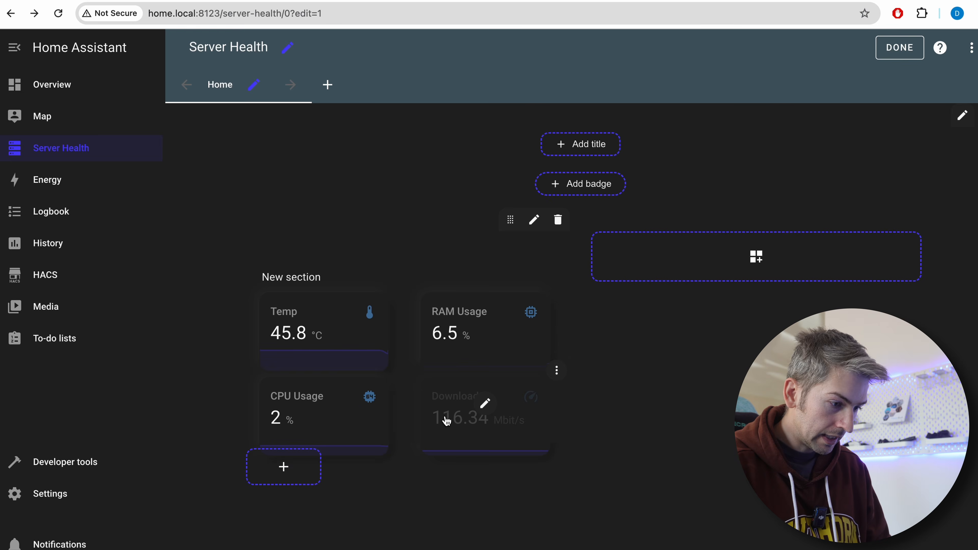
# Replace the Download card with a Glance card for SpeedTest Download, Upload and Ping, and finish editing the dashboard
pyautogui.click(272, 478)
pyautogui.scroll(-15, 470, 443)
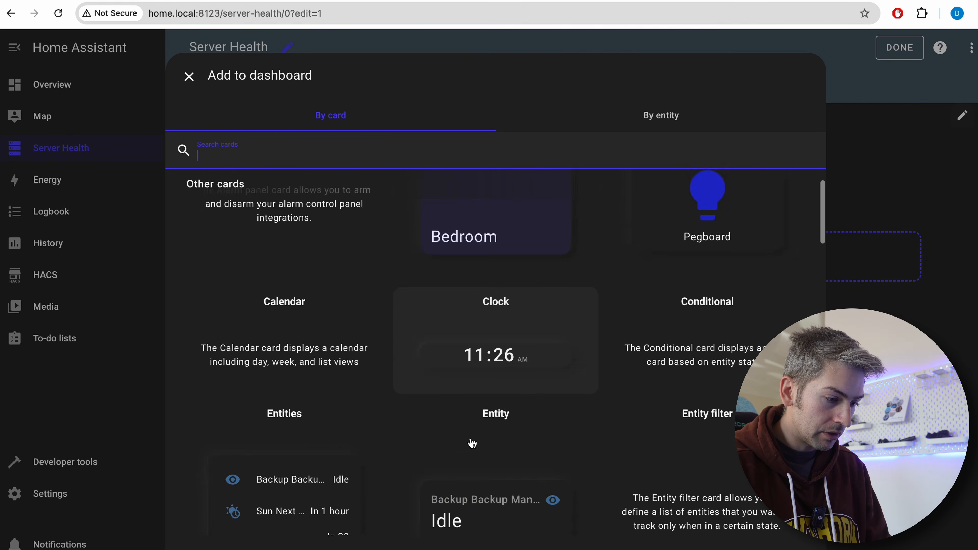
pyautogui.scroll(-5, 471, 443)
pyautogui.click(894, 56)
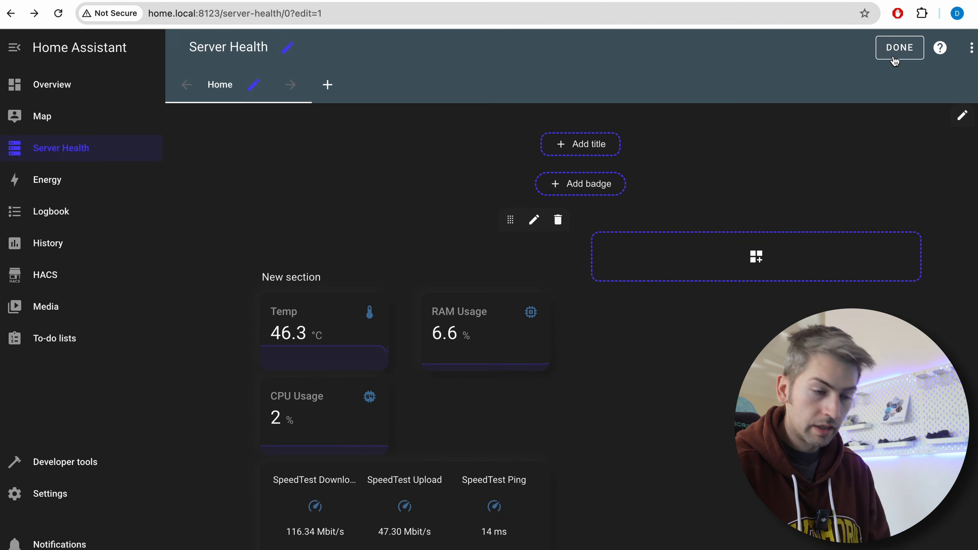
pyautogui.click(895, 56)
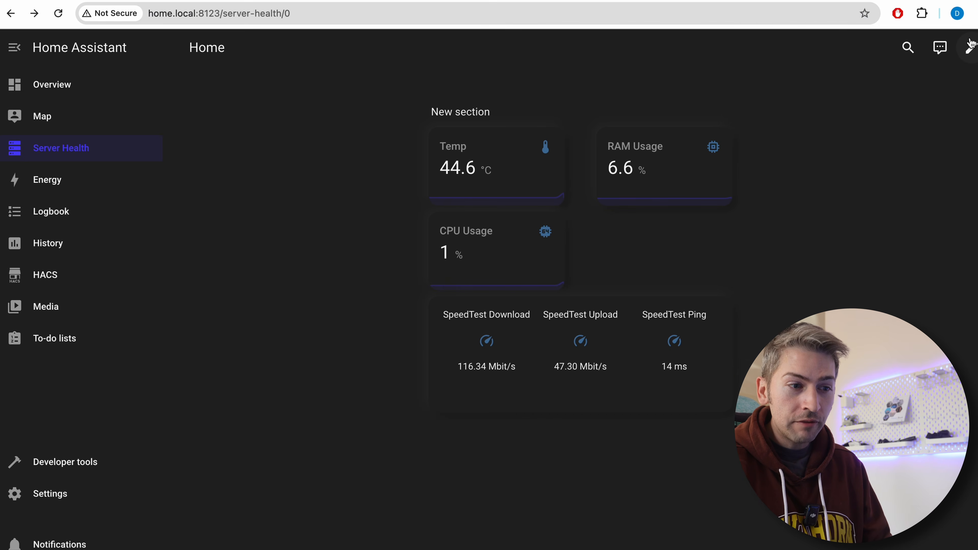
# Open the Server Health dashboard's raw configuration and examine its YAML card definitions
pyautogui.click(970, 50)
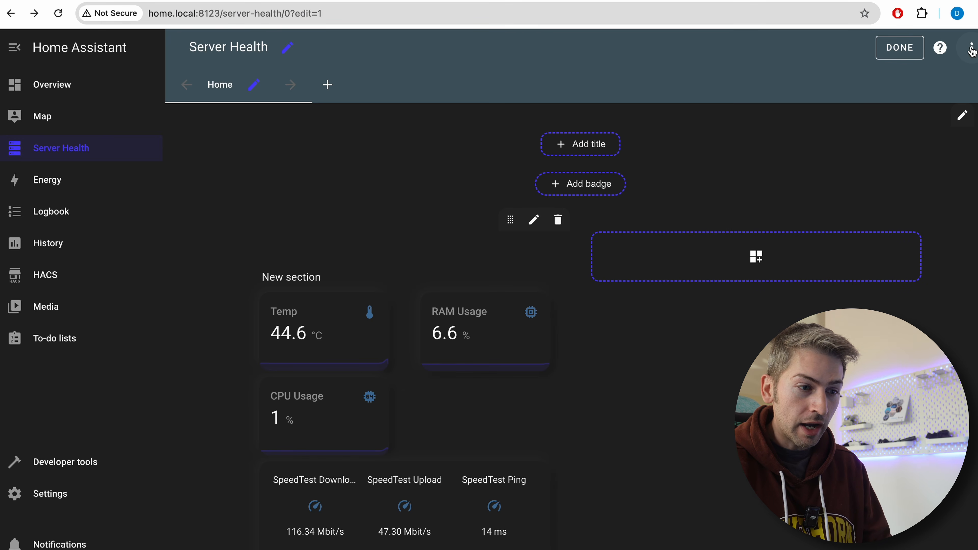
pyautogui.click(971, 50)
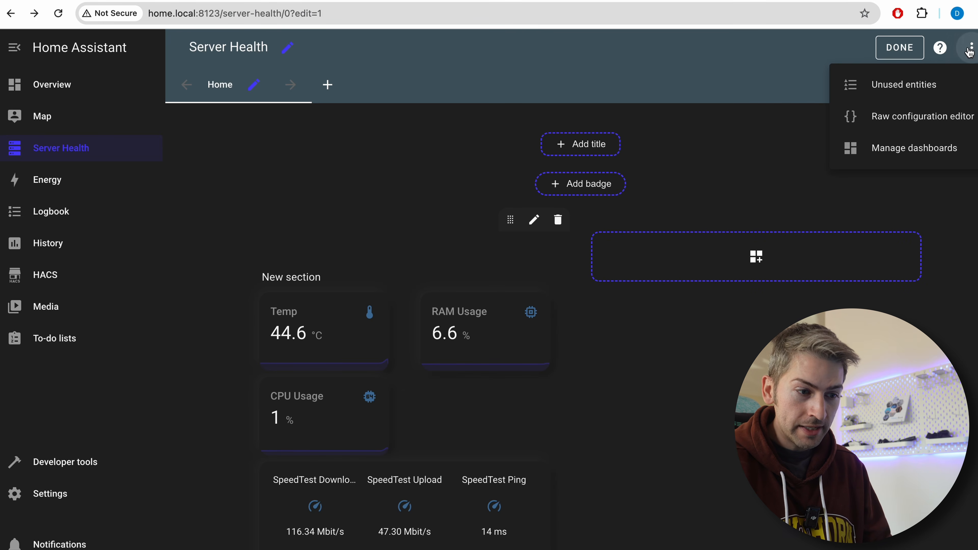
pyautogui.click(929, 122)
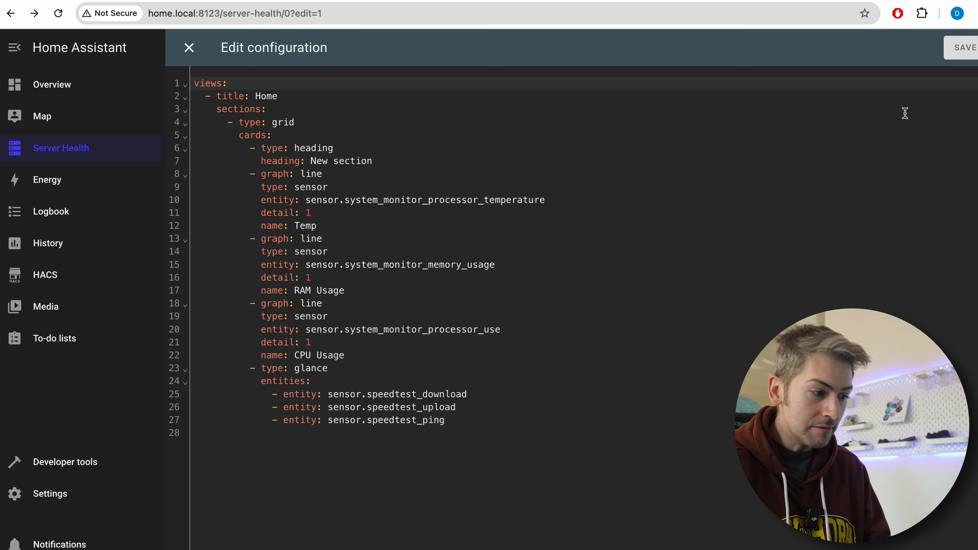
pyautogui.click(299, 166)
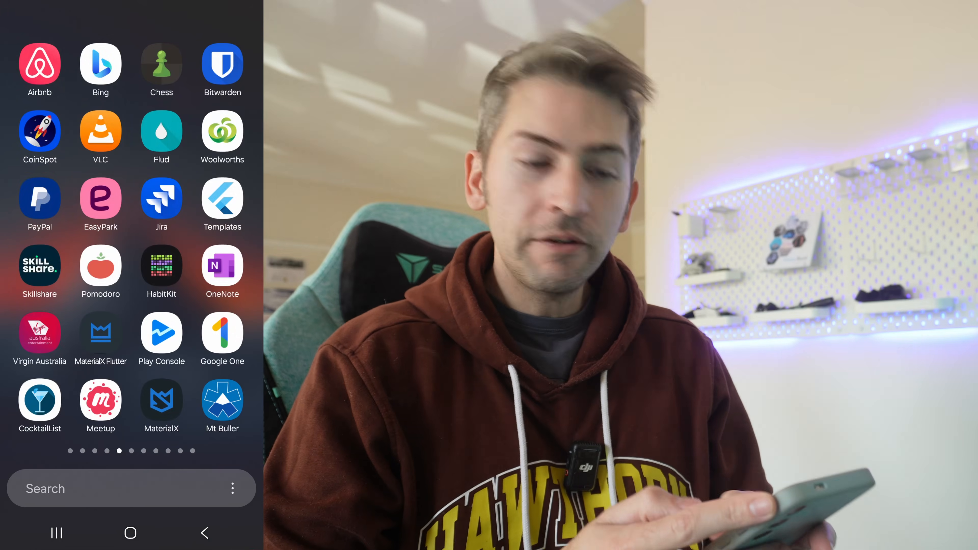
# Switch to the phone, find Home Assistant in the Play Store by searching "home assistant", and launch the app
pyautogui.click(116, 489)
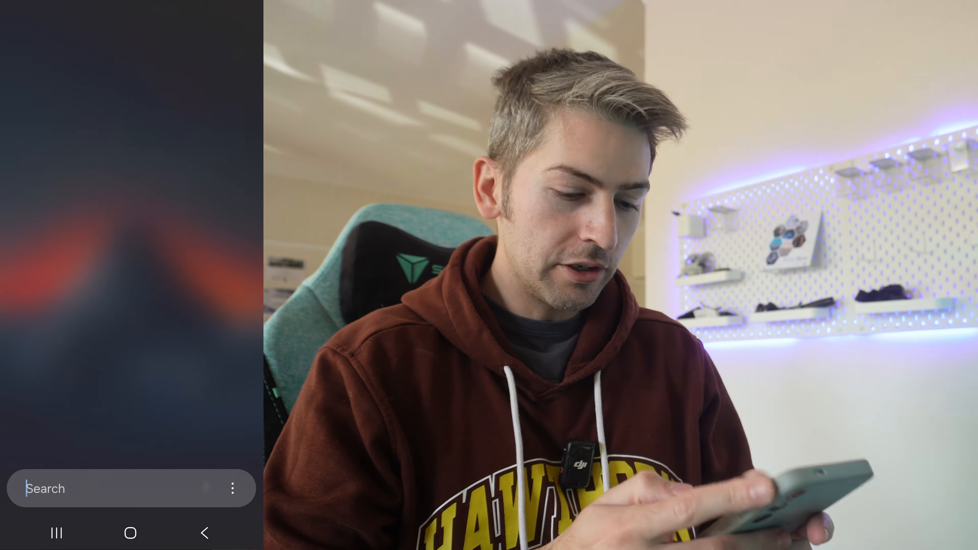
pyautogui.write('play')
pyautogui.click(39, 55)
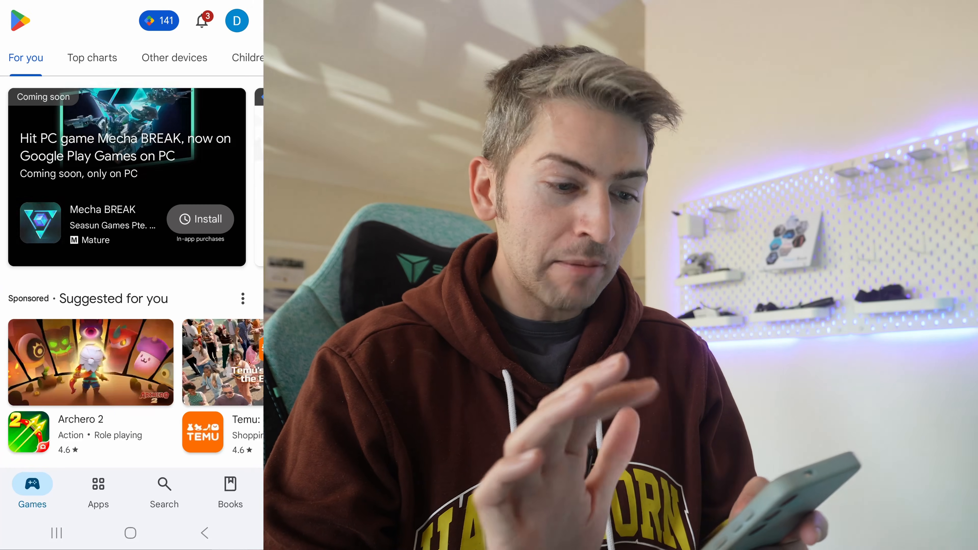
pyautogui.click(155, 492)
pyautogui.write('home as')
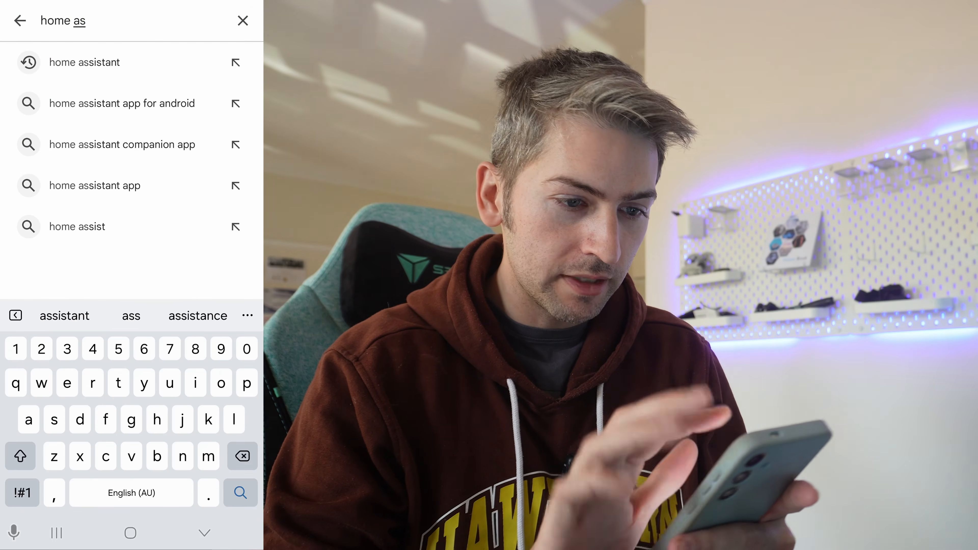
pyautogui.click(84, 62)
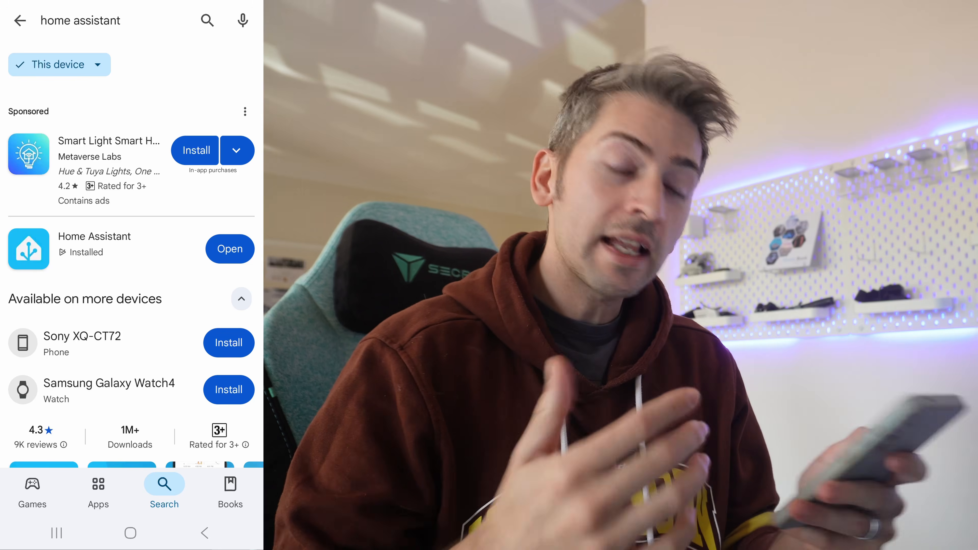
pyautogui.click(233, 254)
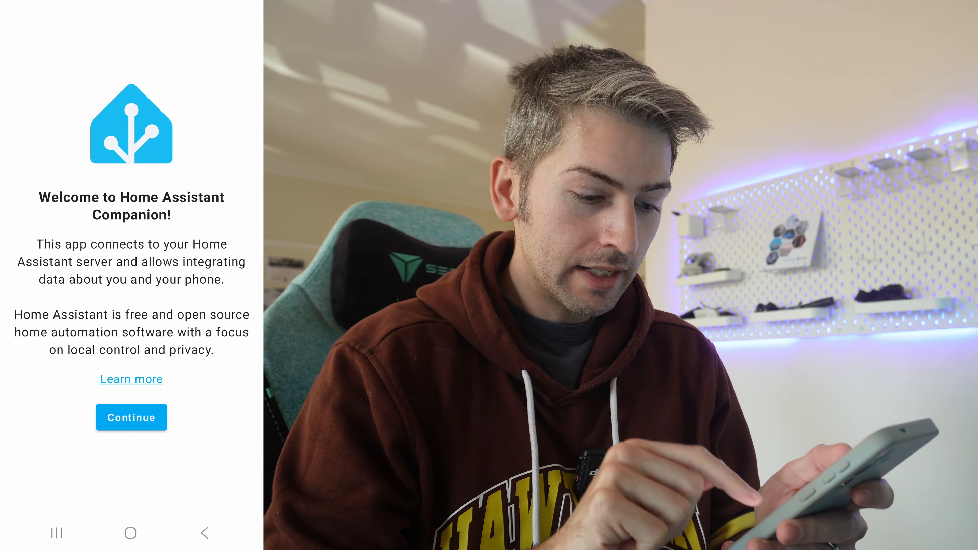
# Connect the companion app to the Home server and log in with the account username and password
pyautogui.click(131, 417)
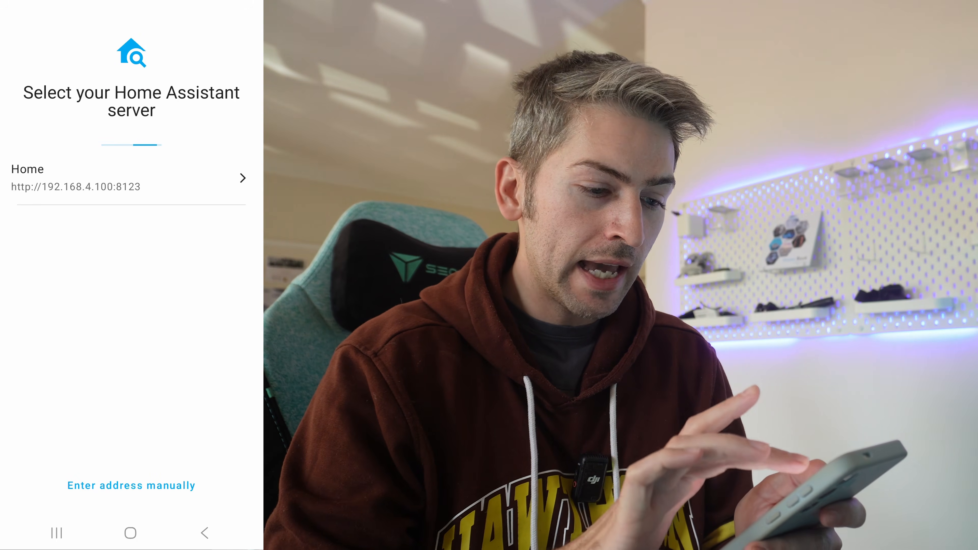
pyautogui.click(127, 178)
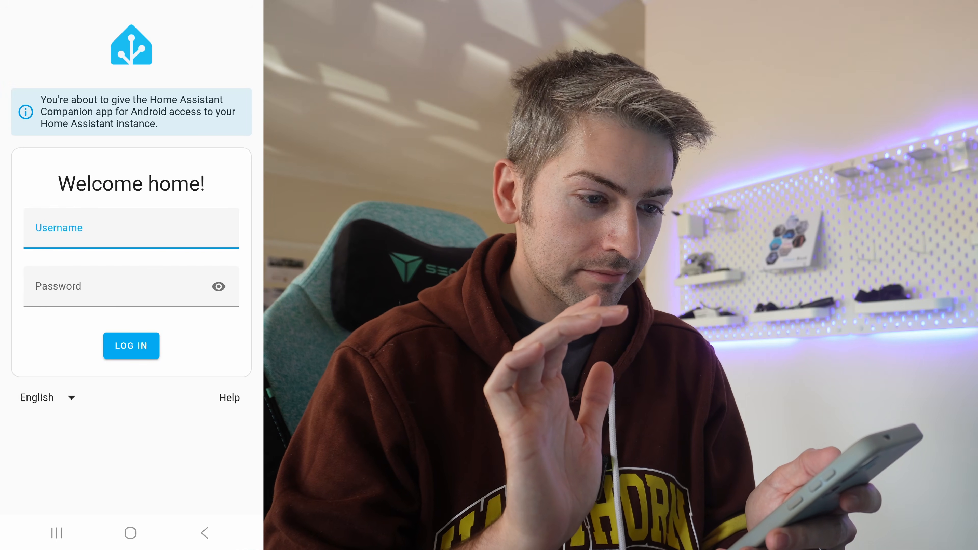
pyautogui.click(130, 232)
pyautogui.write('dolding')
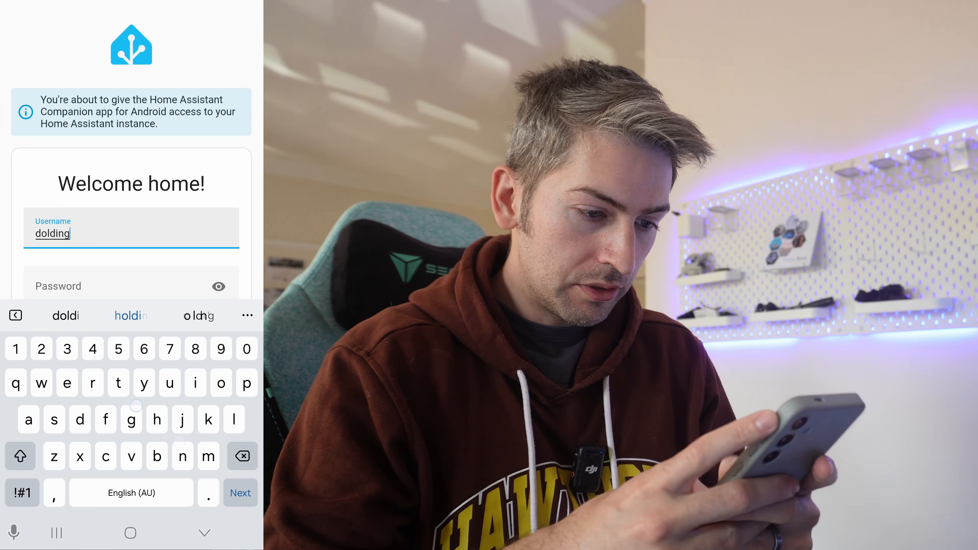
pyautogui.click(151, 273)
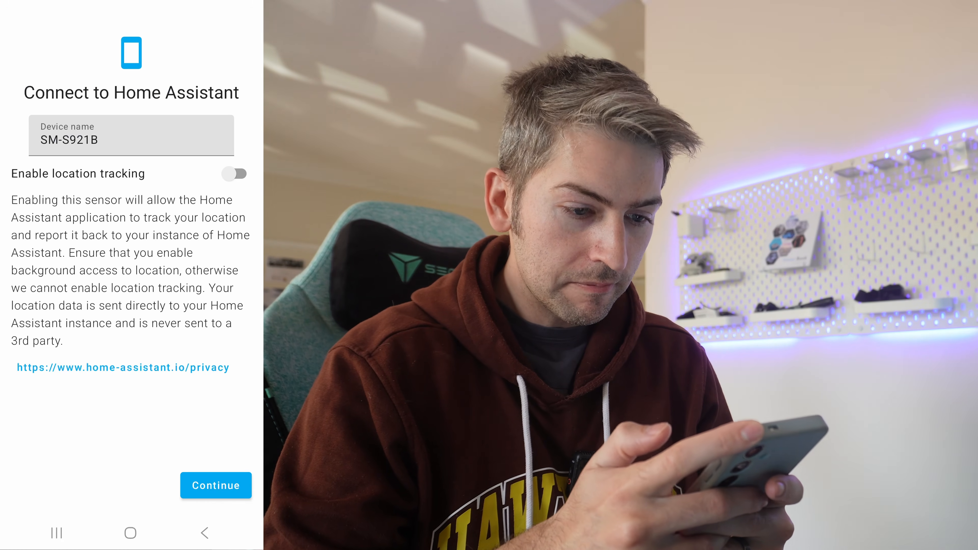
# Name the device "Samsung s24", enable location tracking, and complete the connection to Home Assistant
pyautogui.click(146, 139)
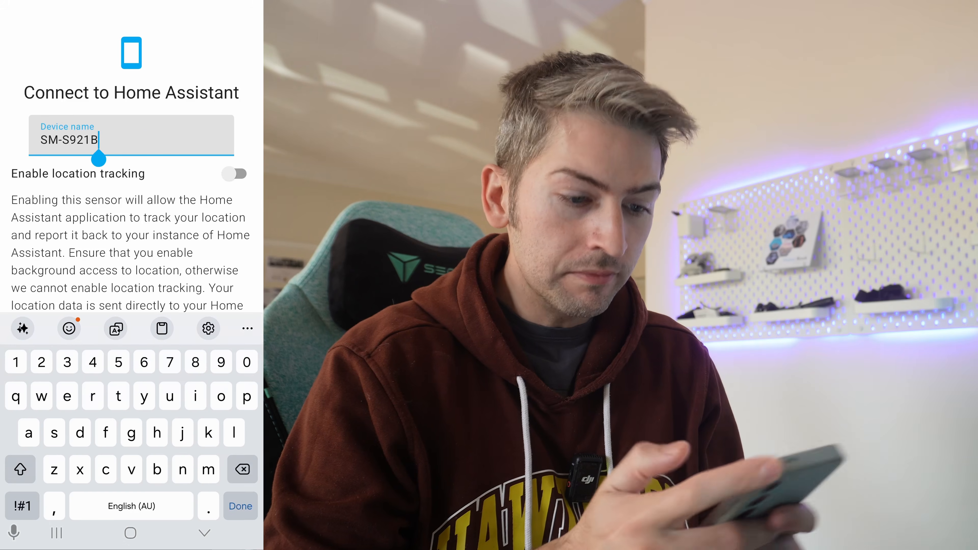
pyautogui.press('BackSpace')
pyautogui.press('BackSpace')
pyautogui.press('BackSpace')
pyautogui.press('BackSpace')
pyautogui.press('BackSpace')
pyautogui.press('BackSpace')
pyautogui.press('BackSpace')
pyautogui.press('BackSpace')
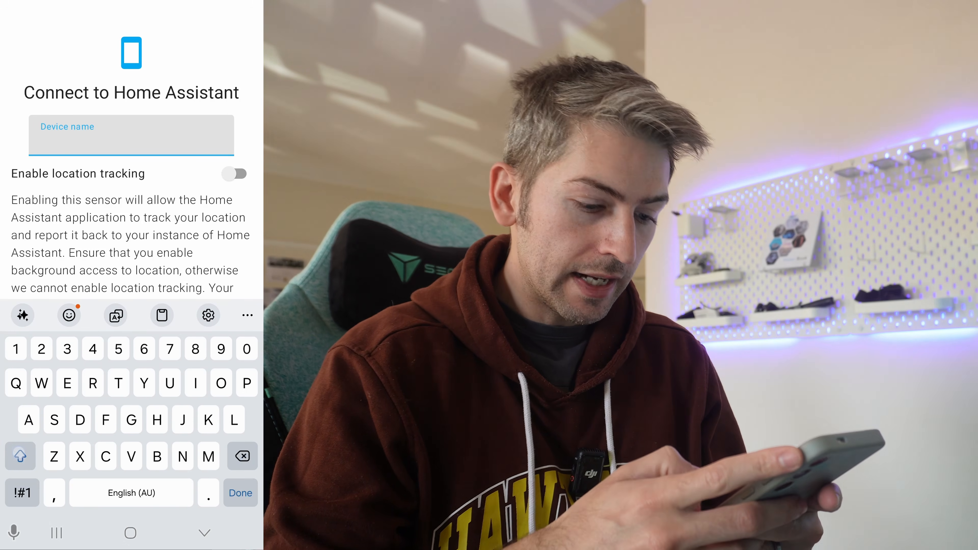
pyautogui.write('Samsung s24')
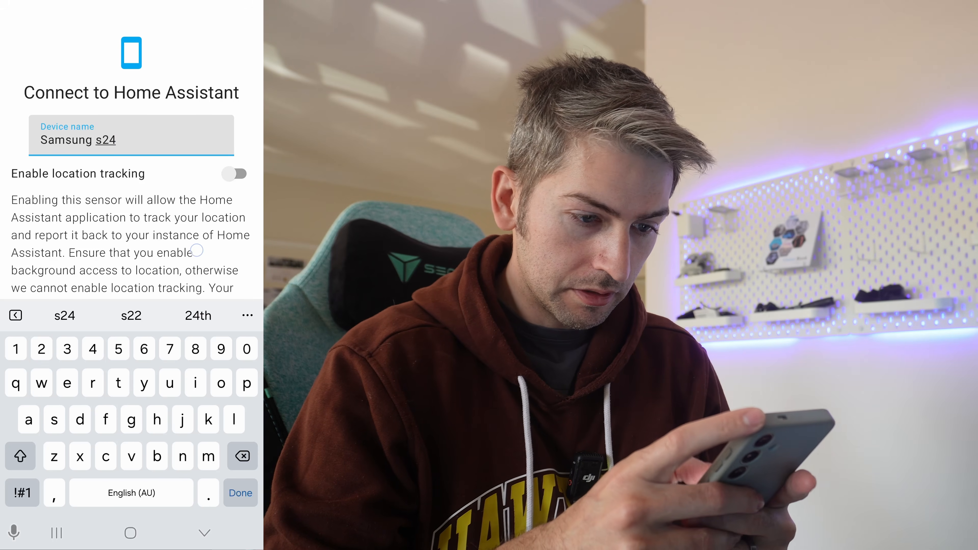
pyautogui.press('Return')
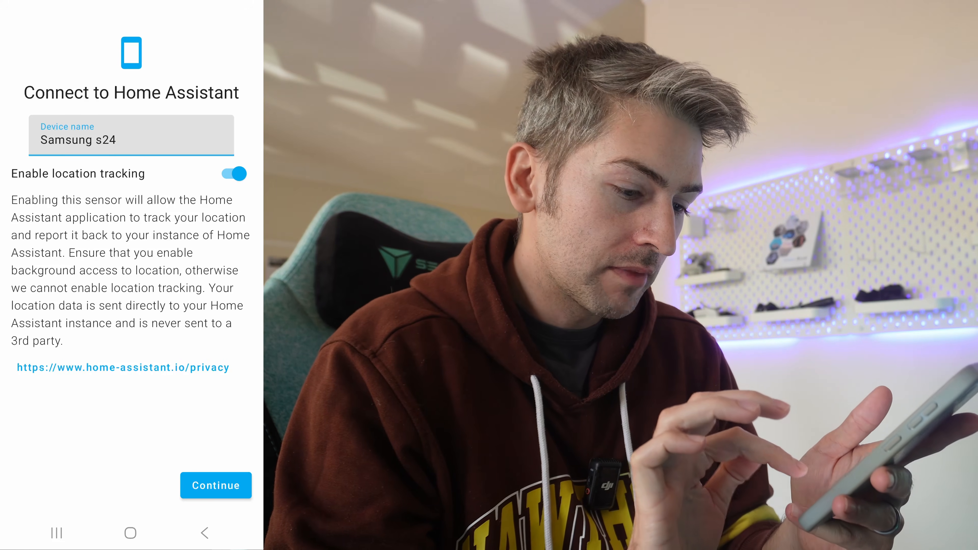
pyautogui.click(215, 486)
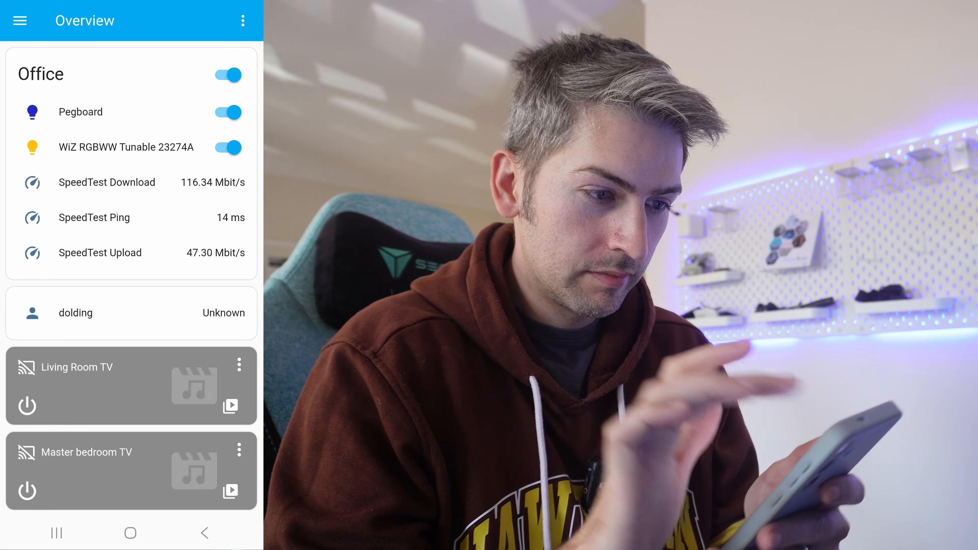
# Open the user profile in the companion app and look through its general preferences
pyautogui.click(20, 20)
pyautogui.click(55, 489)
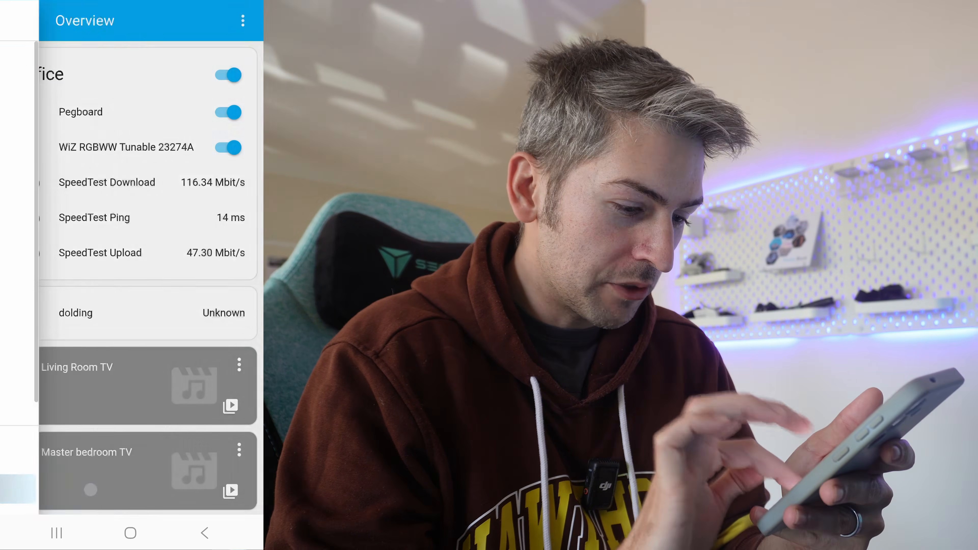
pyautogui.scroll(-15, 130, 254)
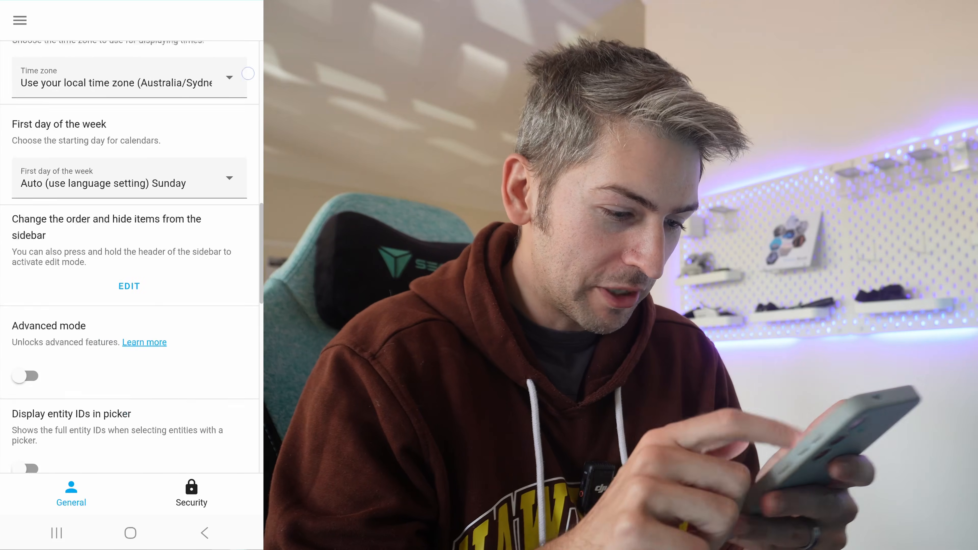
pyautogui.scroll(-10, 130, 254)
pyautogui.click(207, 234)
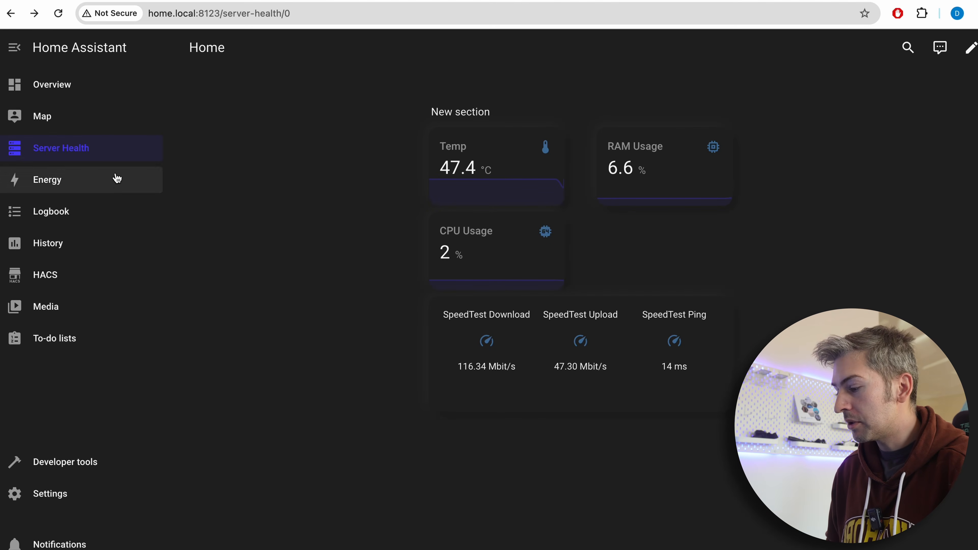
# Return to the browser, go to Automations & scenes in the Settings, and create a new empty automation
pyautogui.click(41, 500)
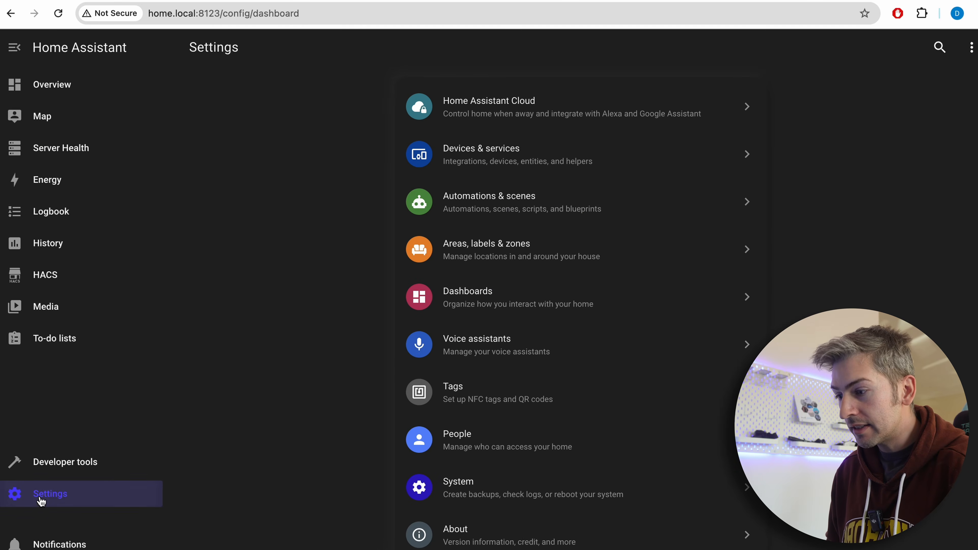
pyautogui.click(469, 214)
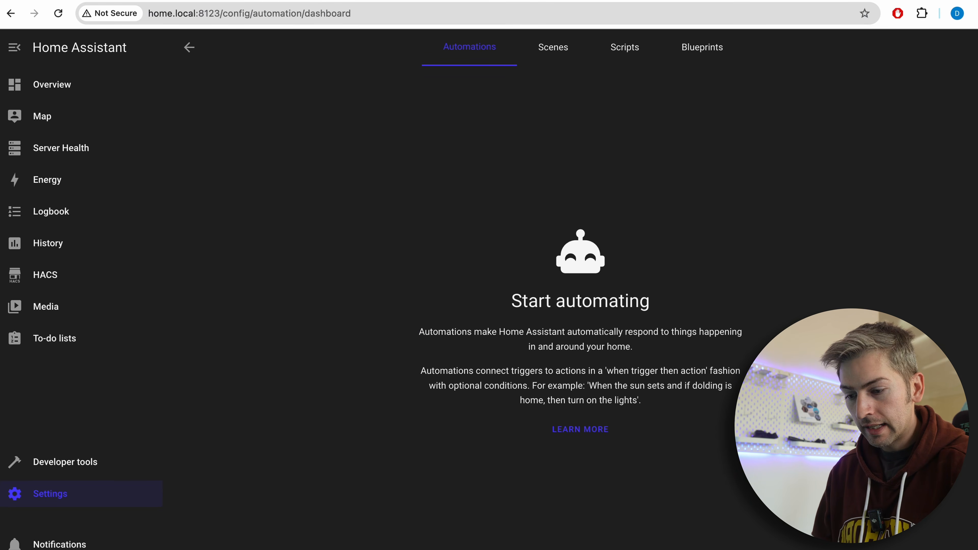
pyautogui.click(913, 548)
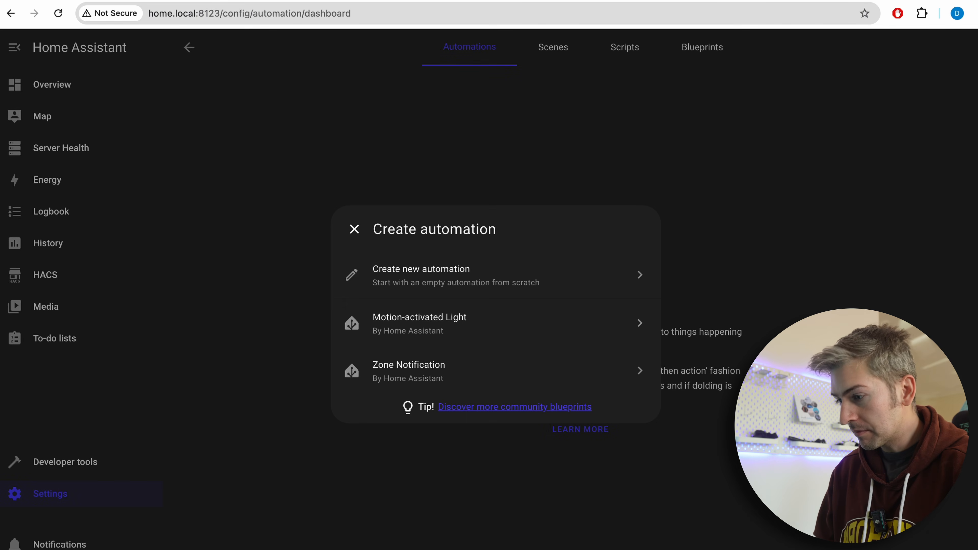
pyautogui.click(434, 284)
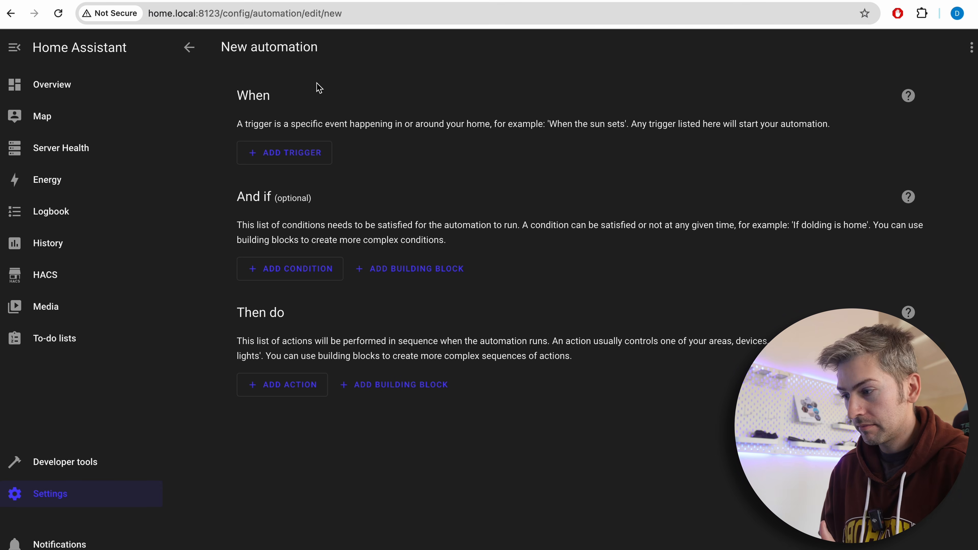
# Add a Time trigger to the automation with a fixed time of 5:00 PM
pyautogui.click(295, 166)
pyautogui.write('time')
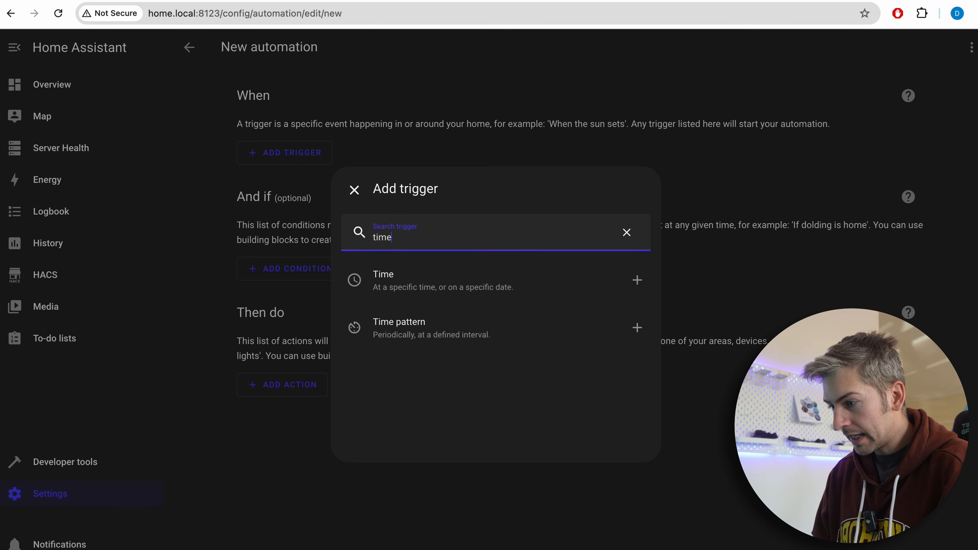
pyautogui.click(443, 290)
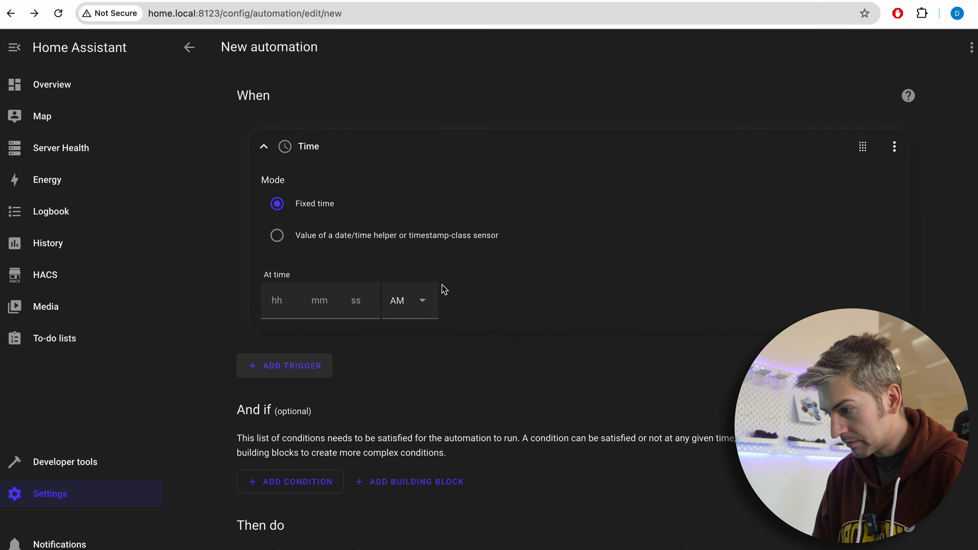
pyautogui.scroll(-1, 289, 282)
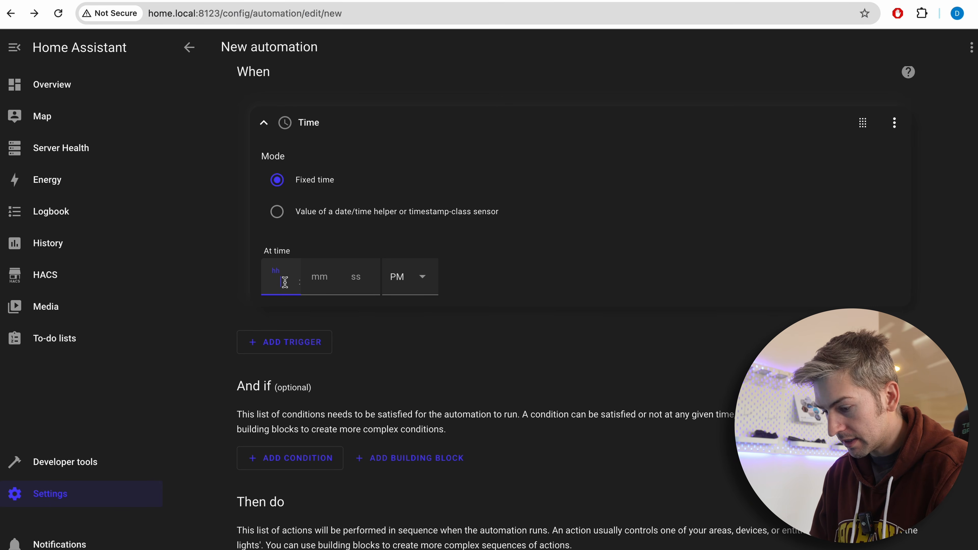
pyautogui.write('5')
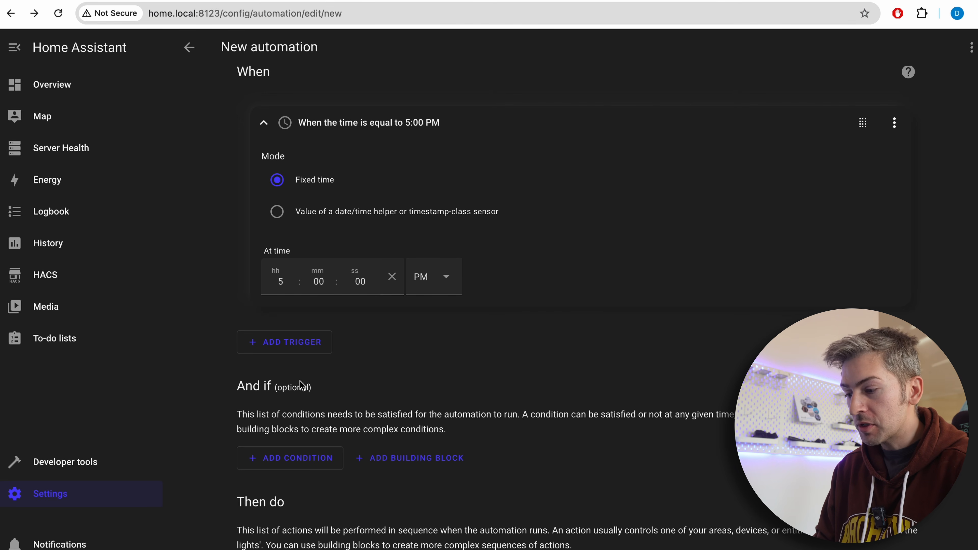
# Add a Time condition to the automation that restricts it to the weekday Thursday
pyautogui.click(308, 459)
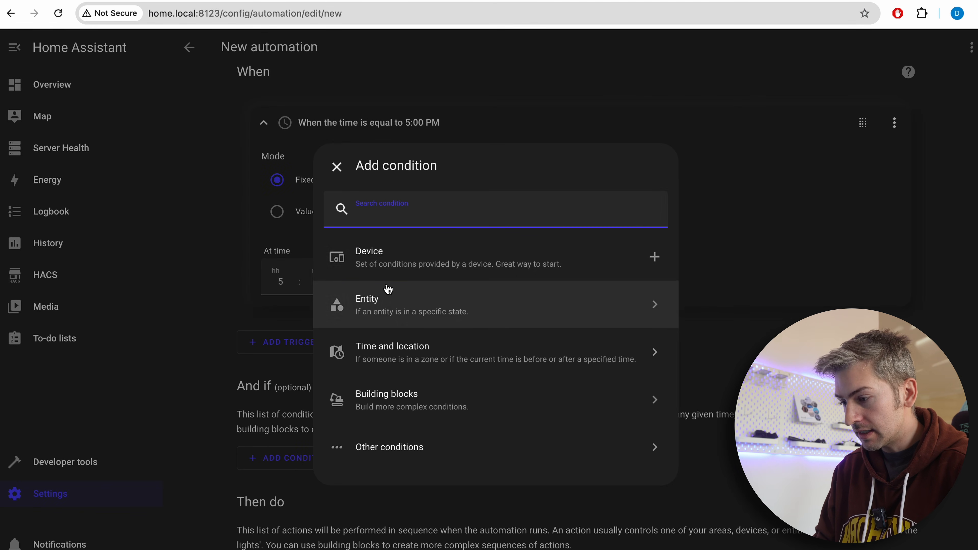
pyautogui.click(397, 350)
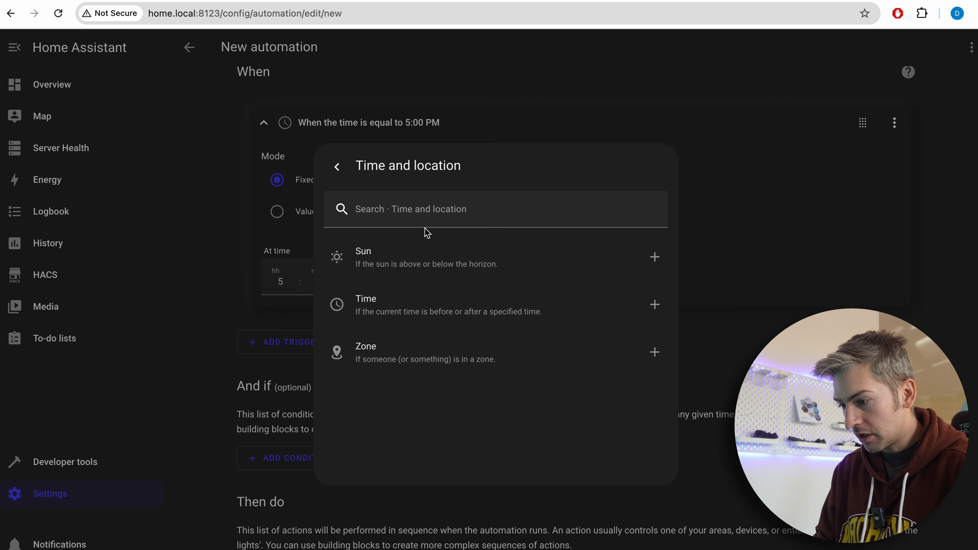
pyautogui.click(421, 306)
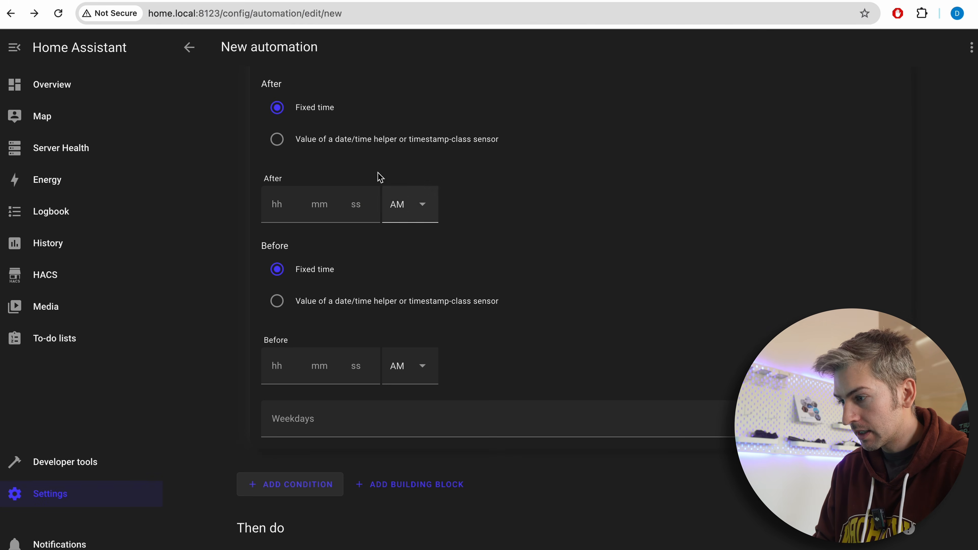
pyautogui.click(350, 423)
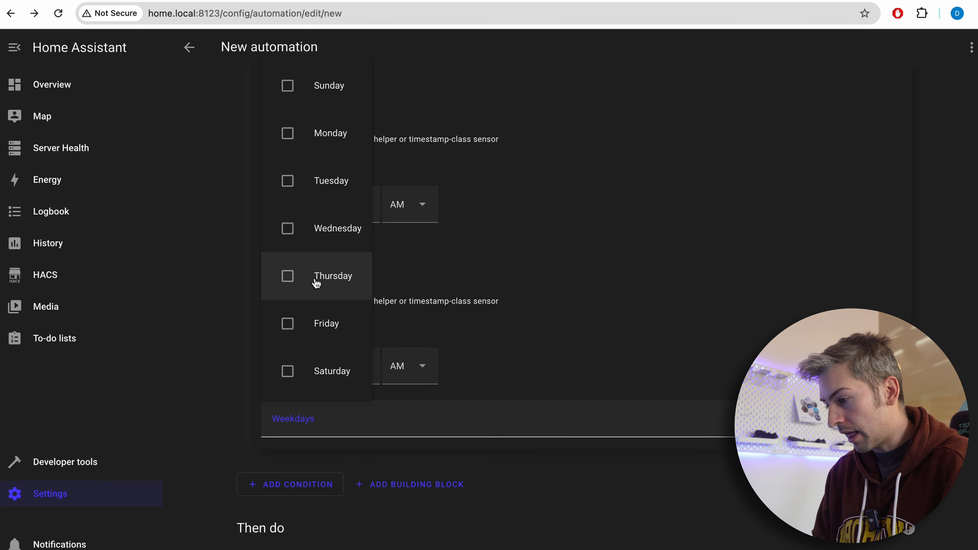
pyautogui.click(292, 281)
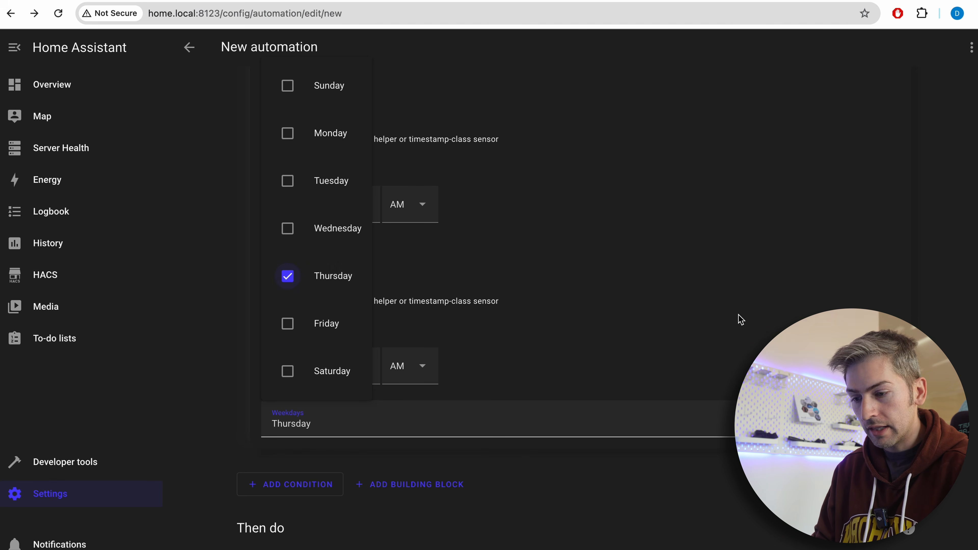
pyautogui.click(539, 277)
# Add an action that sends a notification via mobile_app_samsung_s24 with the message "Don't forget to put the bins out"
pyautogui.scroll(-1, 539, 277)
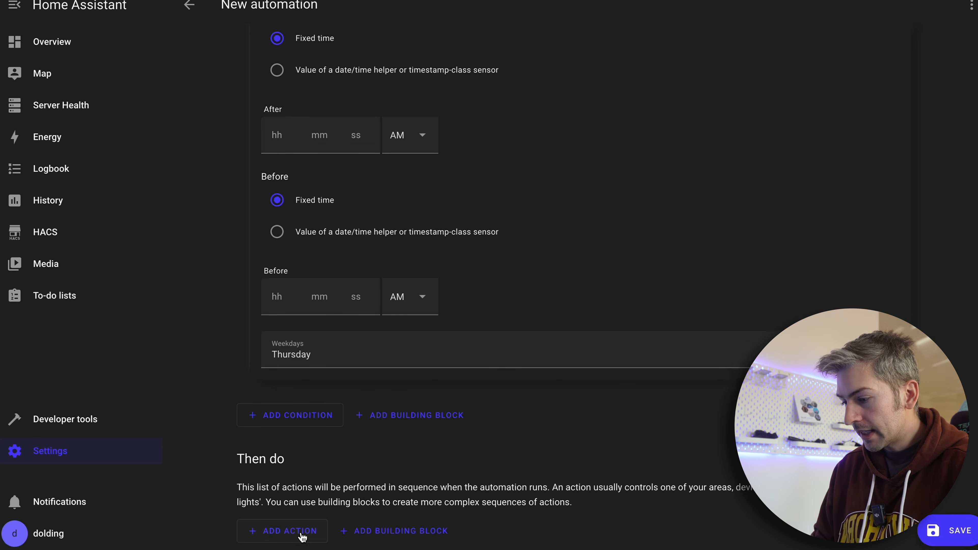
pyautogui.click(303, 536)
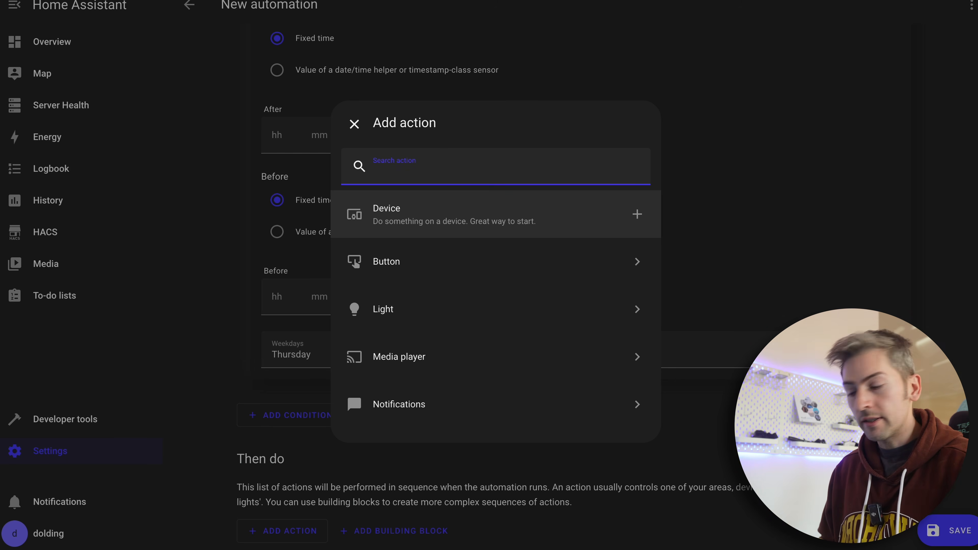
pyautogui.write('samsu')
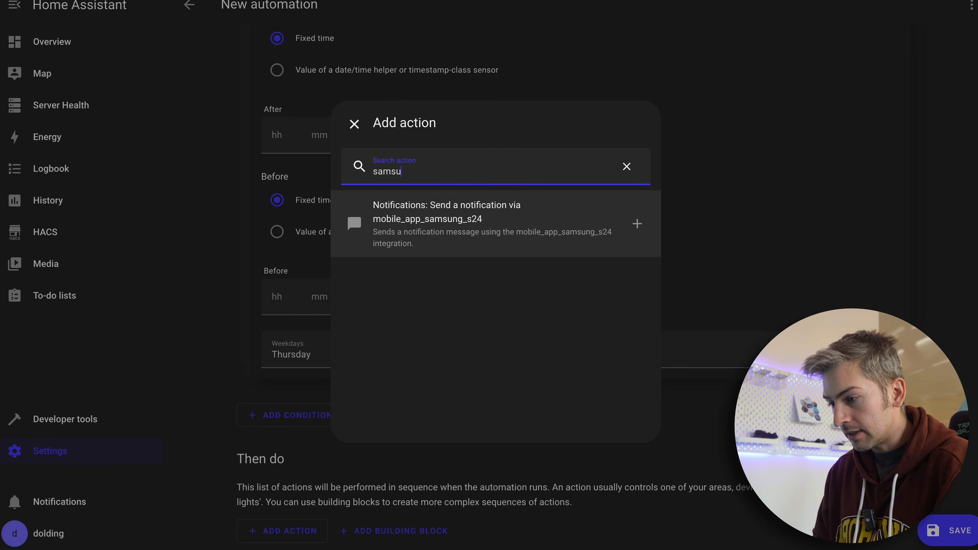
pyautogui.click(444, 243)
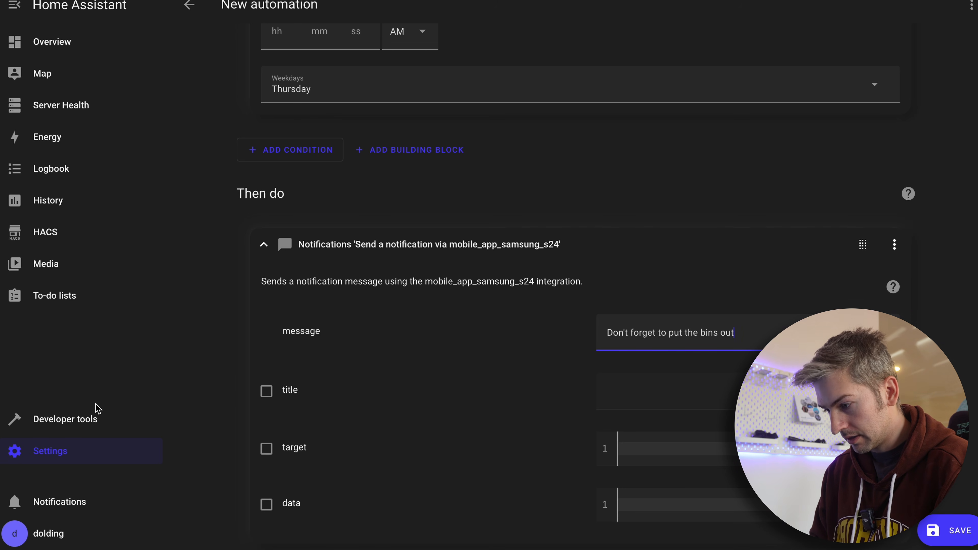
# Enable the notification's title and set it to "Bins"
pyautogui.click(267, 392)
pyautogui.click(628, 380)
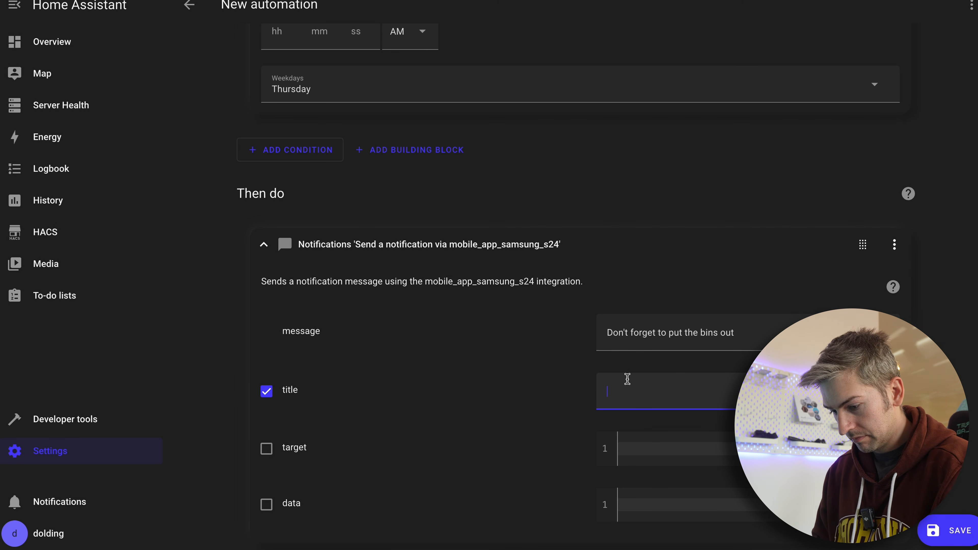
pyautogui.scroll(-1, 568, 270)
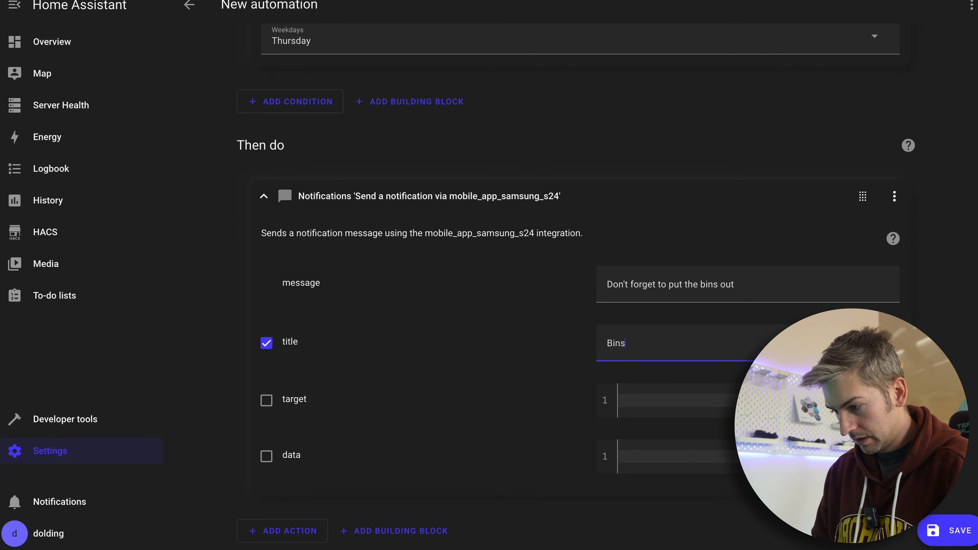
# Save the automation under the name "Bins Reminder" and run its actions as a test
pyautogui.click(938, 531)
pyautogui.hotkey('ctrl', 'a')
pyautogui.write('Put Th')
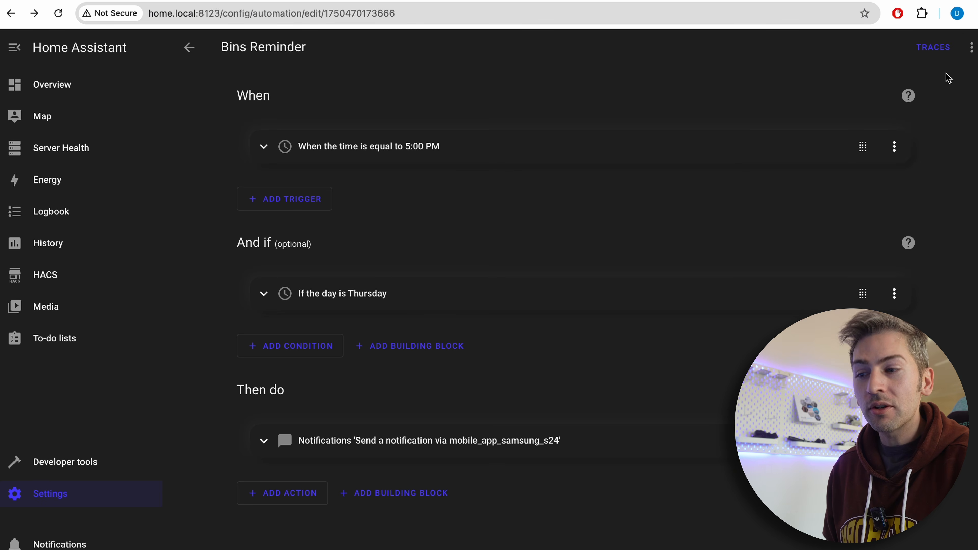
pyautogui.click(972, 54)
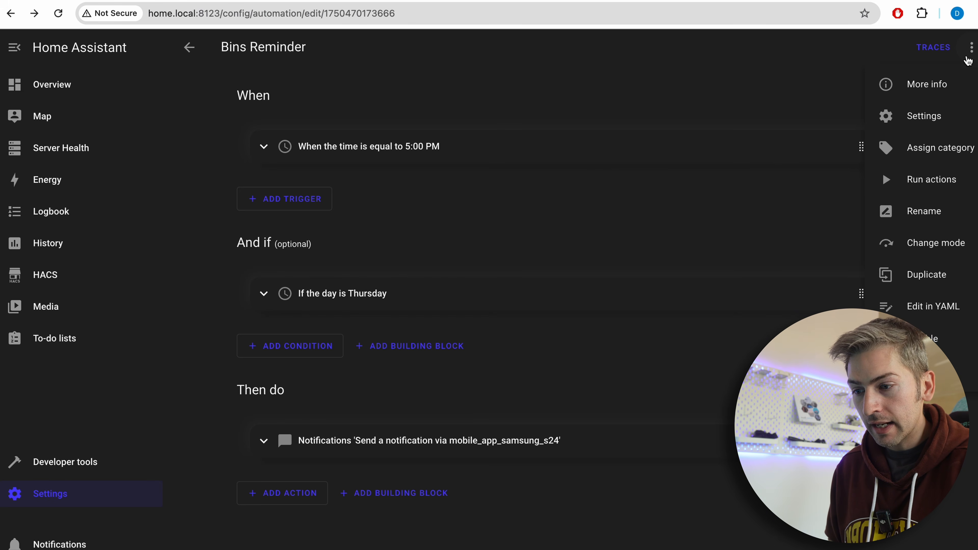
pyautogui.click(935, 197)
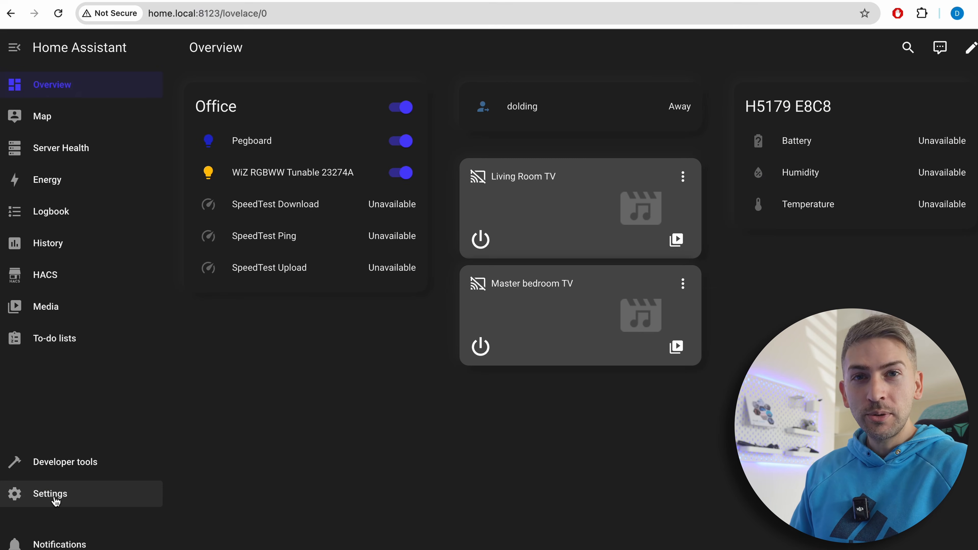
# Go to Backups in the System settings and set up automatic backups with the Recommended option, keeping three days of daily backups
pyautogui.click(56, 497)
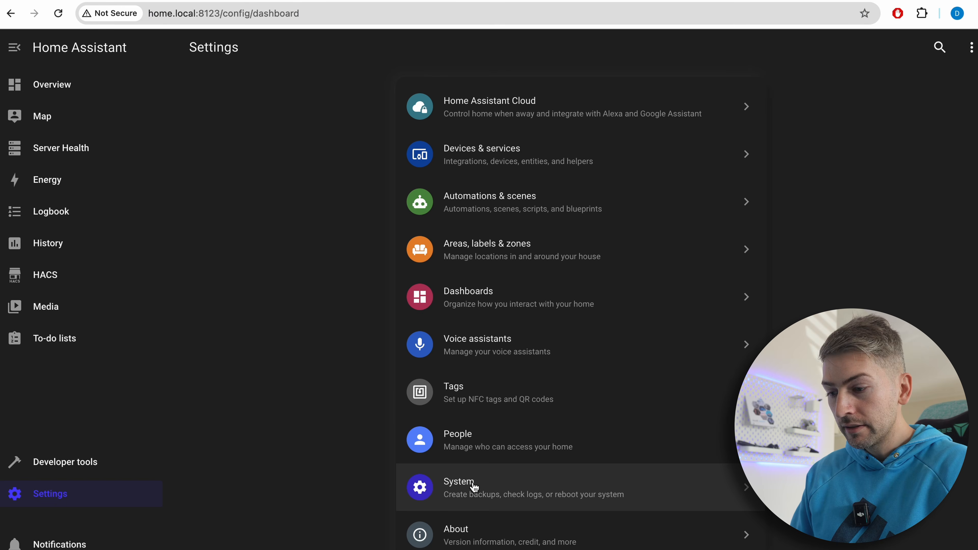
pyautogui.click(479, 492)
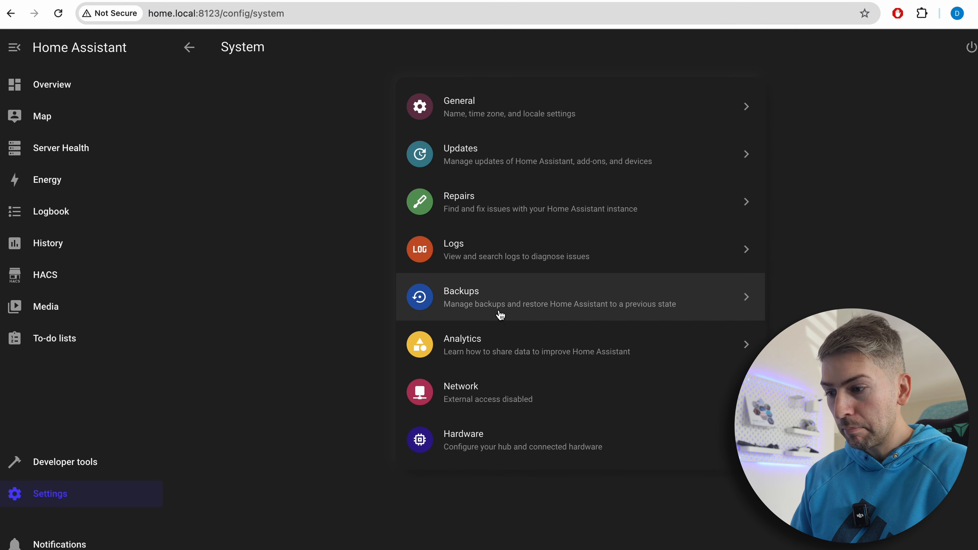
pyautogui.click(500, 303)
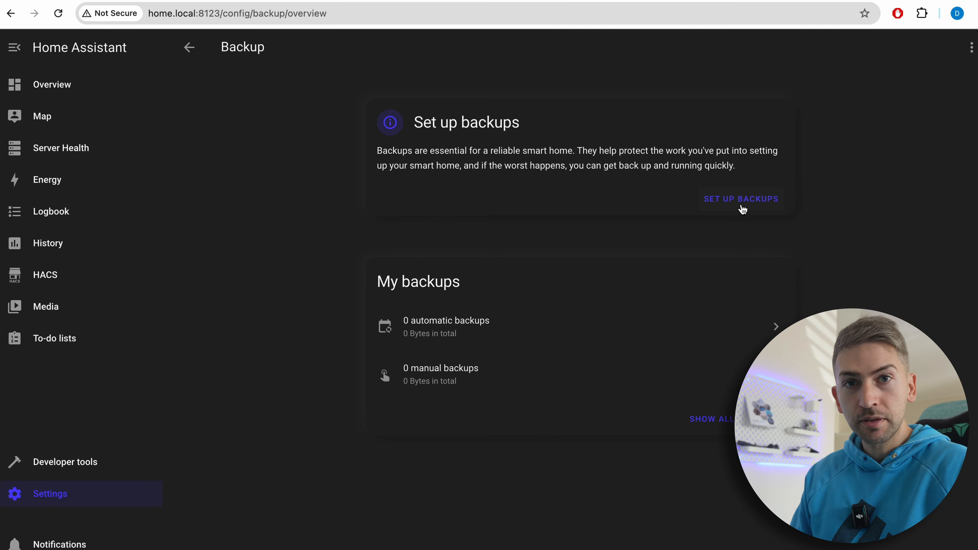
pyautogui.click(742, 209)
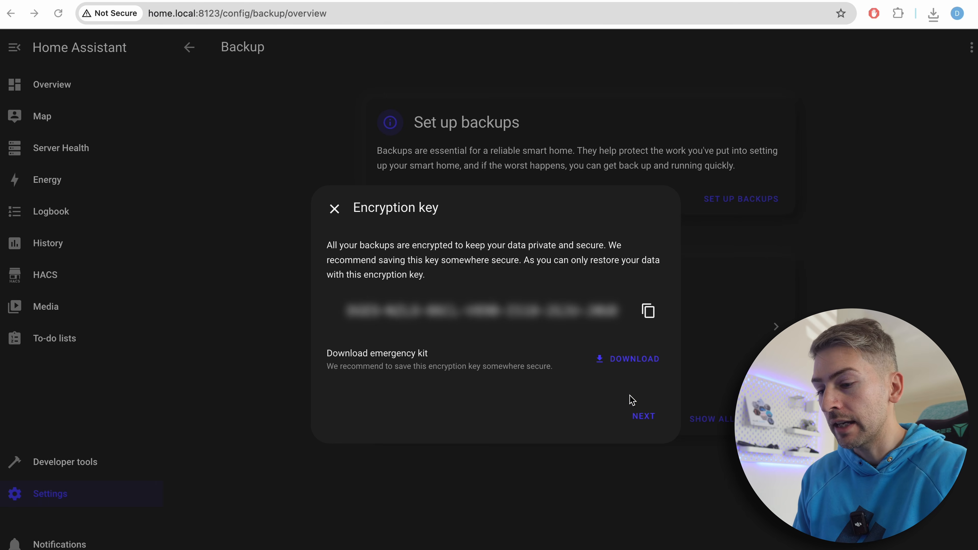
pyautogui.click(643, 423)
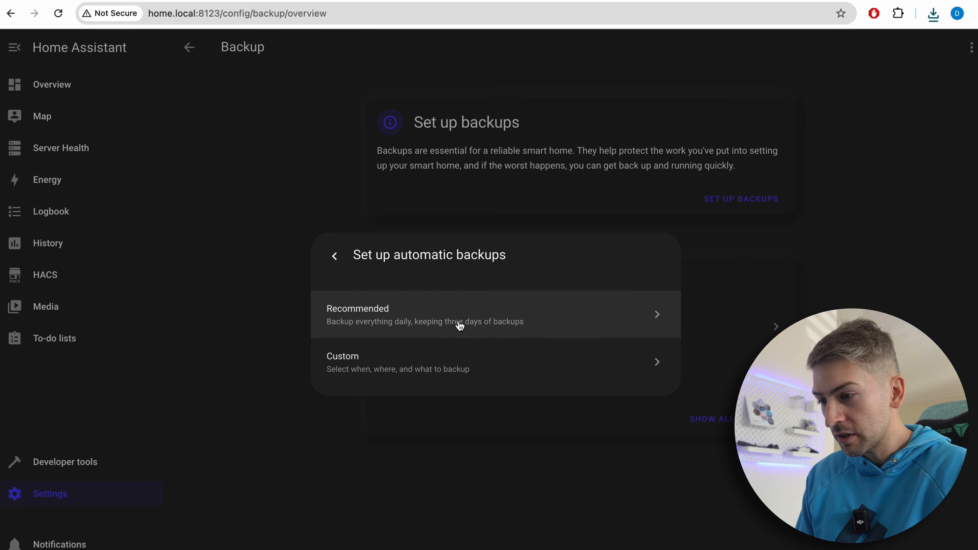
pyautogui.click(460, 325)
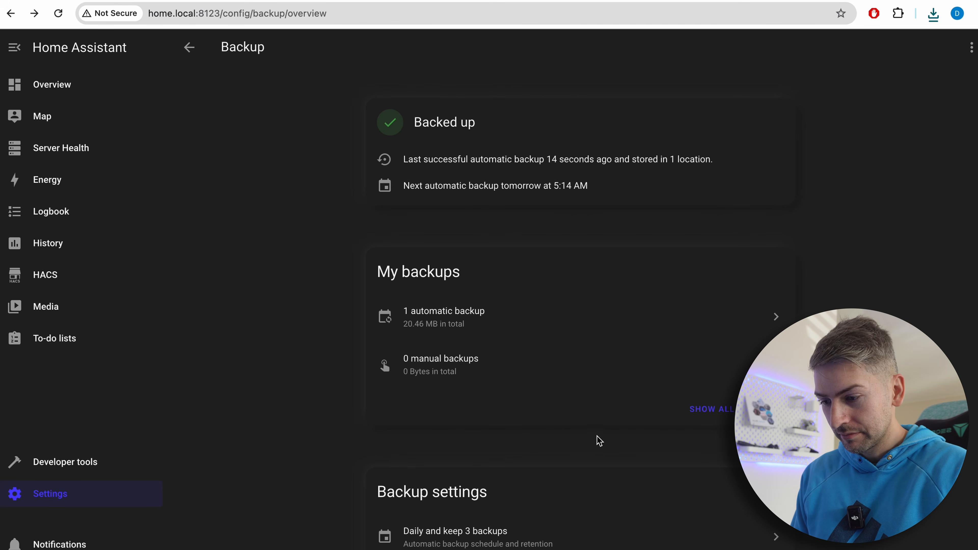
# Review the backup settings for the automatic schedule and the locations where backups are stored
pyautogui.click(541, 530)
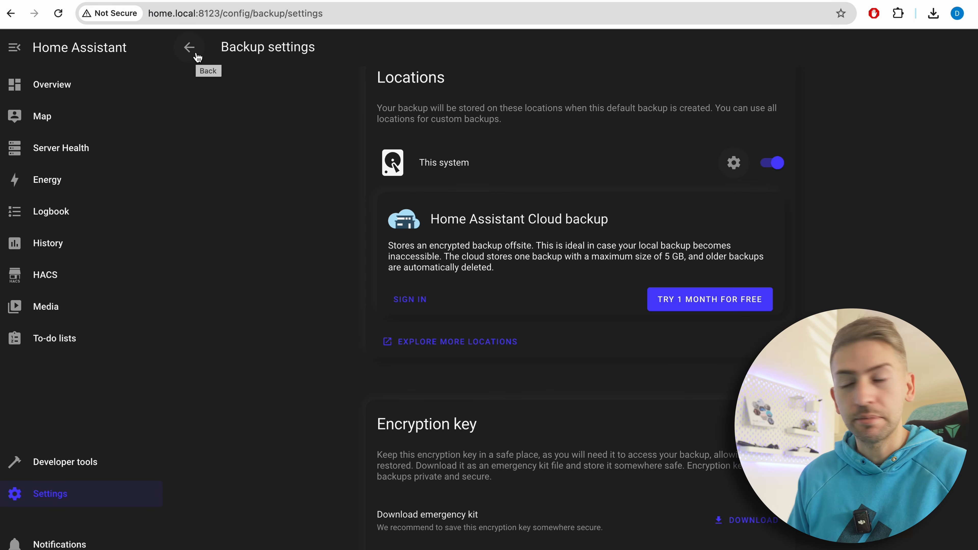
pyautogui.click(198, 57)
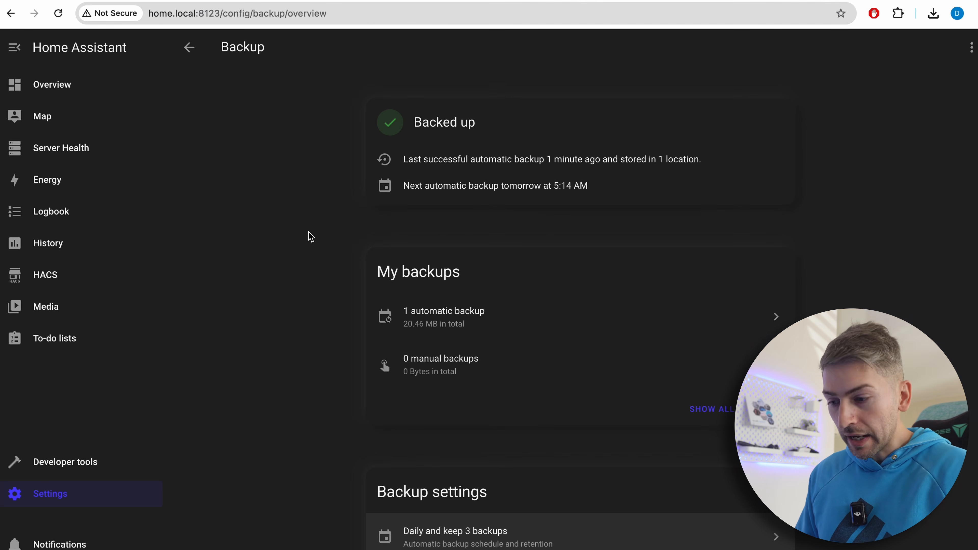
pyautogui.scroll(-4, 312, 236)
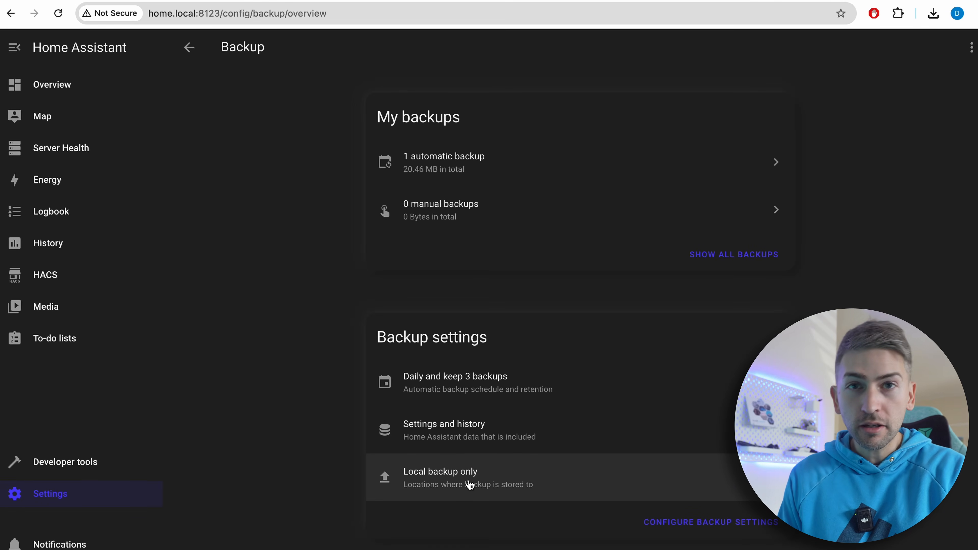
pyautogui.click(469, 485)
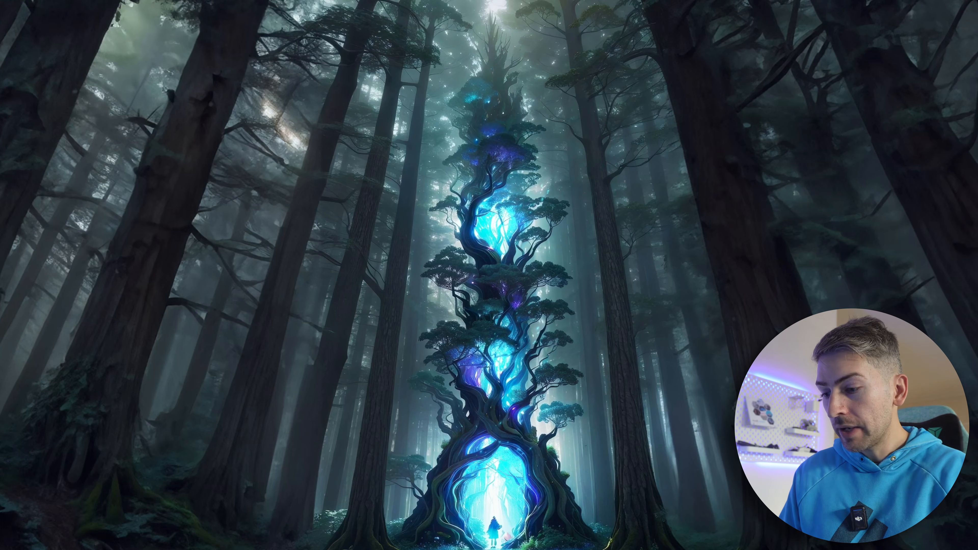
# Switch to the Raspberry Pi desktop and open the HomeAssistant/config/backups folder in the file manager
pyautogui.click(393, 547)
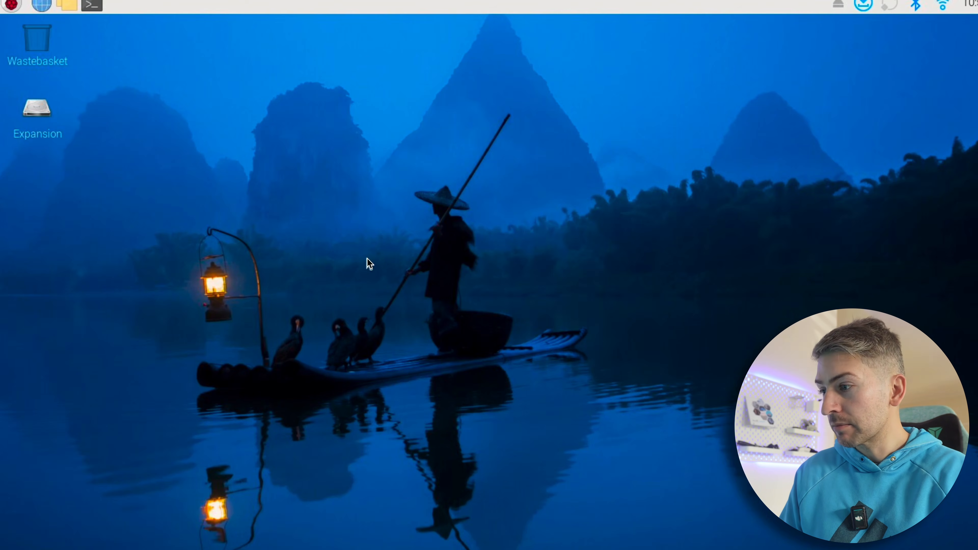
pyautogui.click(69, 8)
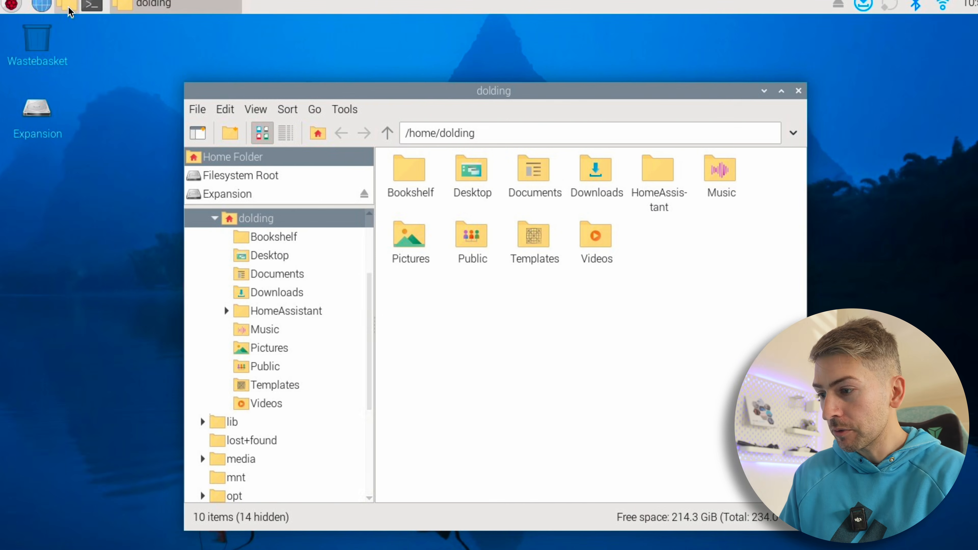
pyautogui.doubleClick(663, 179)
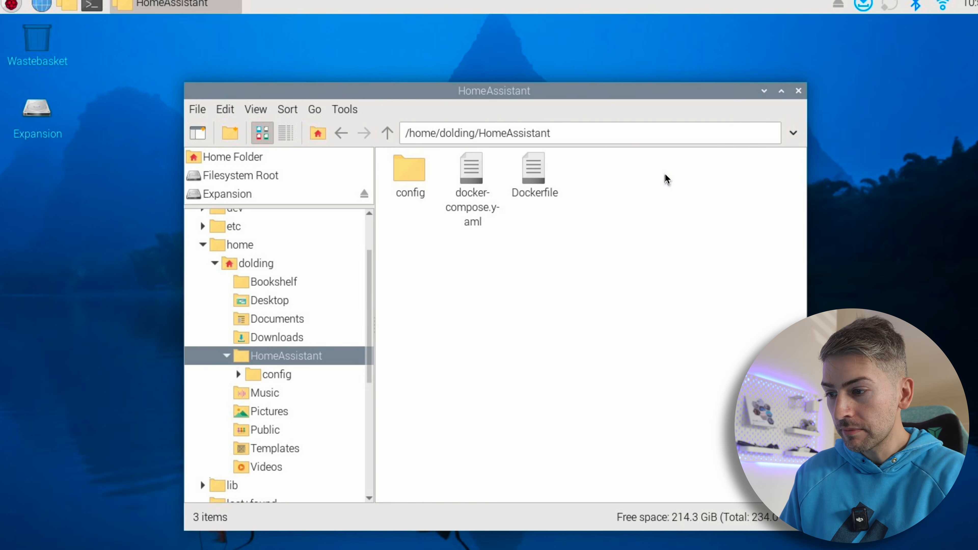
pyautogui.doubleClick(422, 171)
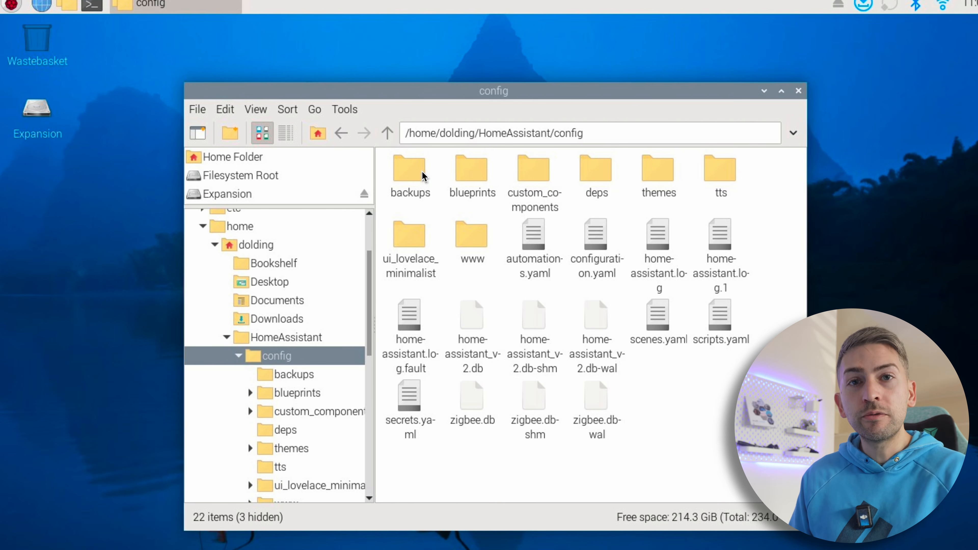
pyautogui.click(422, 171)
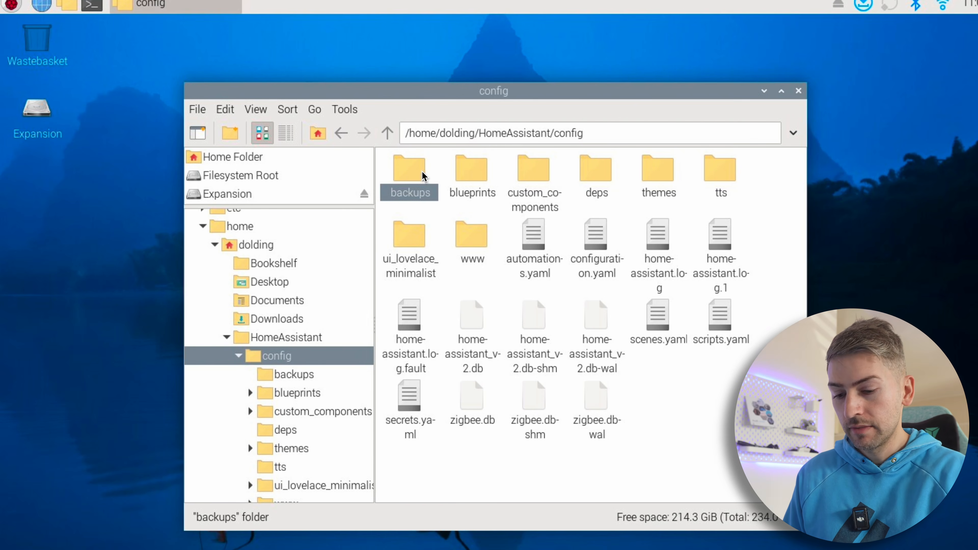
pyautogui.doubleClick(422, 175)
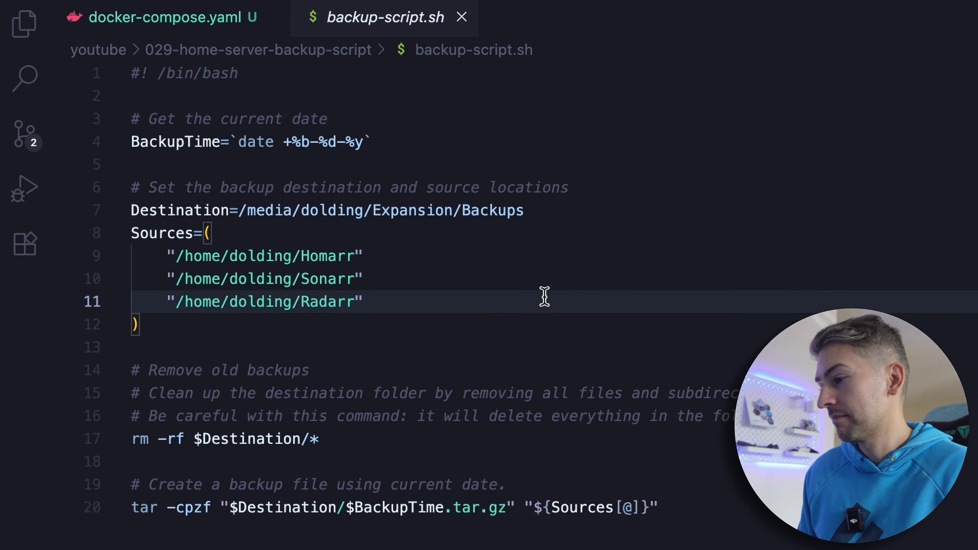
# Switch to backup-script.sh in the code editor and highlight the BackupTime and Destination lines
pyautogui.click(92, 143)
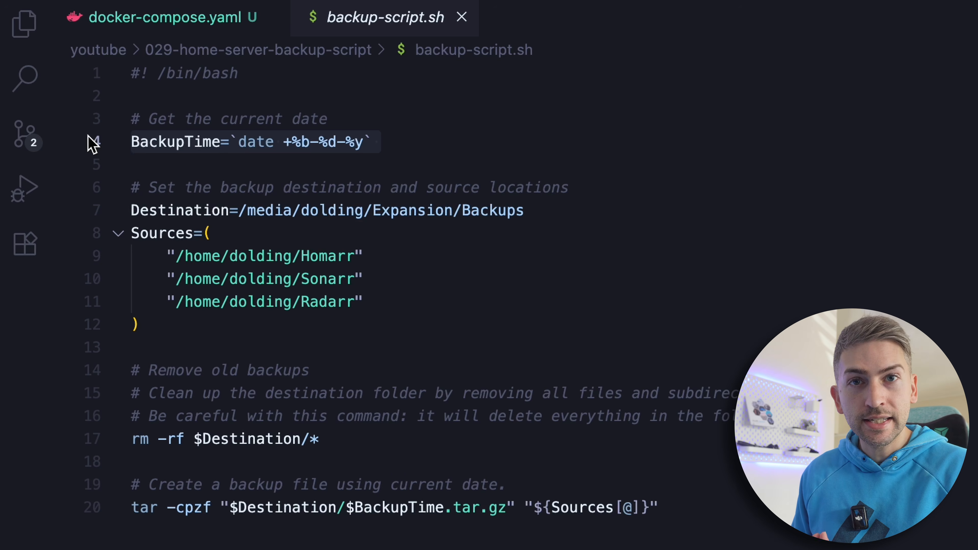
pyautogui.tripleClick(330, 214)
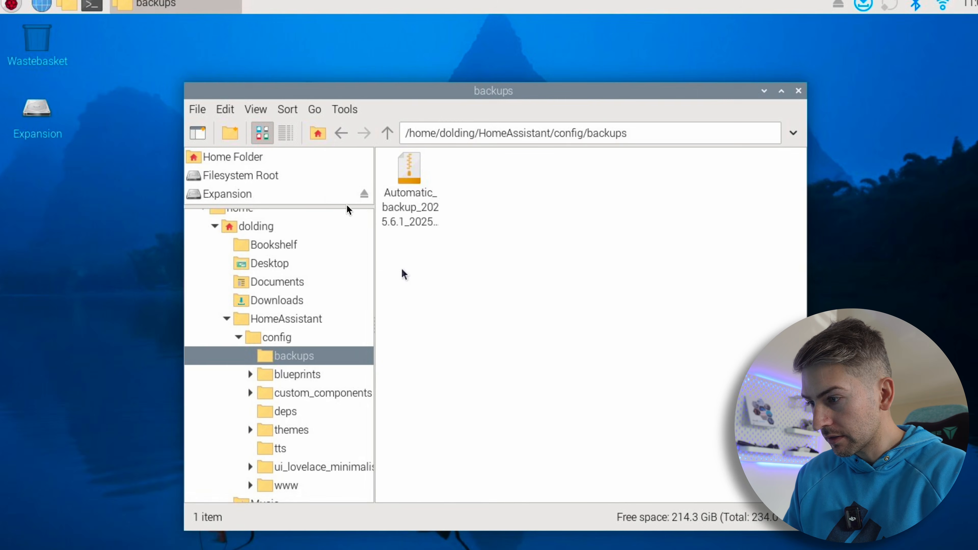
# Open the Backups folder on the Expansion drive and select its path, and return to backup-script.sh to highlight the Sources block
pyautogui.click(247, 196)
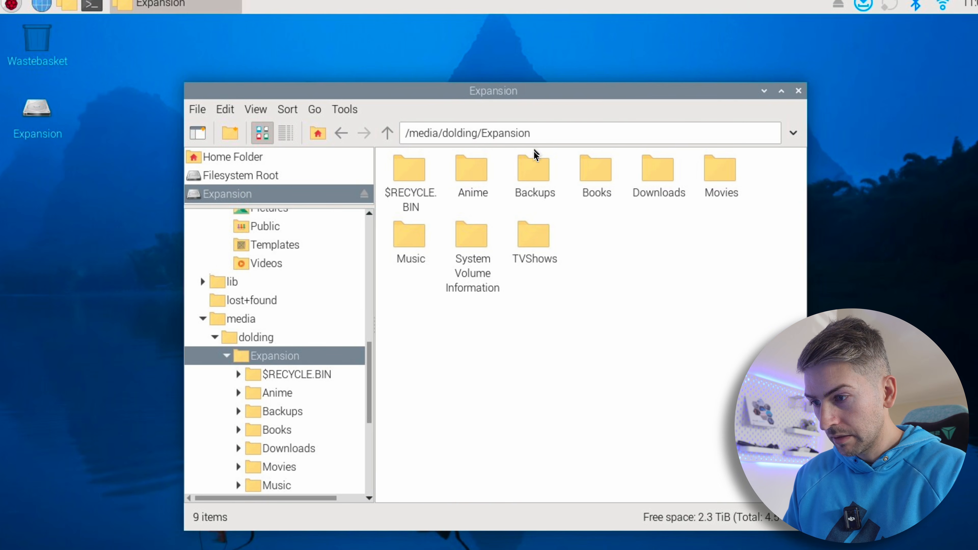
pyautogui.doubleClick(534, 172)
pyautogui.moveTo(581, 135); pyautogui.dragTo(380, 134)
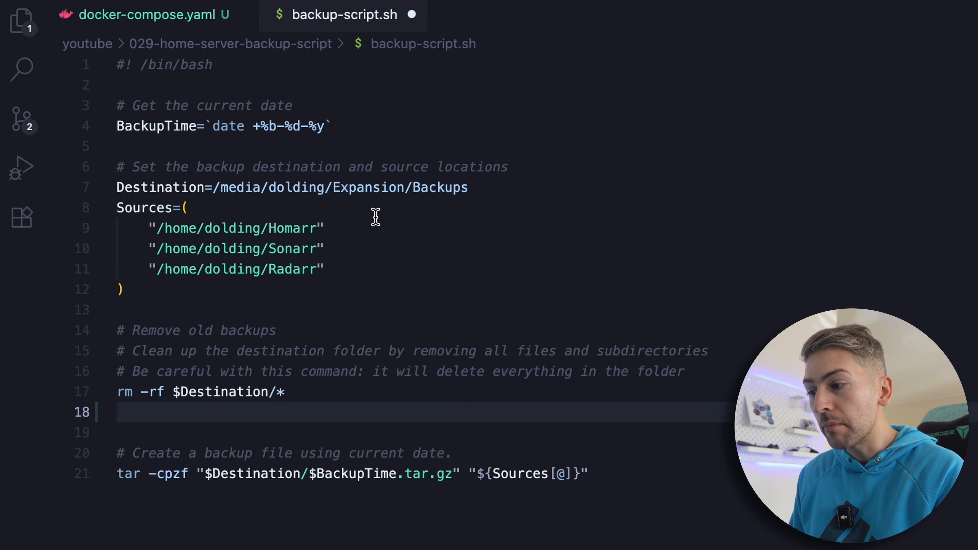
pyautogui.moveTo(131, 233); pyautogui.dragTo(304, 318)
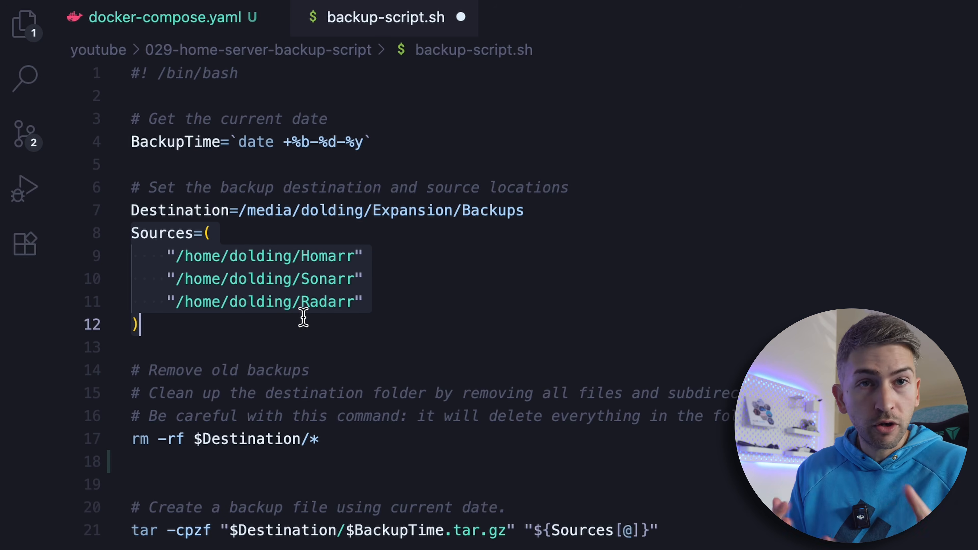
# Copy the HomeAssistant folder's path from the Raspberry Pi file manager and replace the Homarr path in the script's Sources block with it
pyautogui.click(427, 279)
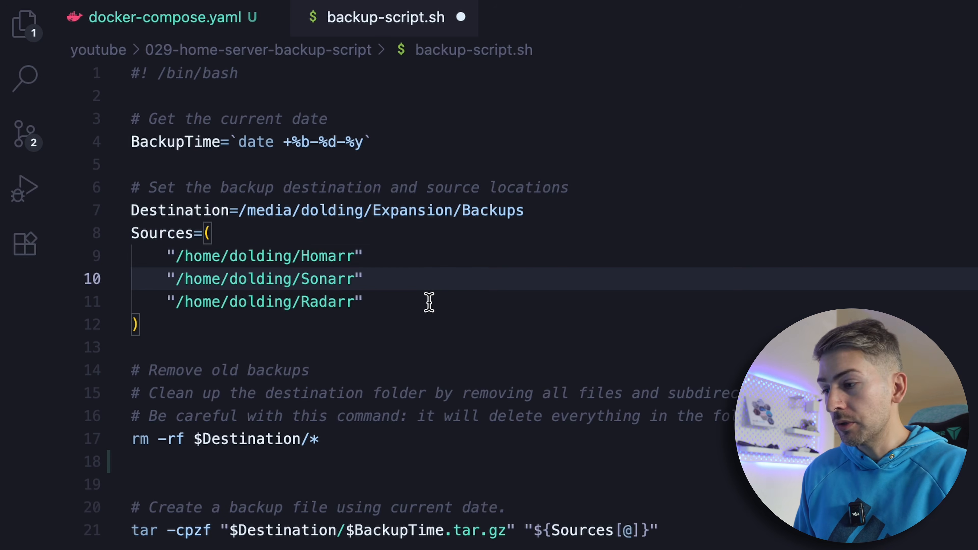
pyautogui.click(428, 302)
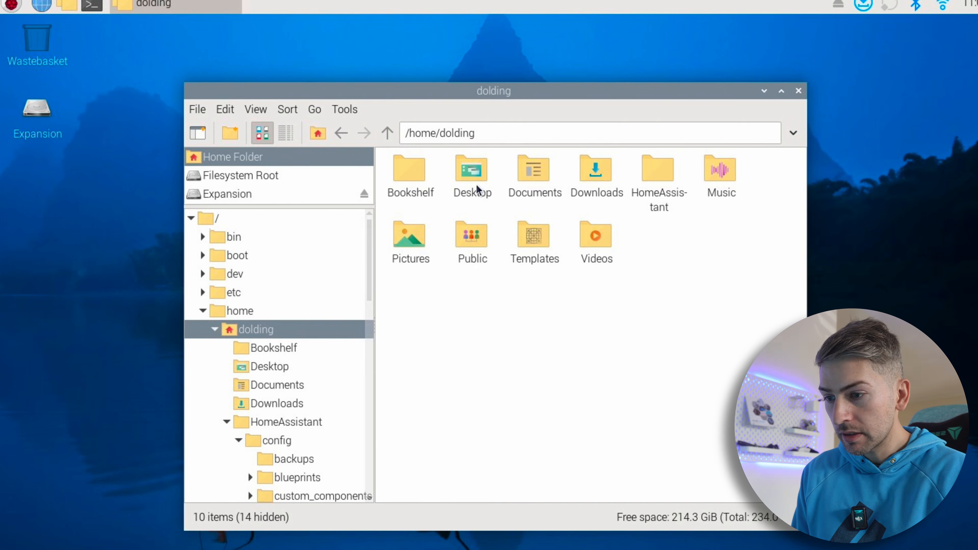
pyautogui.click(654, 171)
pyautogui.doubleClick(653, 170)
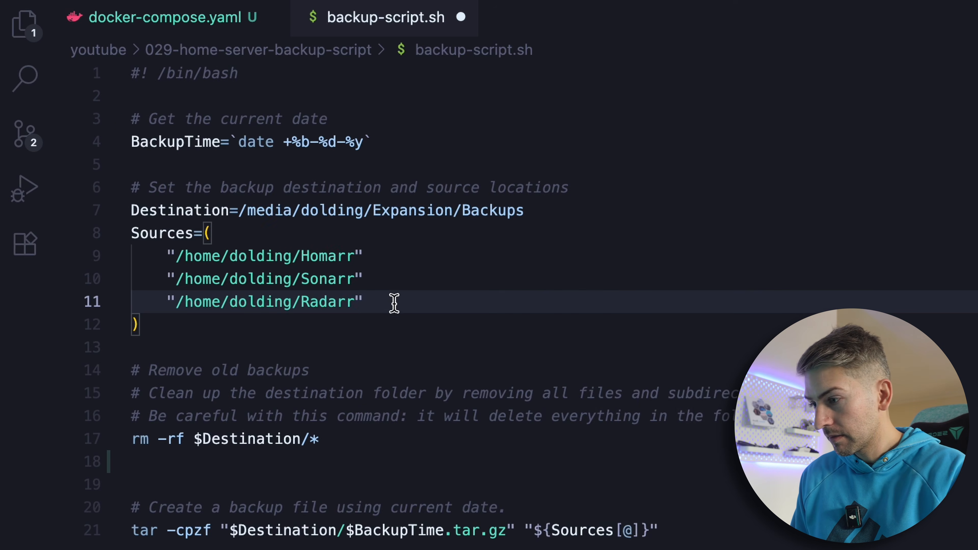
pyautogui.moveTo(355, 261); pyautogui.dragTo(189, 262)
pyautogui.press('BackSpace')
pyautogui.press('BackSpace')
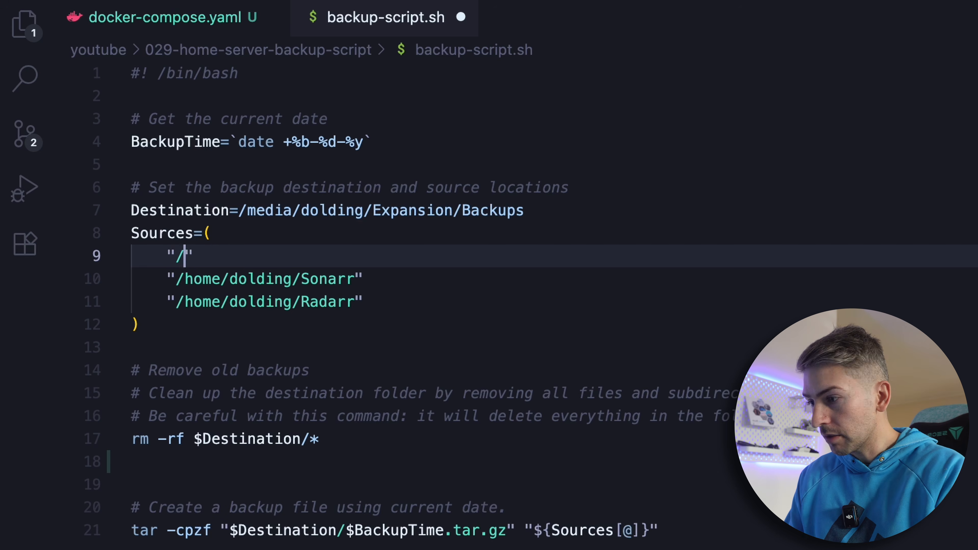
pyautogui.write('/home/dolding/HomeAssistant')
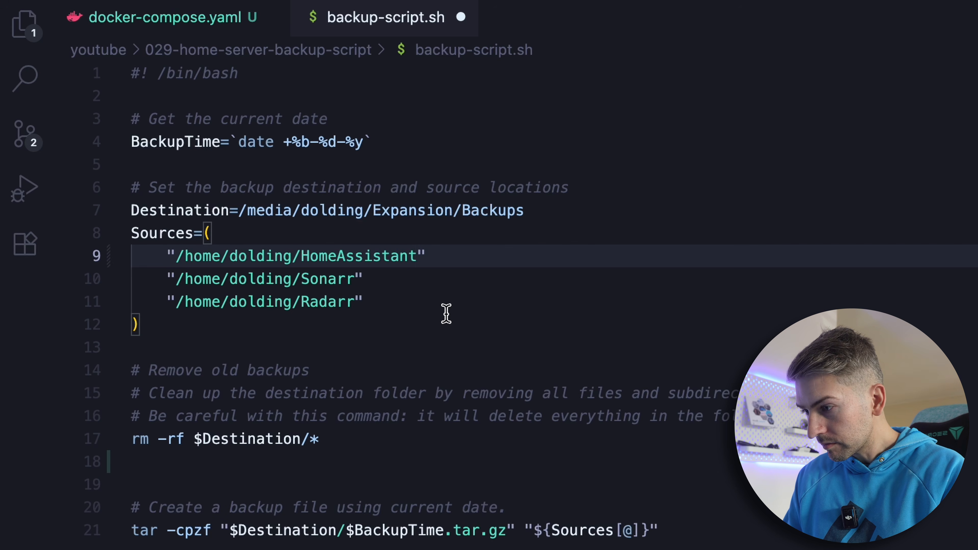
# Delete the Sonarr and Radarr lines from the Sources block and save backup-script.sh
pyautogui.click(211, 302)
pyautogui.moveTo(180, 298); pyautogui.dragTo(10, 282)
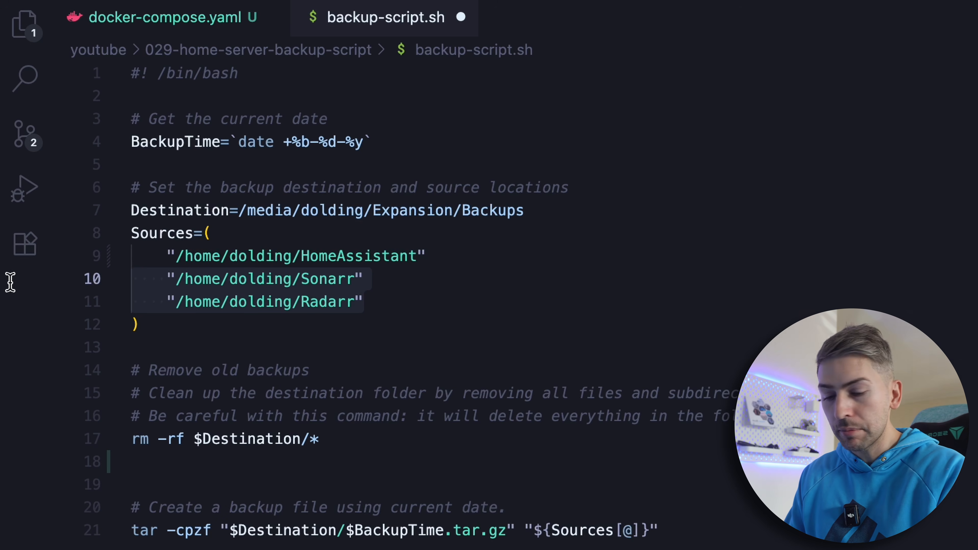
pyautogui.press('BackSpace')
pyautogui.press('BackSpace')
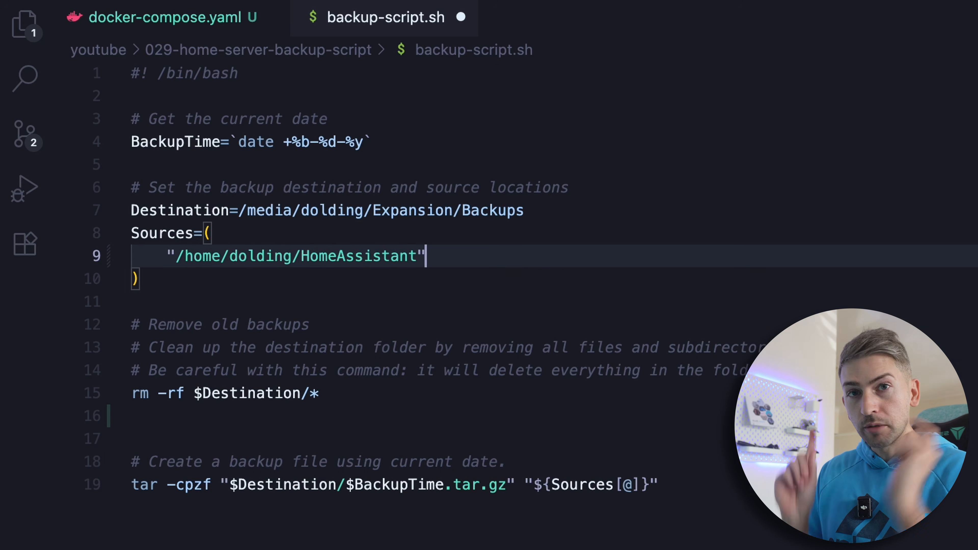
pyautogui.hotkey('ctrl', 's')
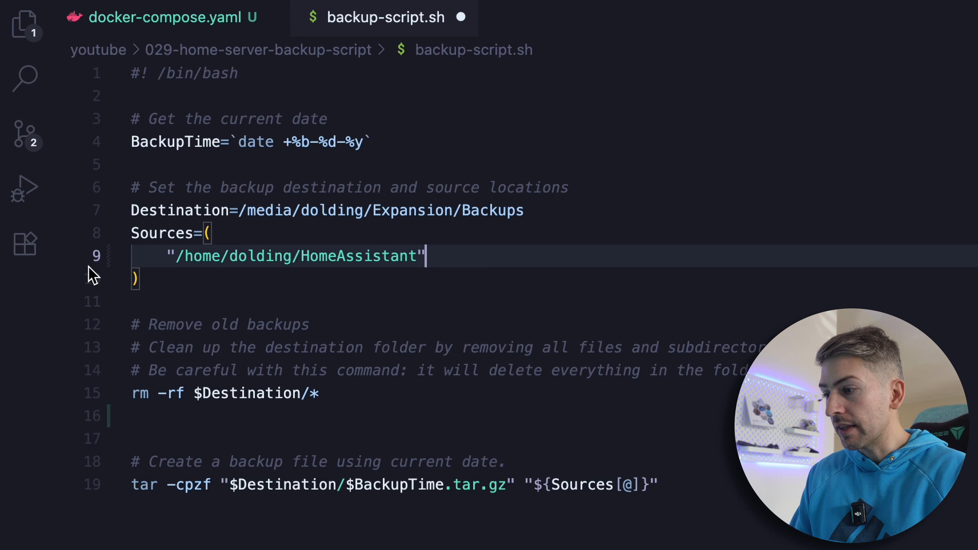
# Examine the rm -rf cleanup command and the tar backup command along with the Destination, BackupTime and Sources values they use
pyautogui.click(350, 394)
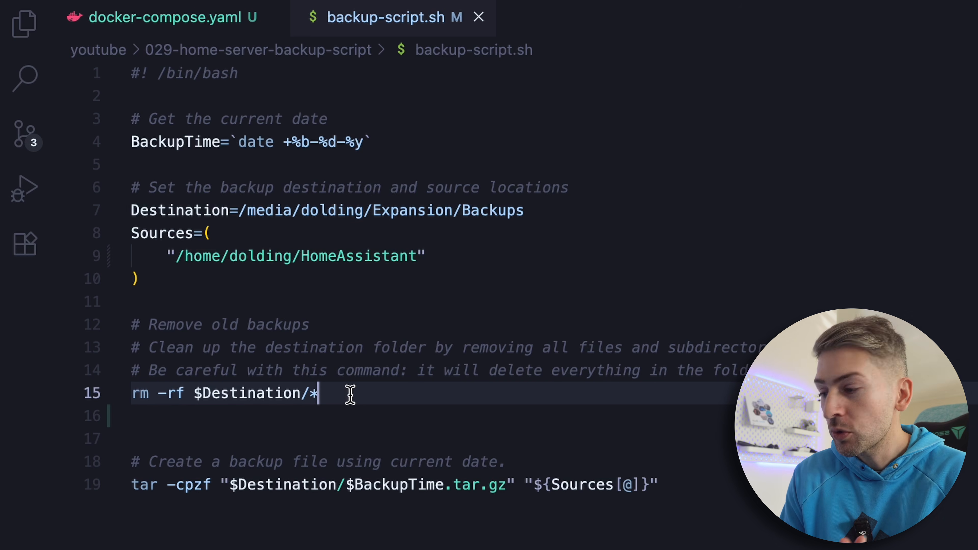
pyautogui.doubleClick(271, 394)
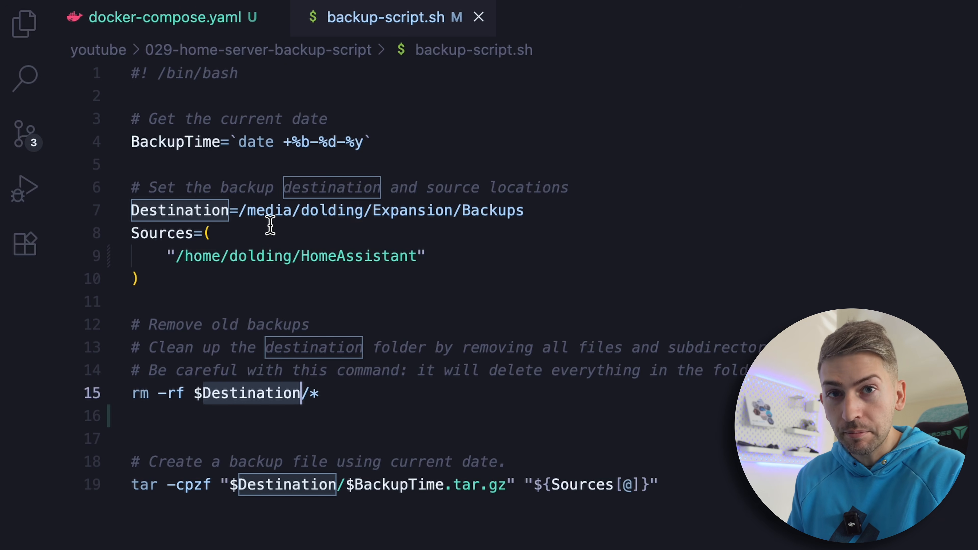
pyautogui.moveTo(239, 211); pyautogui.dragTo(546, 213)
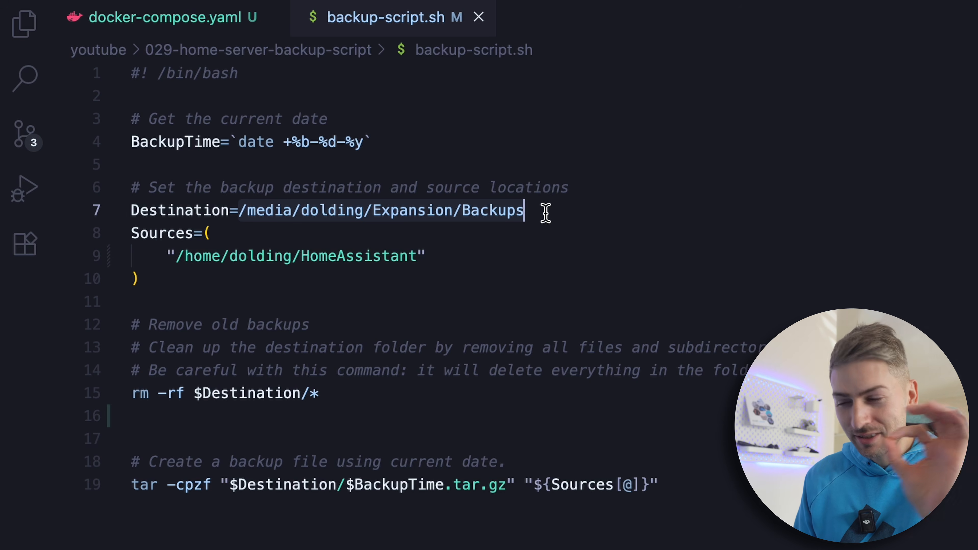
pyautogui.click(435, 461)
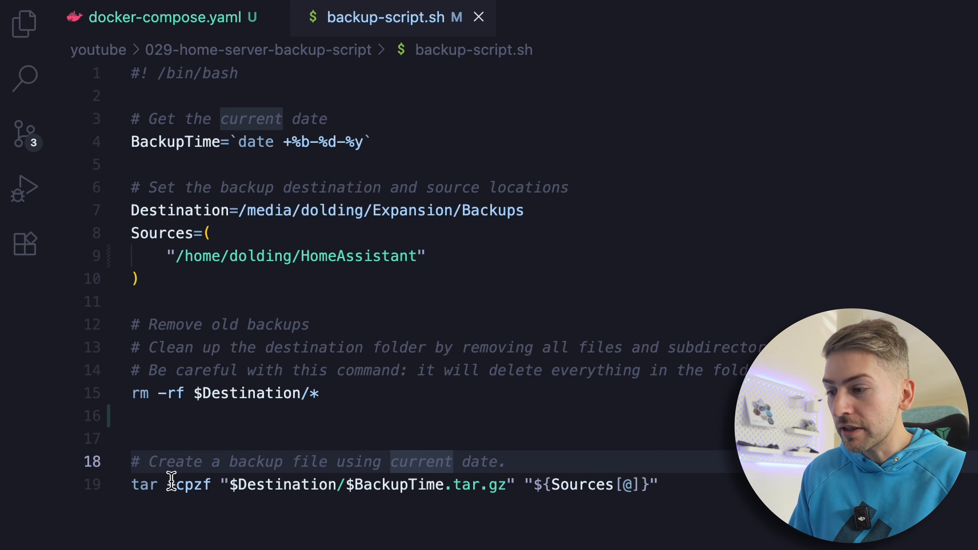
pyautogui.click(444, 485)
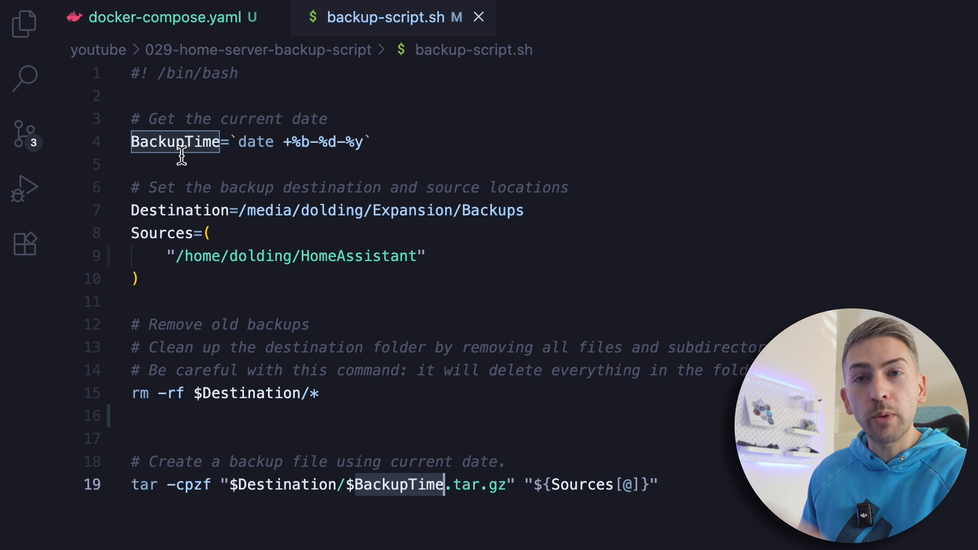
pyautogui.click(524, 487)
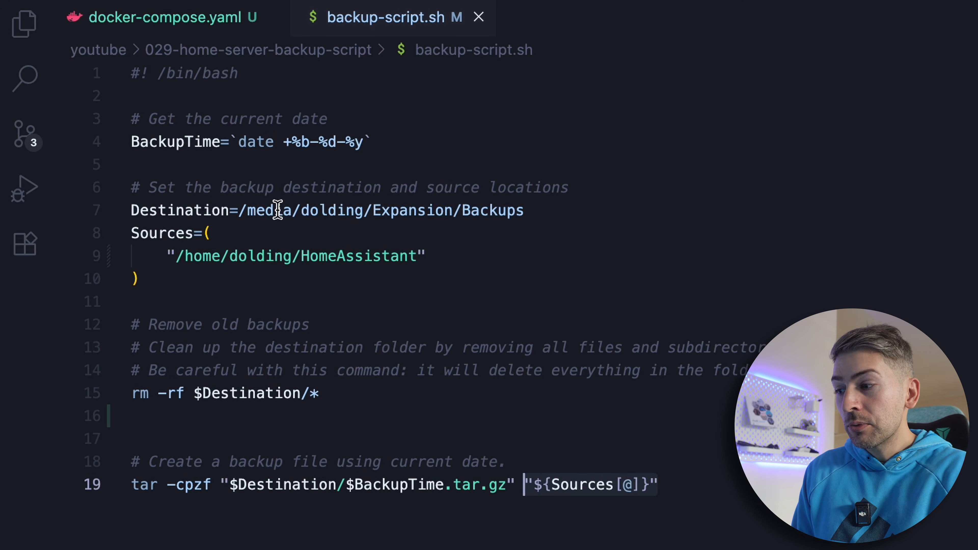
pyautogui.moveTo(168, 255); pyautogui.dragTo(489, 256)
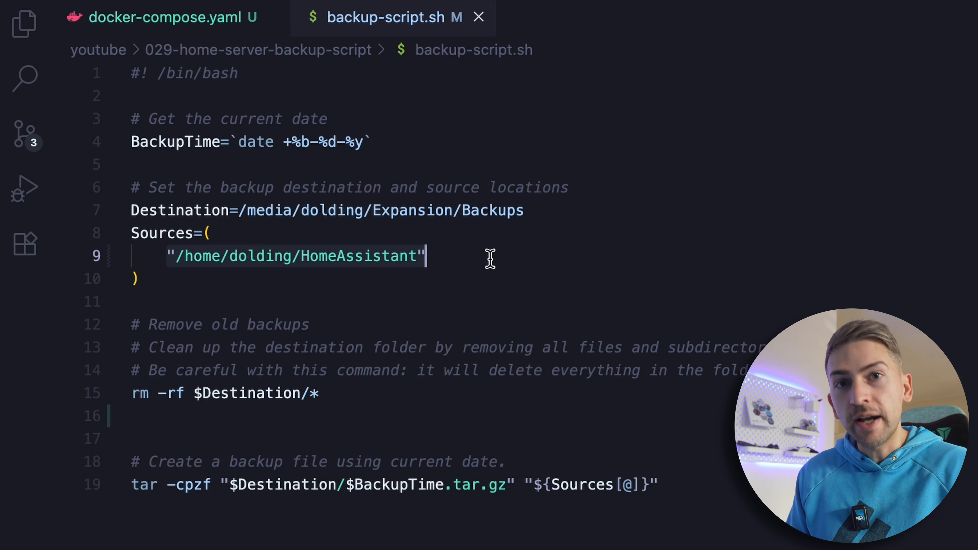
# Copy the entire script, switch to the Raspberry Pi desktop and create a folder named Backups in the home folder
pyautogui.hotkey('ctrl', 'a')
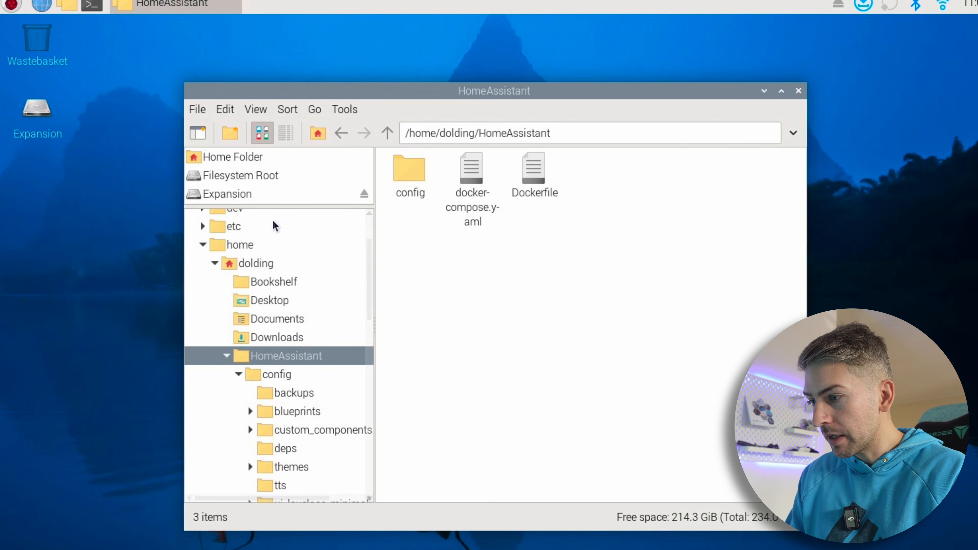
pyautogui.click(225, 157)
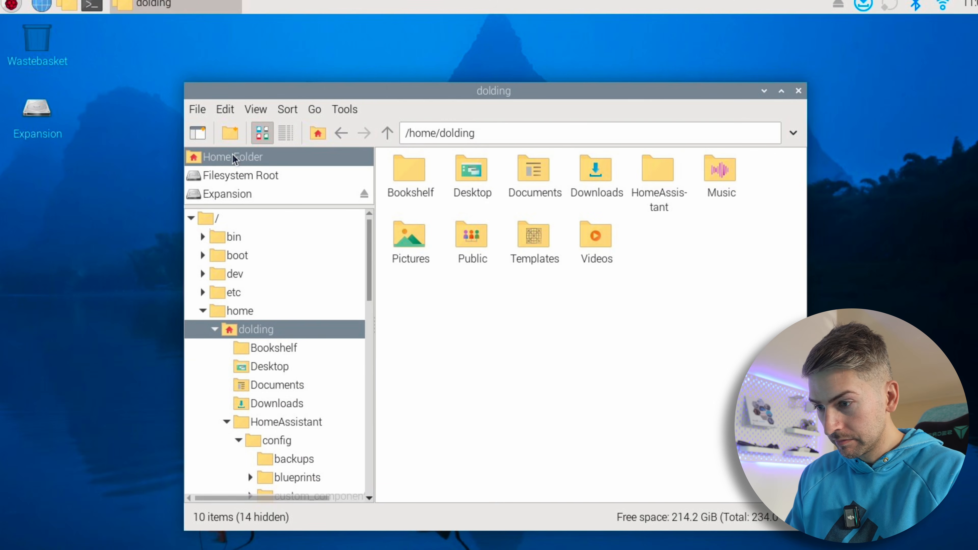
pyautogui.rightClick(660, 270)
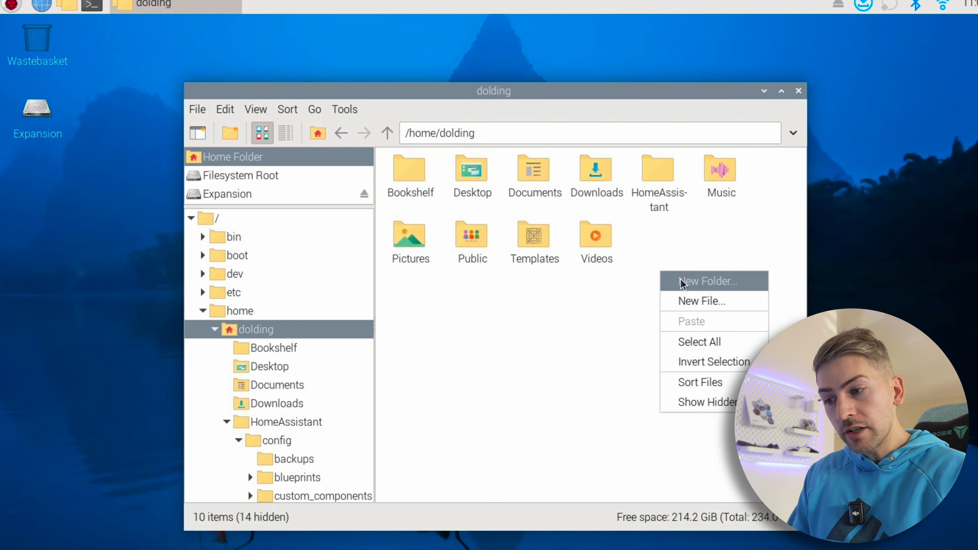
pyautogui.click(682, 281)
pyautogui.write('Backups')
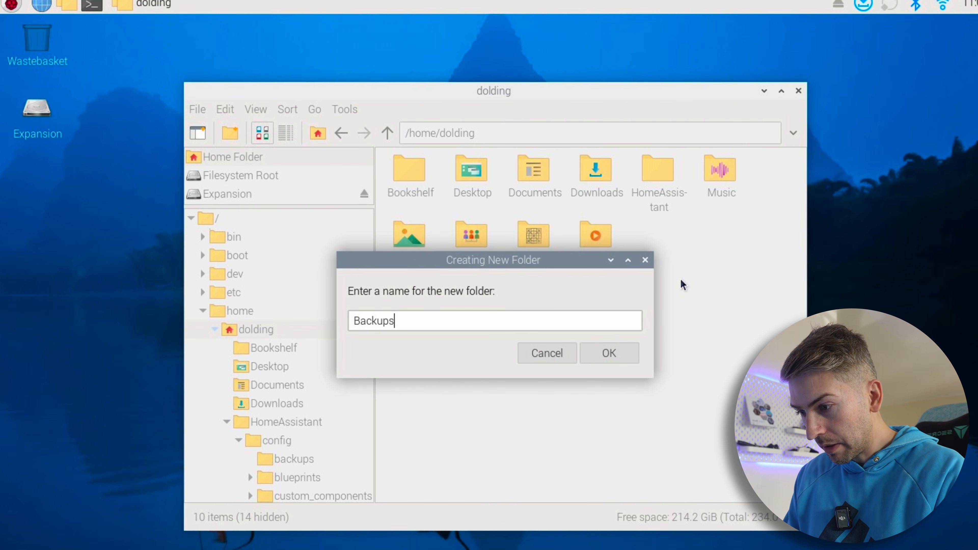
pyautogui.press('Return')
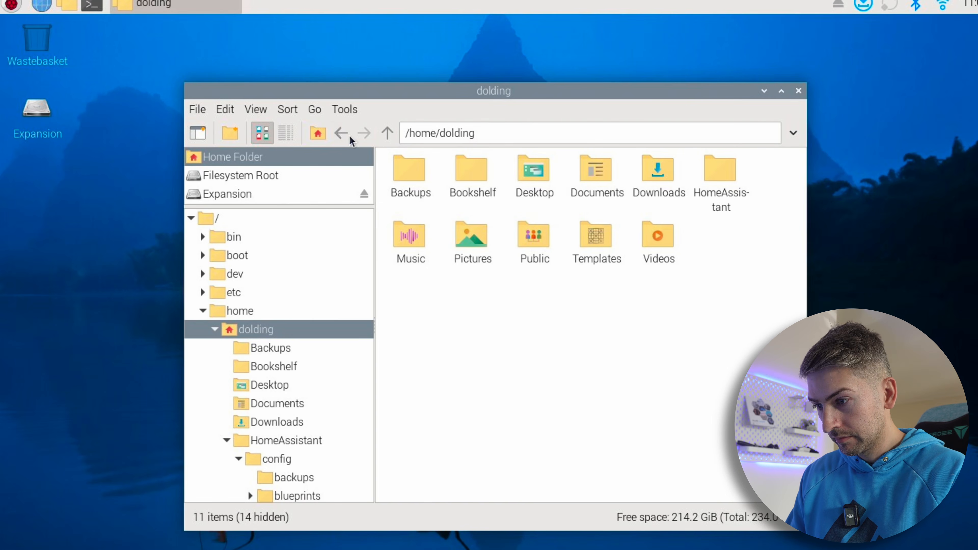
# Create a new file named backup-script.sh inside the home directory's Backups folder
pyautogui.doubleClick(423, 190)
pyautogui.write('b')
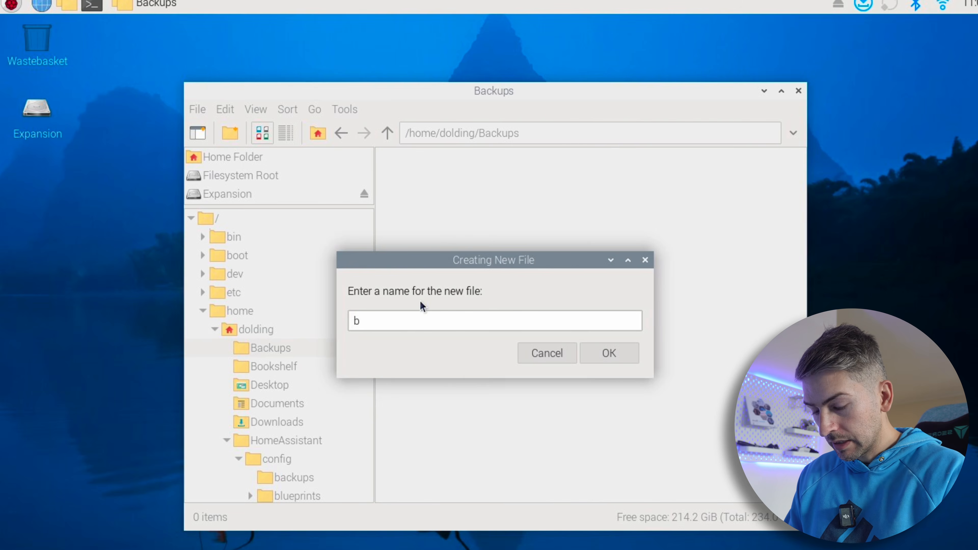
pyautogui.write('ackup')
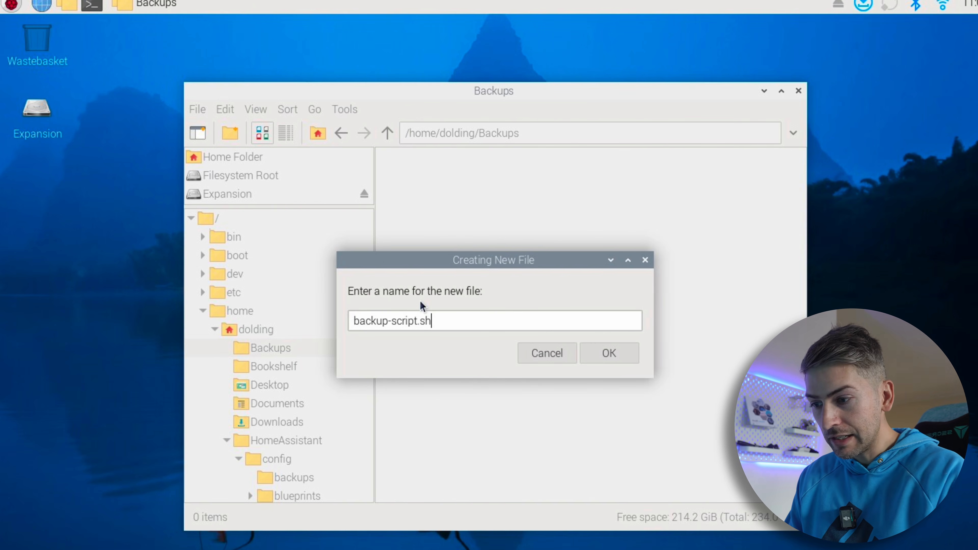
pyautogui.press('Return')
# Open the new backup-script.sh in the text editor, paste the copied script into it, save it and close the editor
pyautogui.rightClick(416, 179)
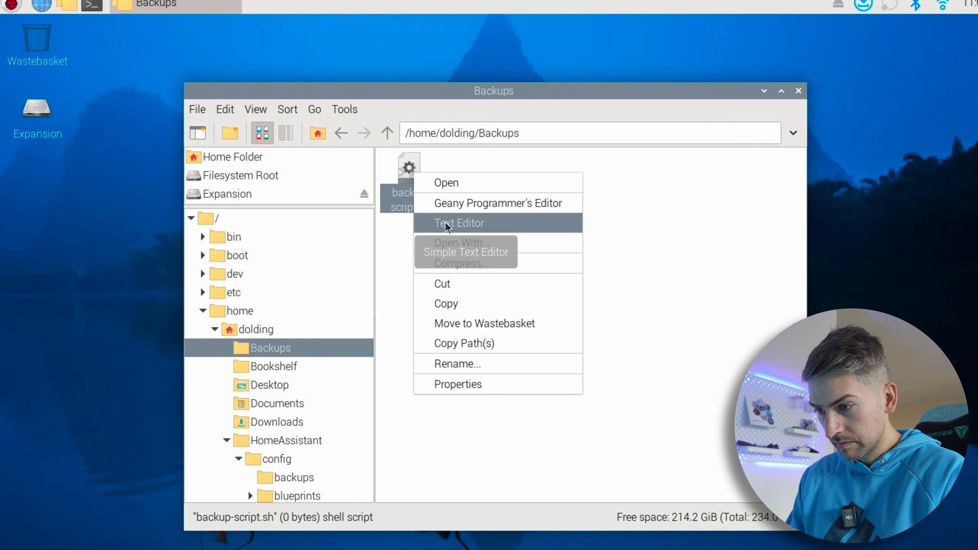
pyautogui.click(465, 223)
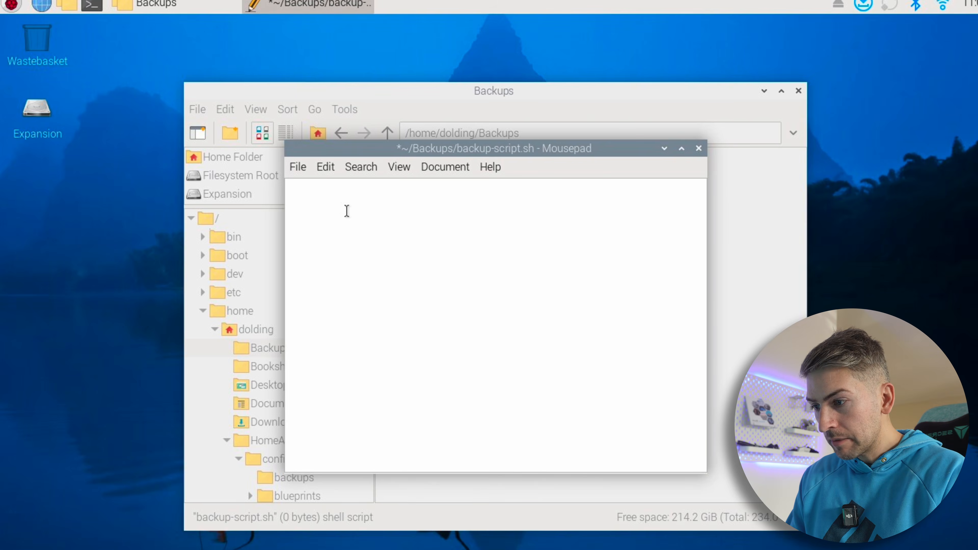
pyautogui.rightClick(347, 211)
pyautogui.click(390, 293)
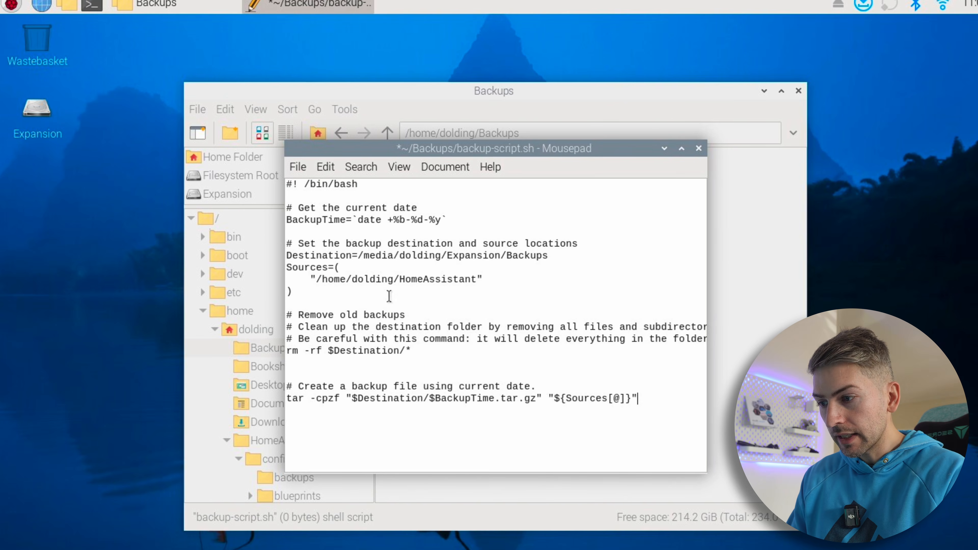
pyautogui.write('s')
pyautogui.click(298, 166)
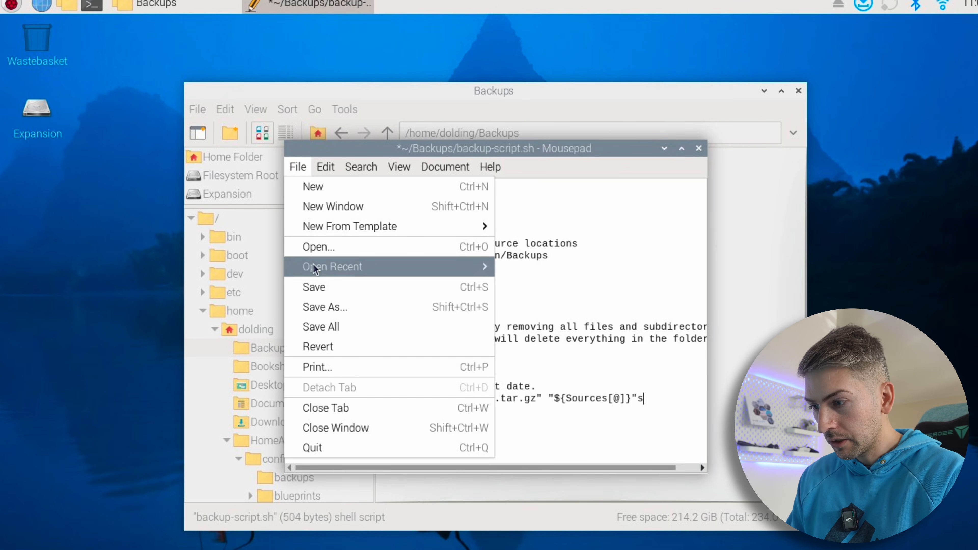
pyautogui.click(323, 288)
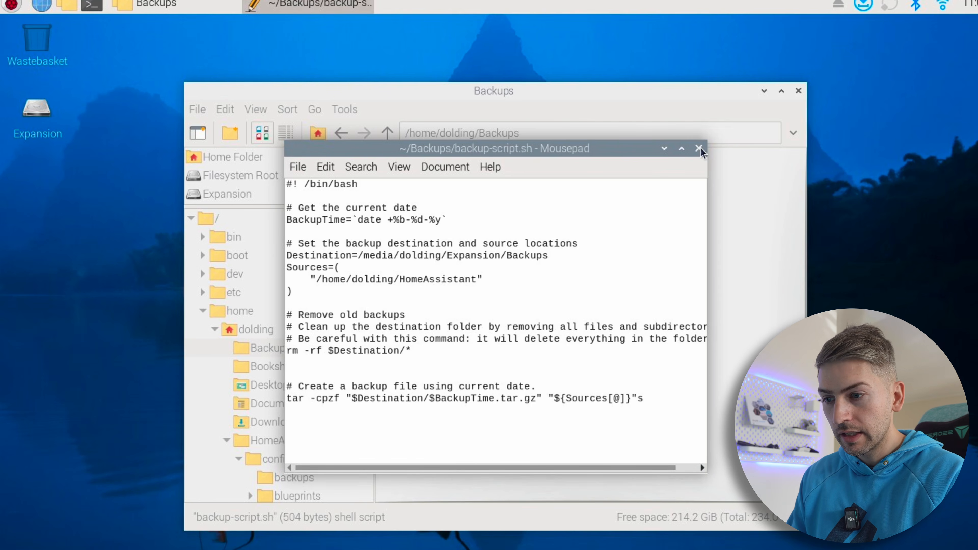
pyautogui.click(698, 148)
pyautogui.click(583, 224)
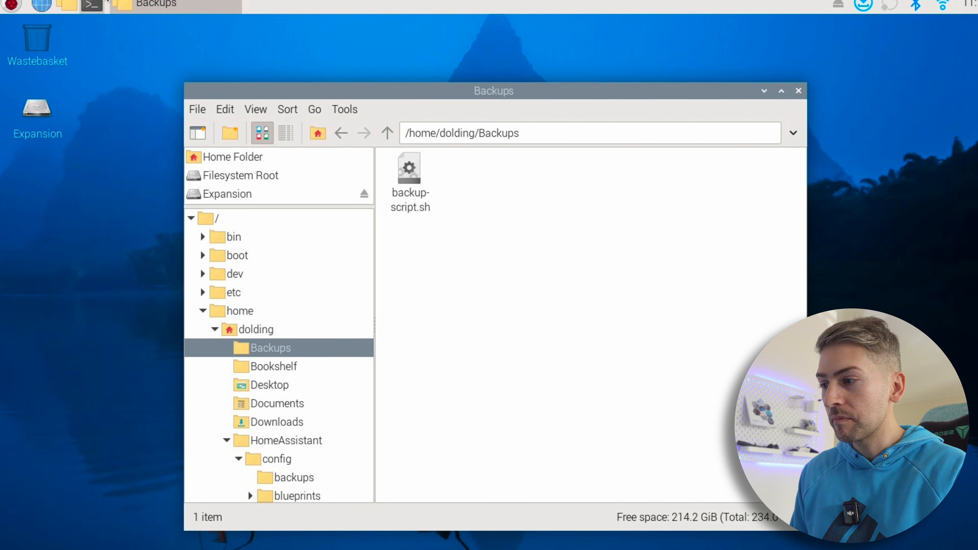
# Open a terminal on the Raspberry Pi and change to the Backups directory
pyautogui.click(93, 6)
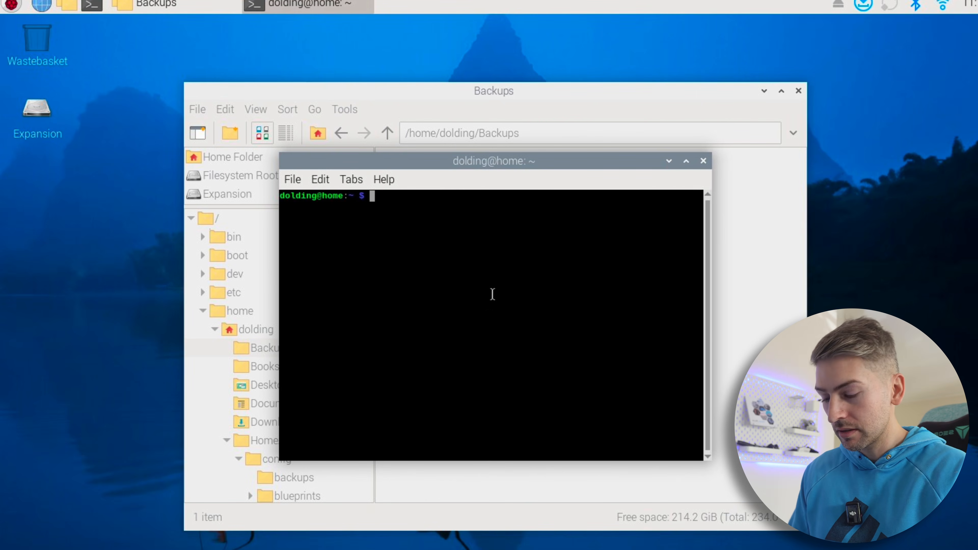
pyautogui.write('cd Backups/')
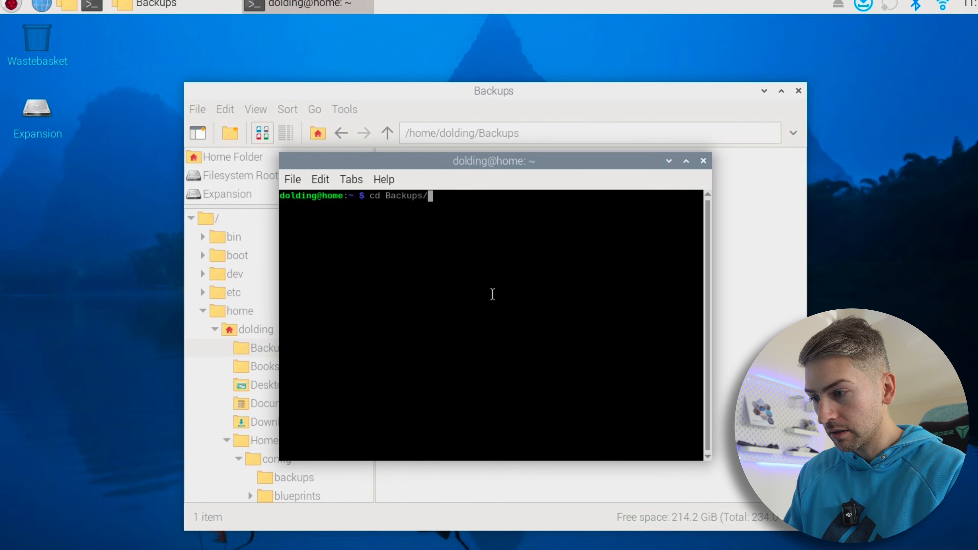
pyautogui.press('Return')
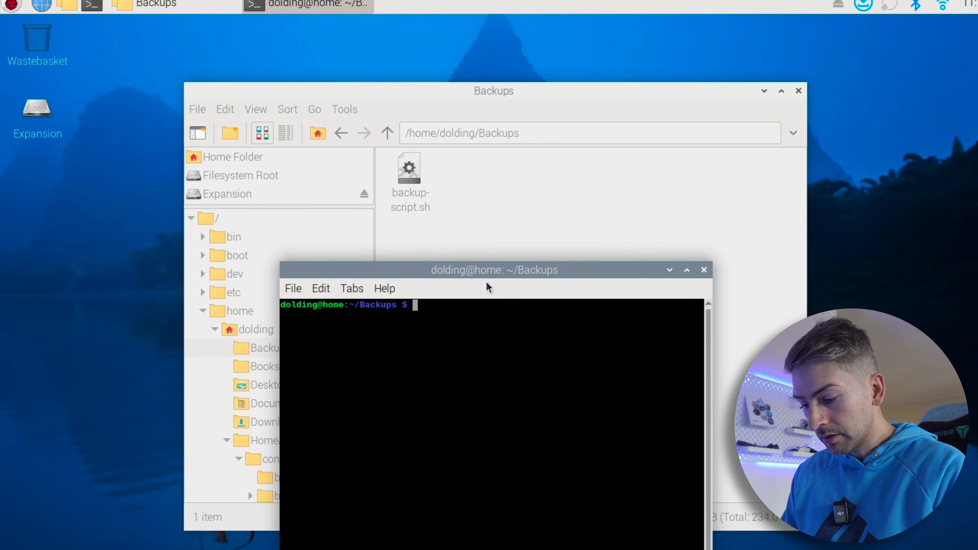
# Make the script executable with chmod +x backup-script.sh and list the directory's contents
pyautogui.write('chmo')
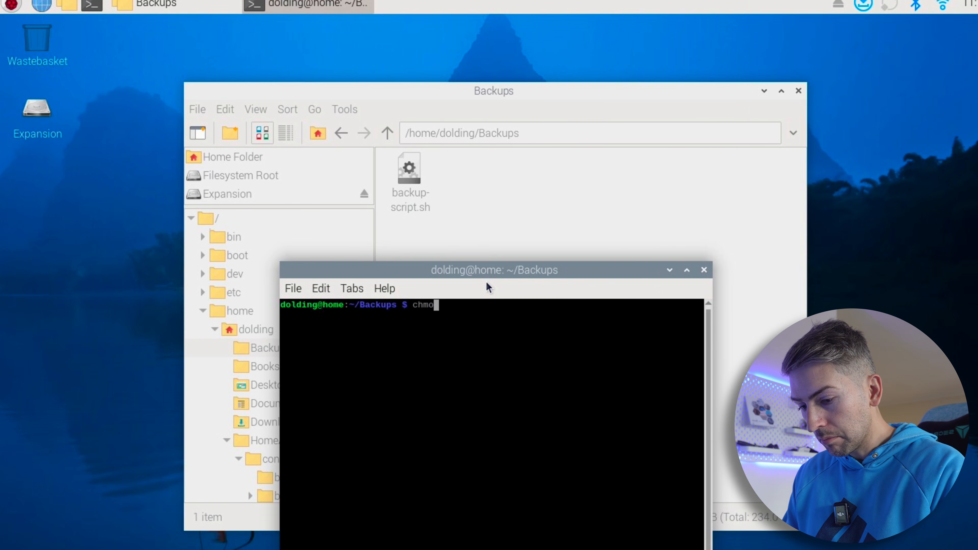
pyautogui.write('d +x backup-script.sh')
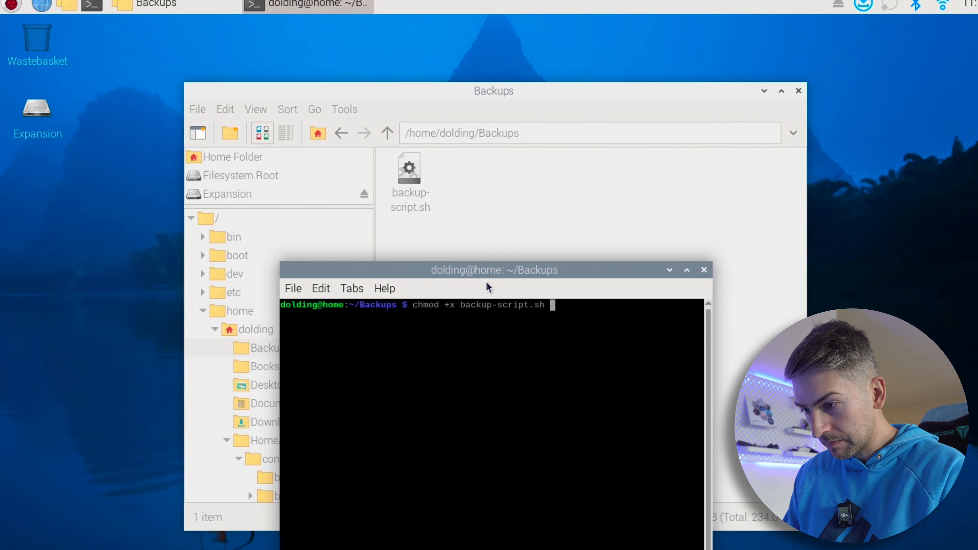
pyautogui.press('Return')
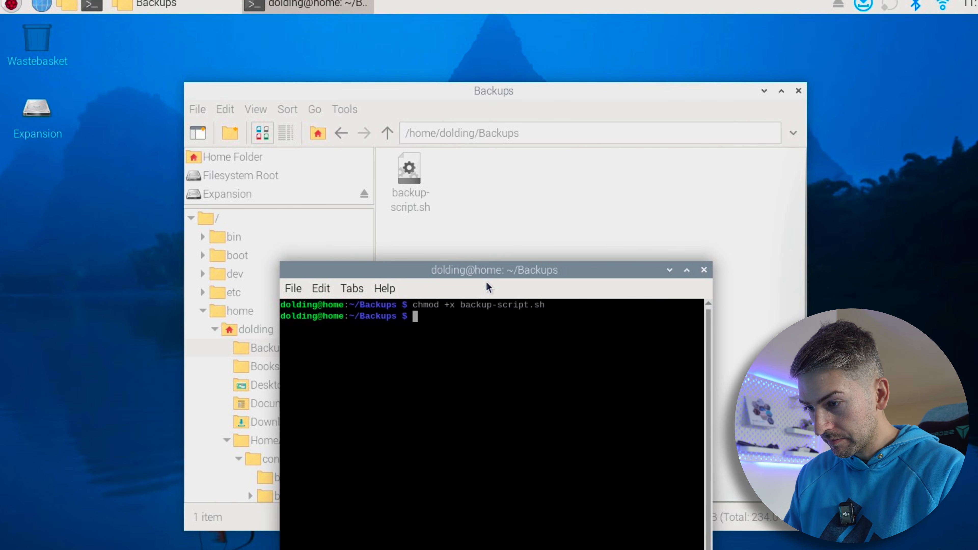
pyautogui.write('ls')
pyautogui.press('Return')
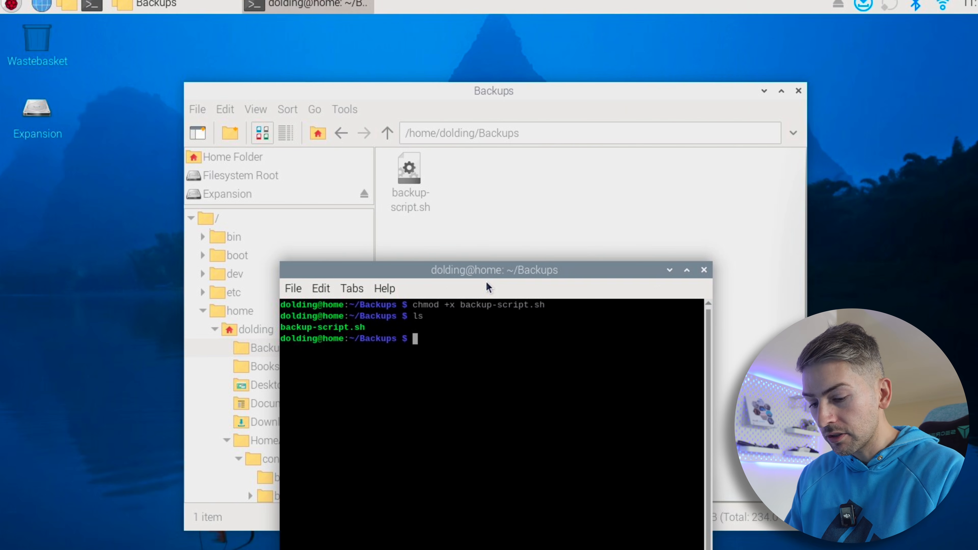
# Run the script with ./backup-script.sh from the Backups directory
pyautogui.write('./bac')
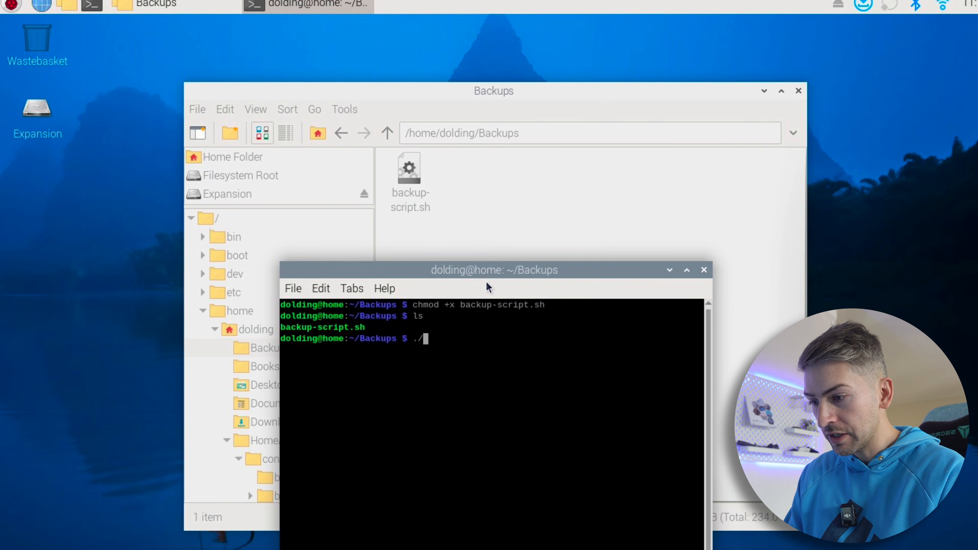
pyautogui.press('Tab')
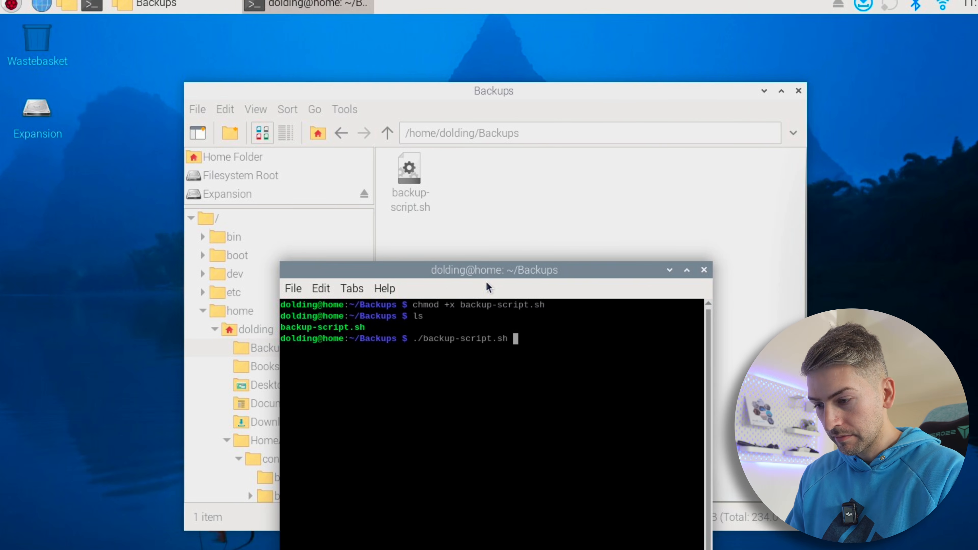
pyautogui.press('Return')
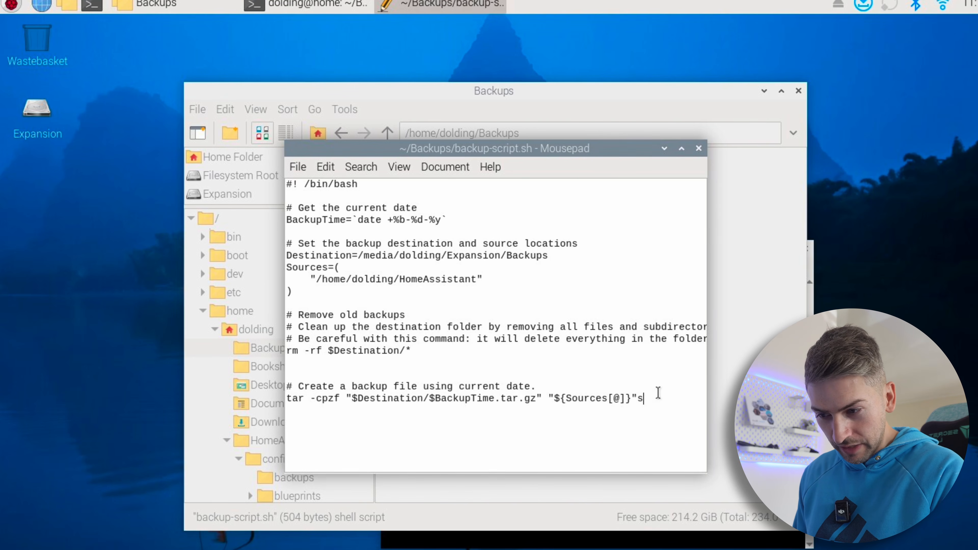
# Delete the stray "s" at the end of the tar line in backup-script.sh, save the file and close the editor
pyautogui.press('BackSpace')
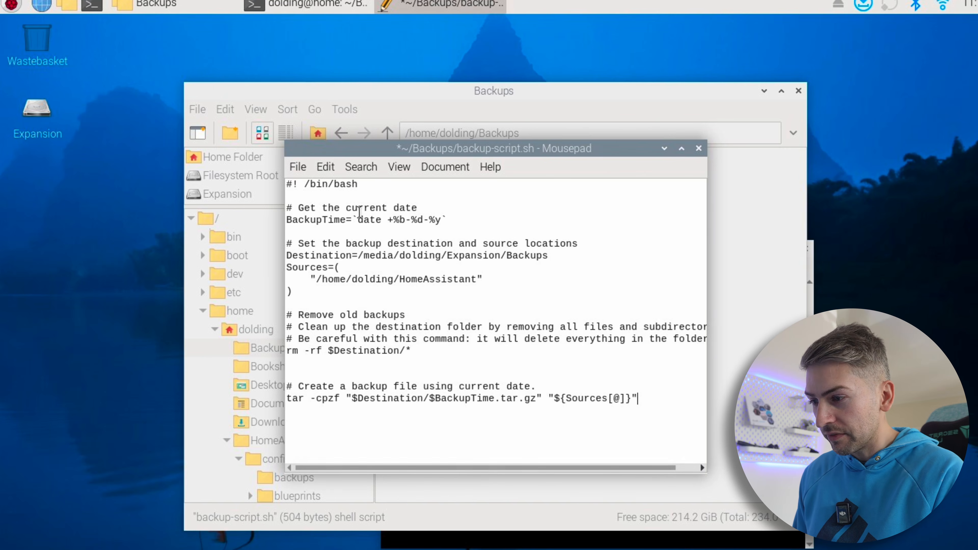
pyautogui.click(293, 167)
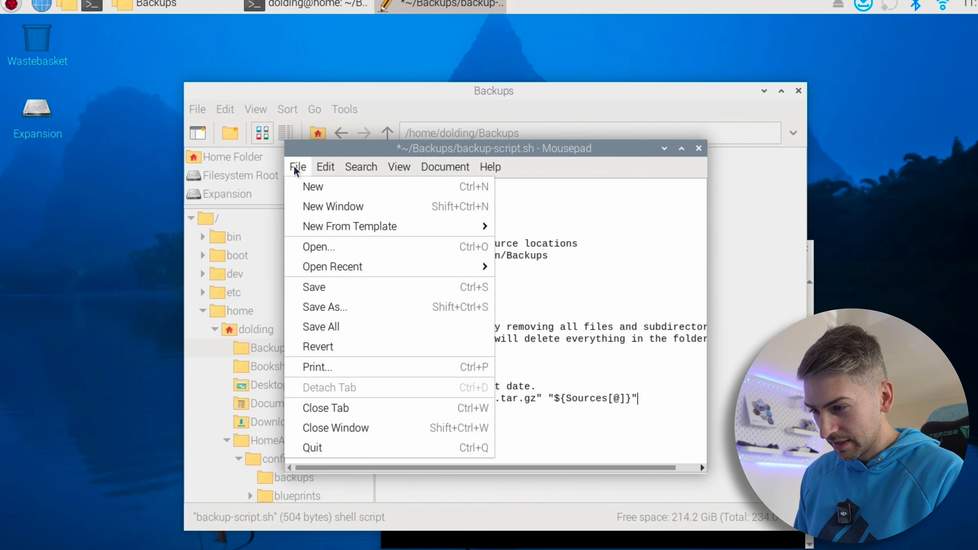
pyautogui.click(327, 290)
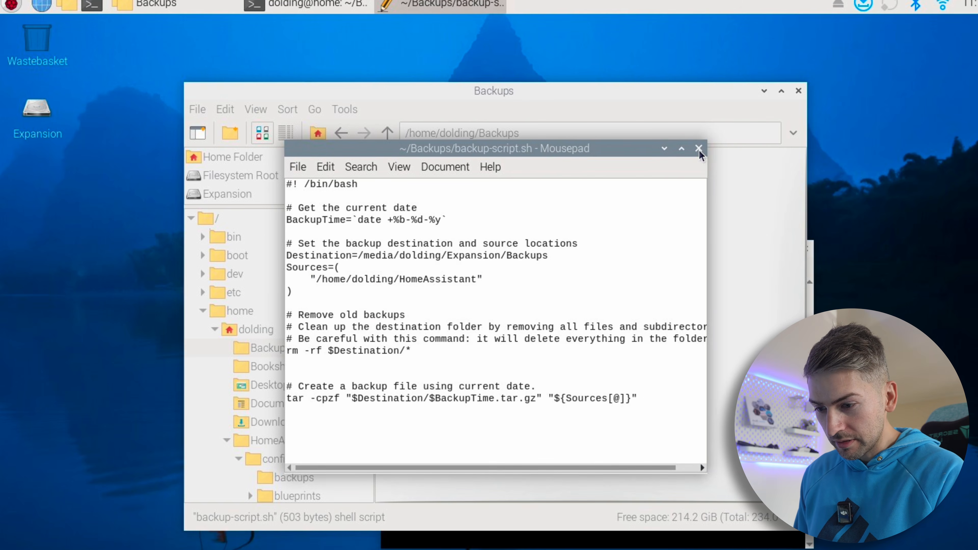
pyautogui.click(698, 149)
# Clear the terminal and try running ./backup-script.sh again with the corrected script
pyautogui.click(630, 534)
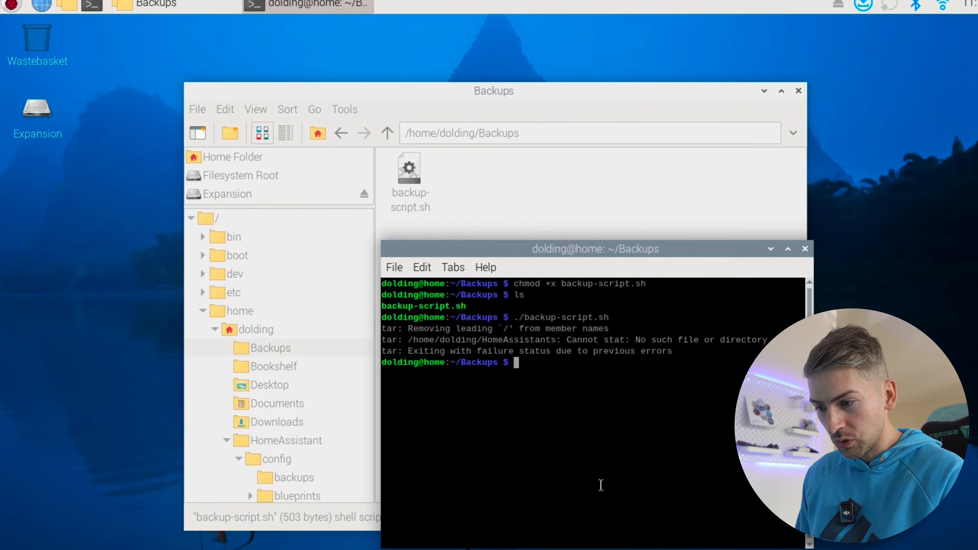
pyautogui.write('clear')
pyautogui.press('Return')
pyautogui.press('Up')
pyautogui.press('Up')
pyautogui.press('Return')
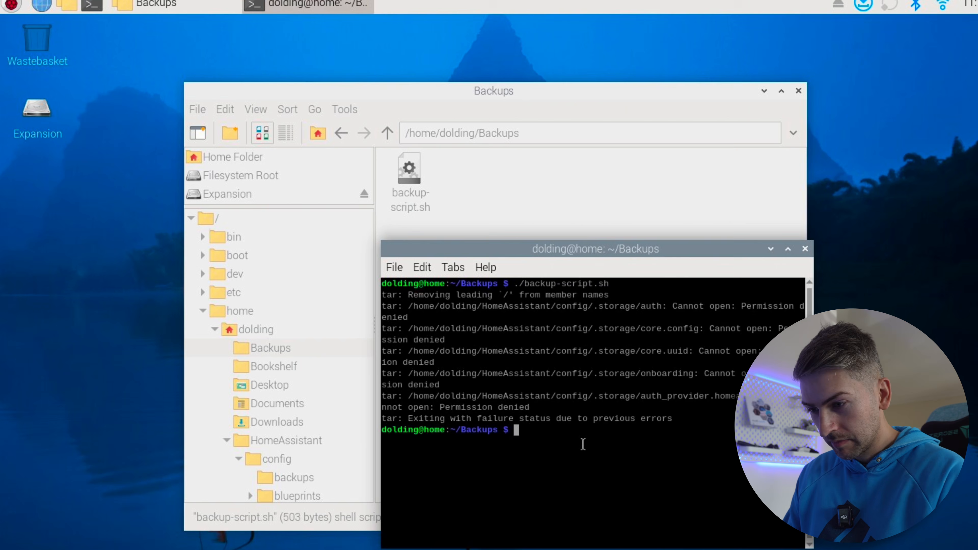
# Run the backup script with elevated privileges as sudo ./backup-script.sh
pyautogui.press('Up')
pyautogui.press('Left')
pyautogui.press('Left')
pyautogui.press('Left')
pyautogui.press('Left')
pyautogui.press('Left')
pyautogui.press('Left')
pyautogui.press('Left')
pyautogui.press('Left')
pyautogui.press('Left')
pyautogui.press('Left')
pyautogui.press('Left')
pyautogui.press('Left')
pyautogui.press('Left')
pyautogui.press('Left')
pyautogui.press('Left')
pyautogui.press('Left')
pyautogui.press('Left')
pyautogui.press('Left')
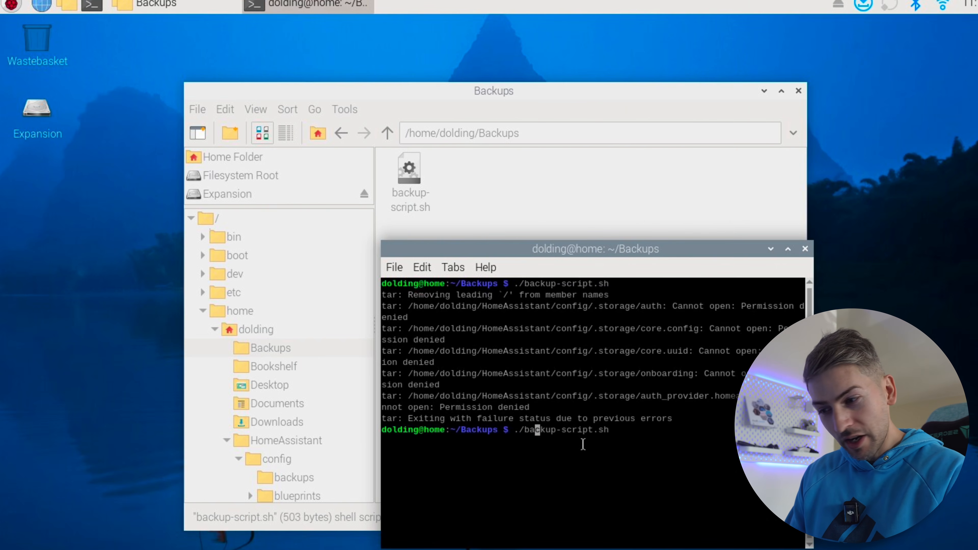
pyautogui.write('sudo')
pyautogui.press('Return')
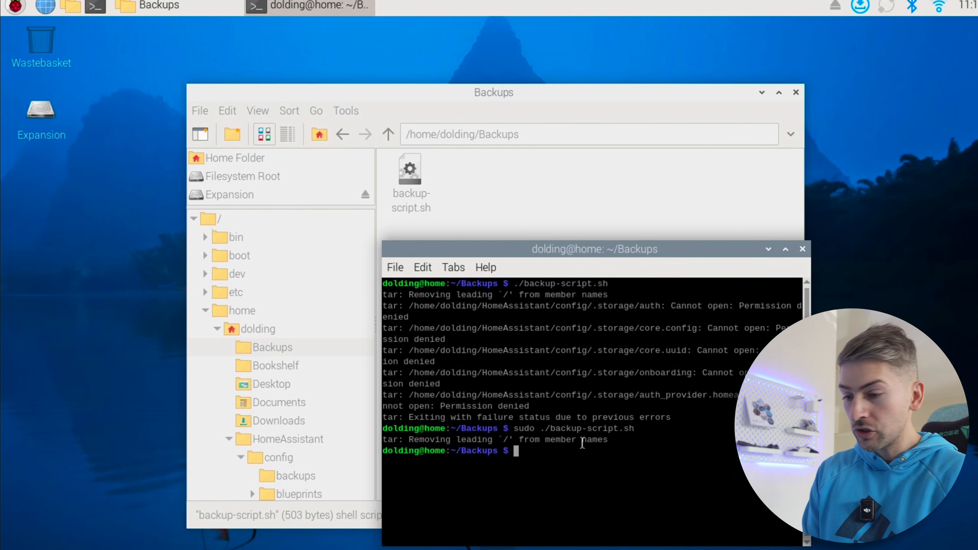
# Go to the Expansion drive's Backups folder and open the Jun-23-25.tar.gz archive
pyautogui.click(513, 209)
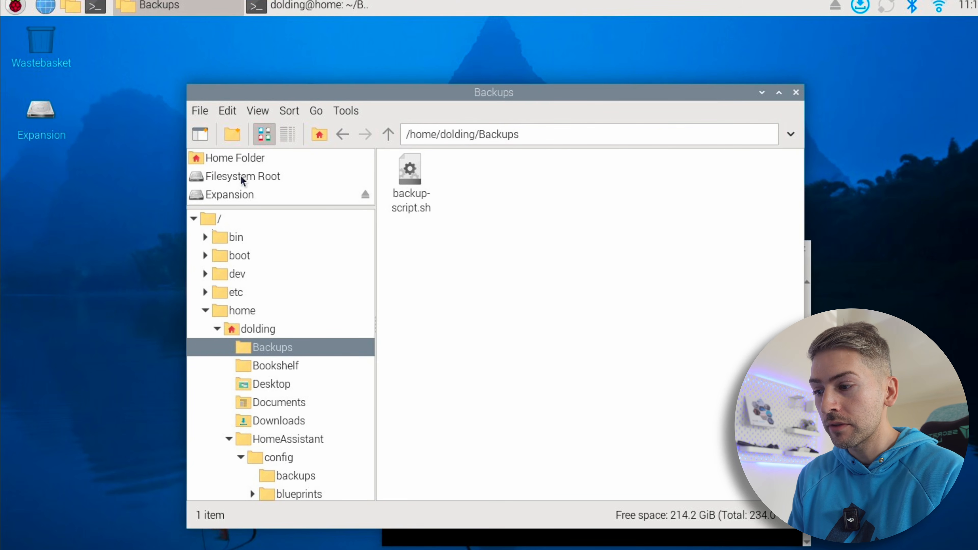
pyautogui.click(234, 193)
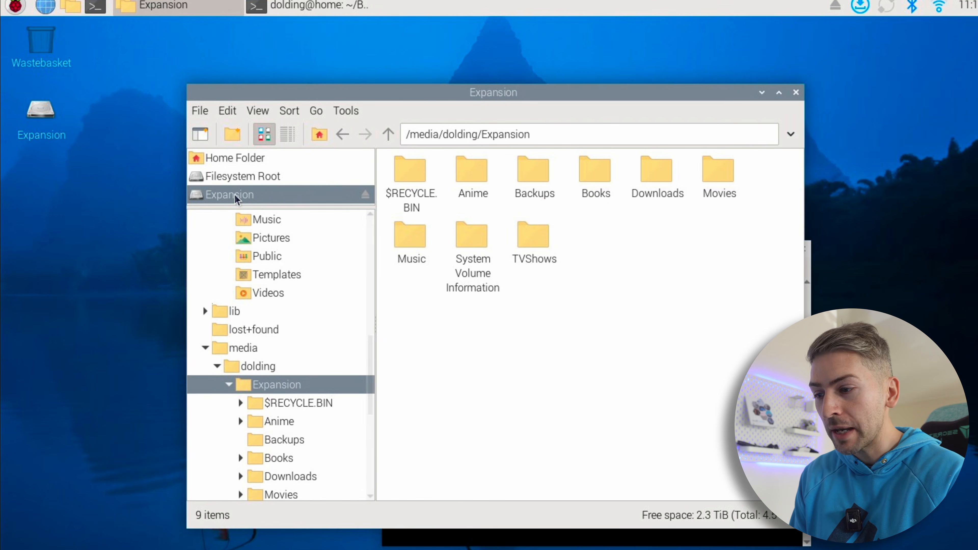
pyautogui.doubleClick(548, 174)
pyautogui.click(412, 192)
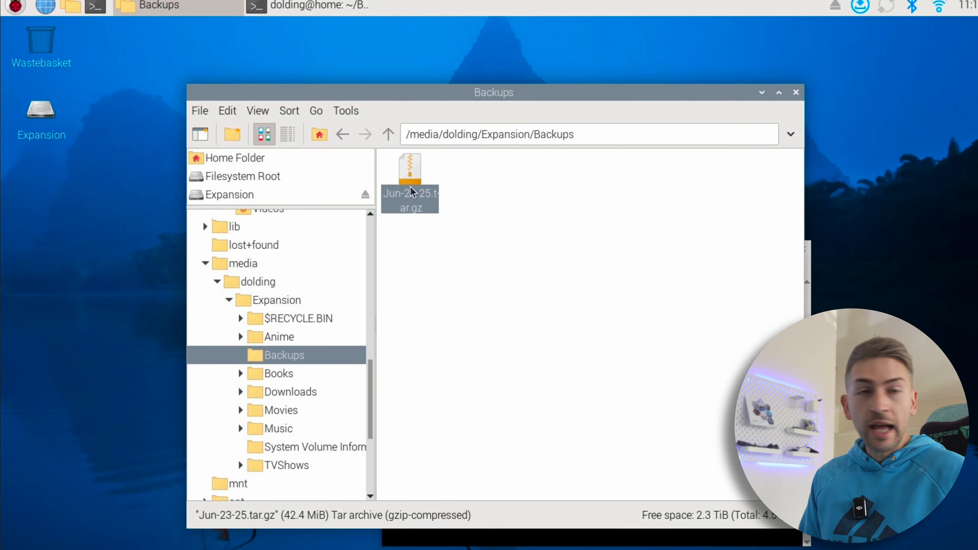
pyautogui.doubleClick(410, 178)
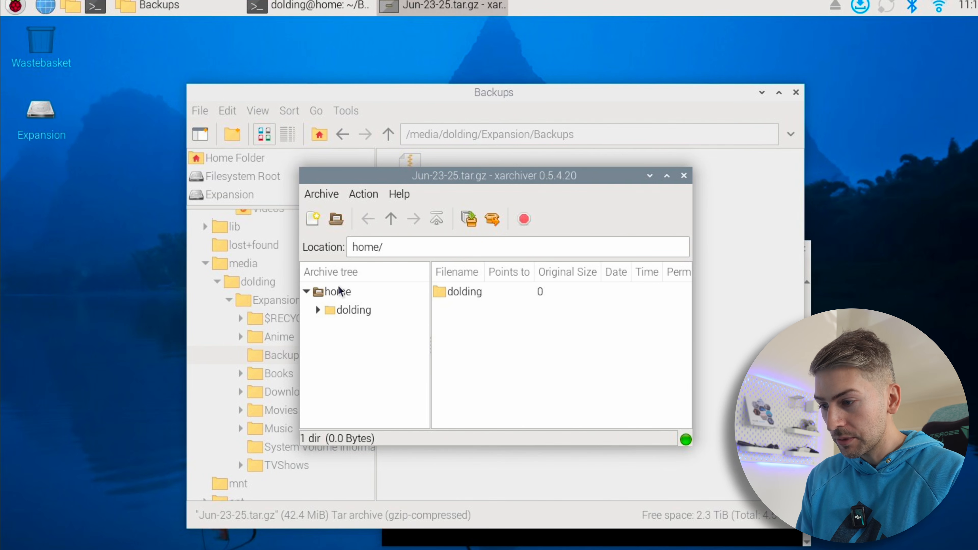
# Expand the archive's folders down to HomeAssistant/config, examine the backed-up files and close the archive
pyautogui.click(319, 311)
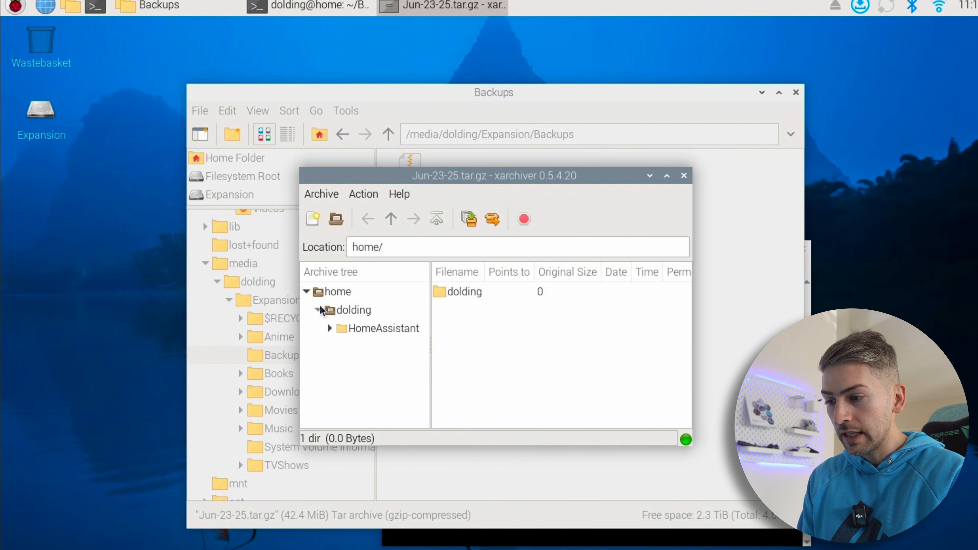
pyautogui.click(330, 328)
pyautogui.click(342, 347)
pyautogui.click(375, 328)
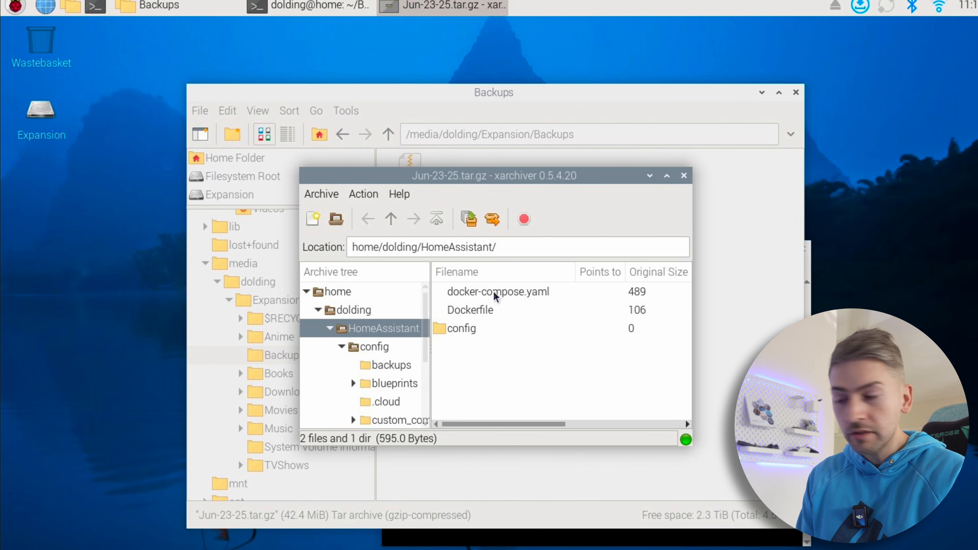
pyautogui.click(461, 330)
pyautogui.doubleClick(464, 332)
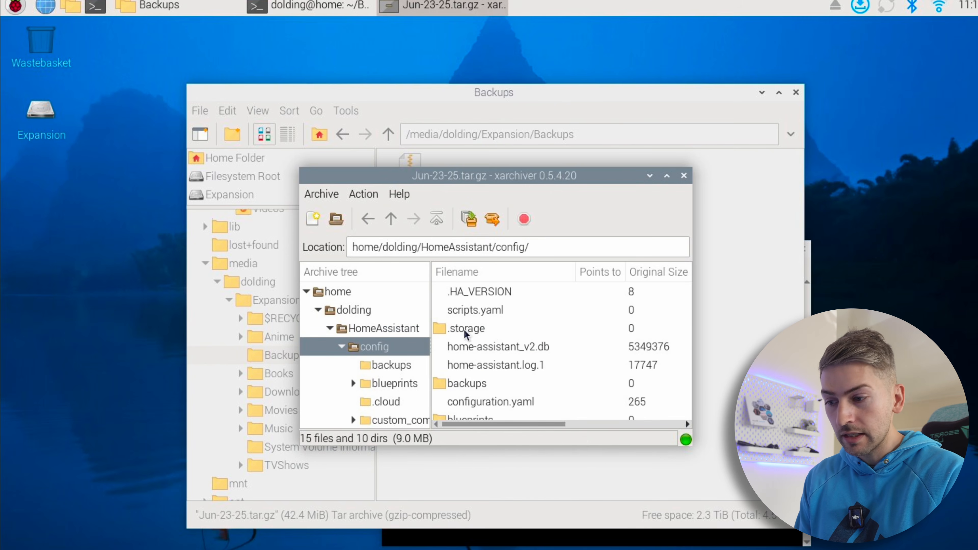
pyautogui.scroll(-5, 465, 333)
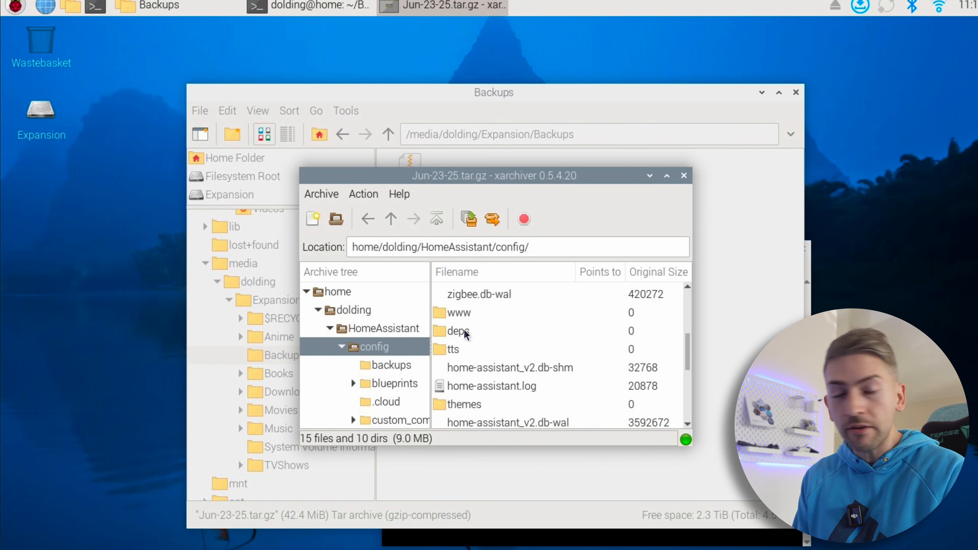
pyautogui.click(684, 176)
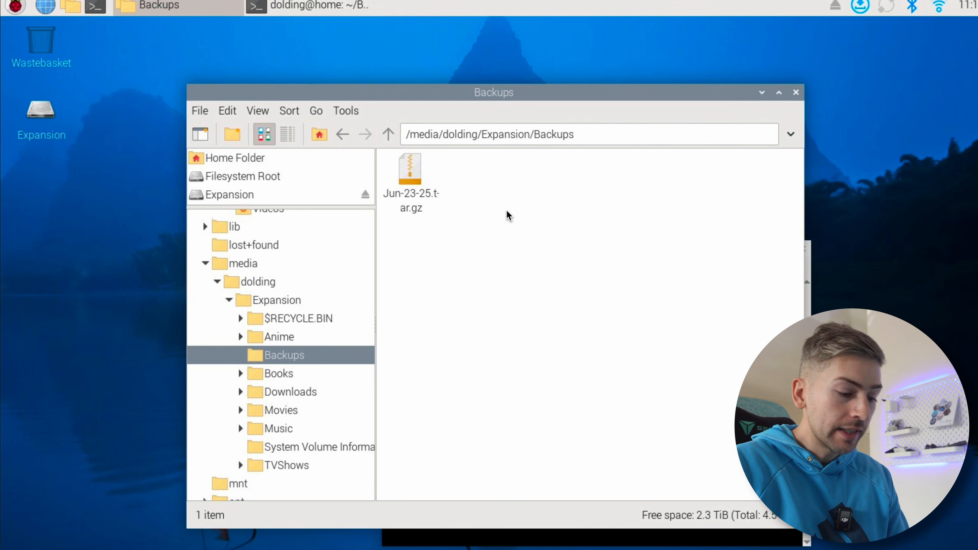
# Create an empty file named werwer and a folder named 123 in the Expansion drive's Backups folder
pyautogui.rightClick(481, 196)
pyautogui.click(516, 221)
pyautogui.write('werwer')
pyautogui.click(590, 356)
pyautogui.rightClick(542, 266)
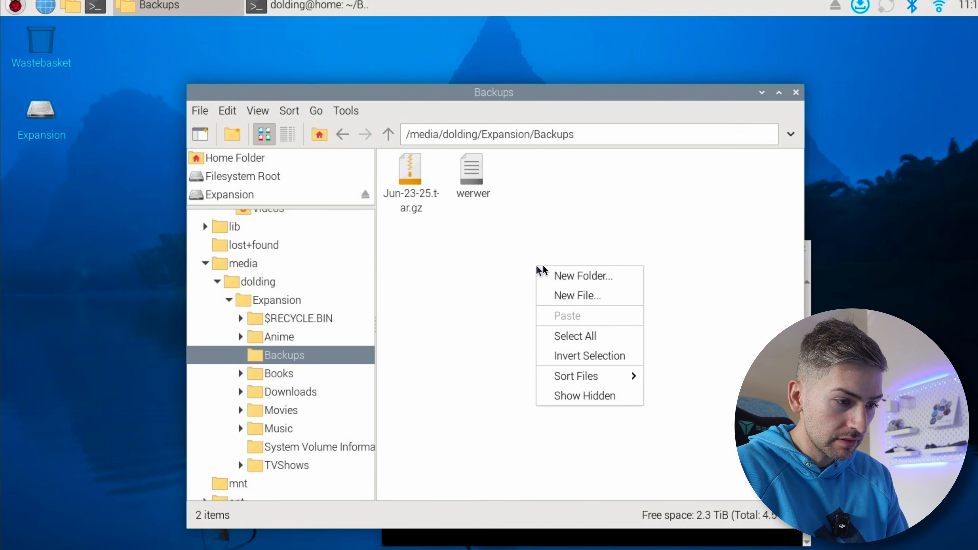
pyautogui.click(562, 278)
pyautogui.write('werwer')
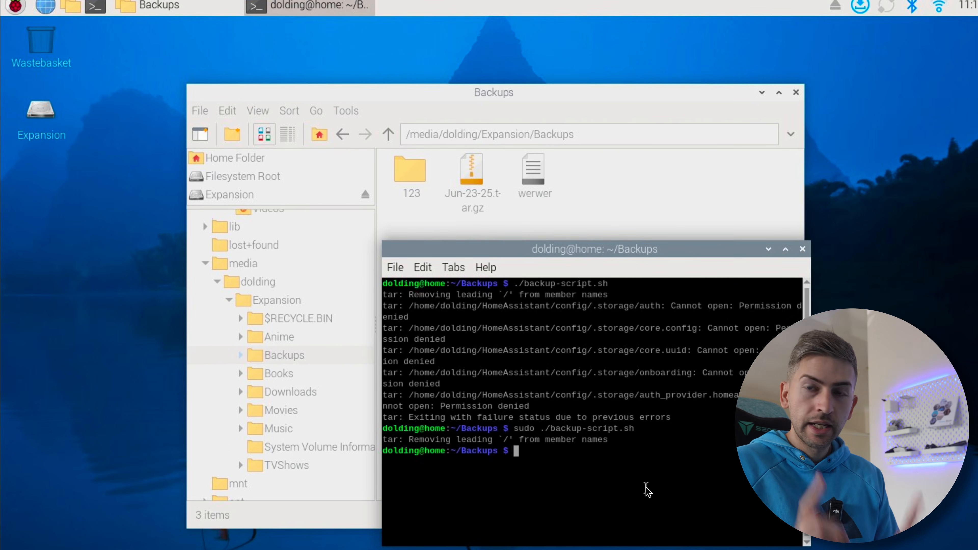
# Rerun sudo ./backup-script.sh to replace the Backups folder's contents with a fresh archive, and return to the file manager
pyautogui.press('Up')
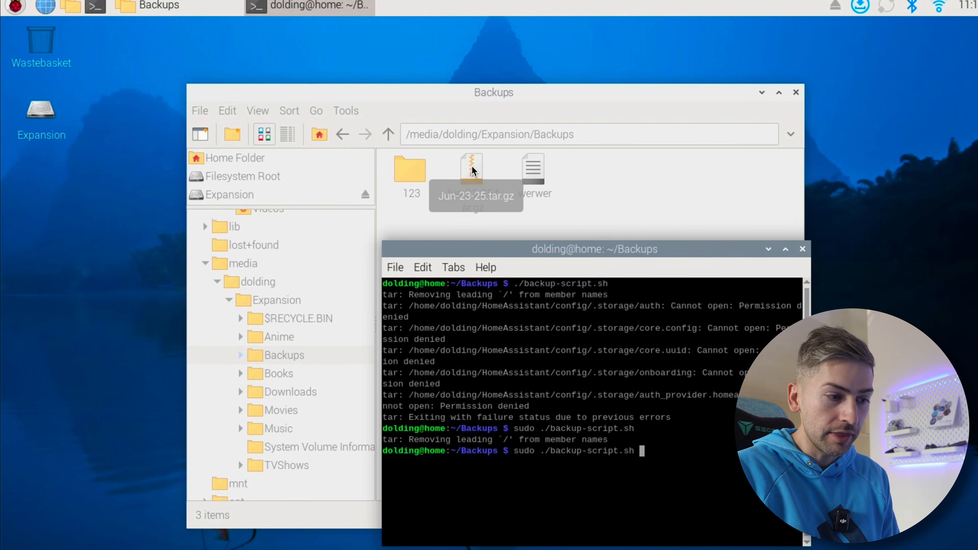
pyautogui.press('Return')
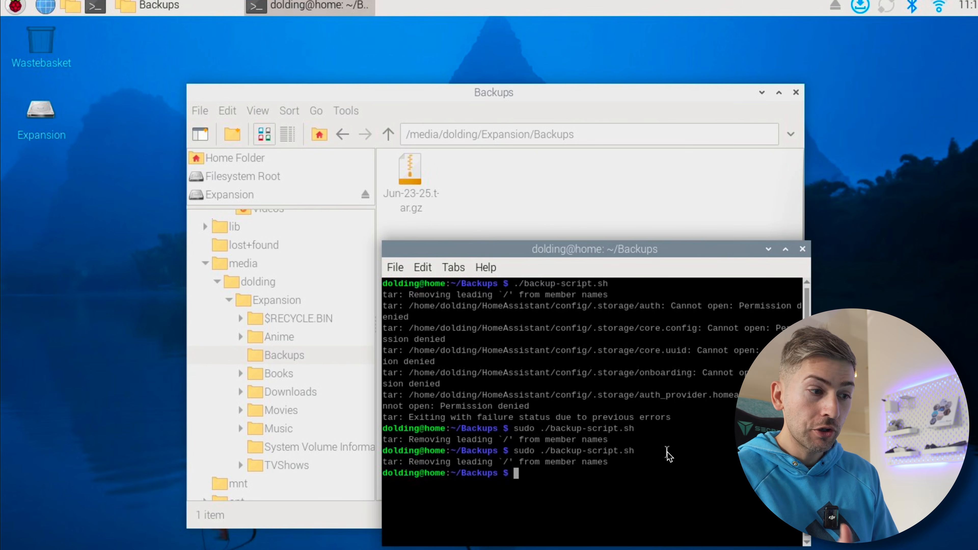
pyautogui.click(628, 210)
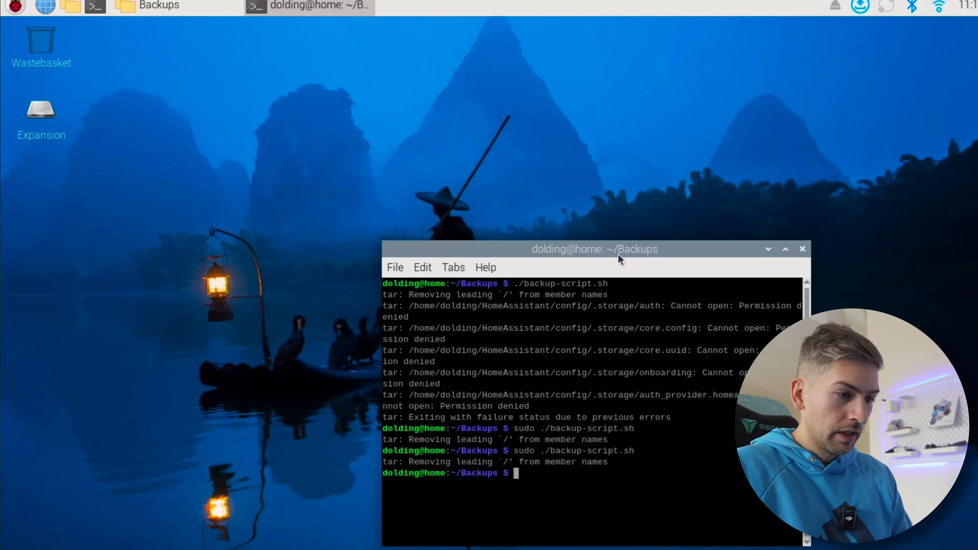
# Move the terminal window towards the middle of the desktop and clear its output
pyautogui.moveTo(618, 254); pyautogui.dragTo(517, 178)
pyautogui.write('cle')
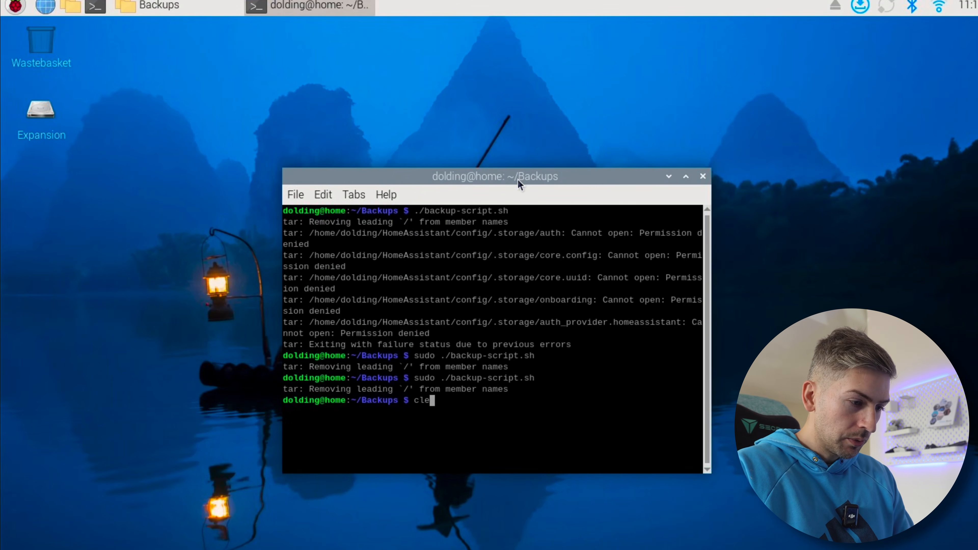
pyautogui.write('ar')
pyautogui.press('Return')
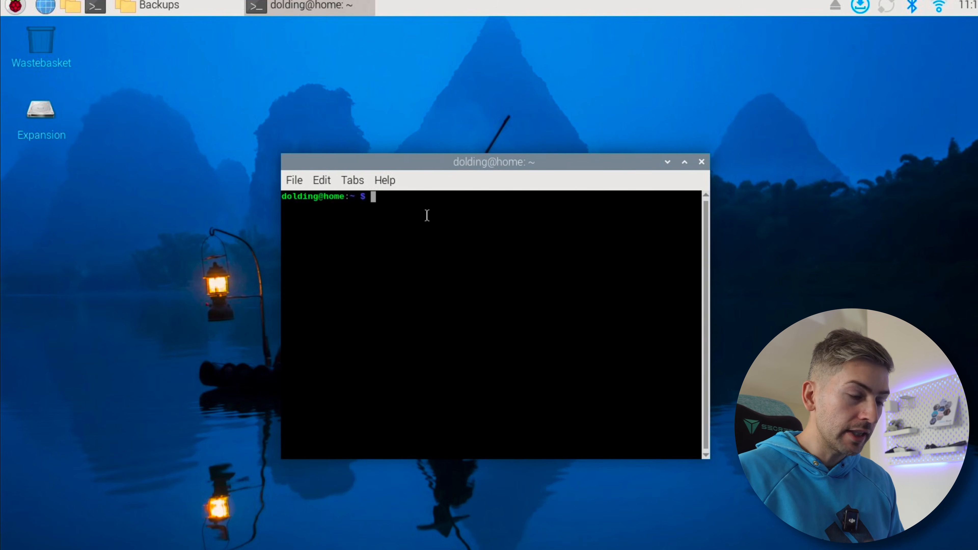
pyautogui.write('s')
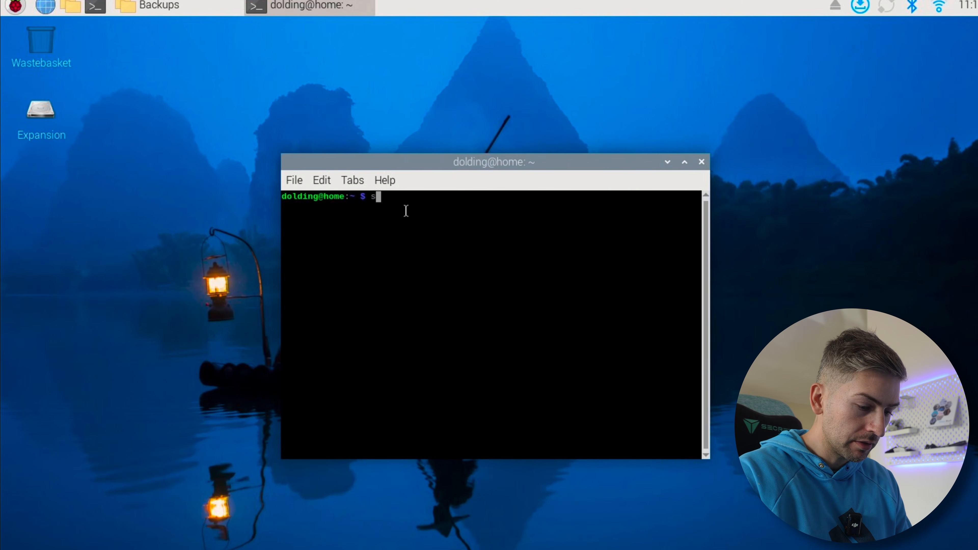
pyautogui.write('udo cront')
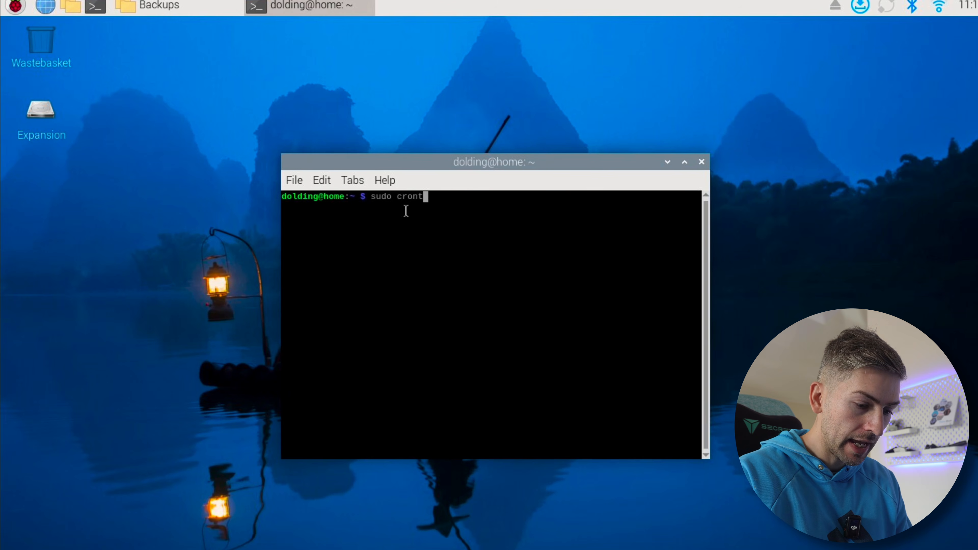
pyautogui.write('ab -e')
pyautogui.press('Return')
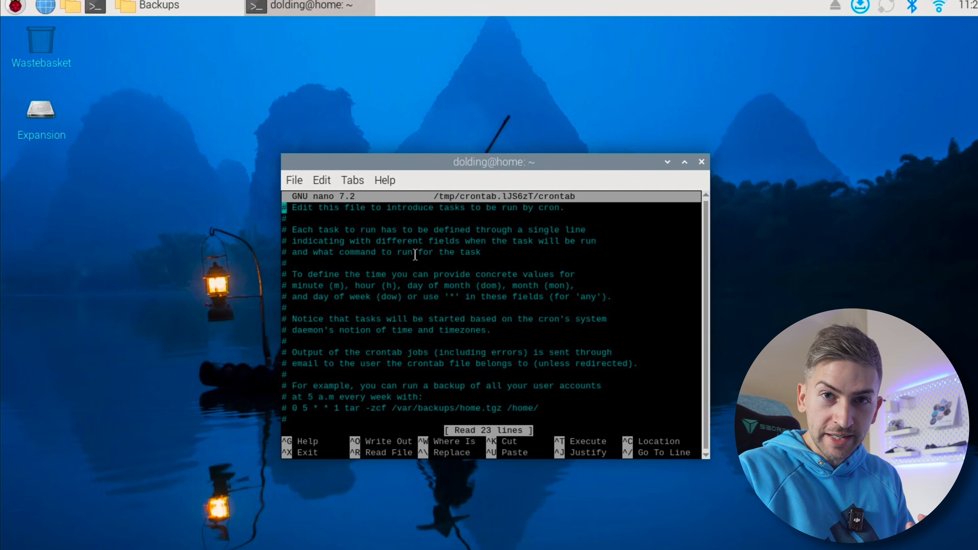
pyautogui.click(701, 162)
# Open a new terminal, edit the root crontab with sudo crontab -e and go to the empty line at its end
pyautogui.click(95, 6)
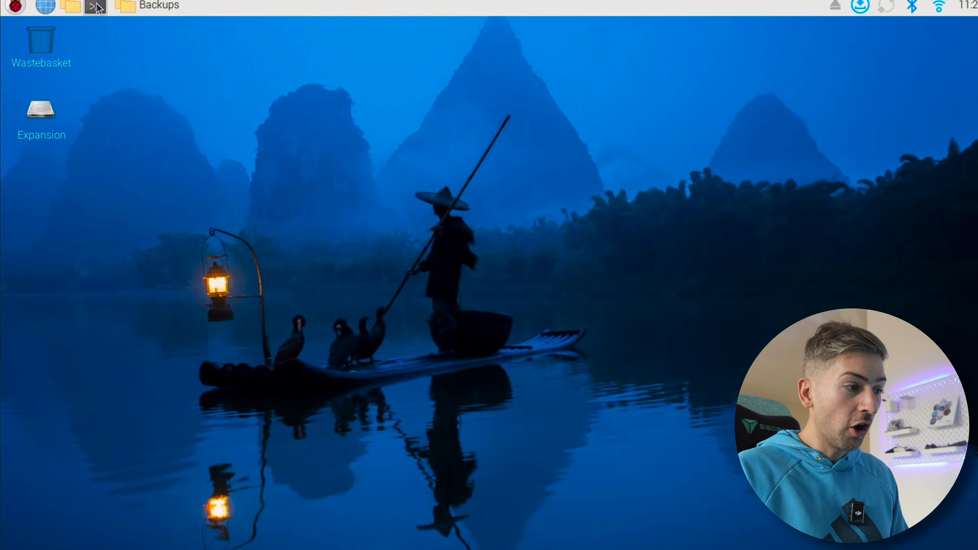
pyautogui.write('sudo crontab -e')
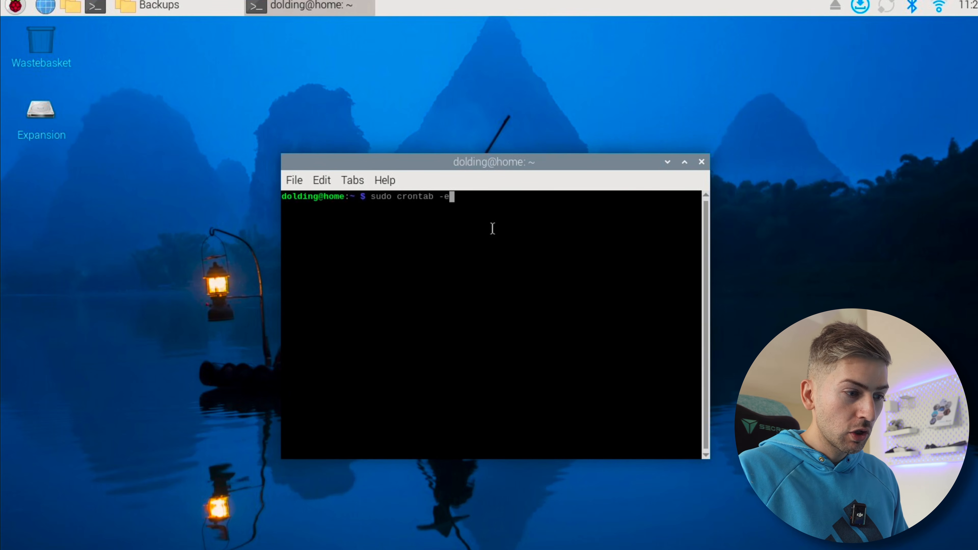
pyautogui.press('Return')
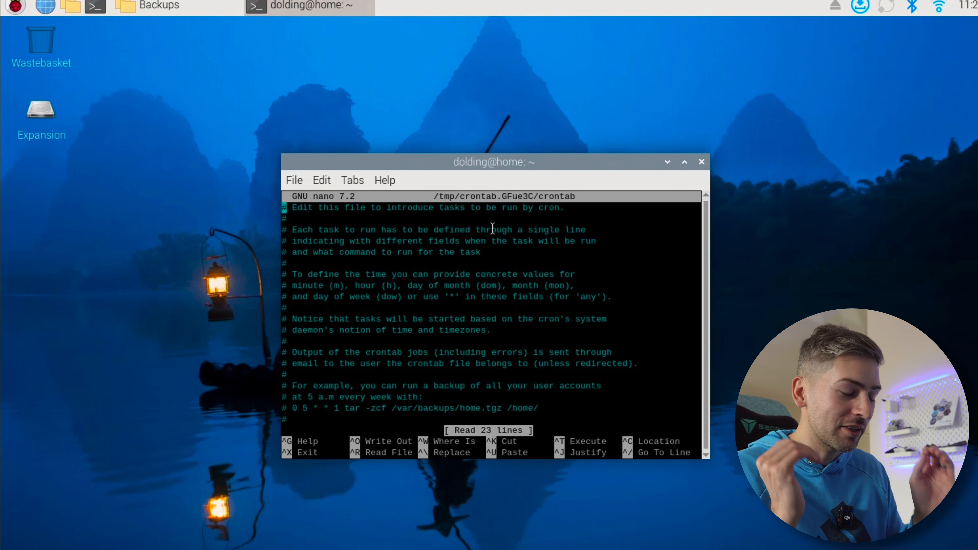
pyautogui.press('Down')
pyautogui.press('Down')
pyautogui.press('Down')
pyautogui.press('Down')
pyautogui.press('Down')
pyautogui.press('Down')
pyautogui.press('Down')
pyautogui.press('Down')
pyautogui.press('Down')
pyautogui.press('Down')
pyautogui.press('Down')
pyautogui.press('Down')
pyautogui.press('Down')
pyautogui.press('Down')
pyautogui.press('Down')
pyautogui.press('Down')
pyautogui.press('Down')
pyautogui.press('Down')
pyautogui.press('Down')
pyautogui.press('Down')
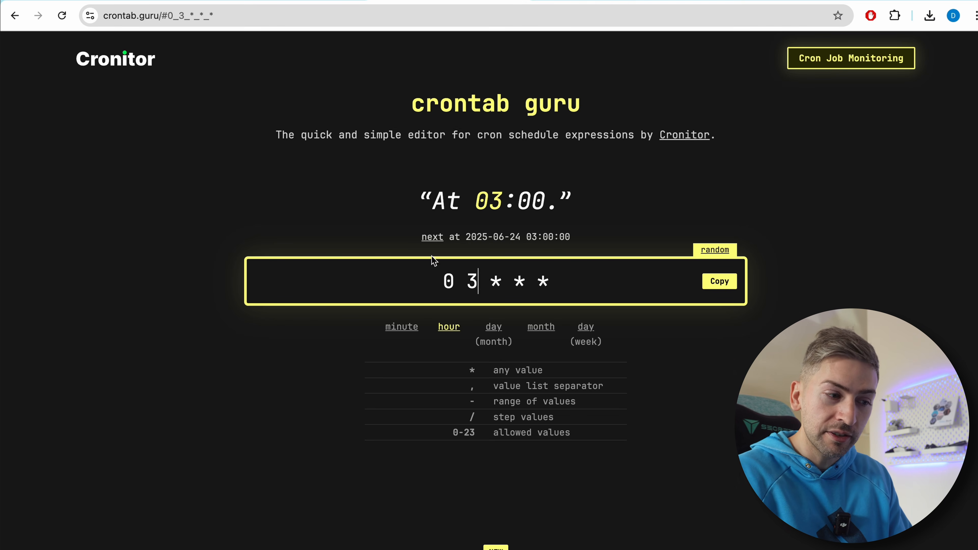
# Switch to crontab.guru in the browser and copy the daily 03:00 schedule expression 0 3 * * *
pyautogui.click(443, 283)
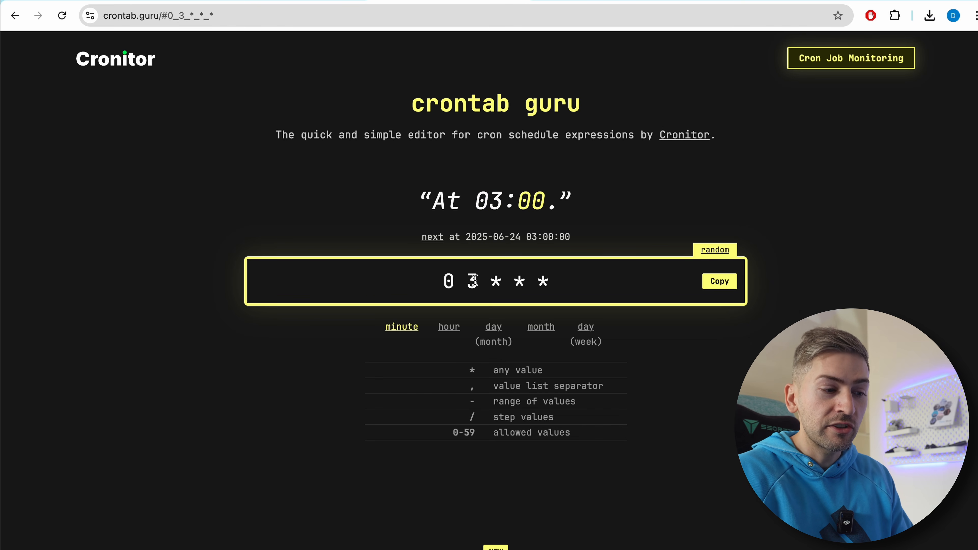
pyautogui.click(718, 288)
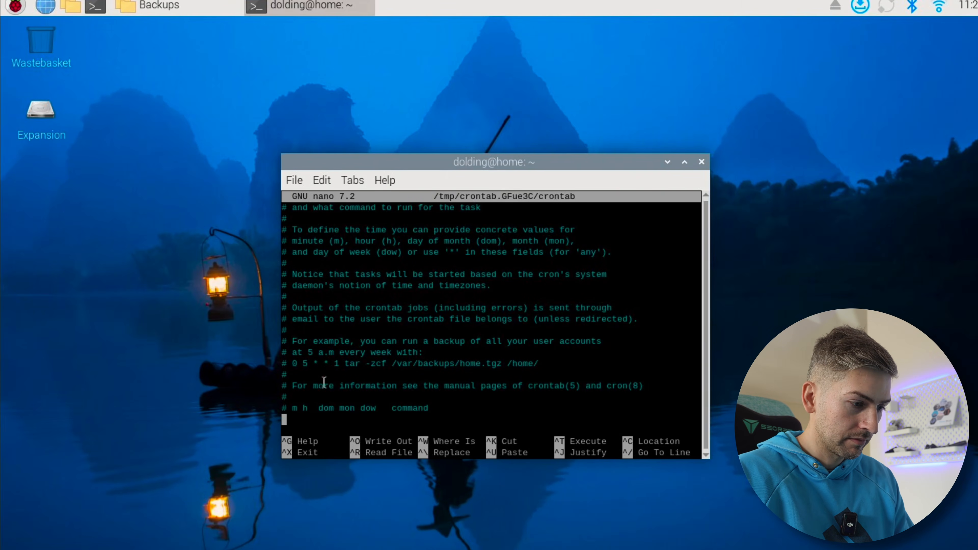
# Add a cron line with the copied schedule 0 3 * * * followed by the full path of backup-script.sh, copied from the file manager
pyautogui.rightClick(315, 433)
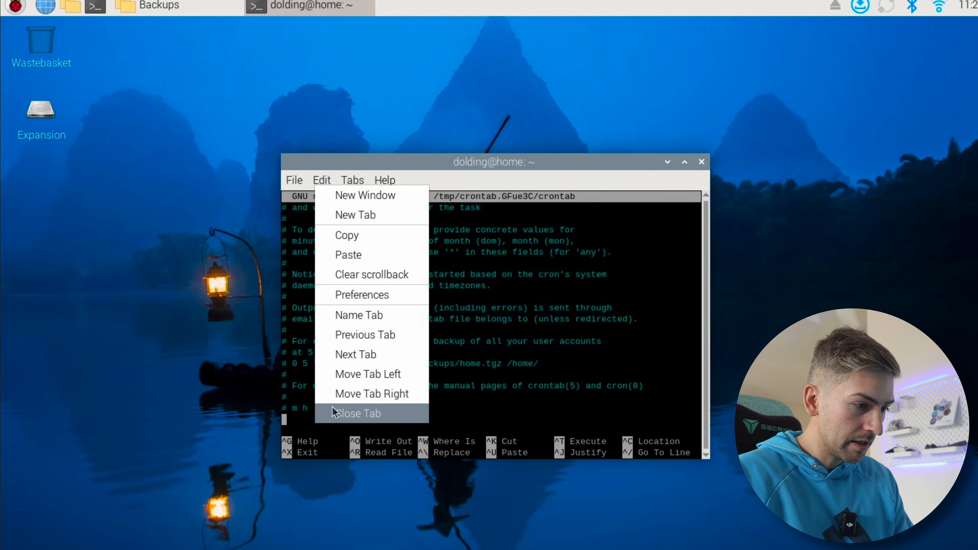
pyautogui.click(360, 267)
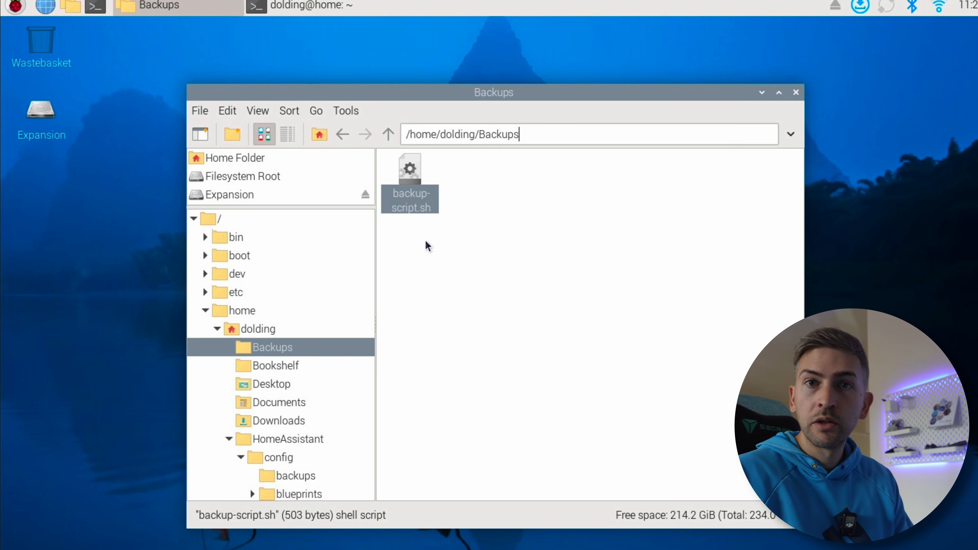
pyautogui.click(429, 241)
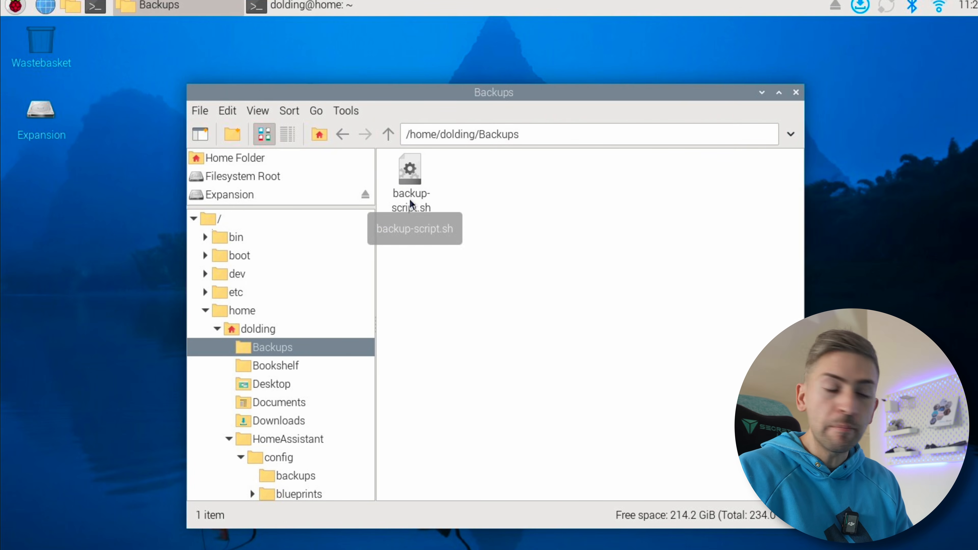
pyautogui.click(410, 174)
pyautogui.rightClick(411, 175)
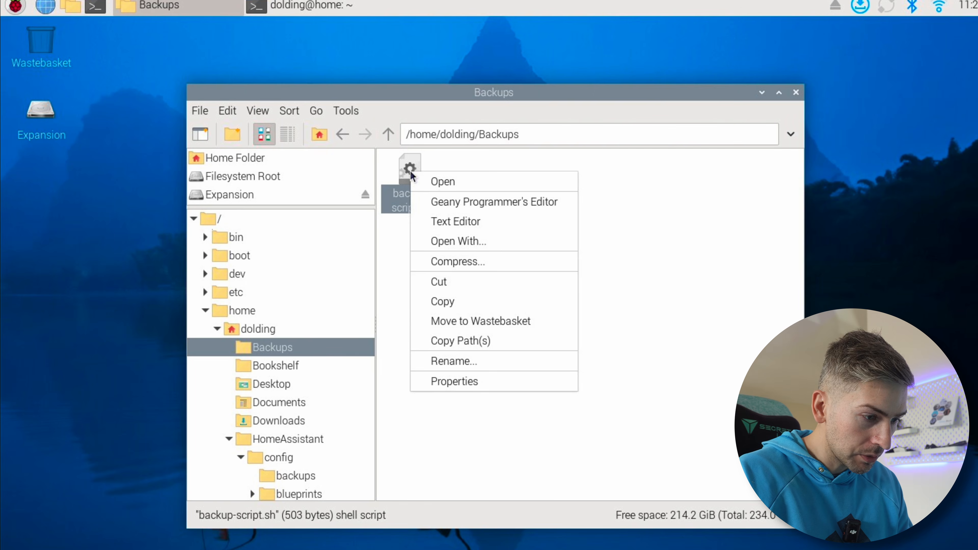
pyautogui.click(466, 339)
pyautogui.click(300, 7)
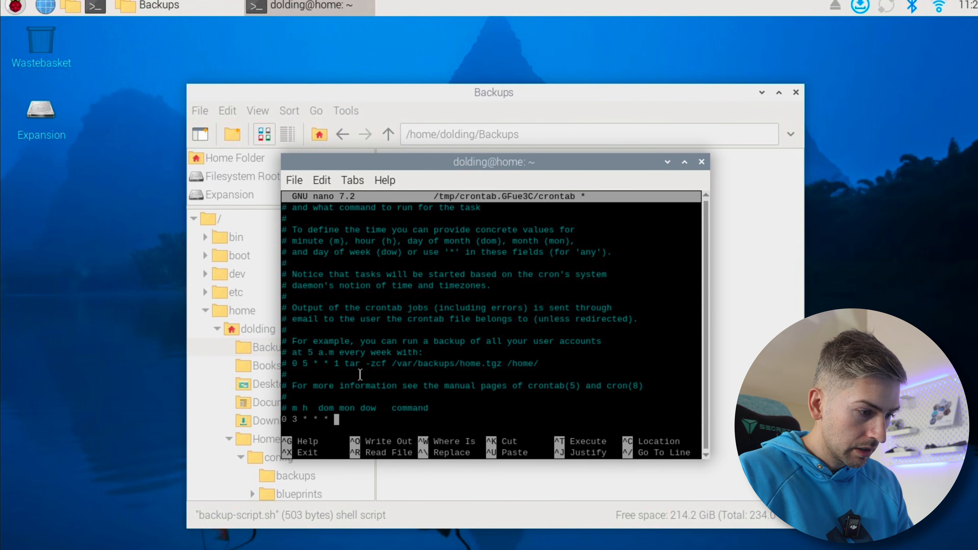
pyautogui.rightClick(352, 416)
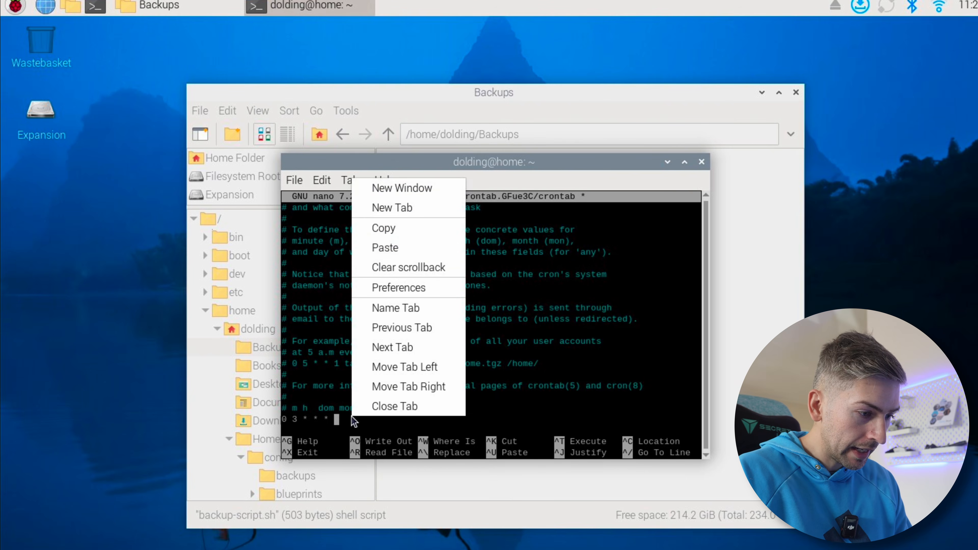
pyautogui.click(417, 252)
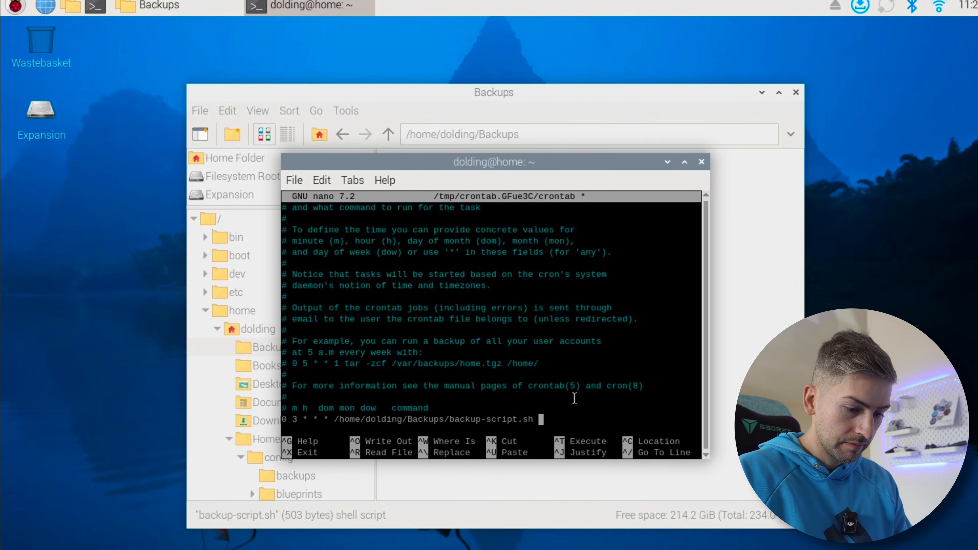
# Append >> and the copied log redirection /path/to/logfile.log 2>&1 to the backup cron line
pyautogui.write('>>')
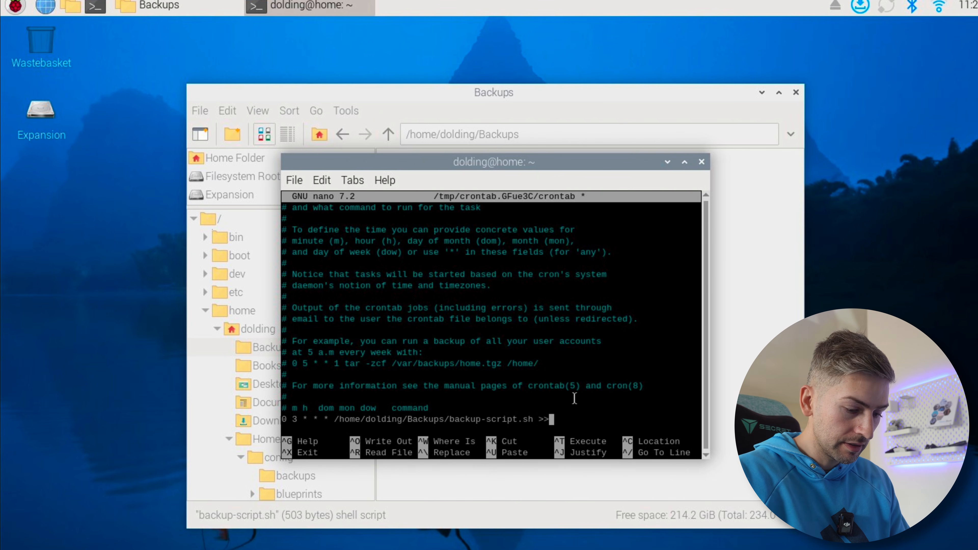
pyautogui.rightClick(581, 422)
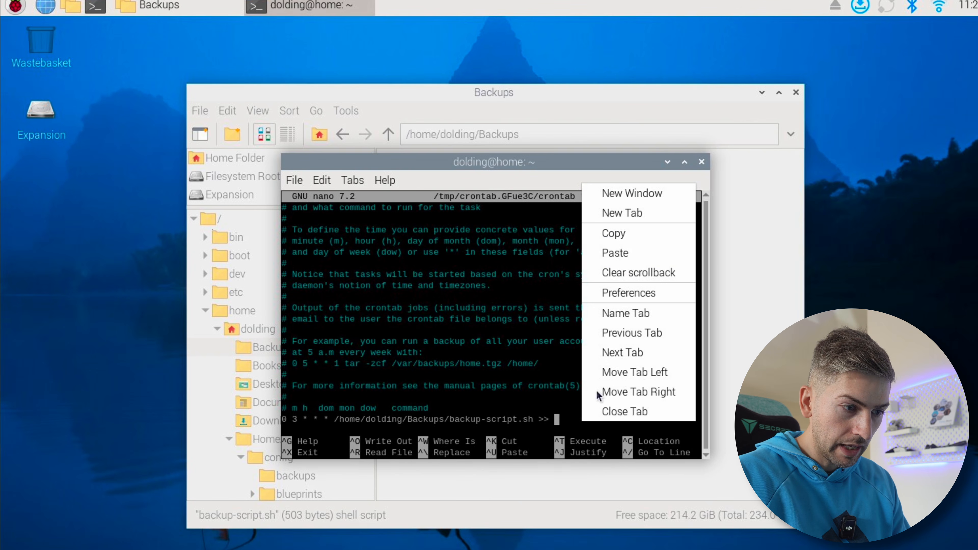
pyautogui.click(618, 255)
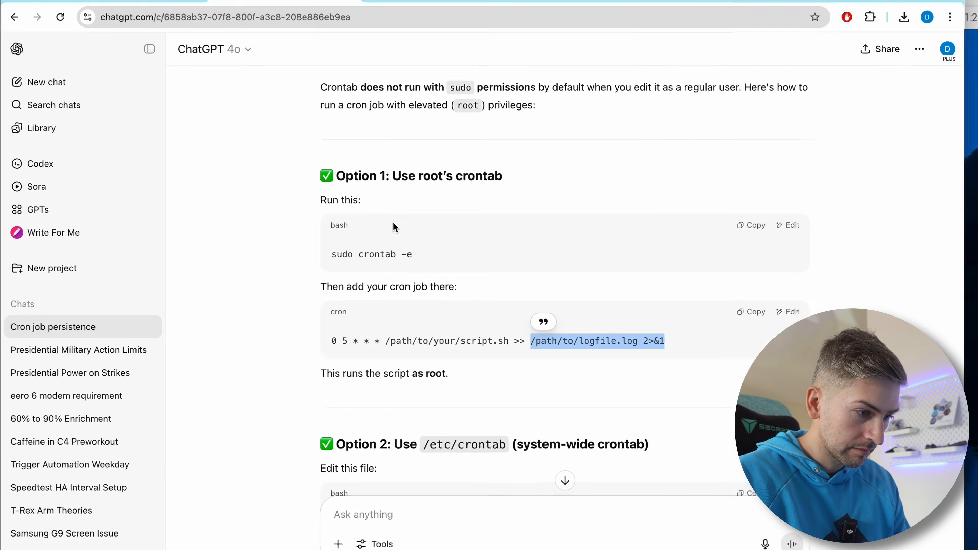
# Replace the /path/to/ placeholder before logfile.log with the home Backups folder's path, copied from the file manager, ending in a slash
pyautogui.press('Left')
pyautogui.press('Left')
pyautogui.press('Left')
pyautogui.press('Left')
pyautogui.press('Left')
pyautogui.press('Left')
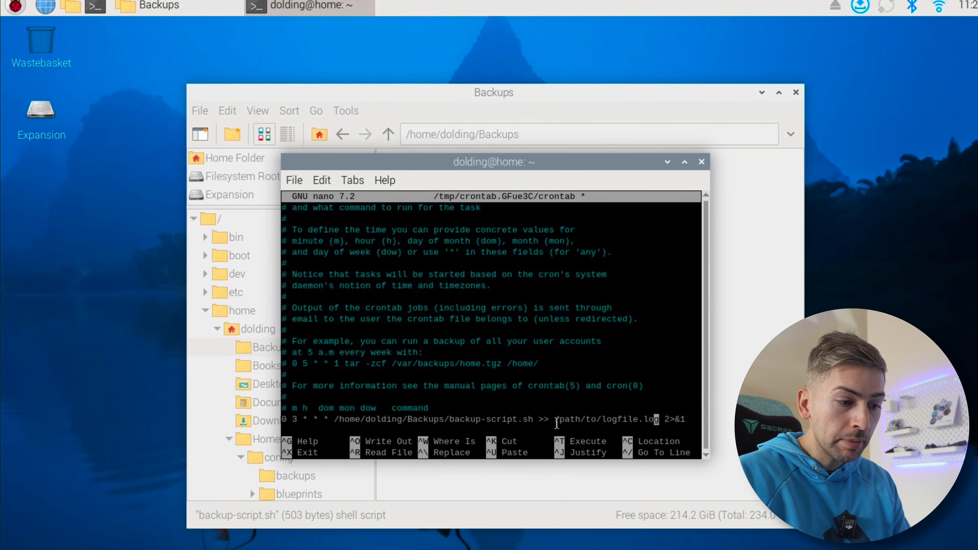
pyautogui.moveTo(557, 423); pyautogui.dragTo(652, 425)
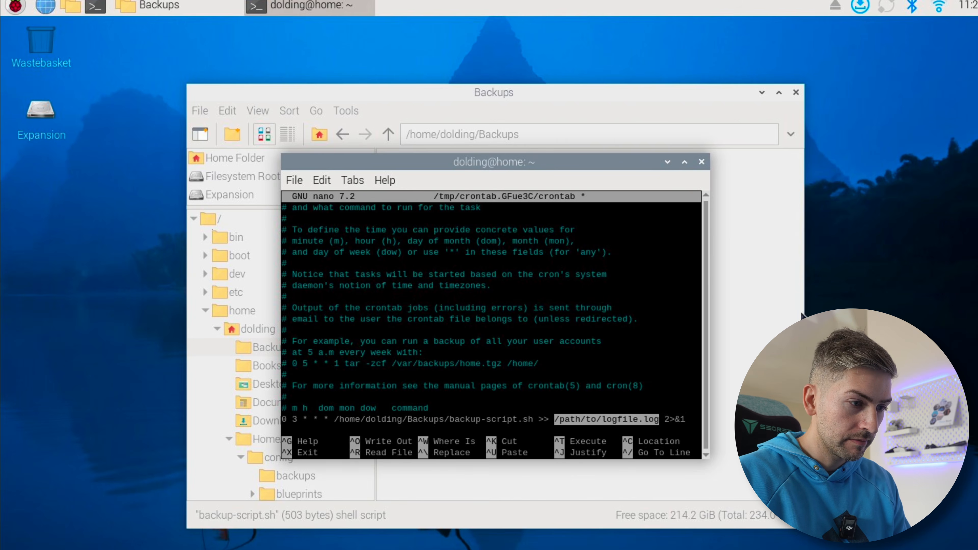
pyautogui.click(749, 308)
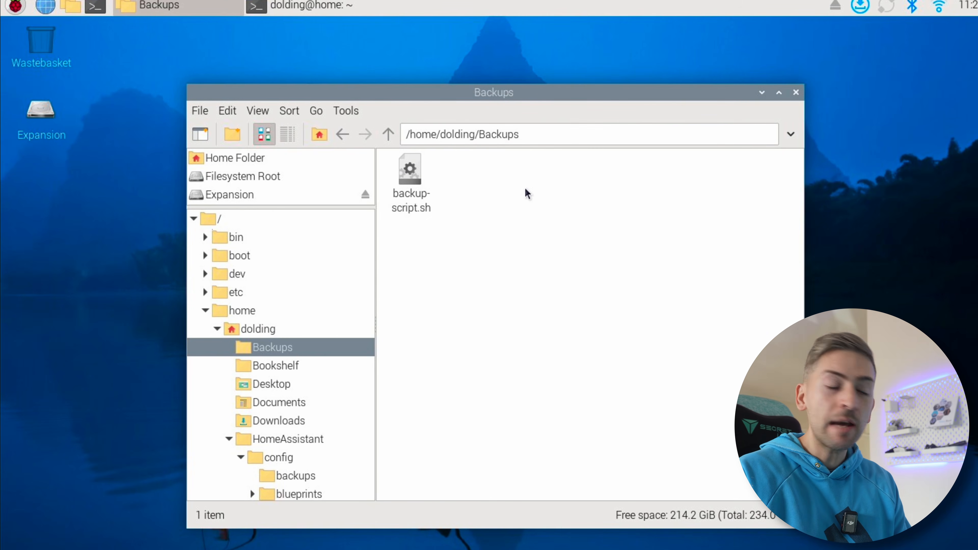
pyautogui.moveTo(535, 135); pyautogui.dragTo(379, 137)
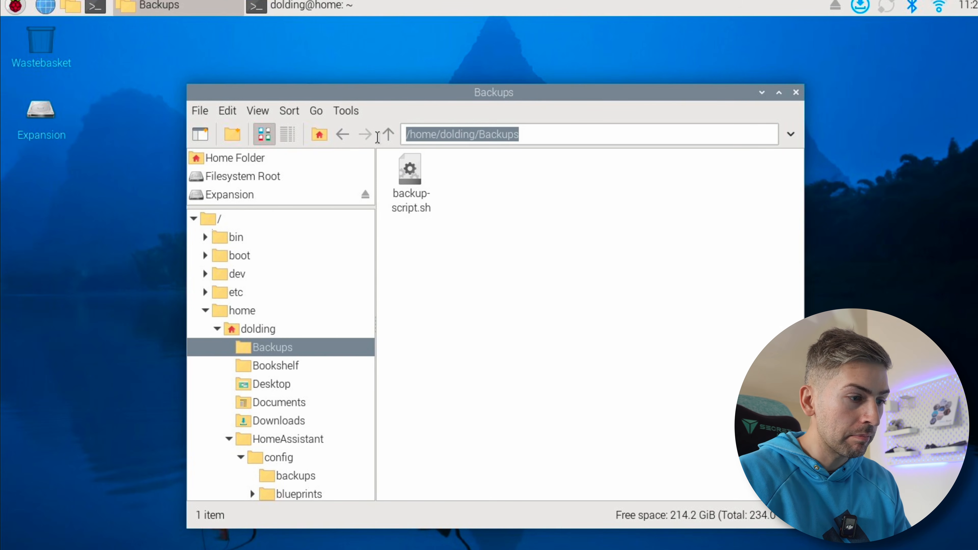
pyautogui.rightClick(434, 138)
pyautogui.click(479, 169)
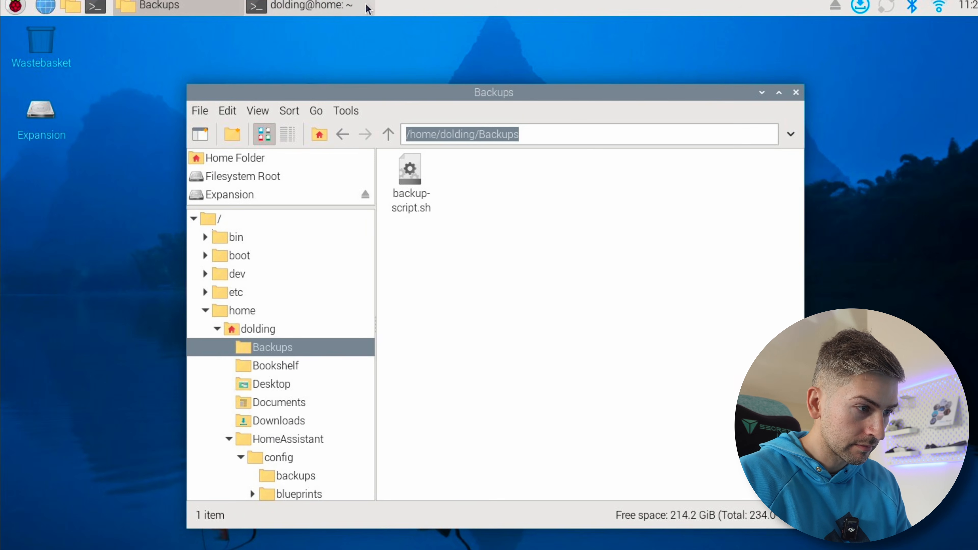
pyautogui.click(368, 9)
pyautogui.rightClick(562, 180)
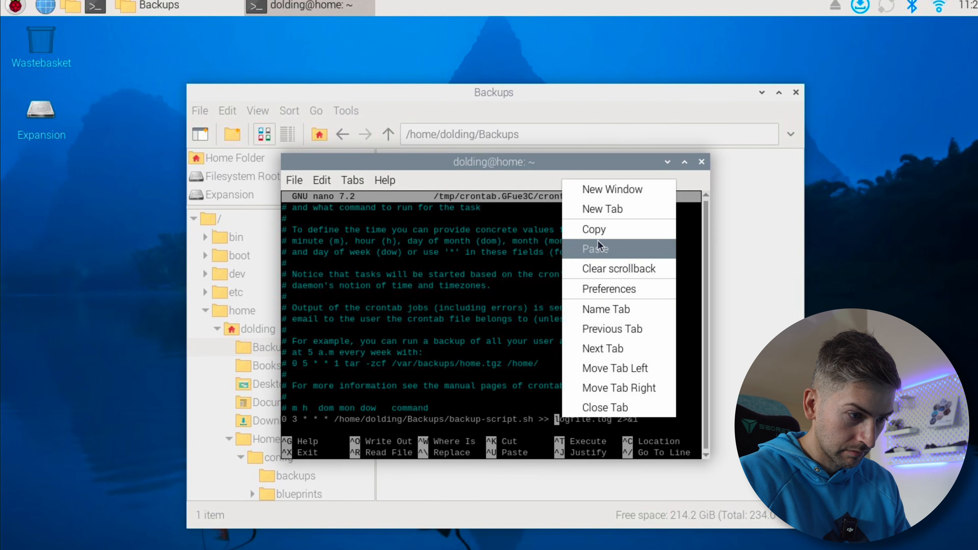
pyautogui.click(596, 249)
pyautogui.write('/home/dolding/Backups/')
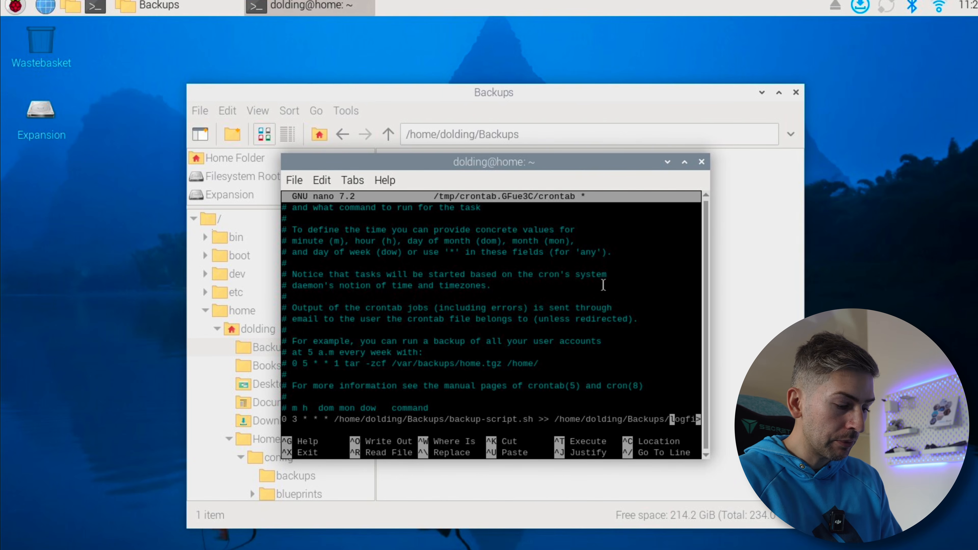
# Save the root crontab under its existing file name, exit nano and move the terminal window down to uncover the Backups folder's files
pyautogui.hotkey('ctrl', 'x')
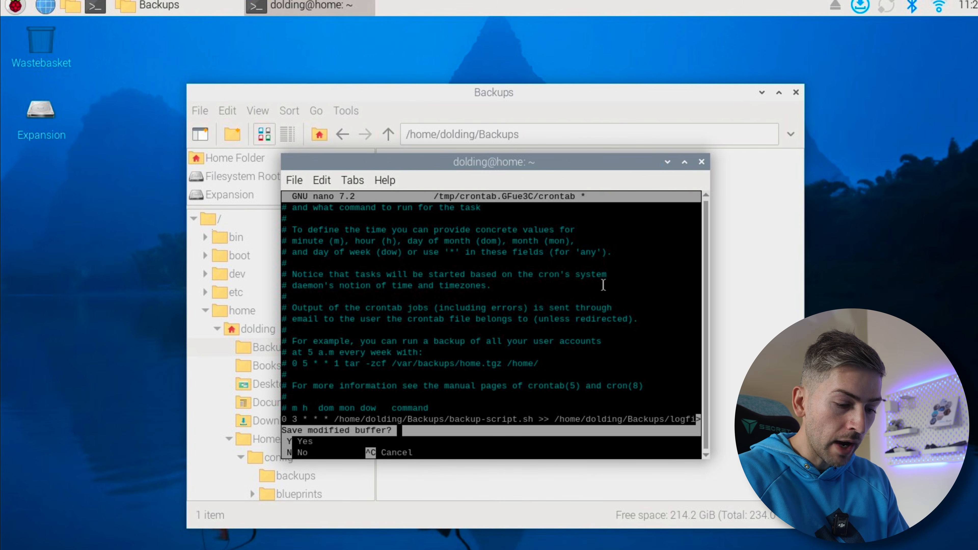
pyautogui.press('y')
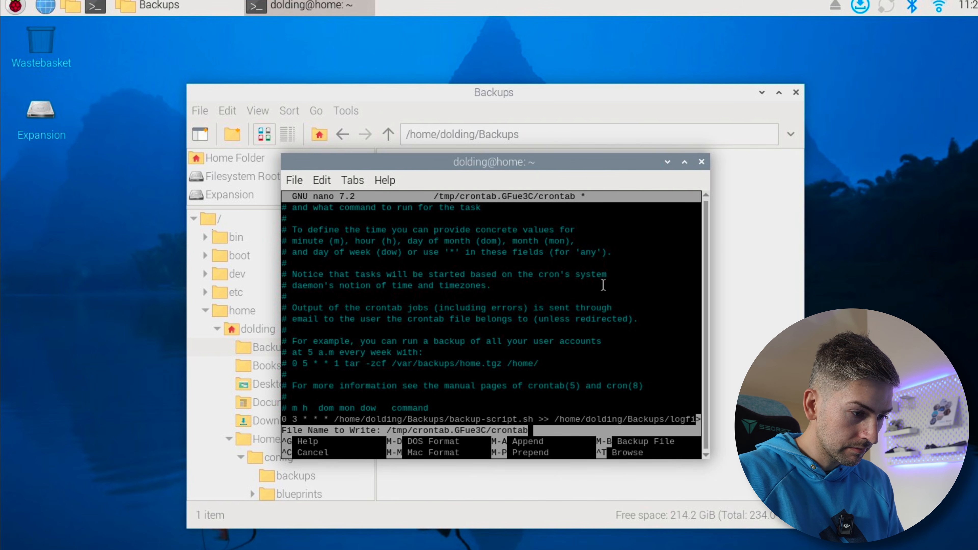
pyautogui.press('Return')
pyautogui.moveTo(549, 170); pyautogui.dragTo(559, 238)
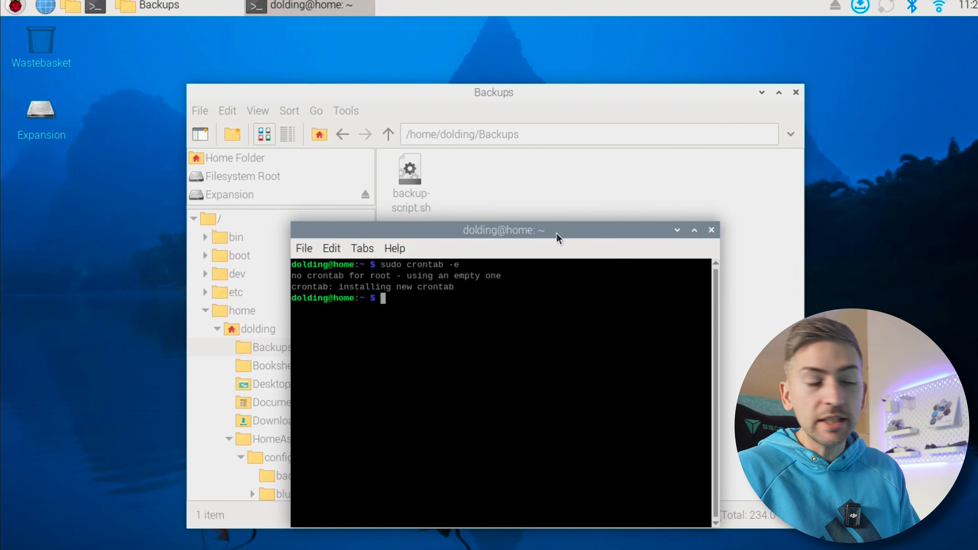
# Reopen the root crontab with sudo crontab -e and go to the backup job line at its end
pyautogui.press('Up')
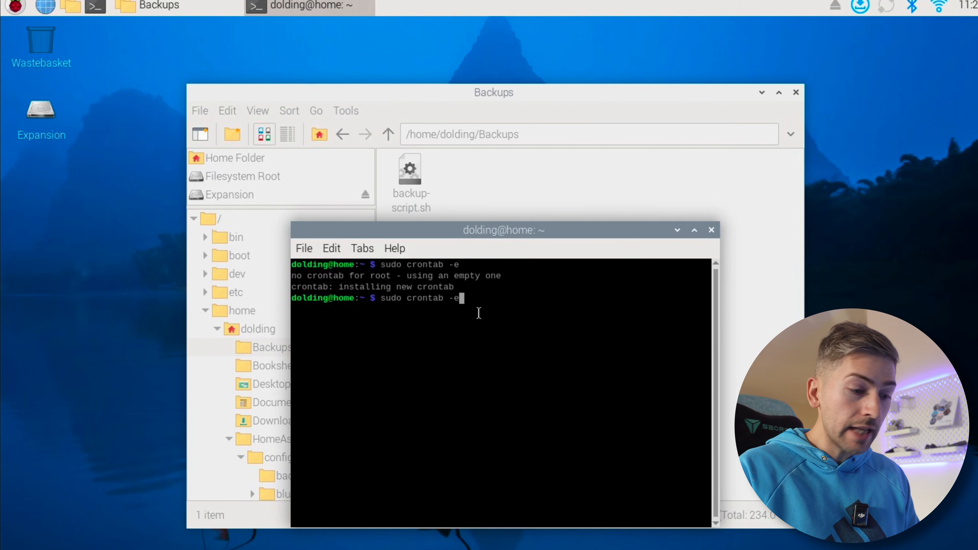
pyautogui.press('Return')
pyautogui.press('Down')
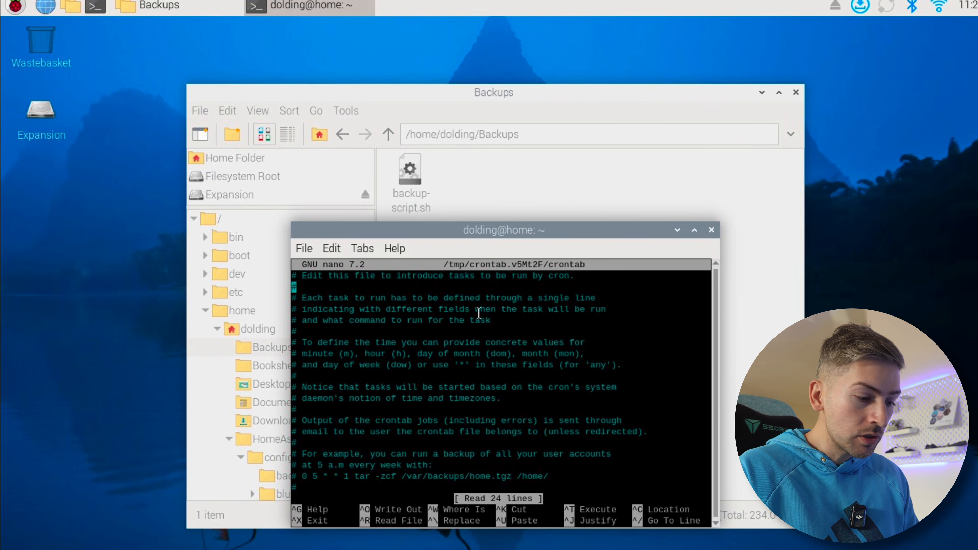
pyautogui.press('Down')
pyautogui.press('Down')
pyautogui.press('Down')
pyautogui.press('Down')
pyautogui.press('Down')
pyautogui.press('Down')
pyautogui.press('Down')
pyautogui.press('Down')
pyautogui.press('Down')
pyautogui.press('Down')
pyautogui.press('Down')
pyautogui.press('Down')
pyautogui.press('Down')
pyautogui.press('Down')
pyautogui.press('Down')
pyautogui.press('Down')
pyautogui.press('Down')
pyautogui.press('Down')
pyautogui.press('Down')
pyautogui.press('Down')
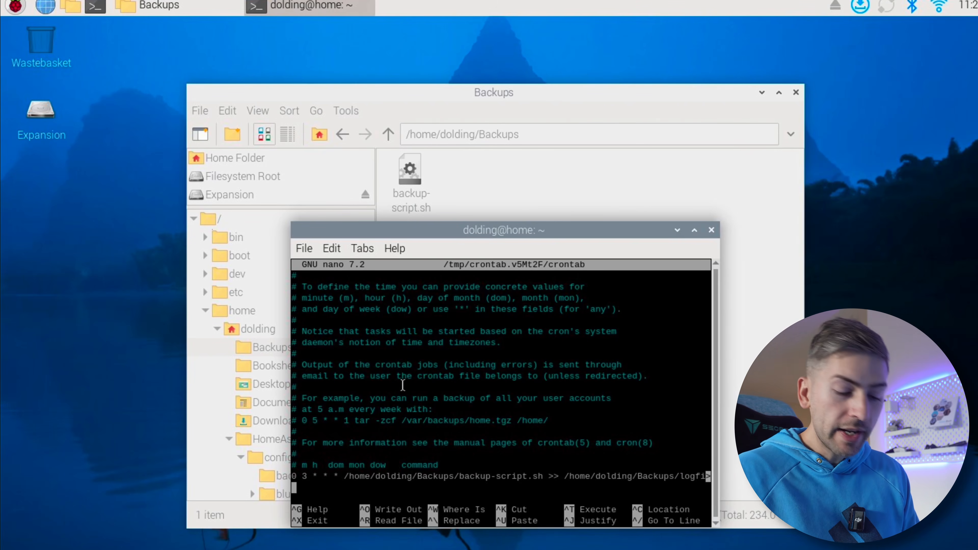
pyautogui.press('Up')
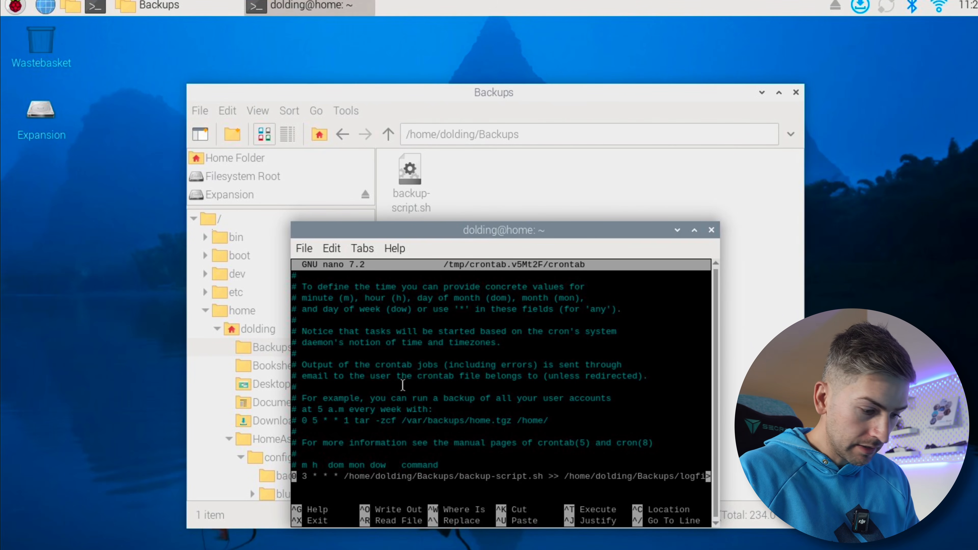
# Change the backup job's schedule to * * * * * so it runs every minute, and save the crontab
pyautogui.press('Right')
pyautogui.press('Right')
pyautogui.press('Right')
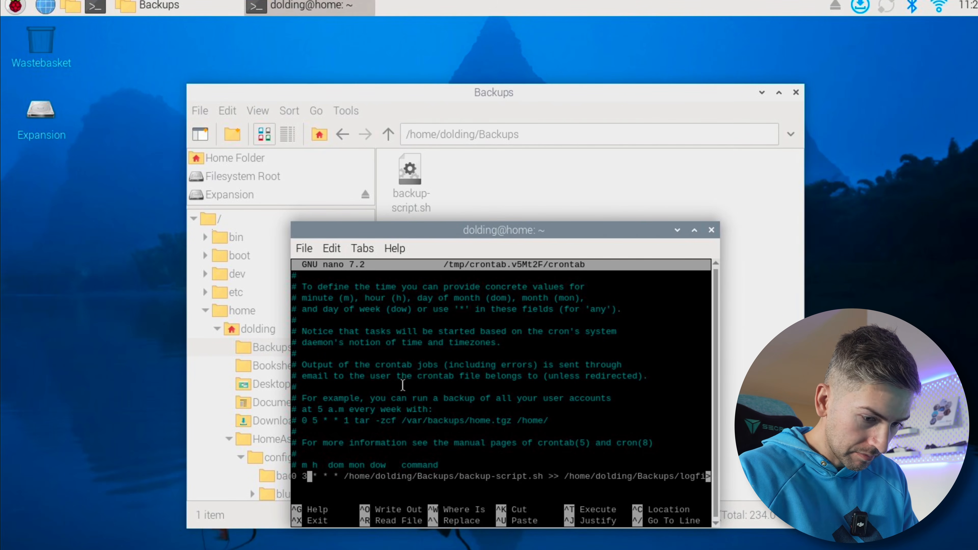
pyautogui.press('BackSpace')
pyautogui.press('BackSpace')
pyautogui.press('BackSpace')
pyautogui.write('* *')
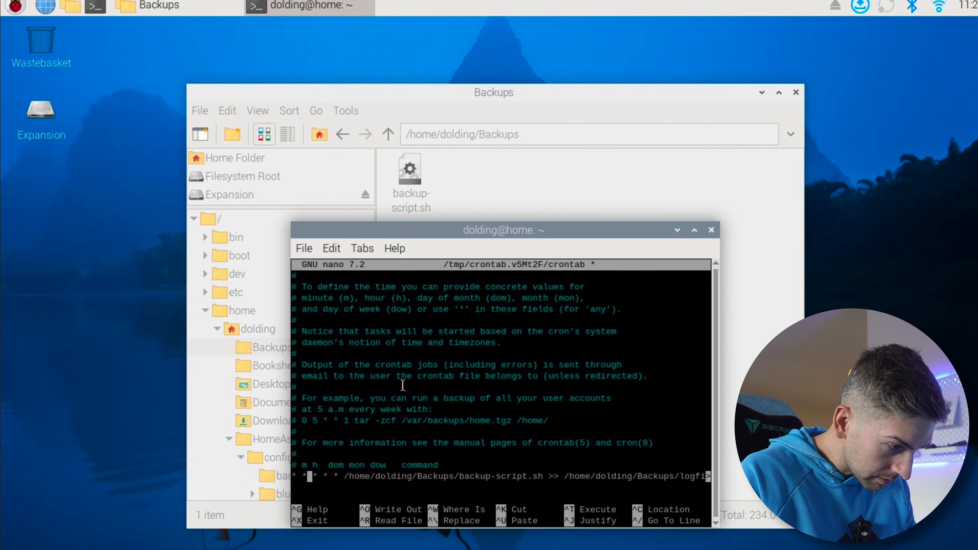
pyautogui.hotkey('ctrl', 'x')
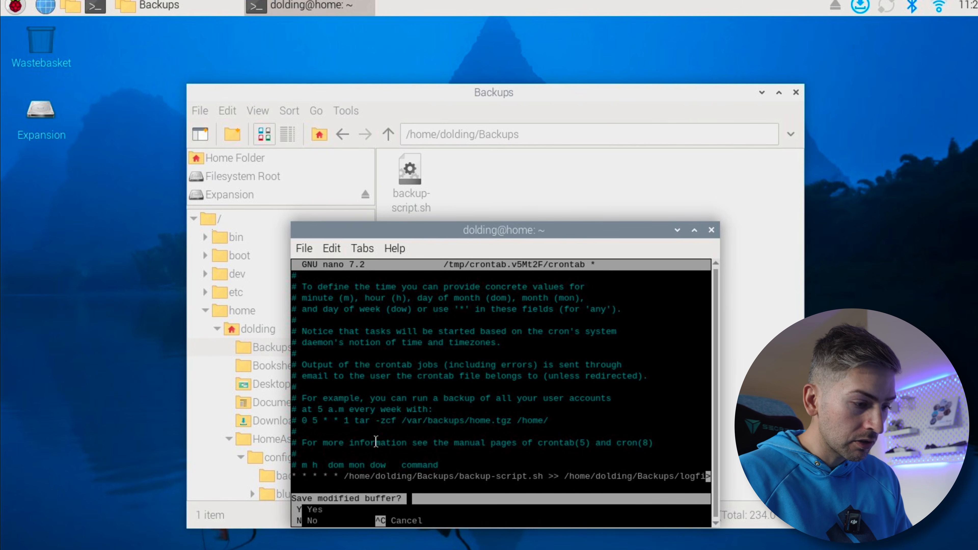
pyautogui.press('y')
pyautogui.press('Return')
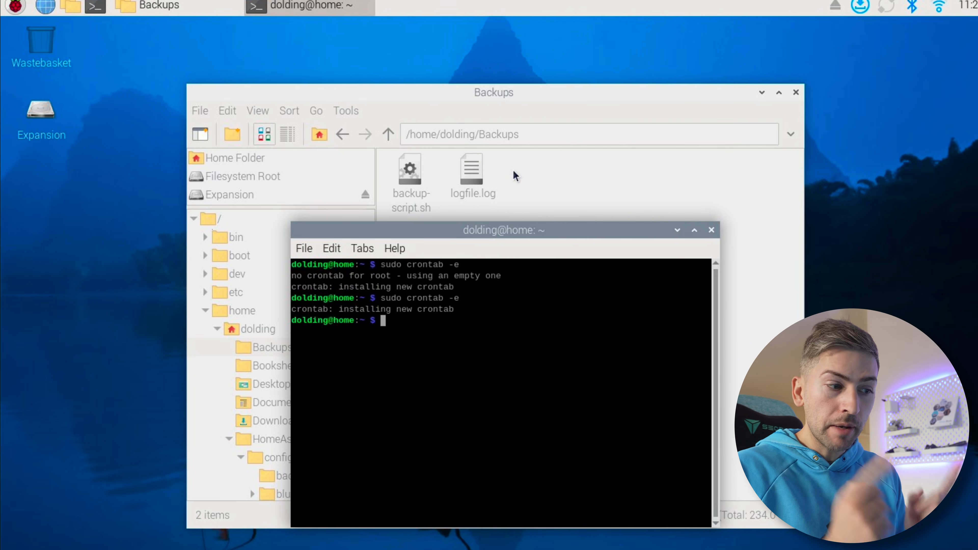
# Open logfile.log from the home Backups folder to read the cron job's output, and close it
pyautogui.doubleClick(464, 166)
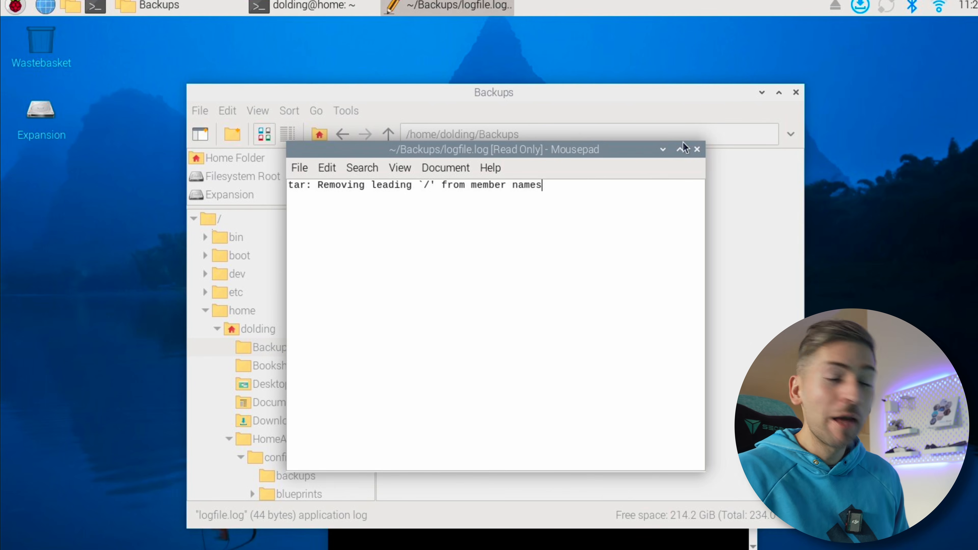
pyautogui.click(697, 150)
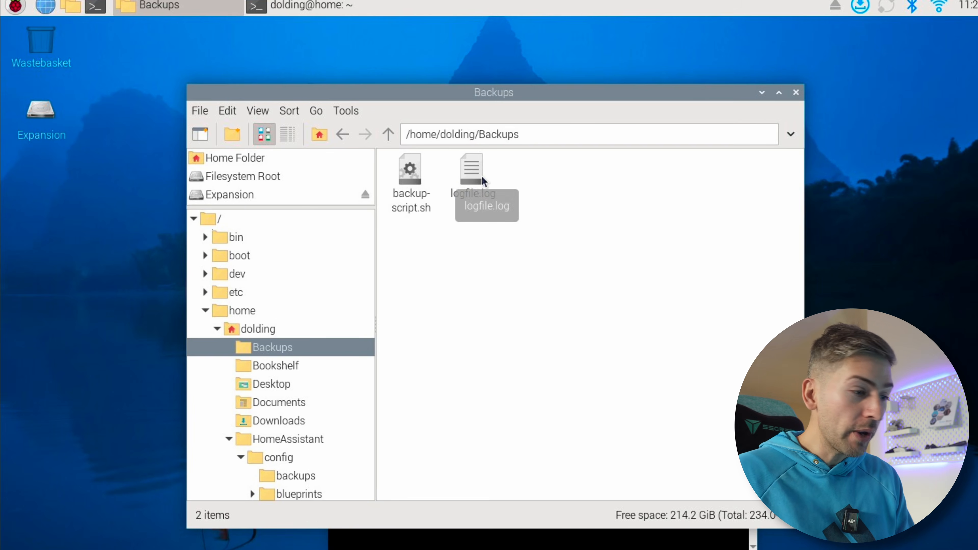
# Open the Backups folder on the Expansion drive and view the properties of Jun-23-25.tar.gz to compare its modification time with the clock
pyautogui.click(227, 175)
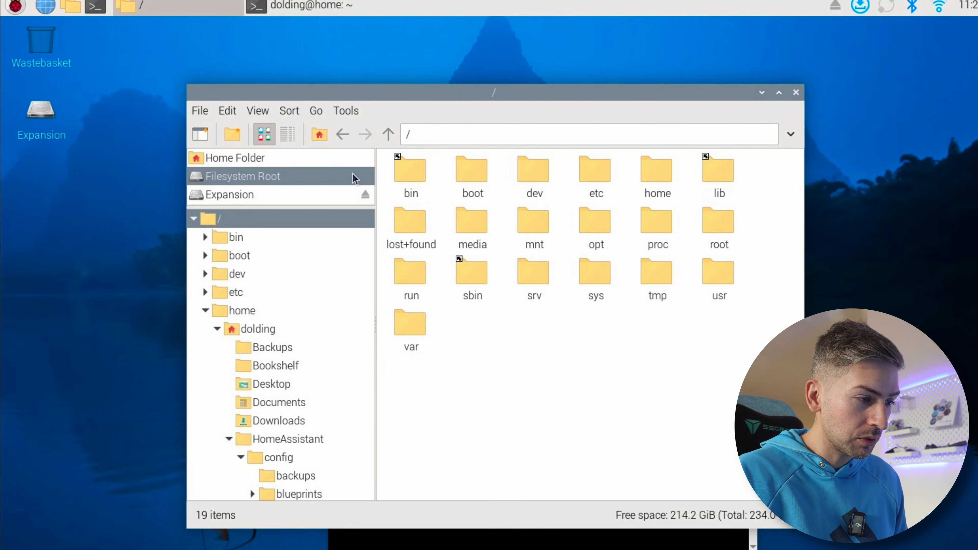
pyautogui.click(247, 194)
pyautogui.doubleClick(532, 179)
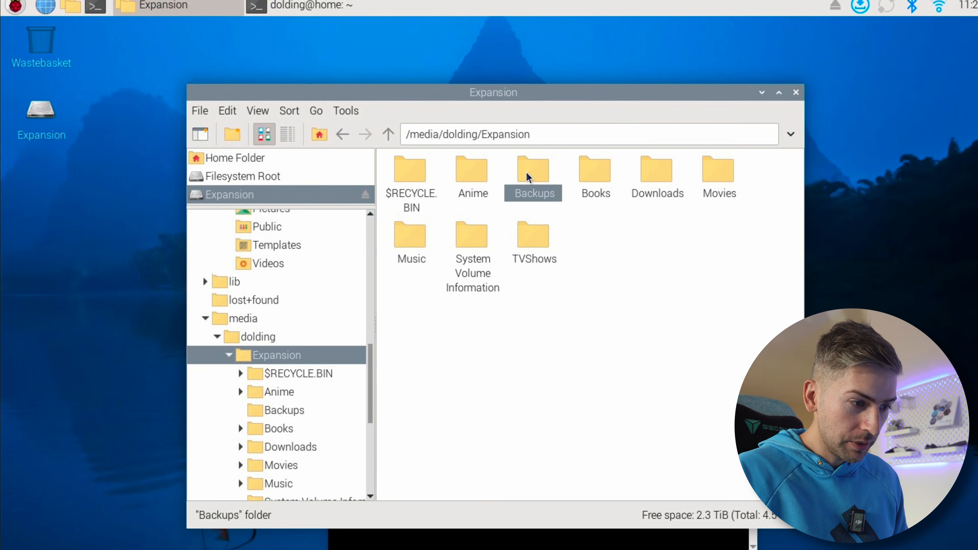
pyautogui.click(416, 178)
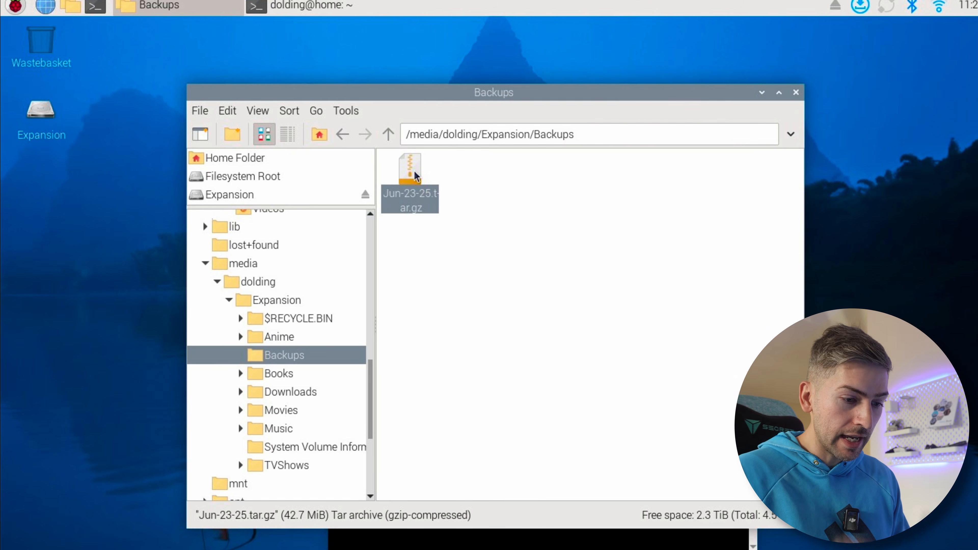
pyautogui.rightClick(416, 174)
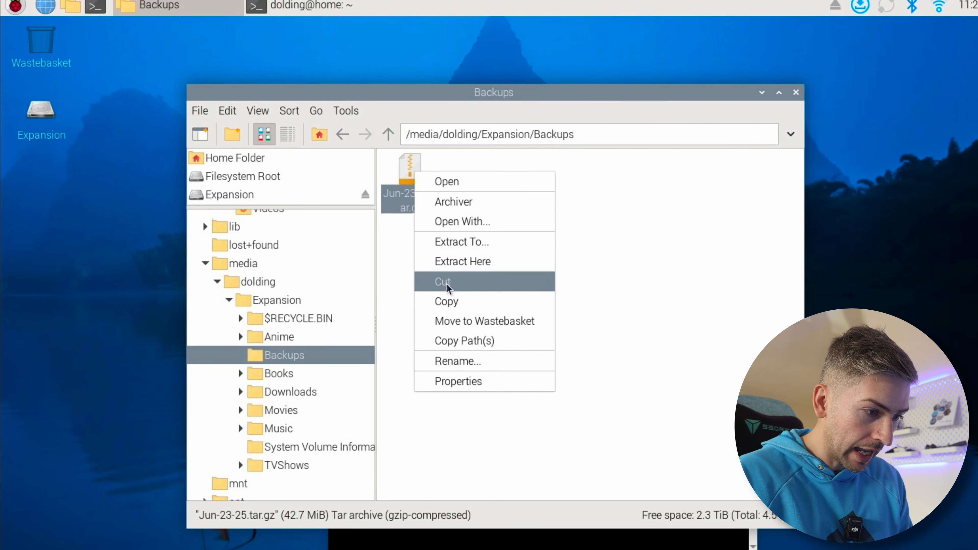
pyautogui.click(466, 382)
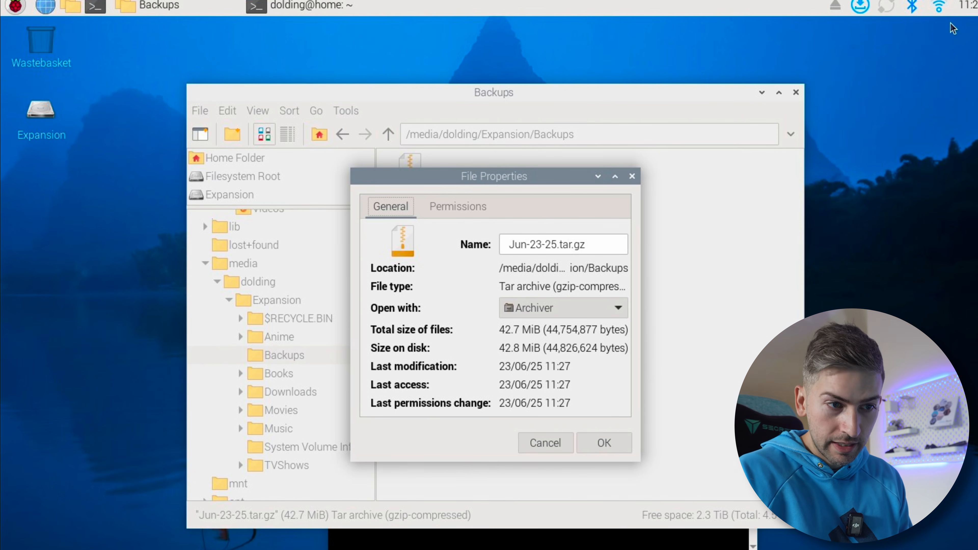
pyautogui.moveTo(963, 12)
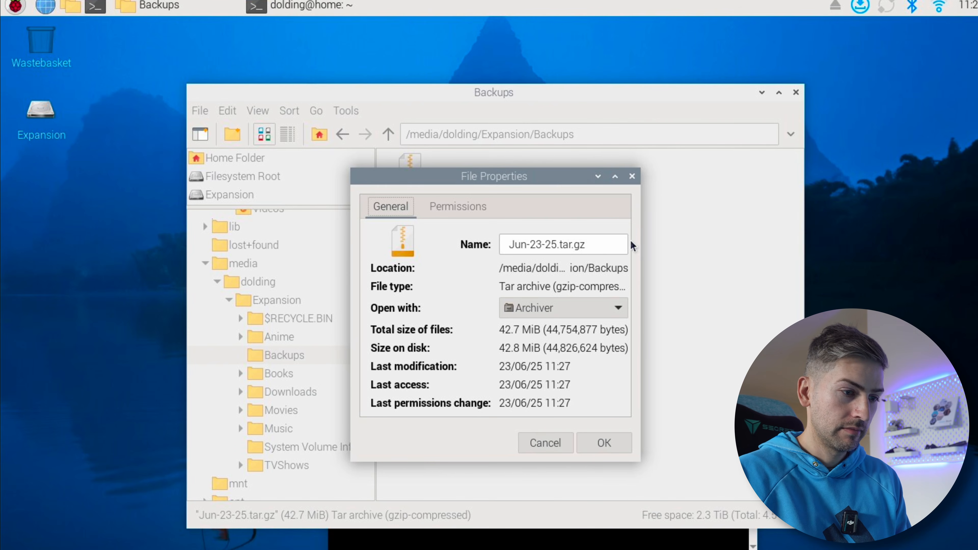
# Close the file properties, open the Jun-23-25.tar.gz archive and expand its folder tree down to HomeAssistant/config to examine the backed-up folders
pyautogui.click(632, 176)
pyautogui.doubleClick(411, 174)
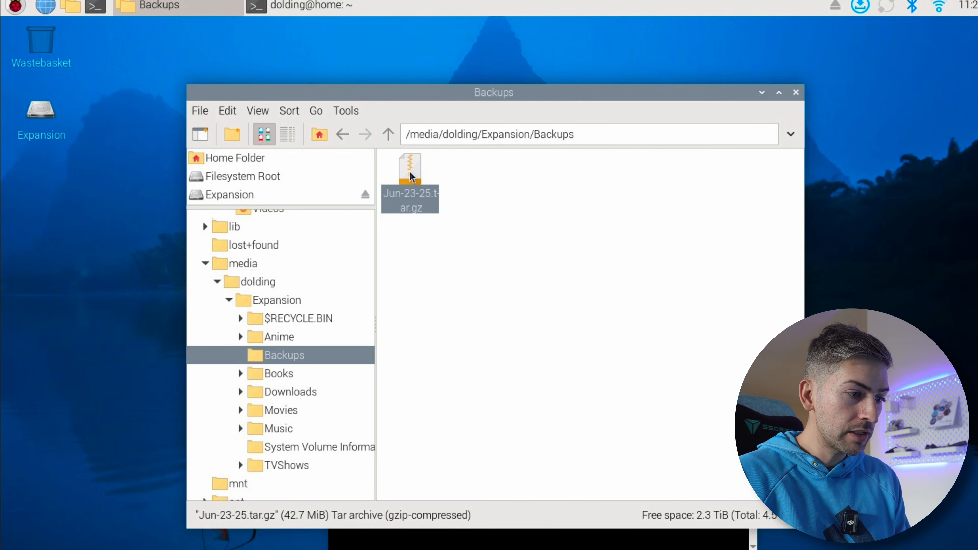
pyautogui.click(318, 310)
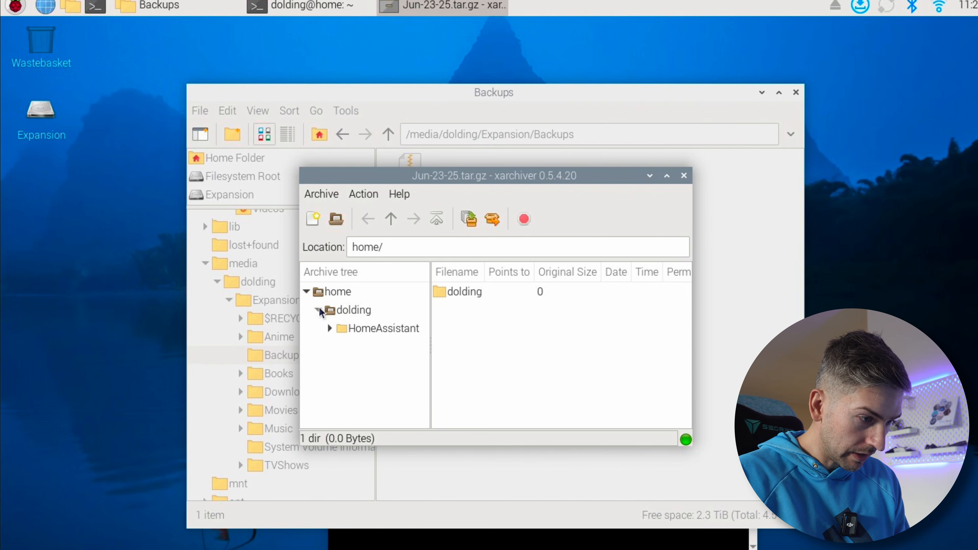
pyautogui.click(330, 329)
pyautogui.click(341, 347)
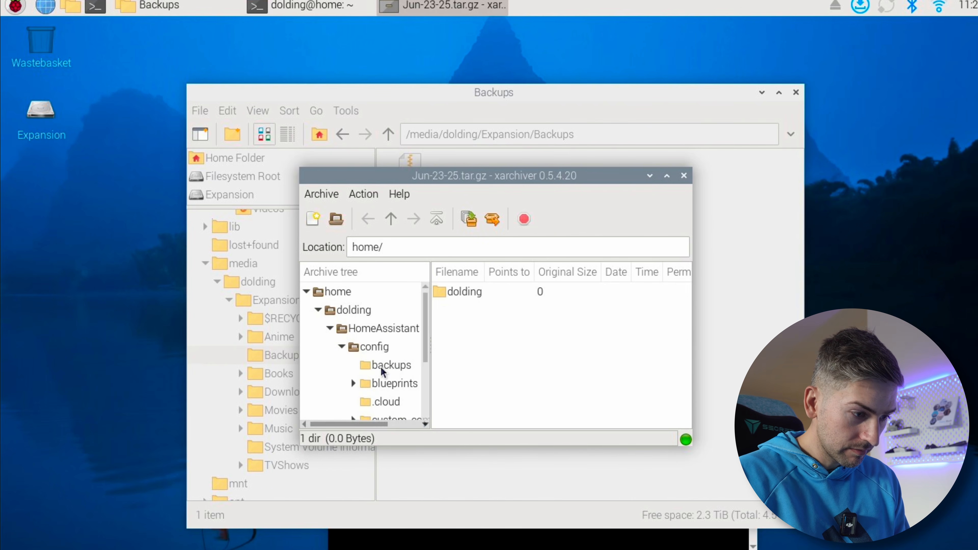
pyautogui.scroll(-3, 382, 372)
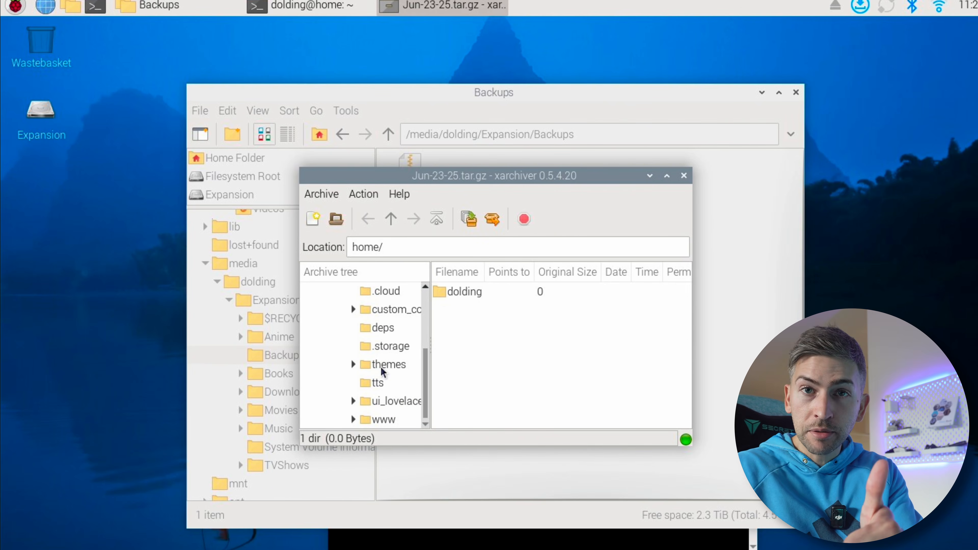
# Return to the terminal, reopen the root crontab with sudo crontab -e and go to the backup-script.sh job line
pyautogui.click(305, 6)
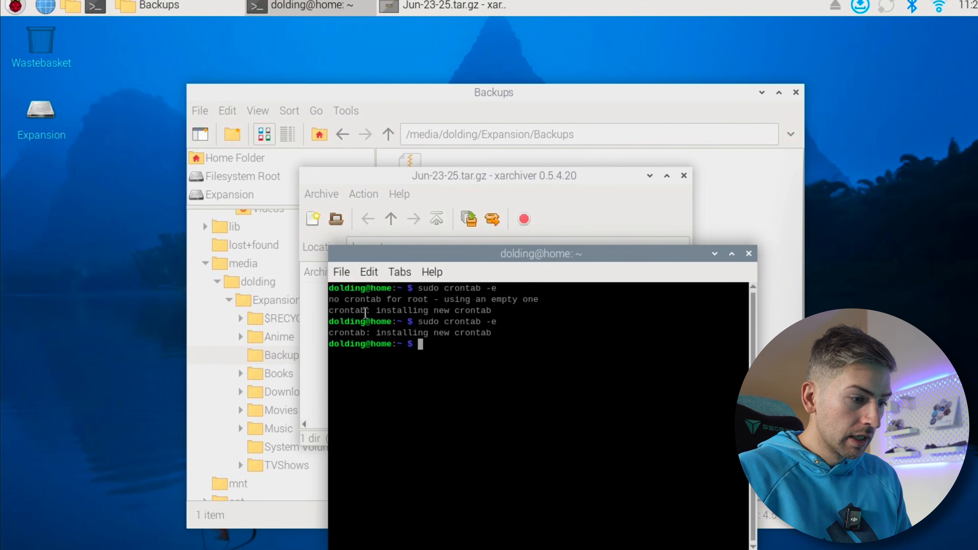
pyautogui.press('Up')
pyautogui.press('Return')
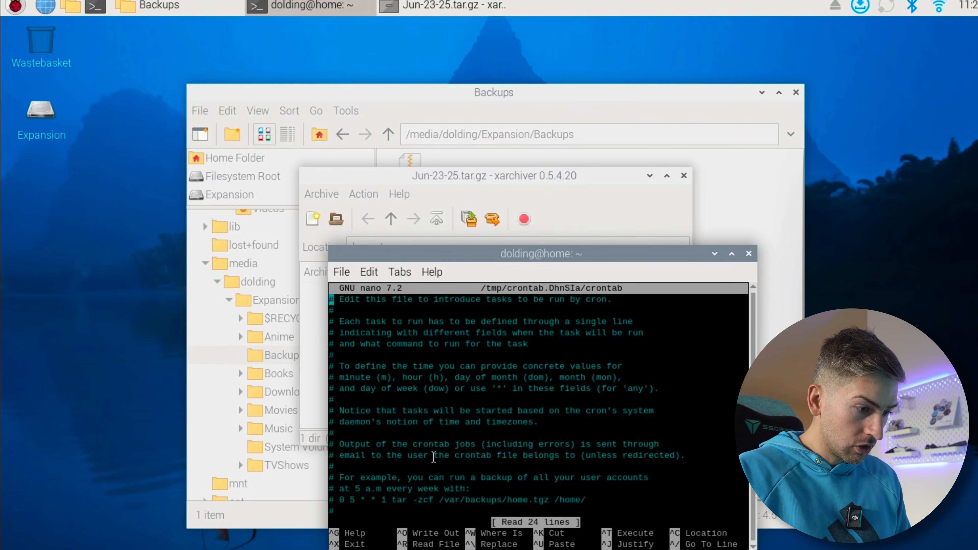
pyautogui.press('Down')
pyautogui.press('Down')
pyautogui.press('Down')
pyautogui.press('Down')
pyautogui.press('Down')
pyautogui.press('Down')
pyautogui.press('Down')
pyautogui.press('Down')
pyautogui.press('Down')
pyautogui.press('Down')
pyautogui.press('Down')
pyautogui.press('Down')
pyautogui.press('Down')
pyautogui.press('Down')
pyautogui.press('Down')
pyautogui.press('Down')
pyautogui.press('Down')
pyautogui.press('Down')
pyautogui.press('Down')
pyautogui.press('Down')
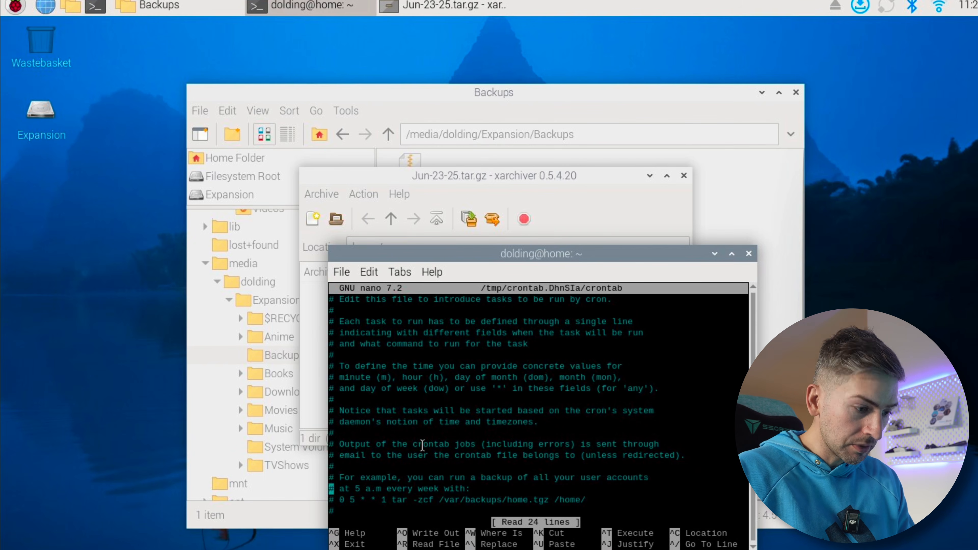
pyautogui.press('Up')
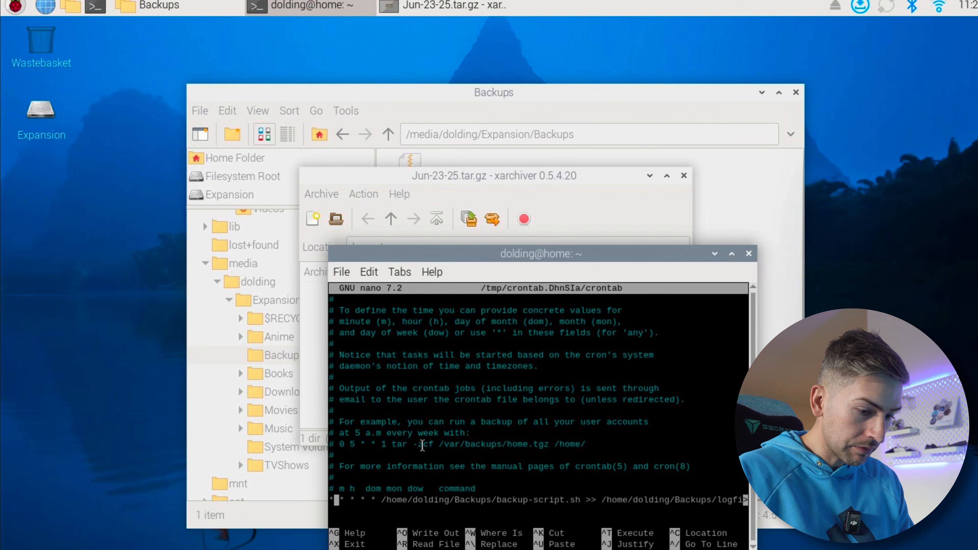
# Change the backup job's schedule to 0 3 * * * so it runs daily at 3 a.m., and save the crontab
pyautogui.press('Delete')
pyautogui.write('0')
pyautogui.press('Right')
pyautogui.press('Delete')
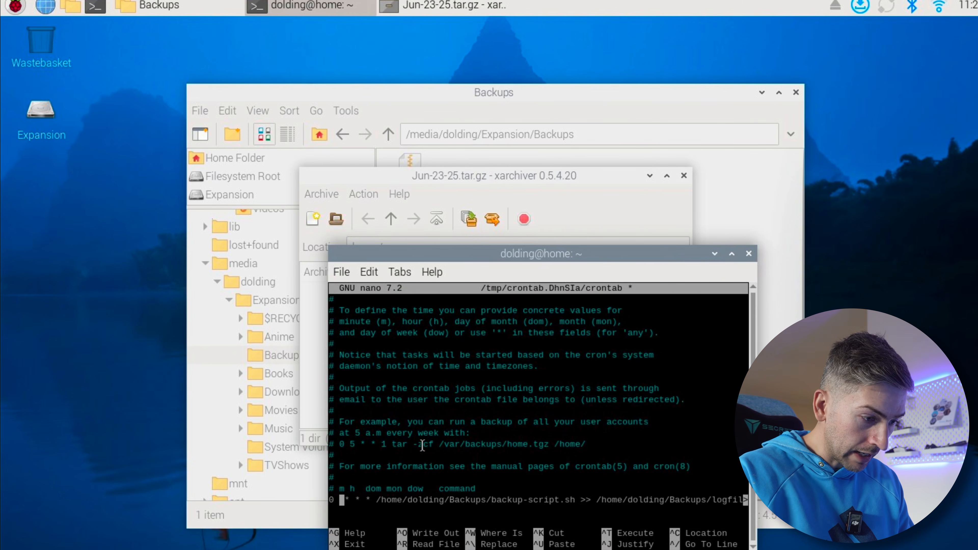
pyautogui.write('3')
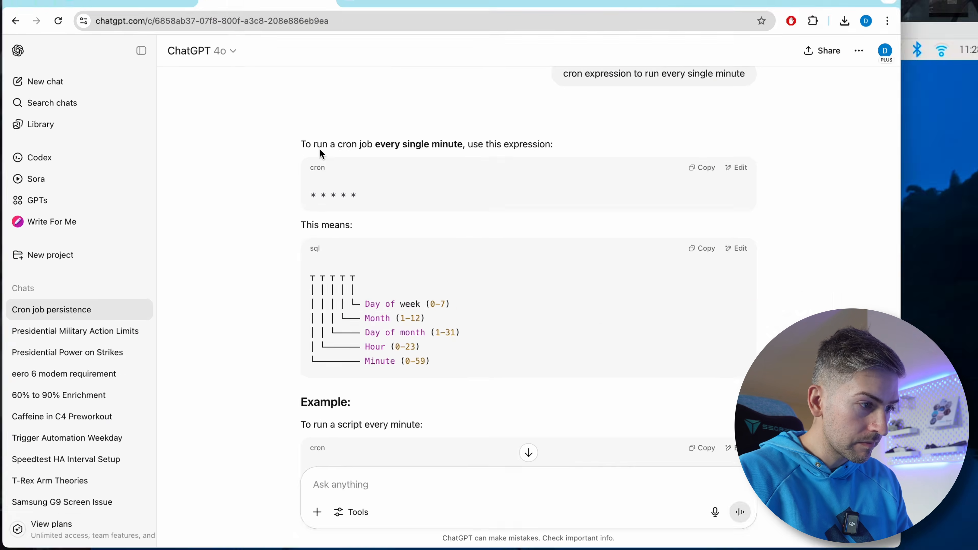
pyautogui.click(429, 1)
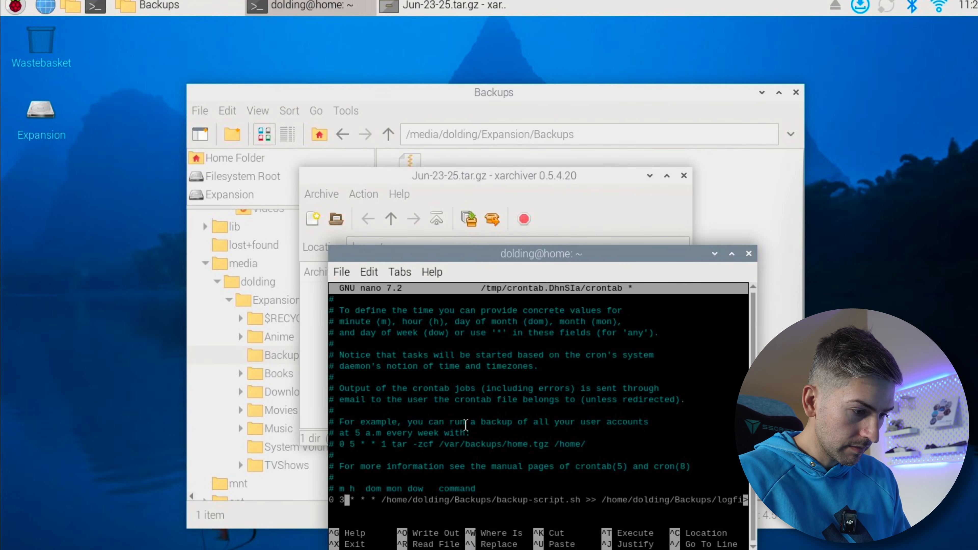
pyautogui.hotkey('ctrl', 'x')
pyautogui.press('Return')
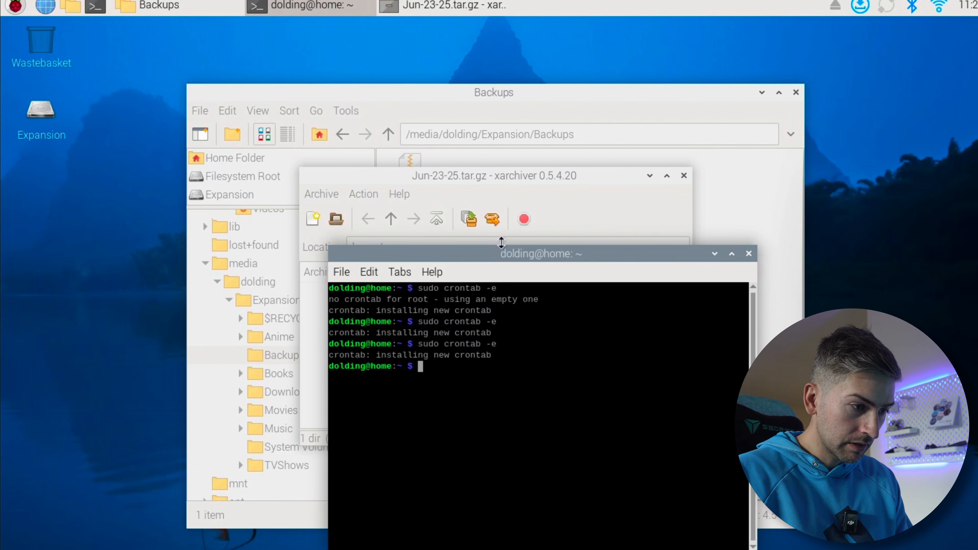